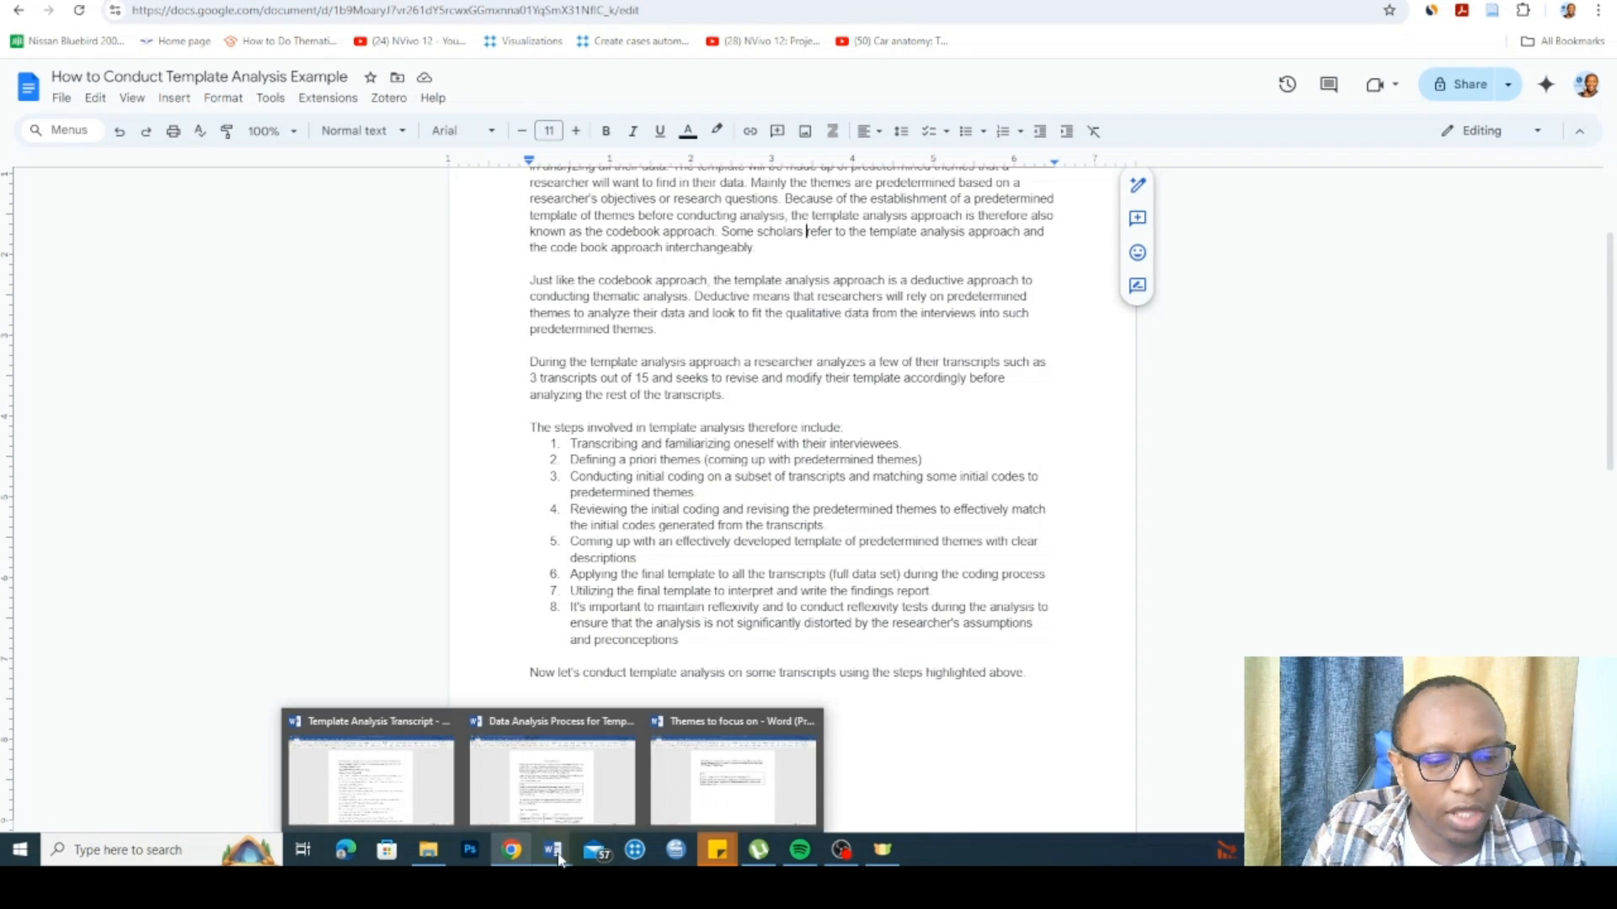
Step: Switch to Word to read the Template Analysis Transcript and review the three predetermined themes in the Themes to focus on document
left_click(371, 779)
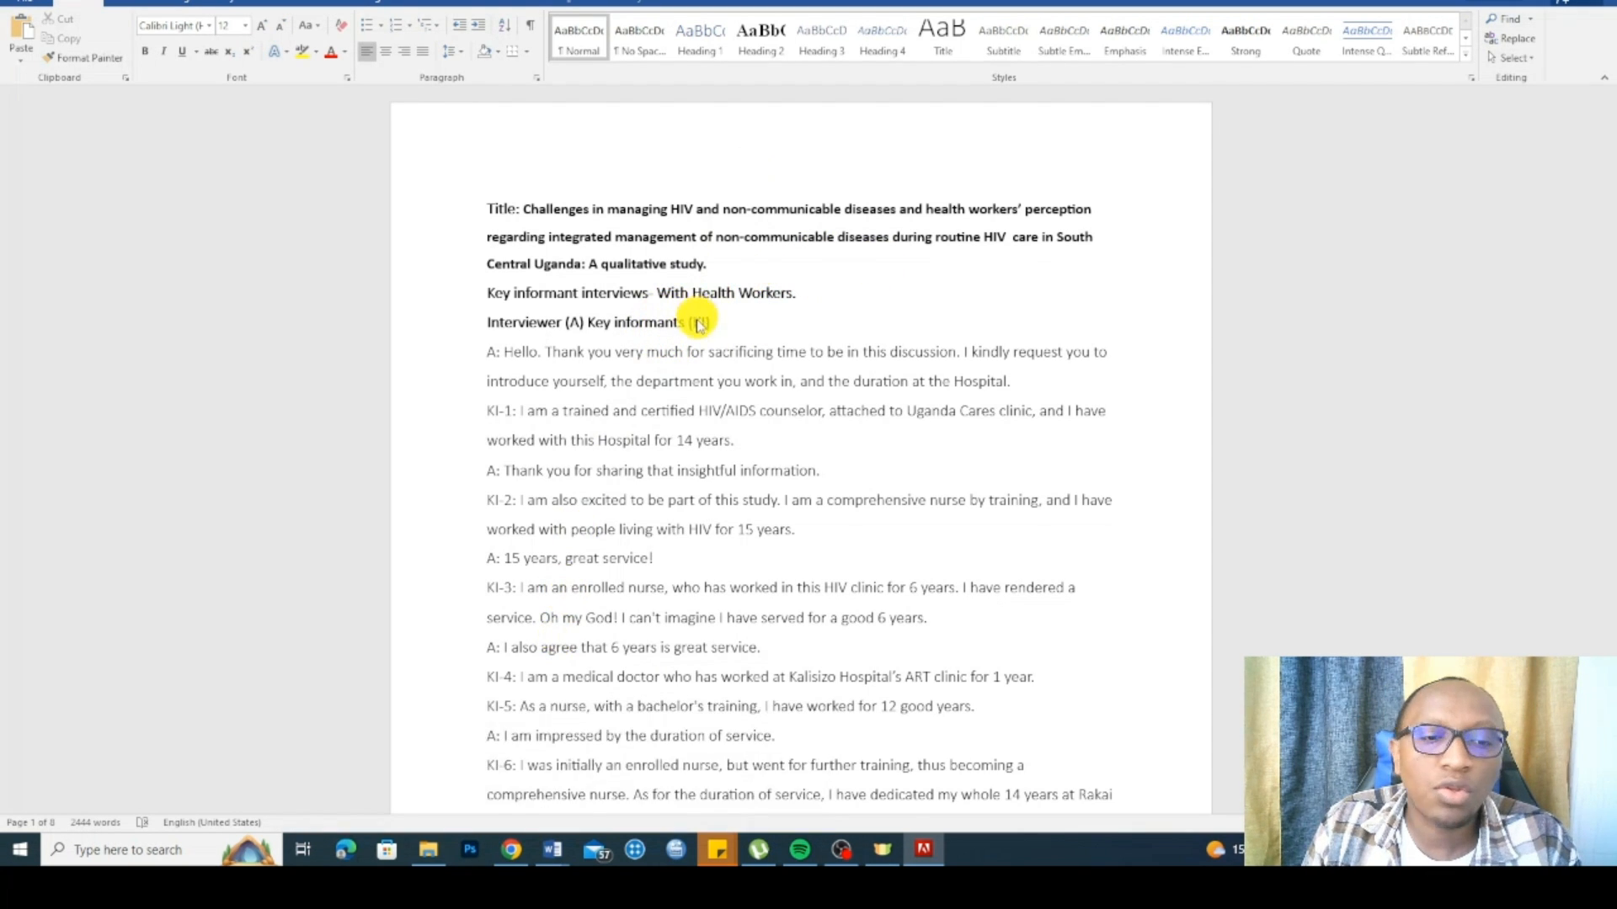
scroll(703, 332, "down", 2)
scroll(705, 341, "down", 14)
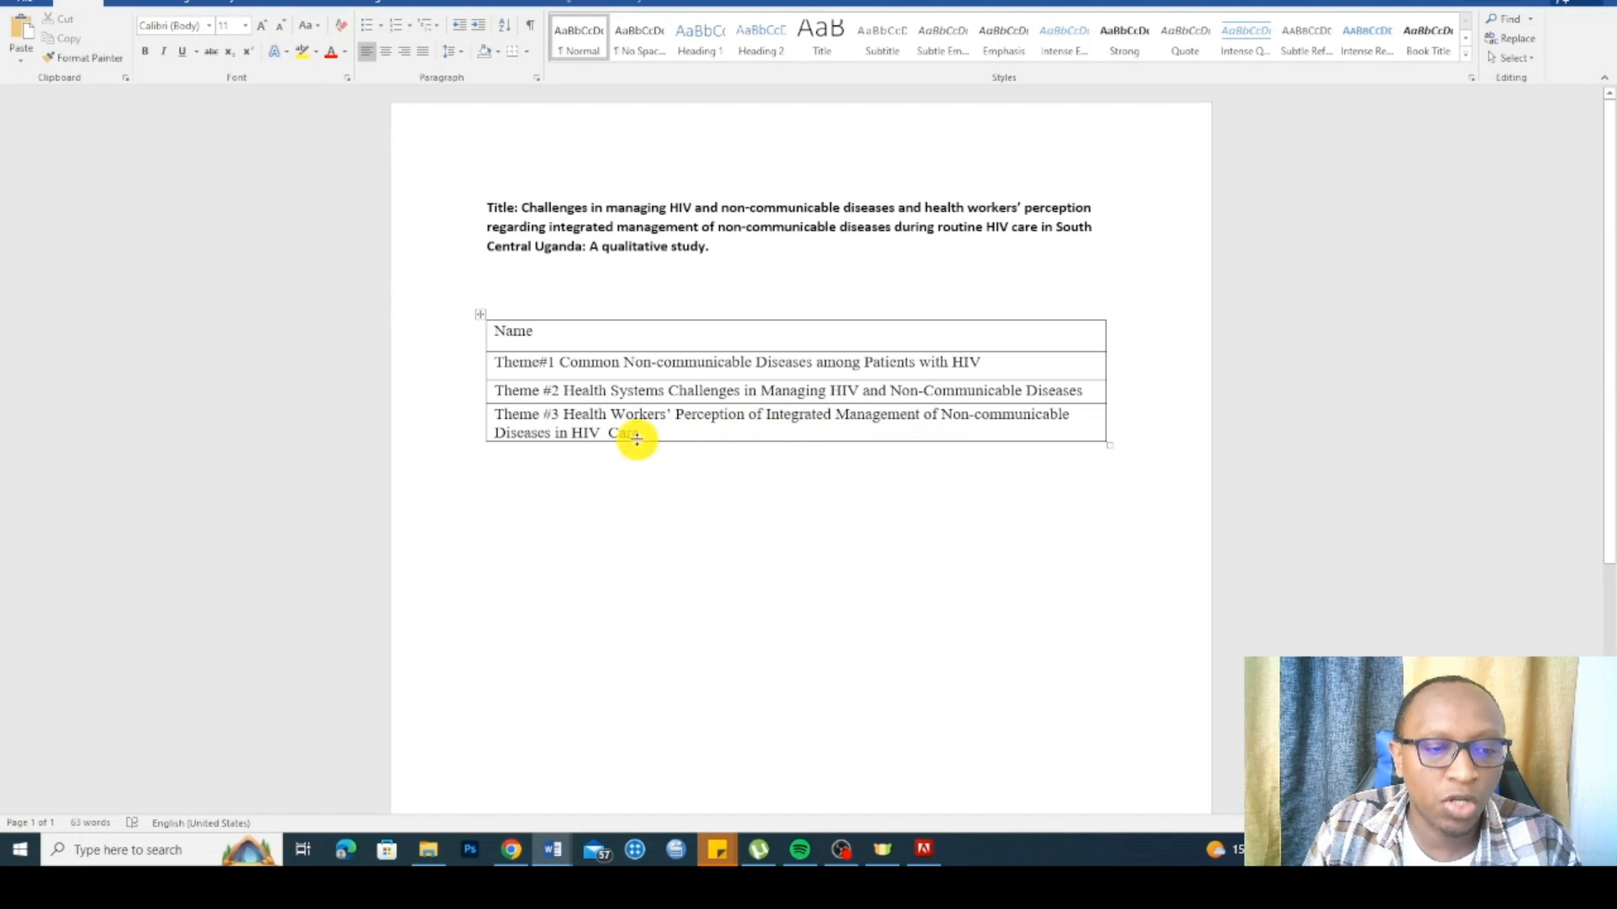
scroll(674, 422, "down", 2)
scroll(672, 422, "up", 2)
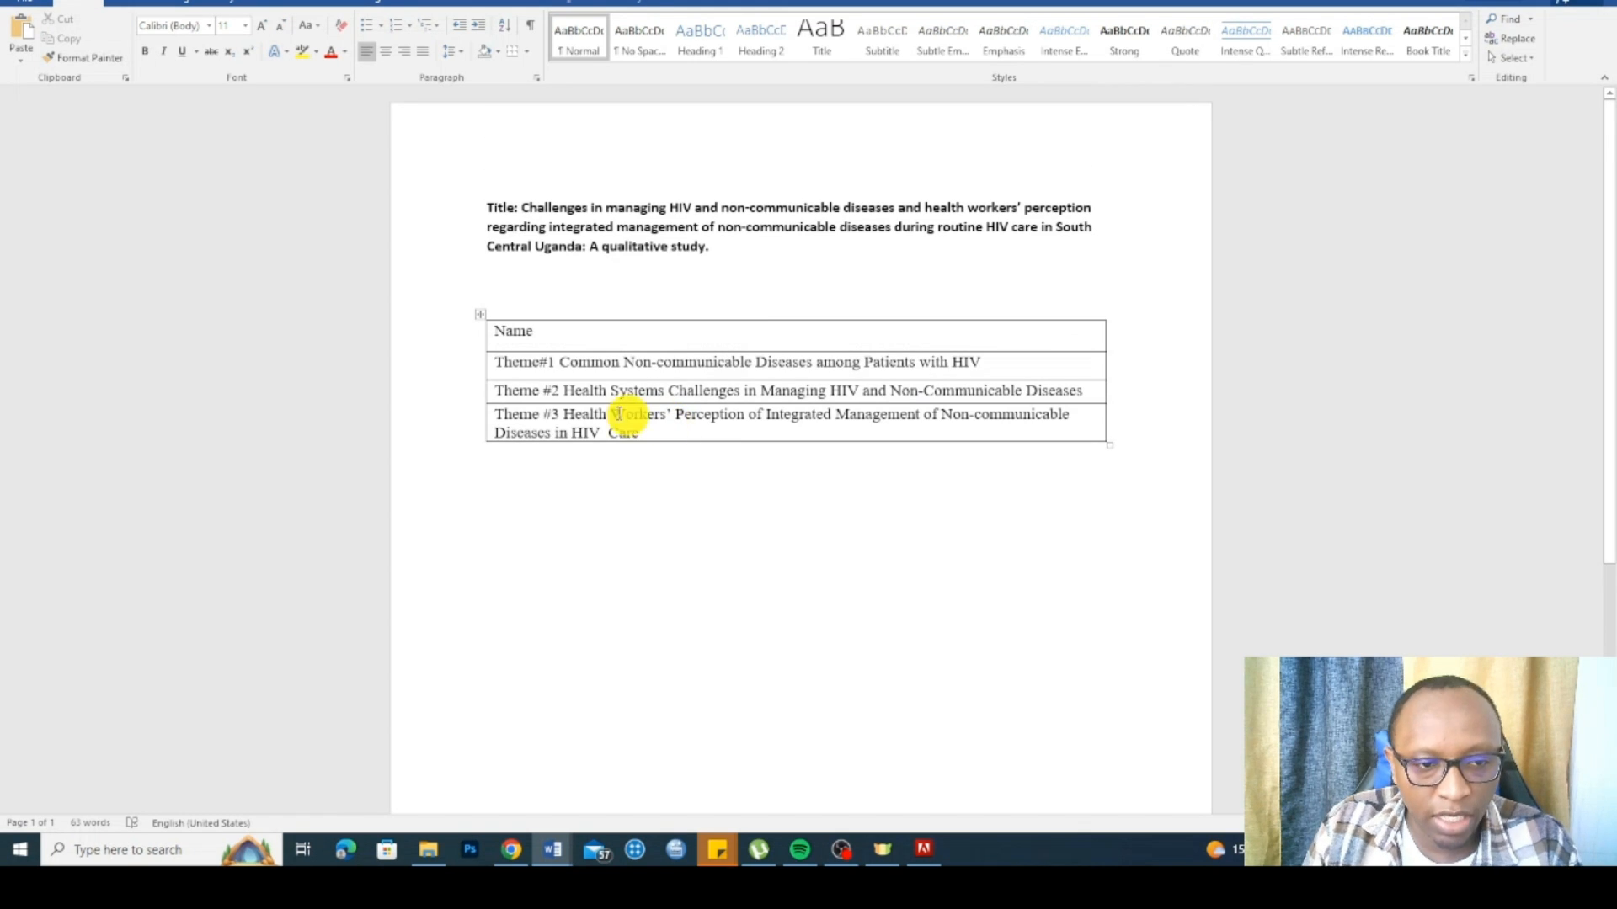
left_click(559, 391)
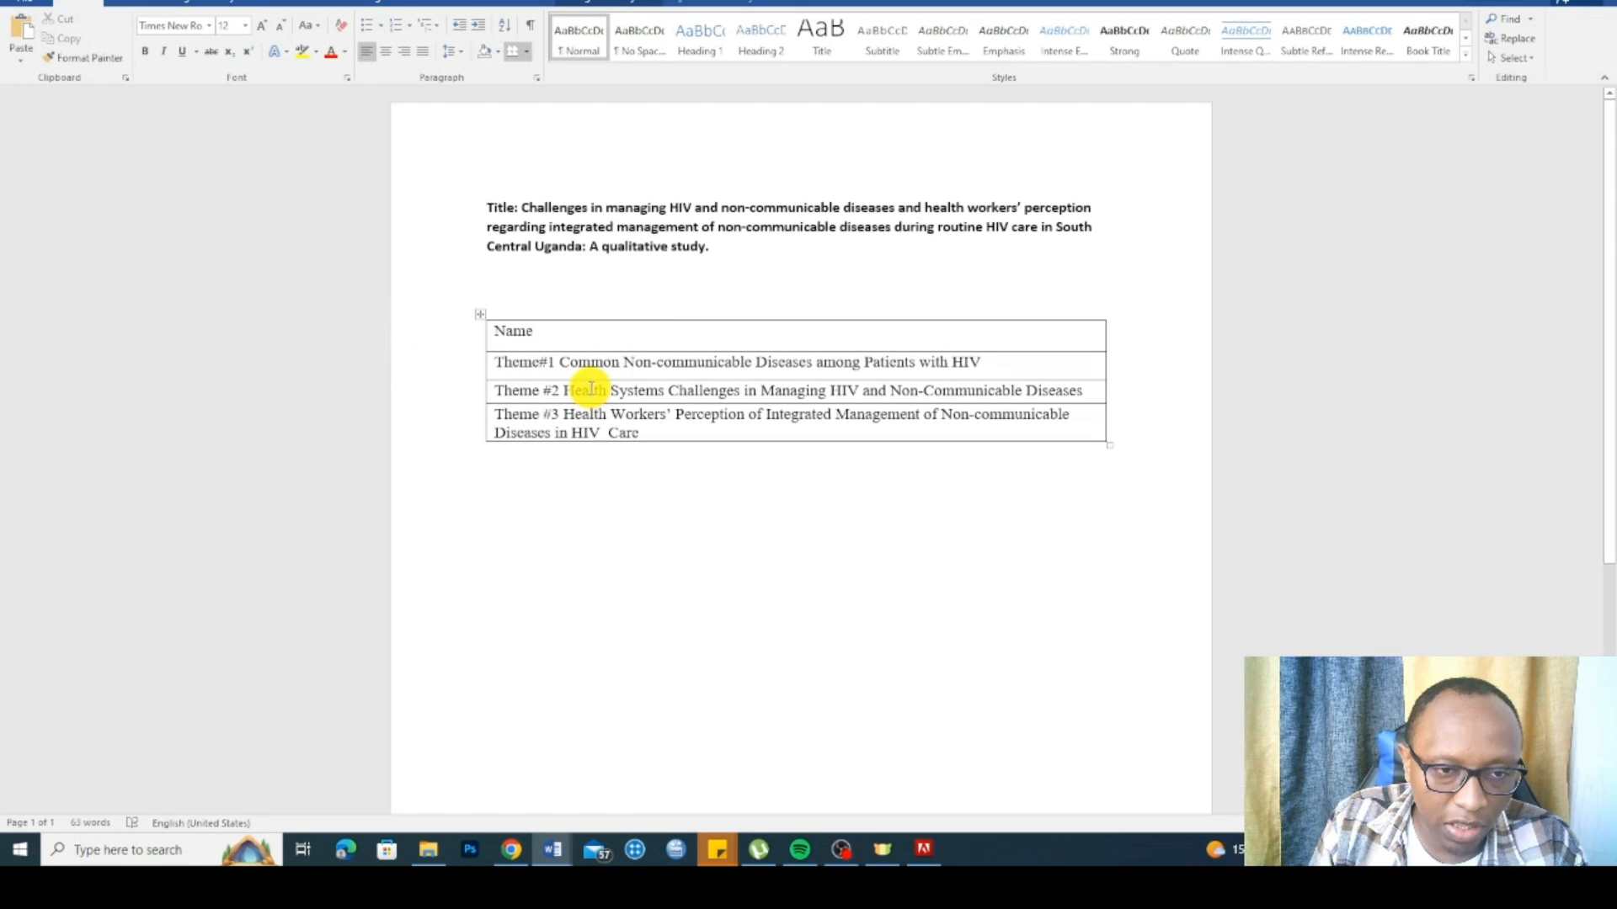
left_click(598, 415)
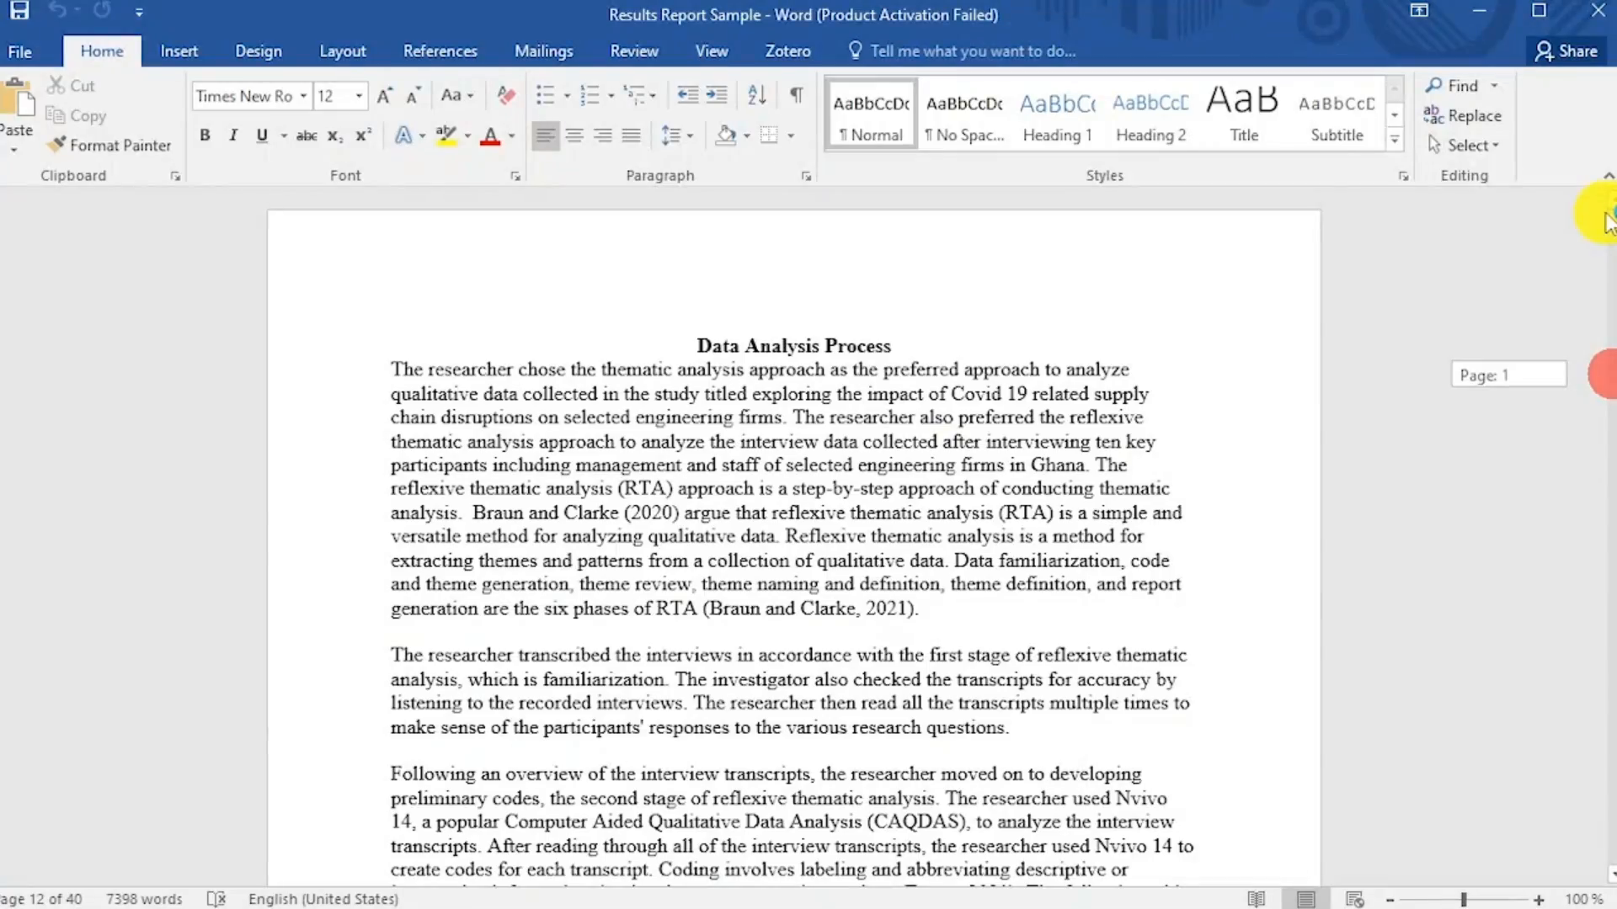
Step: Look through the Data Analysis Process section of the Results Report Sample, including its initial codes and preliminary themes tables
scroll(813, 370, "down", 15)
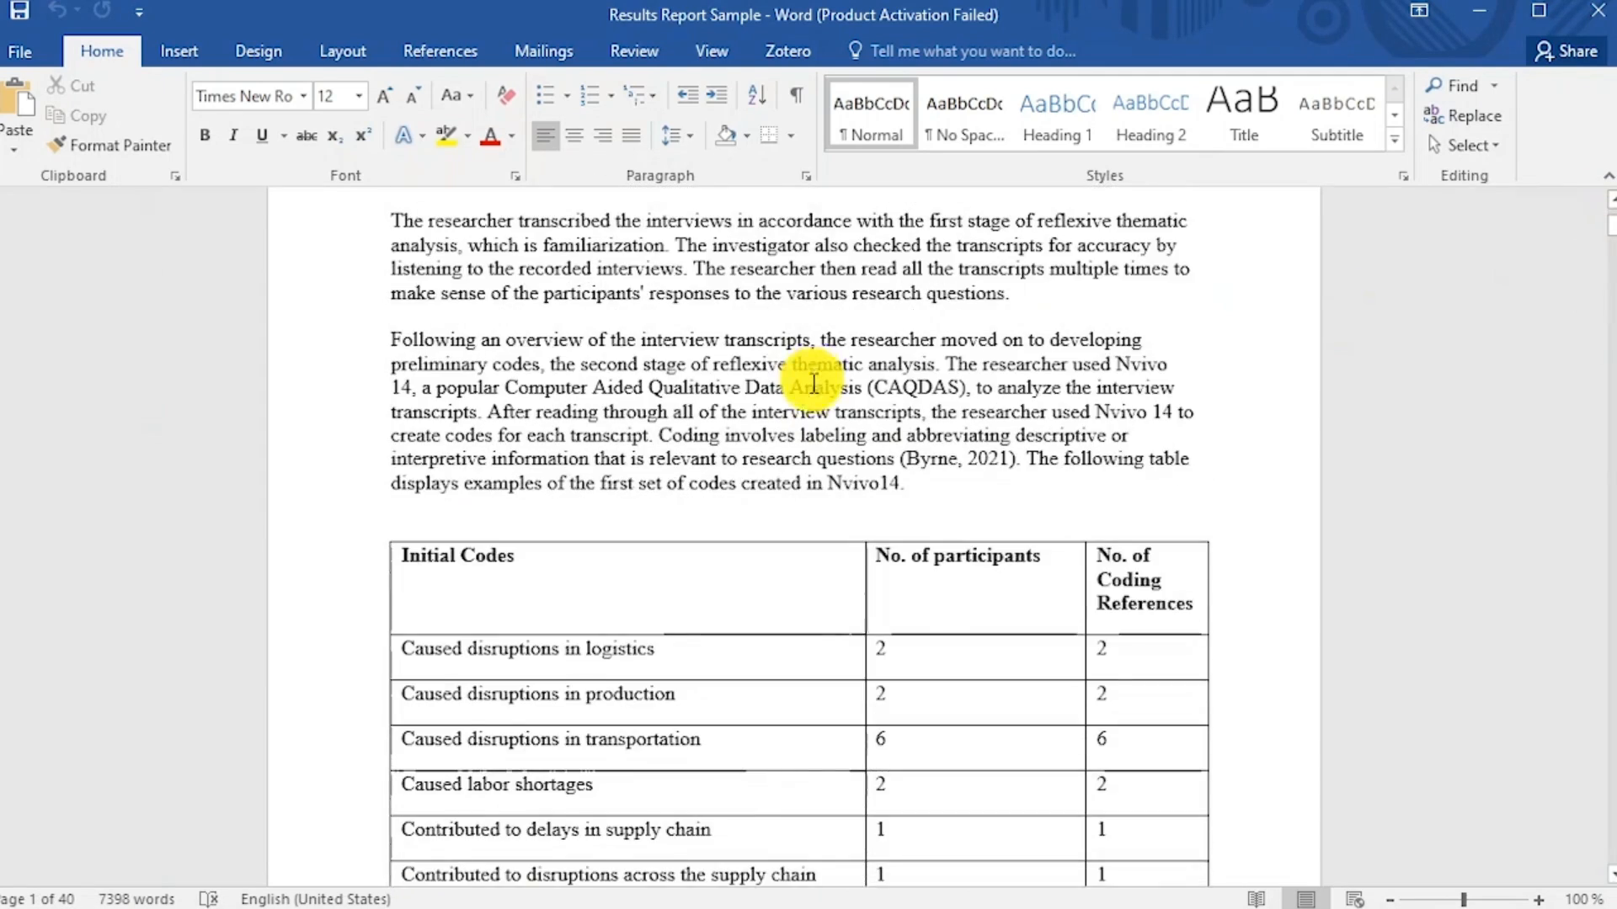
scroll(811, 385, "down", 15)
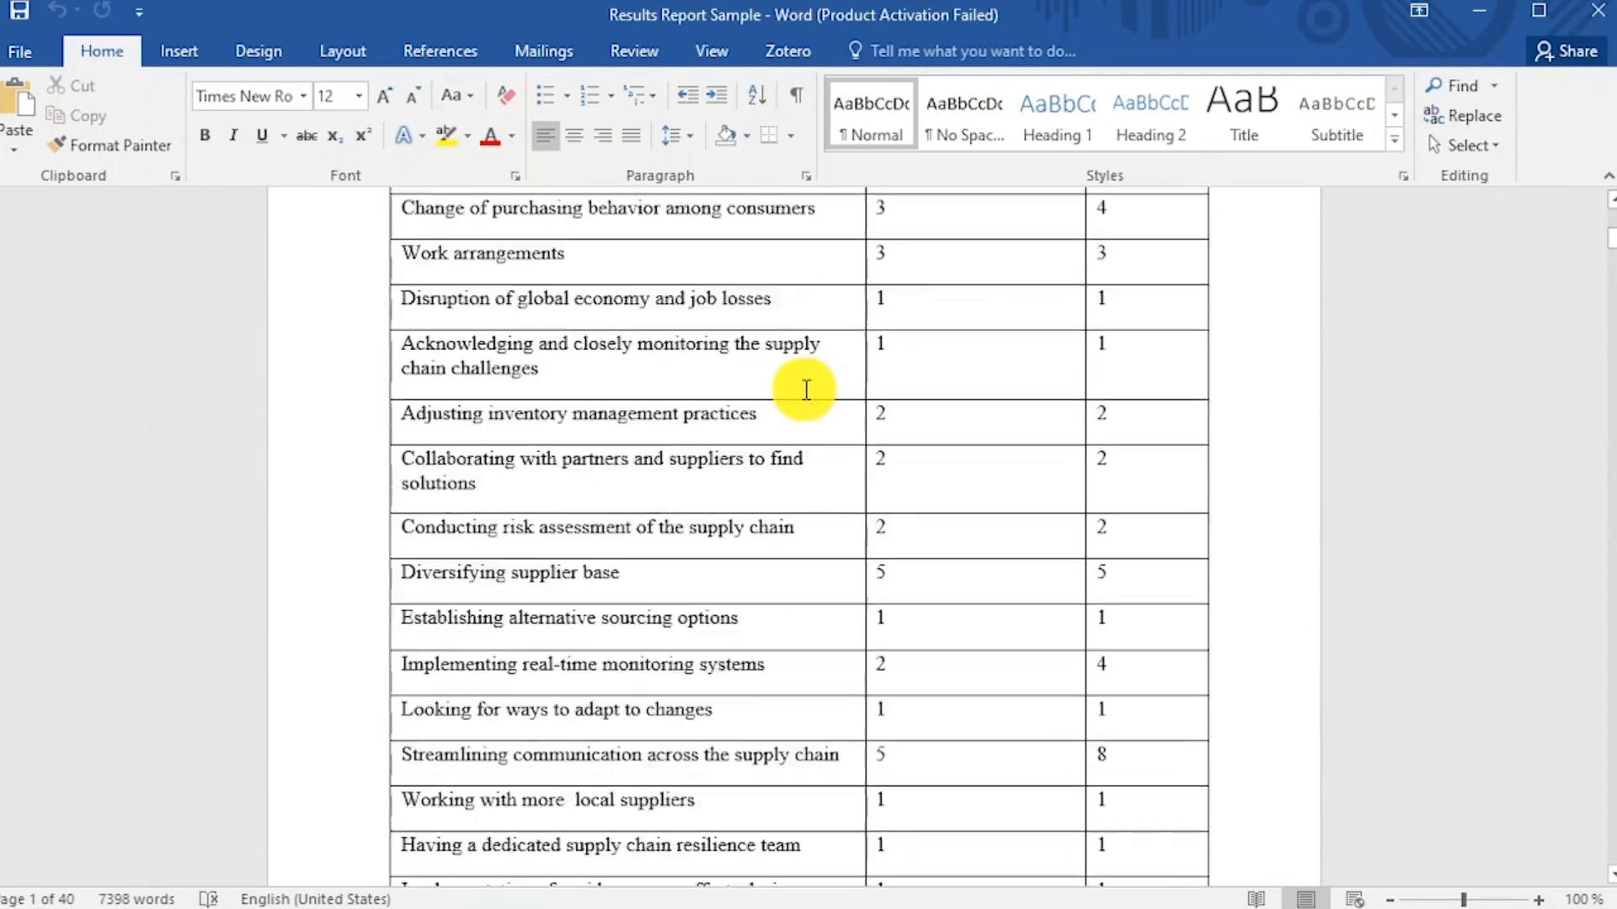
scroll(806, 390, "down", 15)
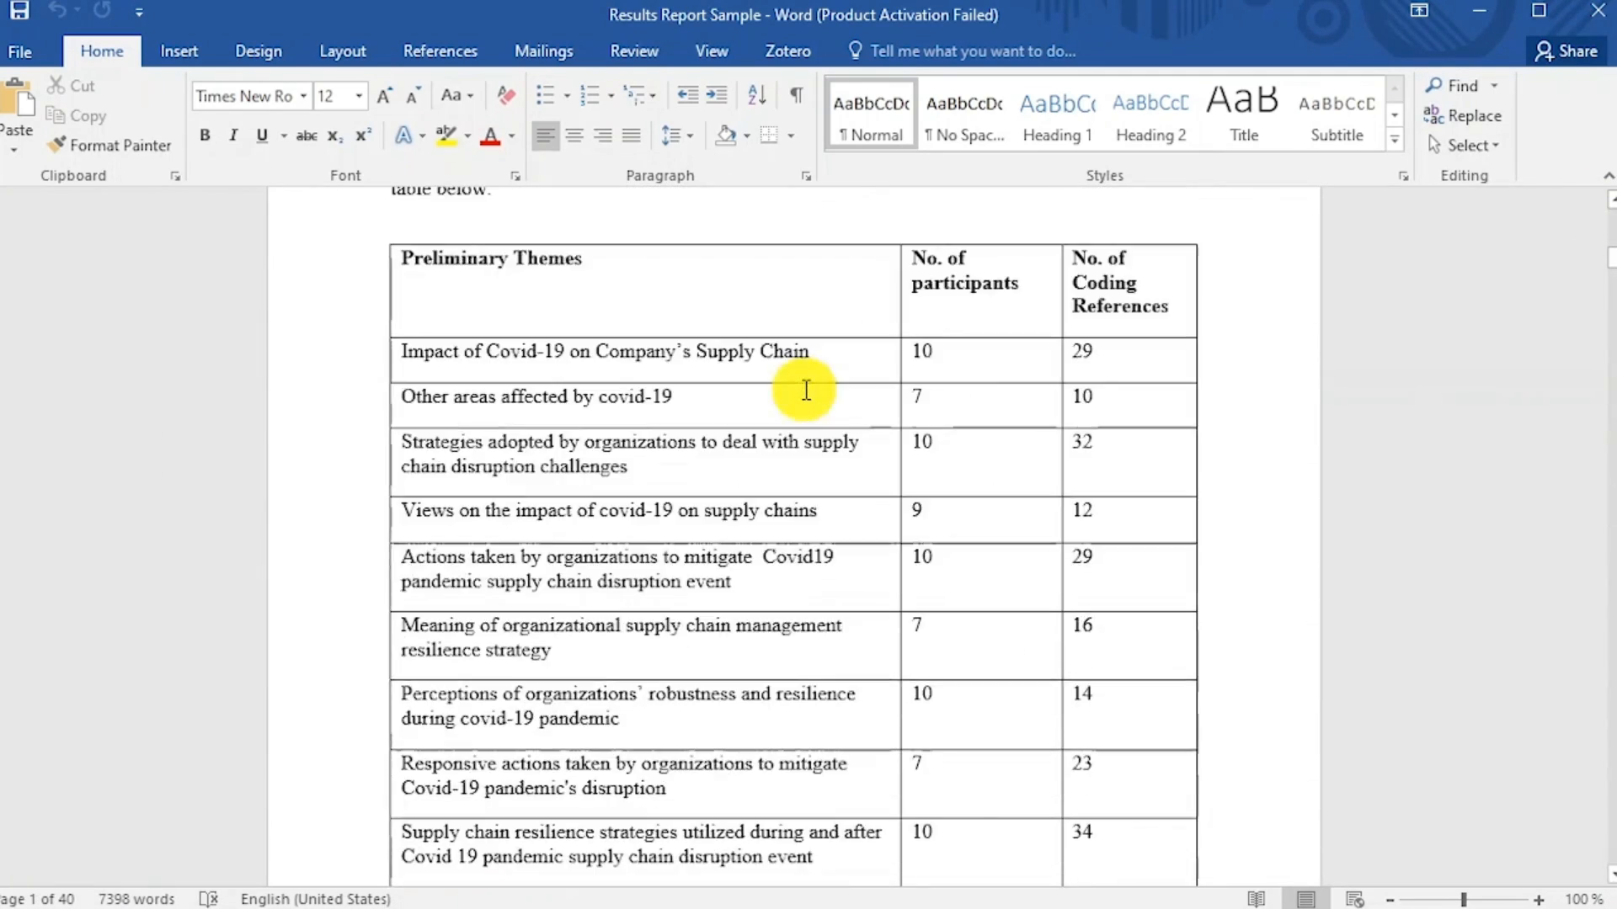
scroll(806, 389, "down", 12)
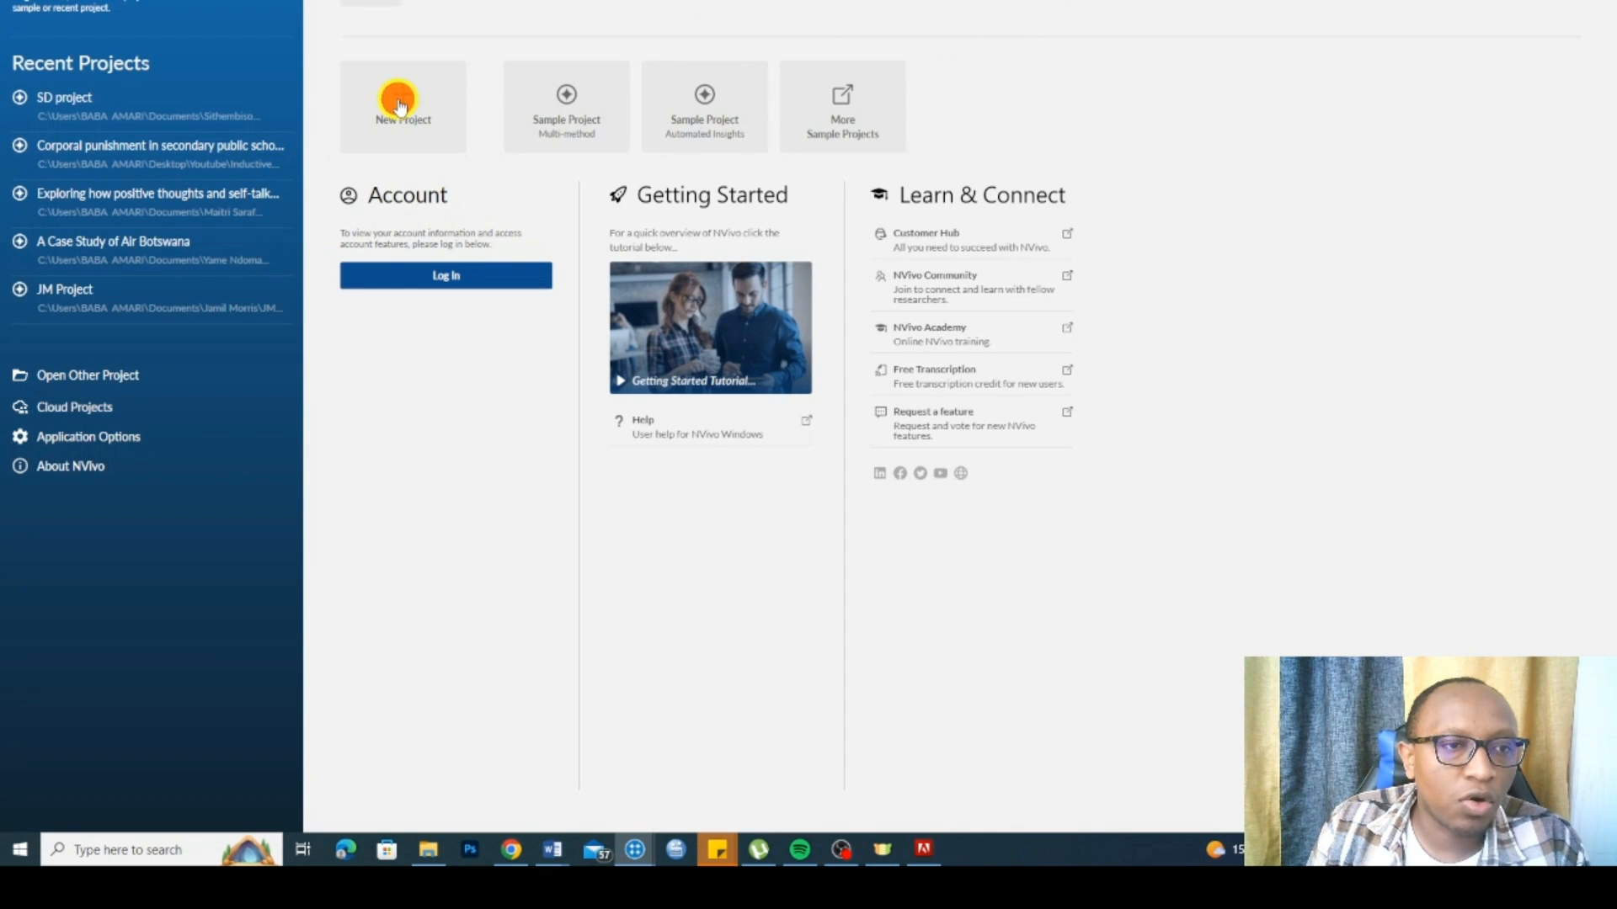
Step: Create a new NVivo project titled Template Anlysis Example and continue to the second setup stage
left_click(399, 104)
type("Template")
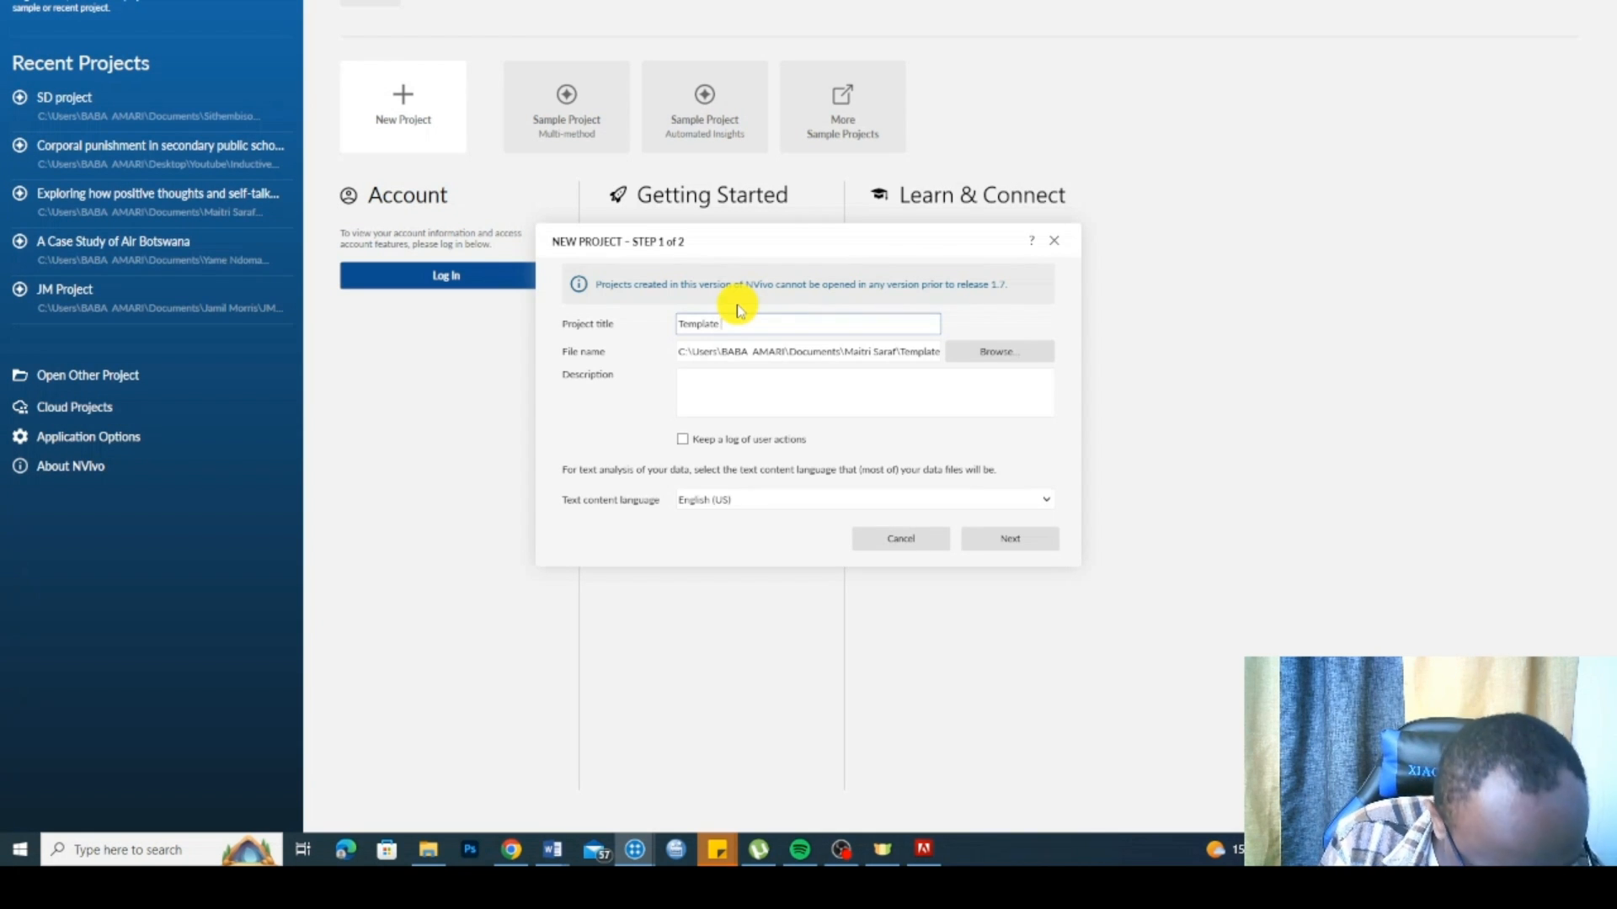
left_click(1010, 538)
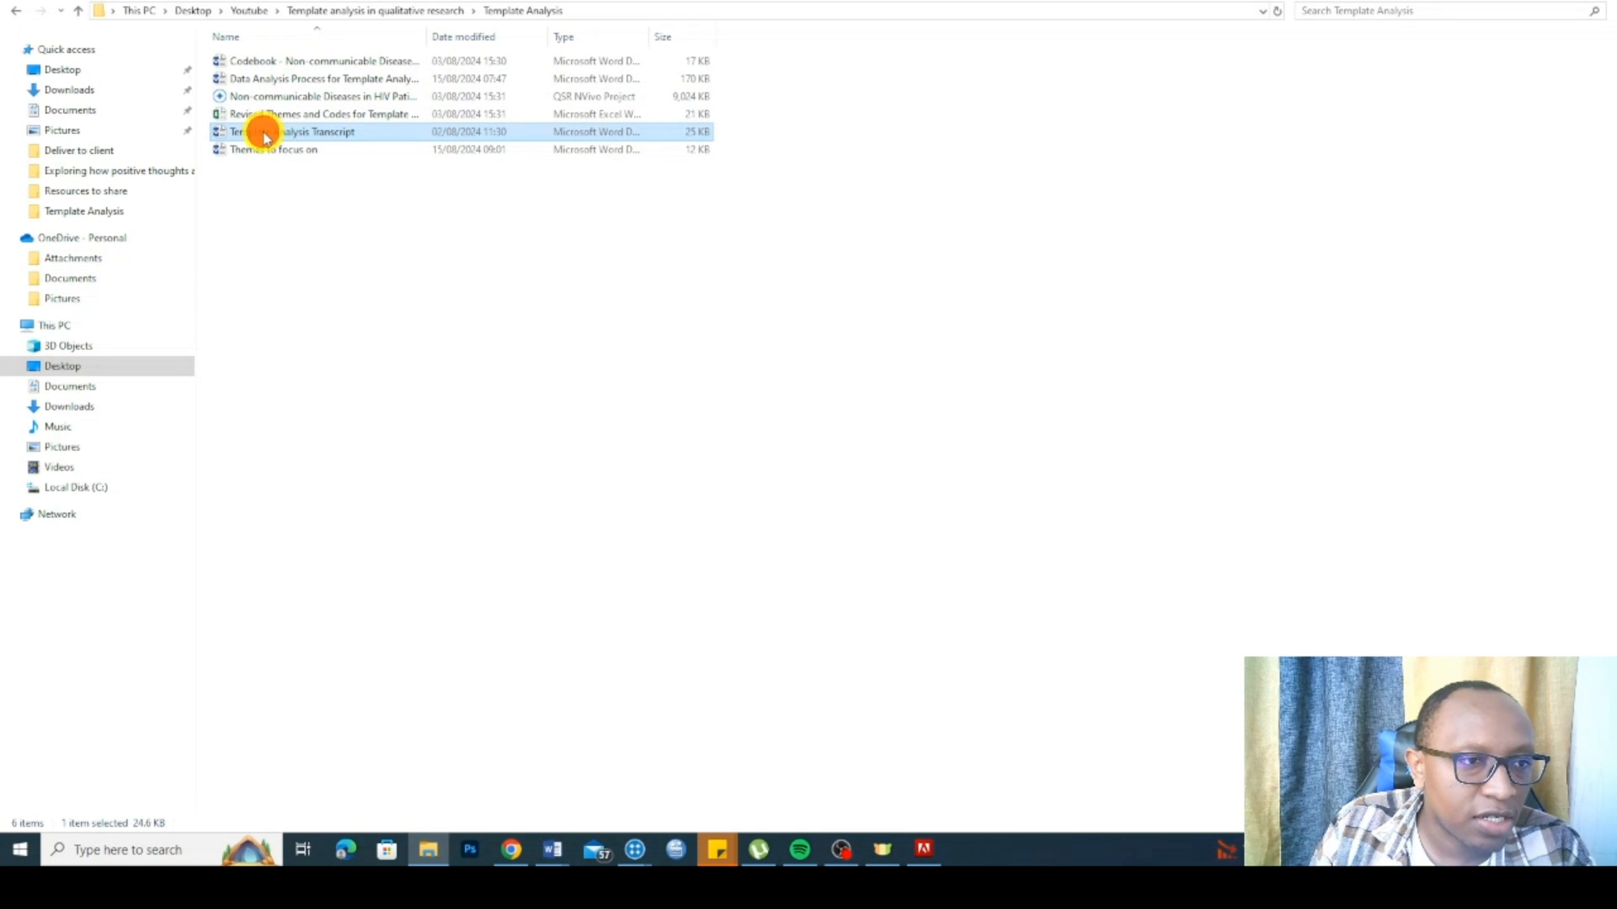
Step: Import the Template Analysis Transcript document from the Template Analysis folder into the project files and open it
left_click_drag(264, 135, 426, 238)
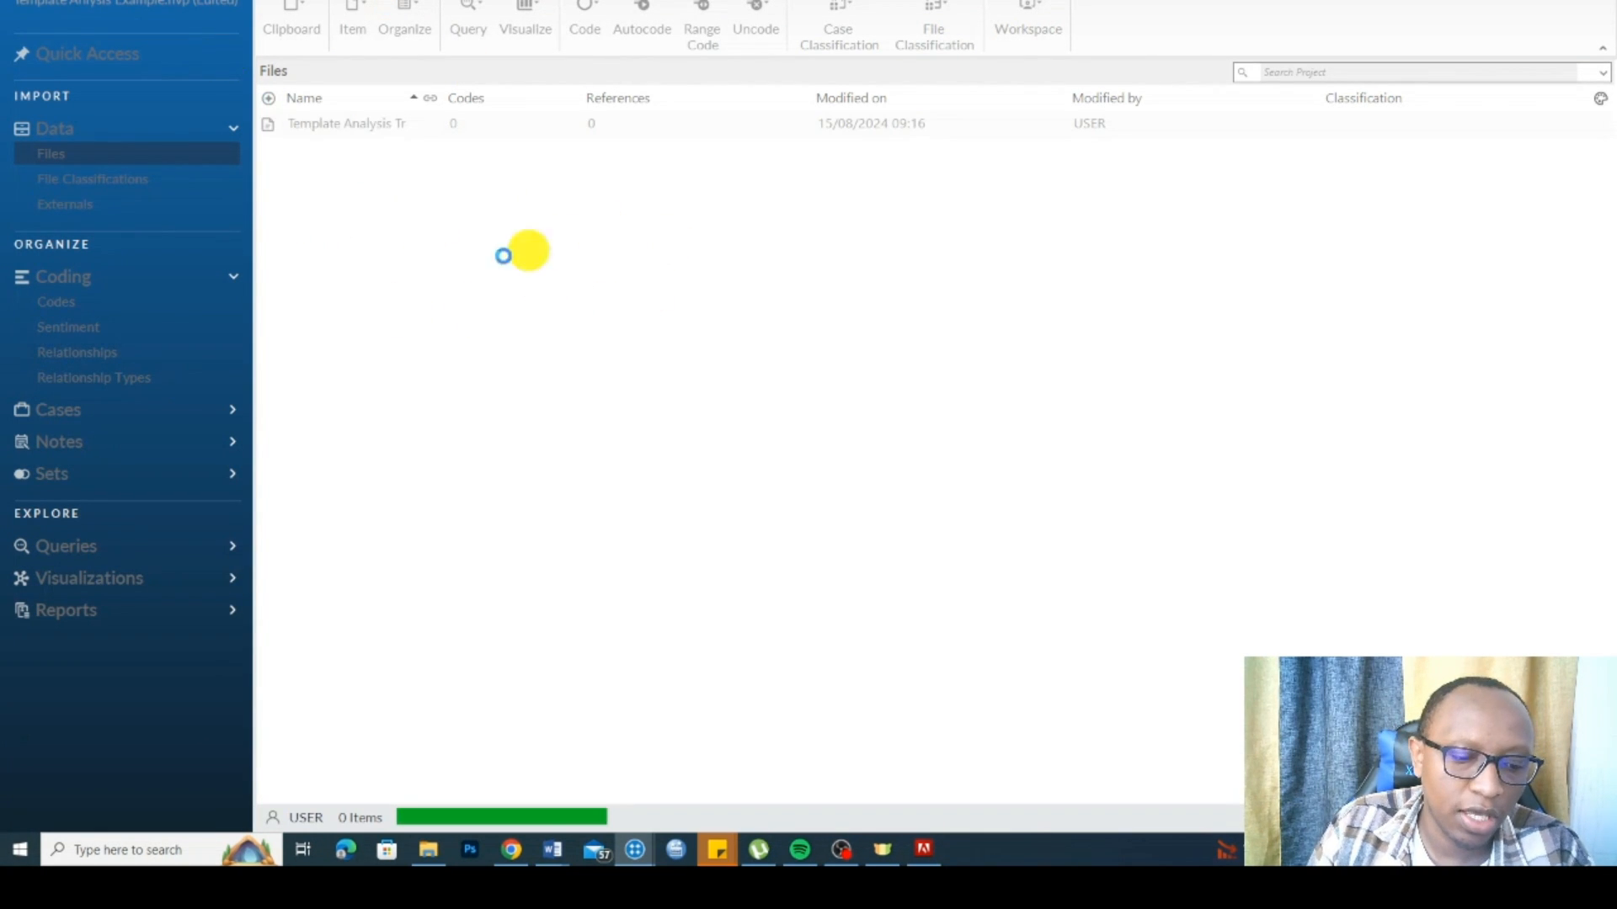
left_click(933, 542)
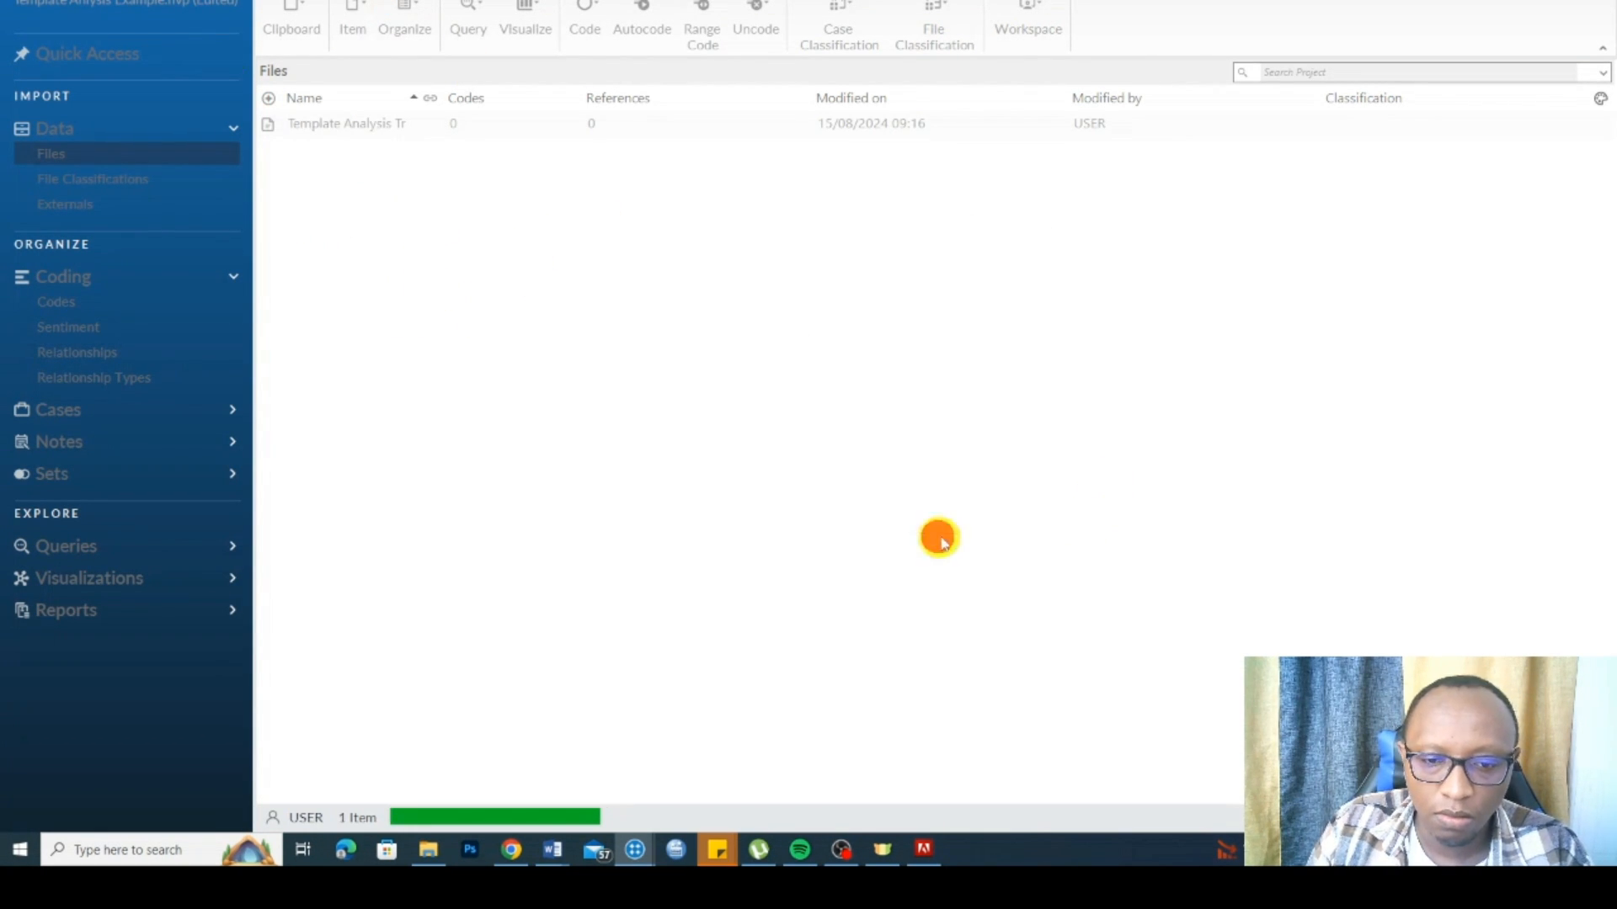
double_click(339, 126)
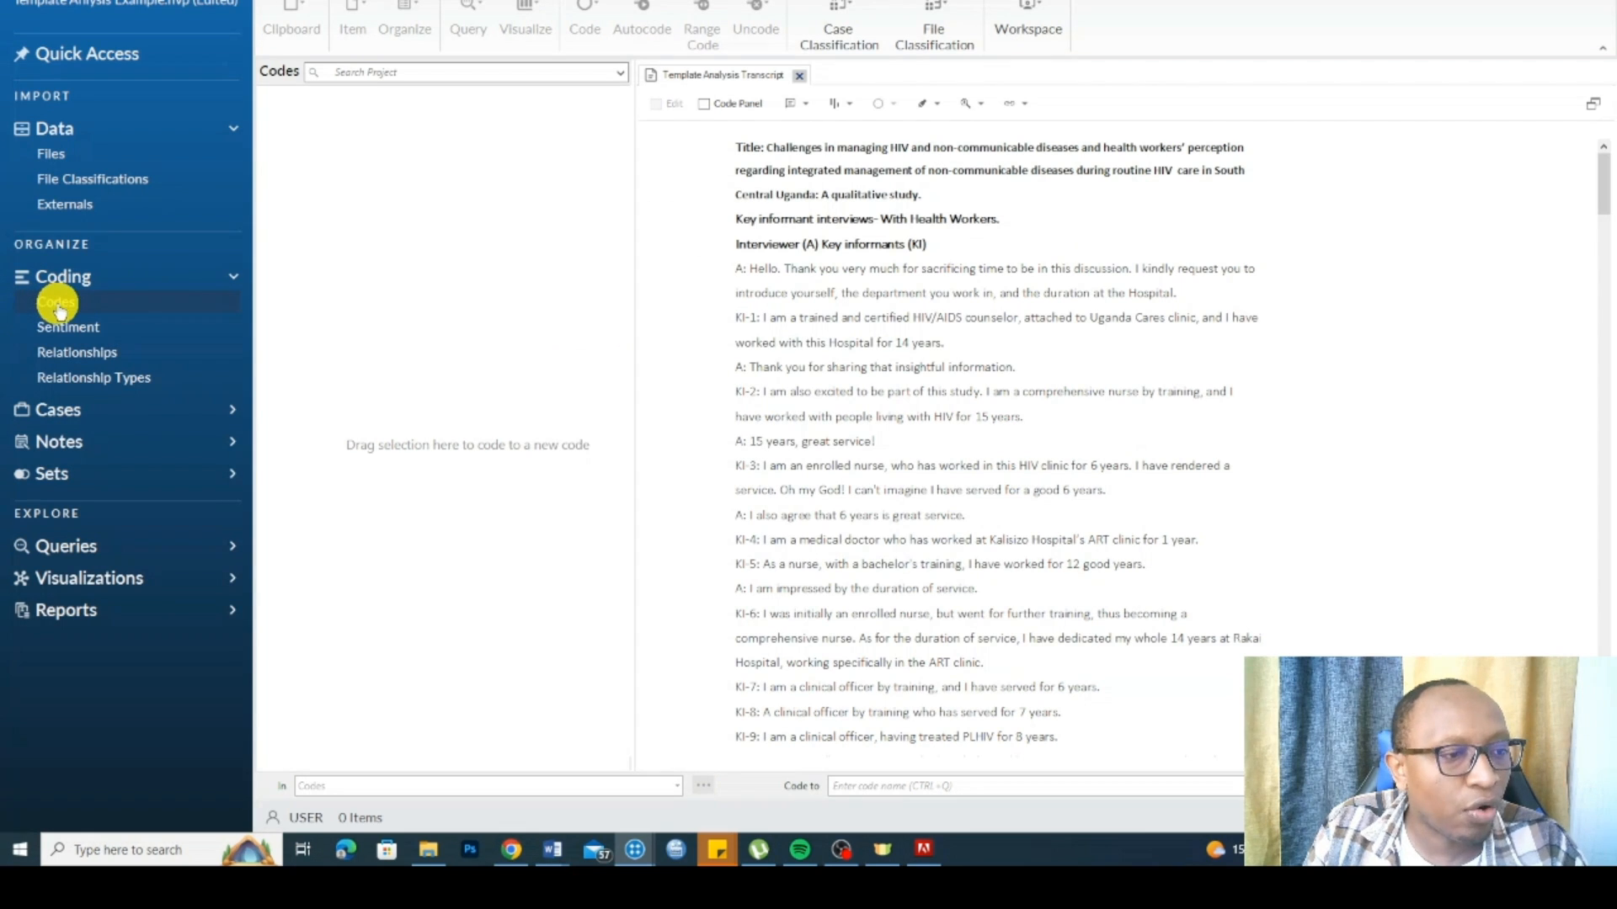
Step: Create a folder named Version 1 under Codes and open it
right_click(58, 306)
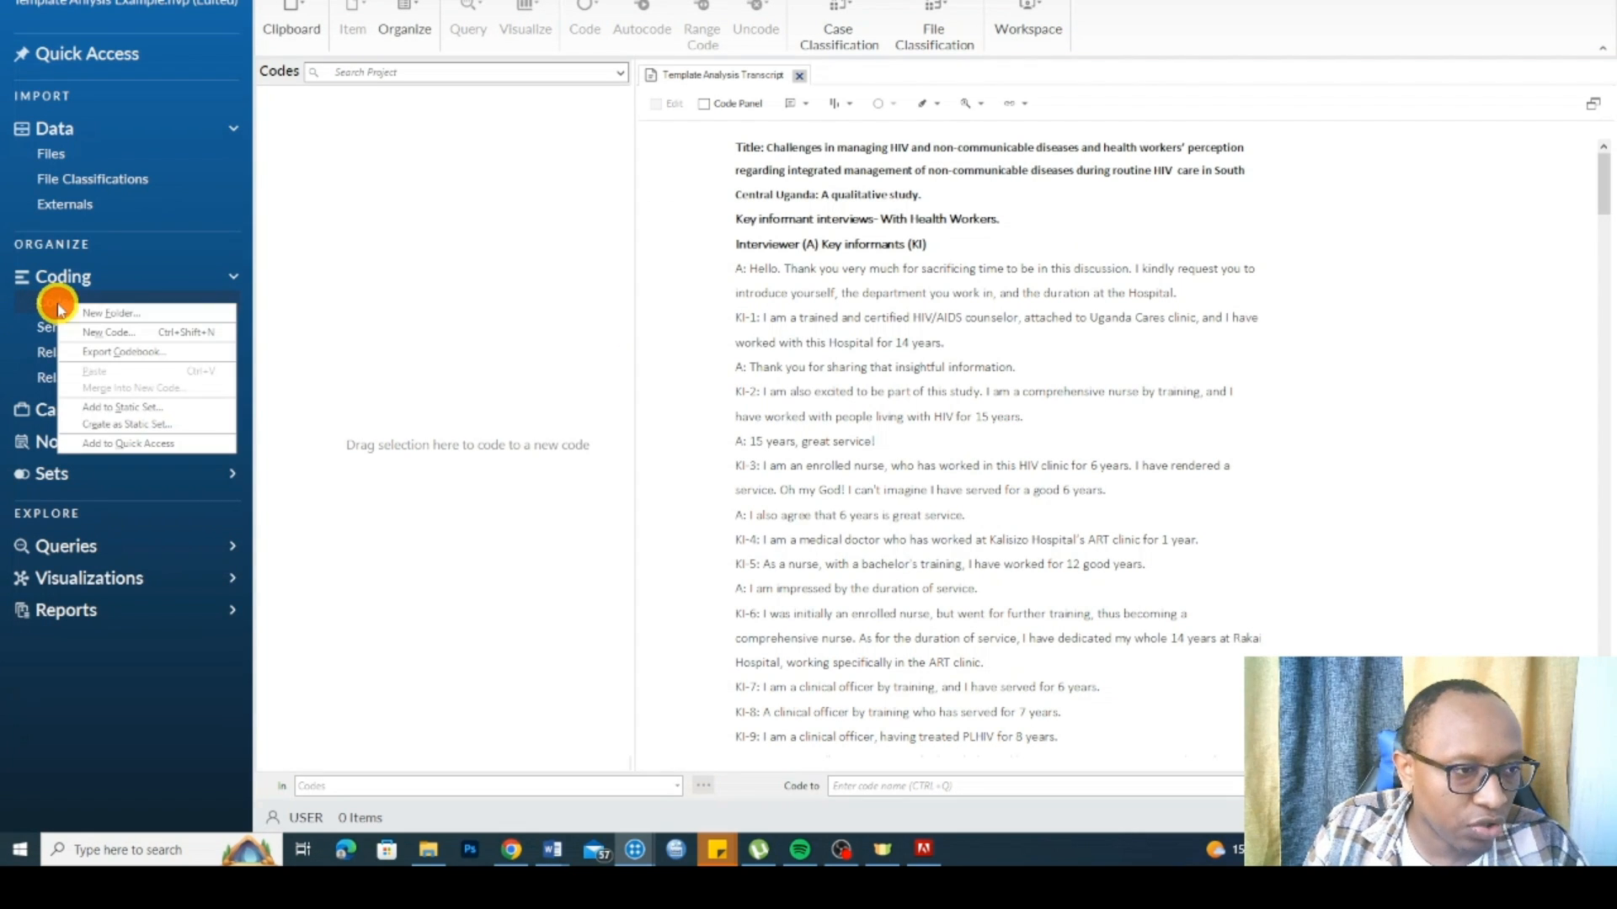
left_click(135, 315)
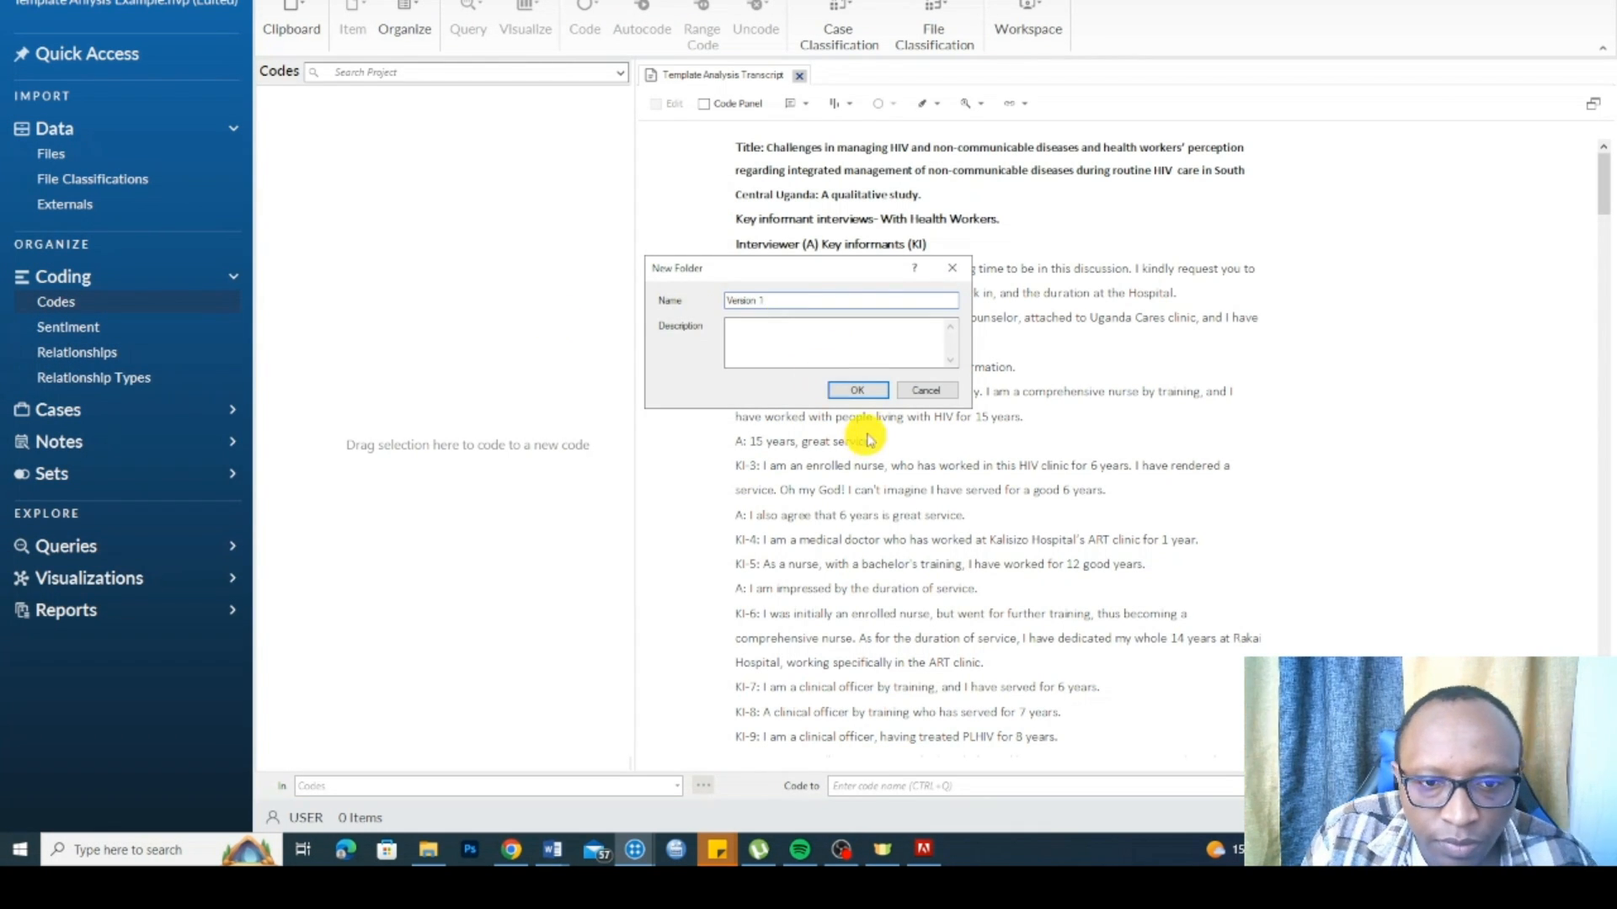
left_click(855, 389)
left_click(81, 327)
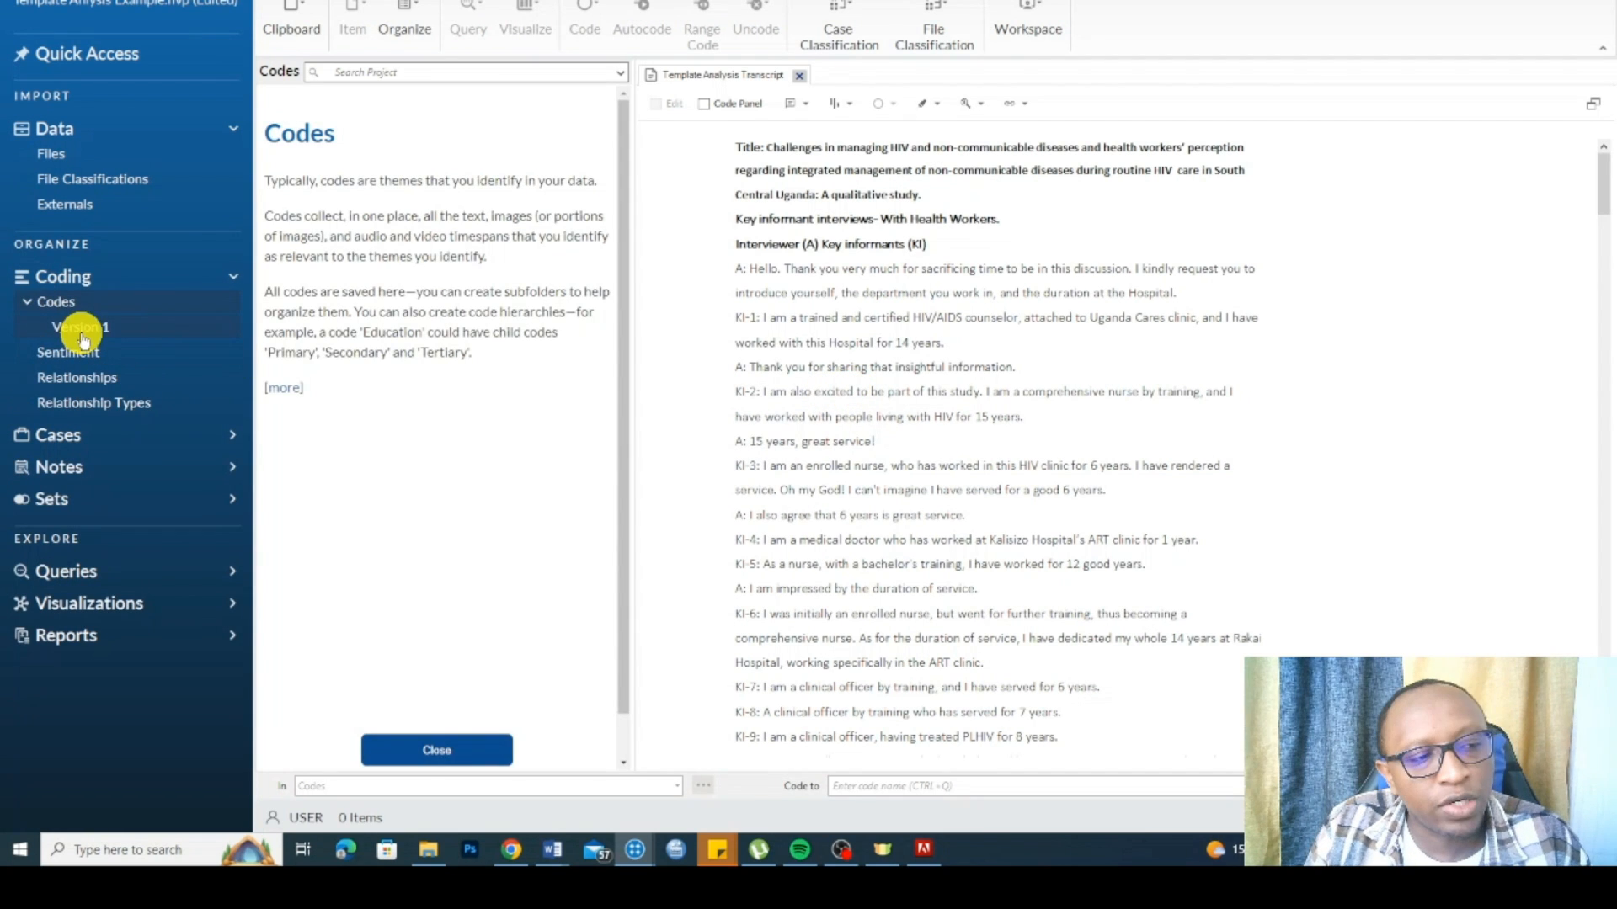
left_click(437, 749)
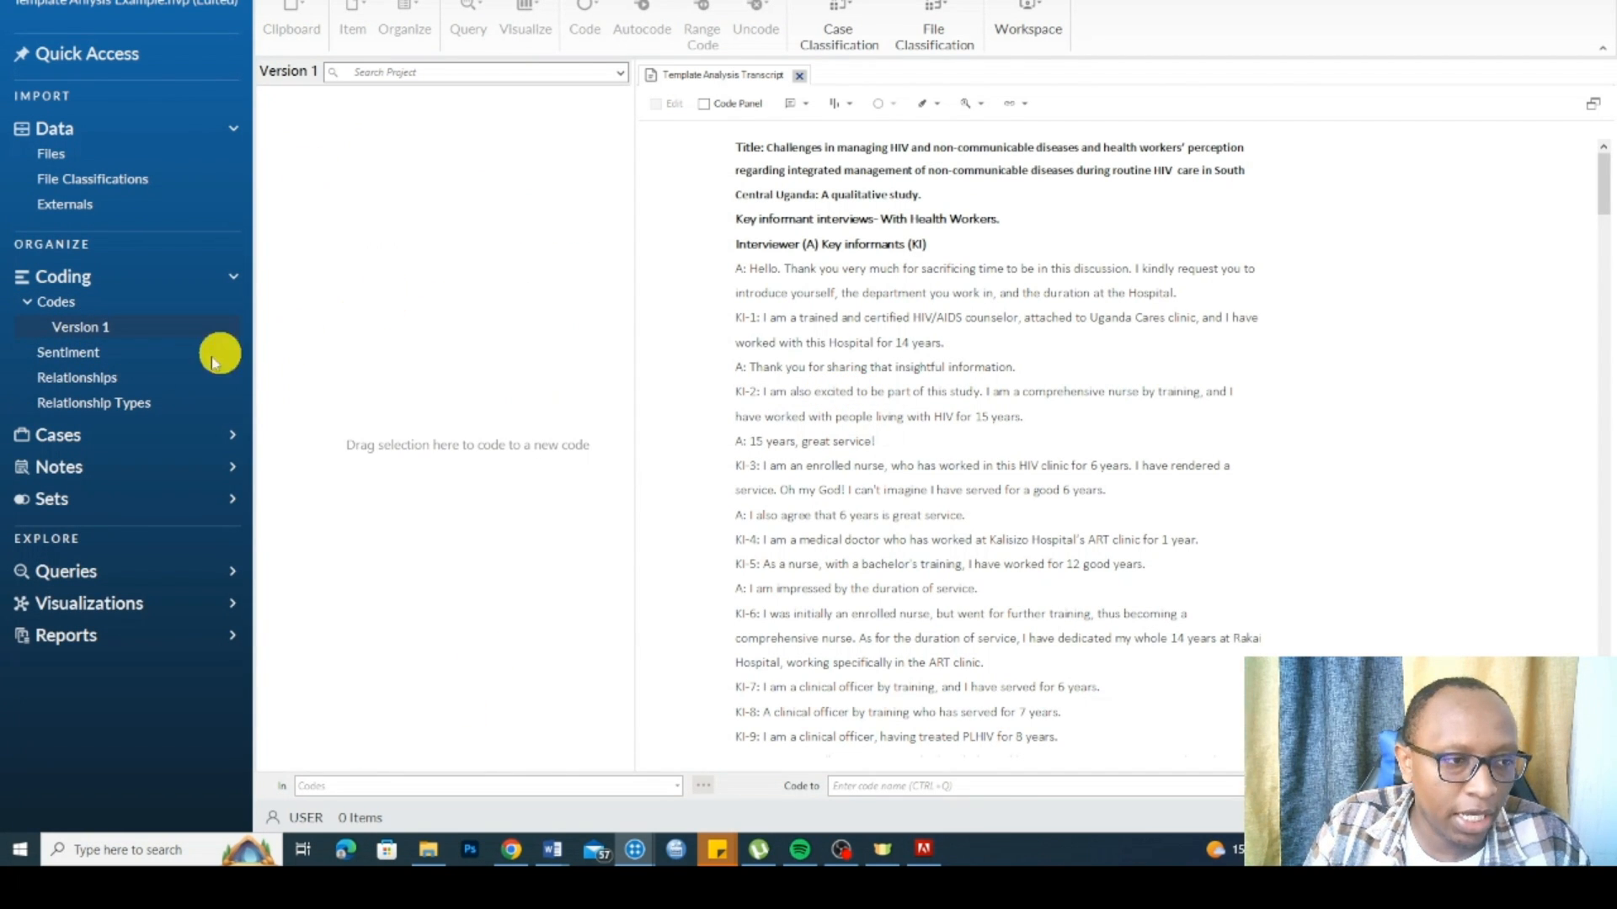
Step: Create a code in Version 1 named "Theme#1 Common Non-communicable Diseases among Patients with HIV"
right_click(345, 223)
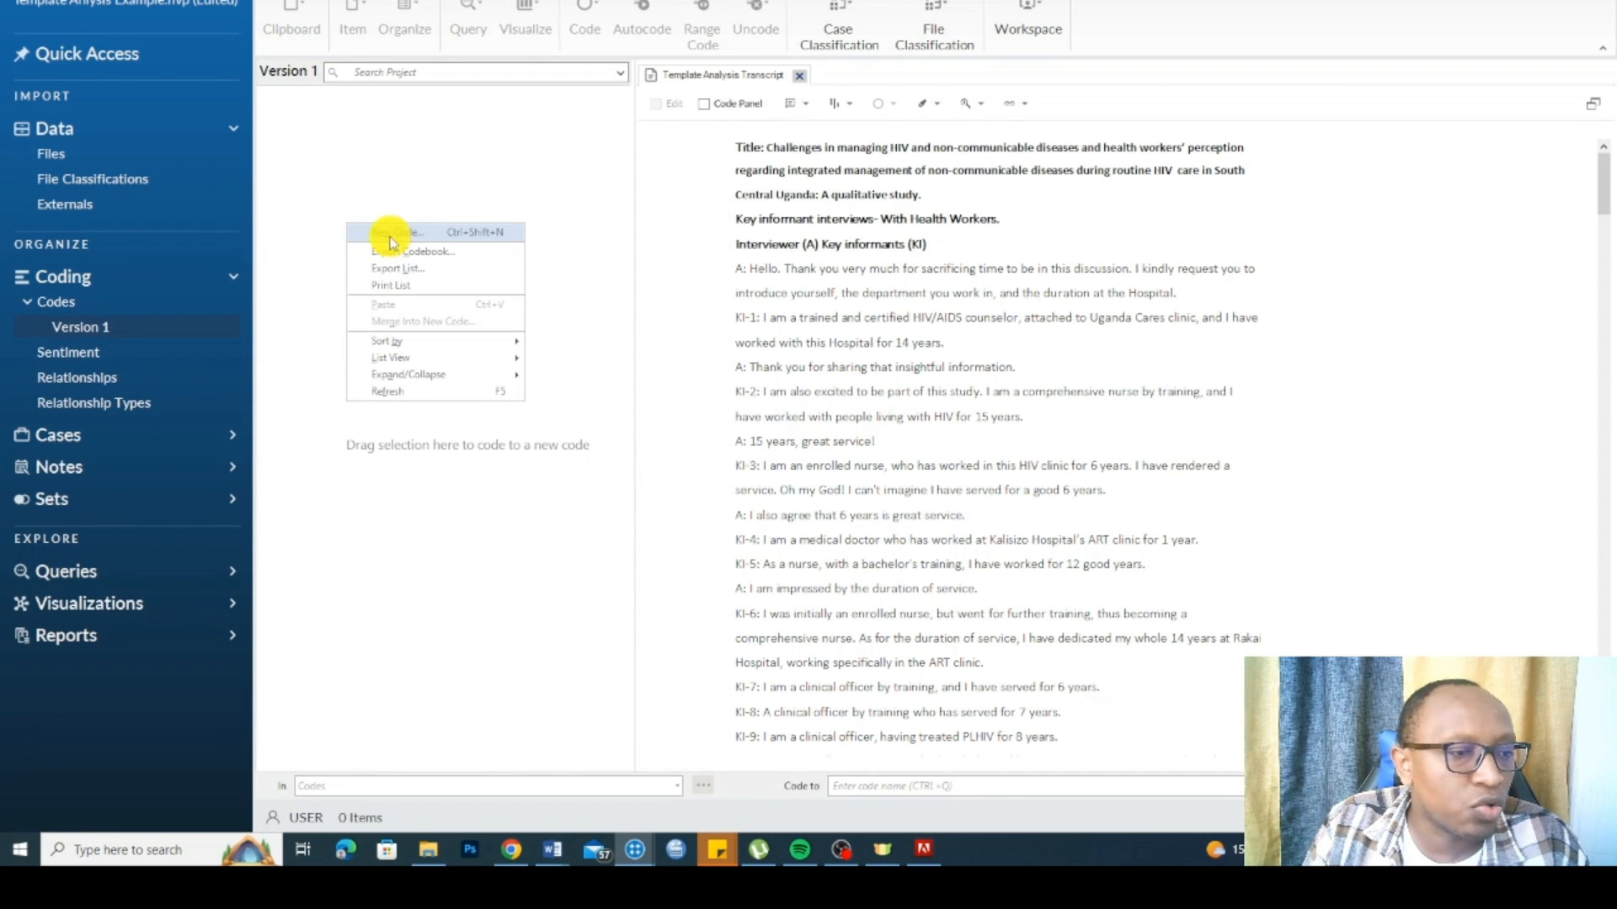
left_click(418, 235)
right_click(740, 300)
left_click(794, 375)
left_click(950, 539)
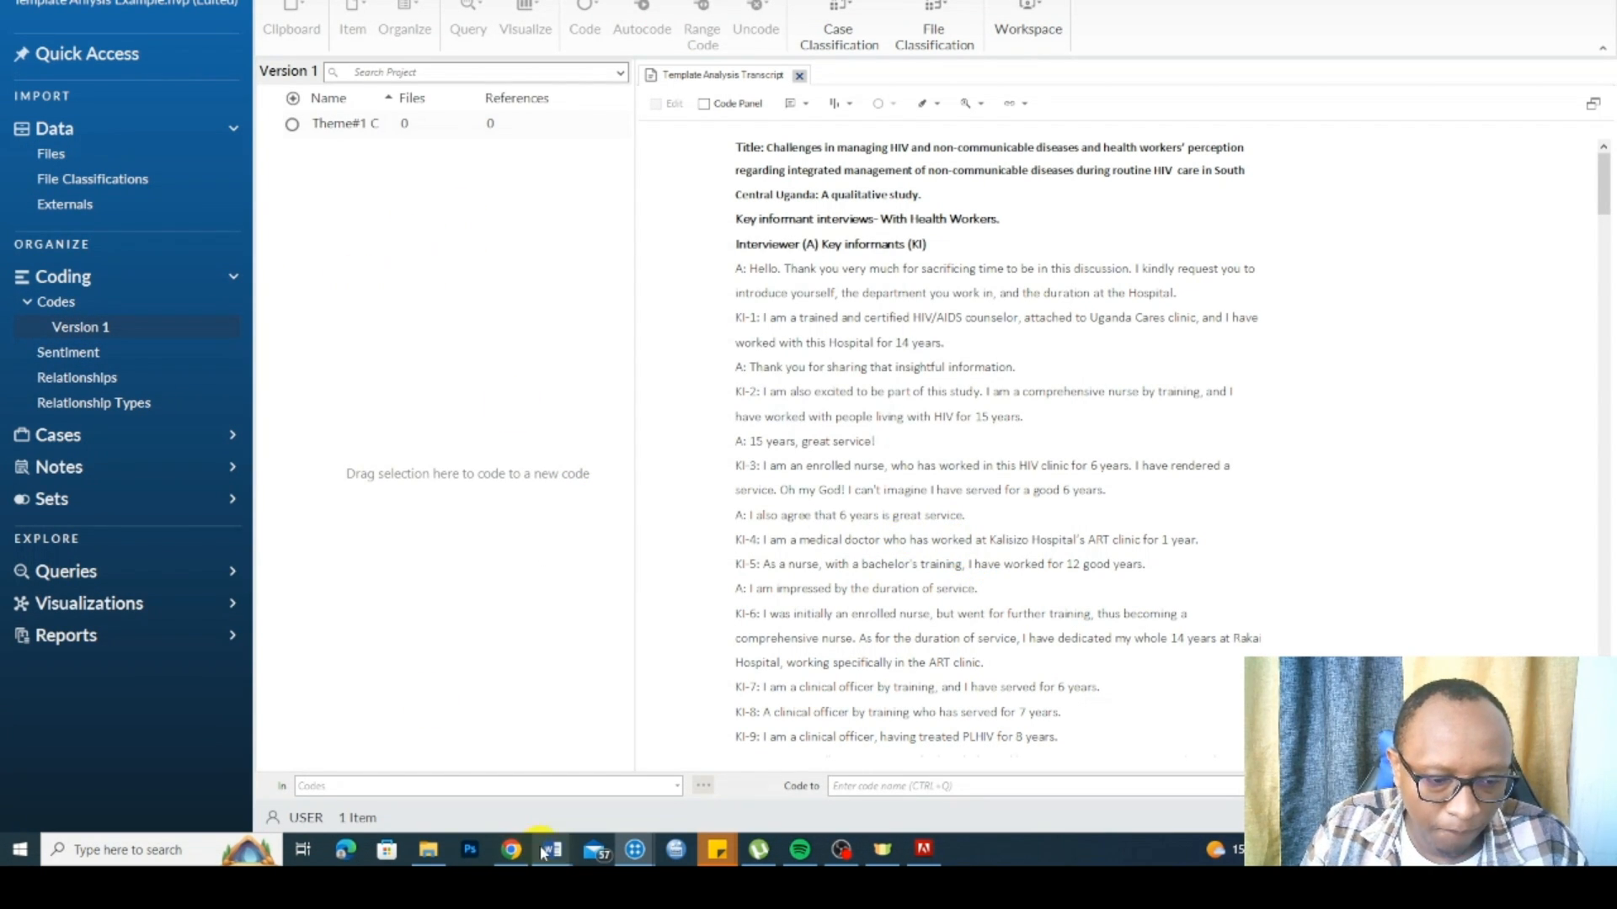
Step: Switch to the Themes to focus on document in Word and copy the full Theme #2 text from the table
mouse_move(543, 853)
left_click(616, 796)
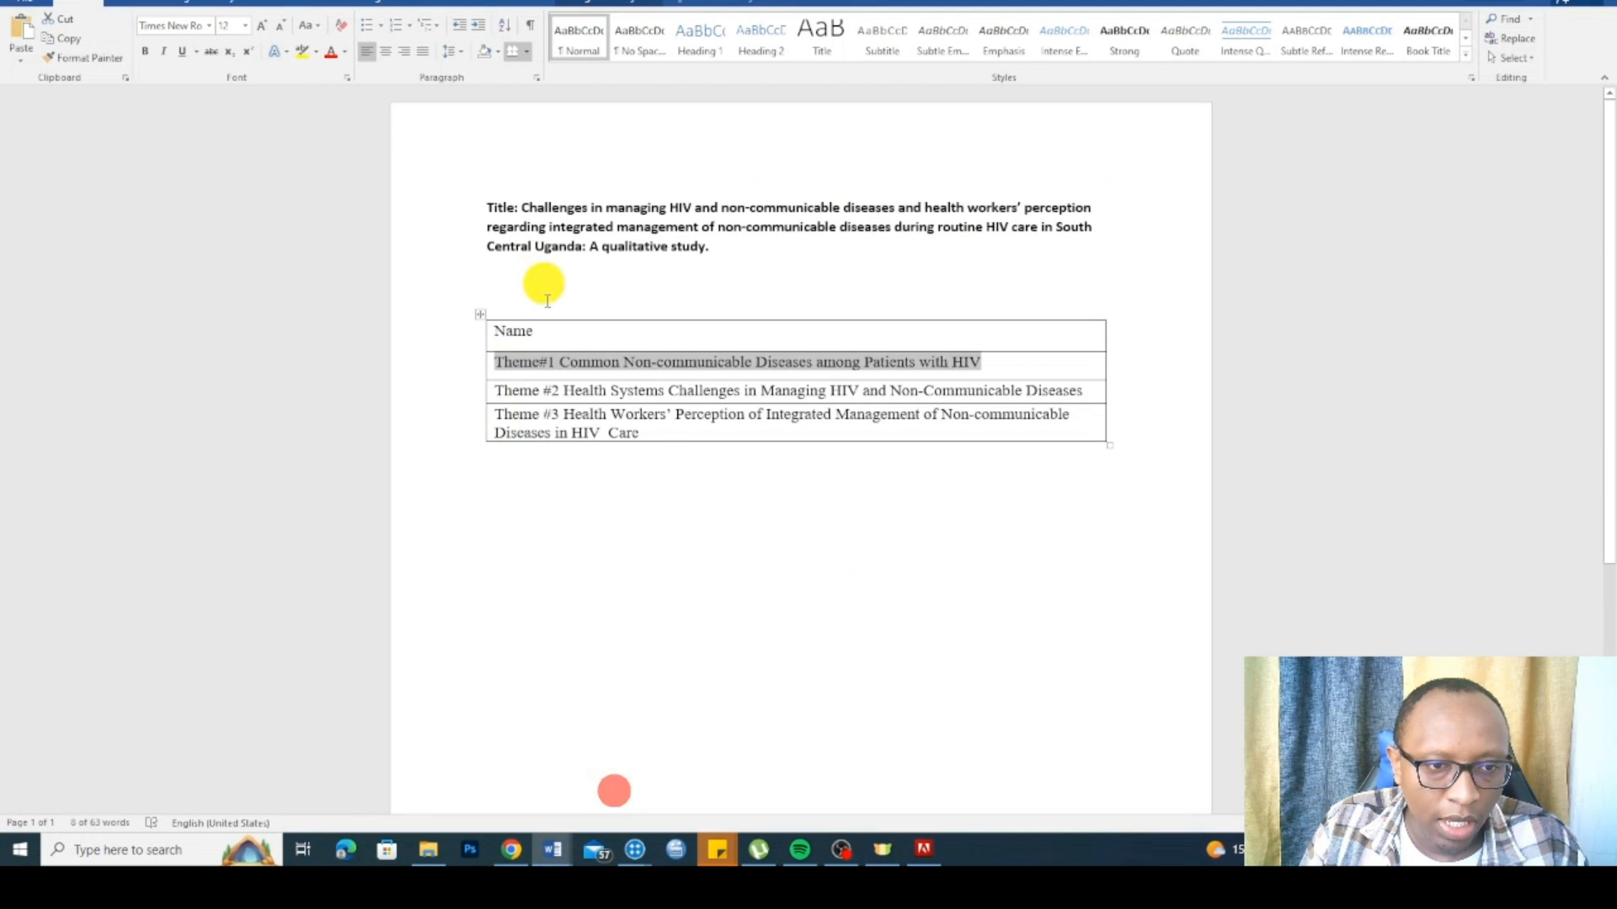
left_click(546, 371)
left_click_drag(494, 390, 1078, 394)
right_click(1030, 396)
left_click(1062, 426)
Step: Return to NVivo and create a Version 1 code named "Theme #2 Health Systems Challenges in Managing HIV and Non-Communicable Diseases"
left_click(635, 850)
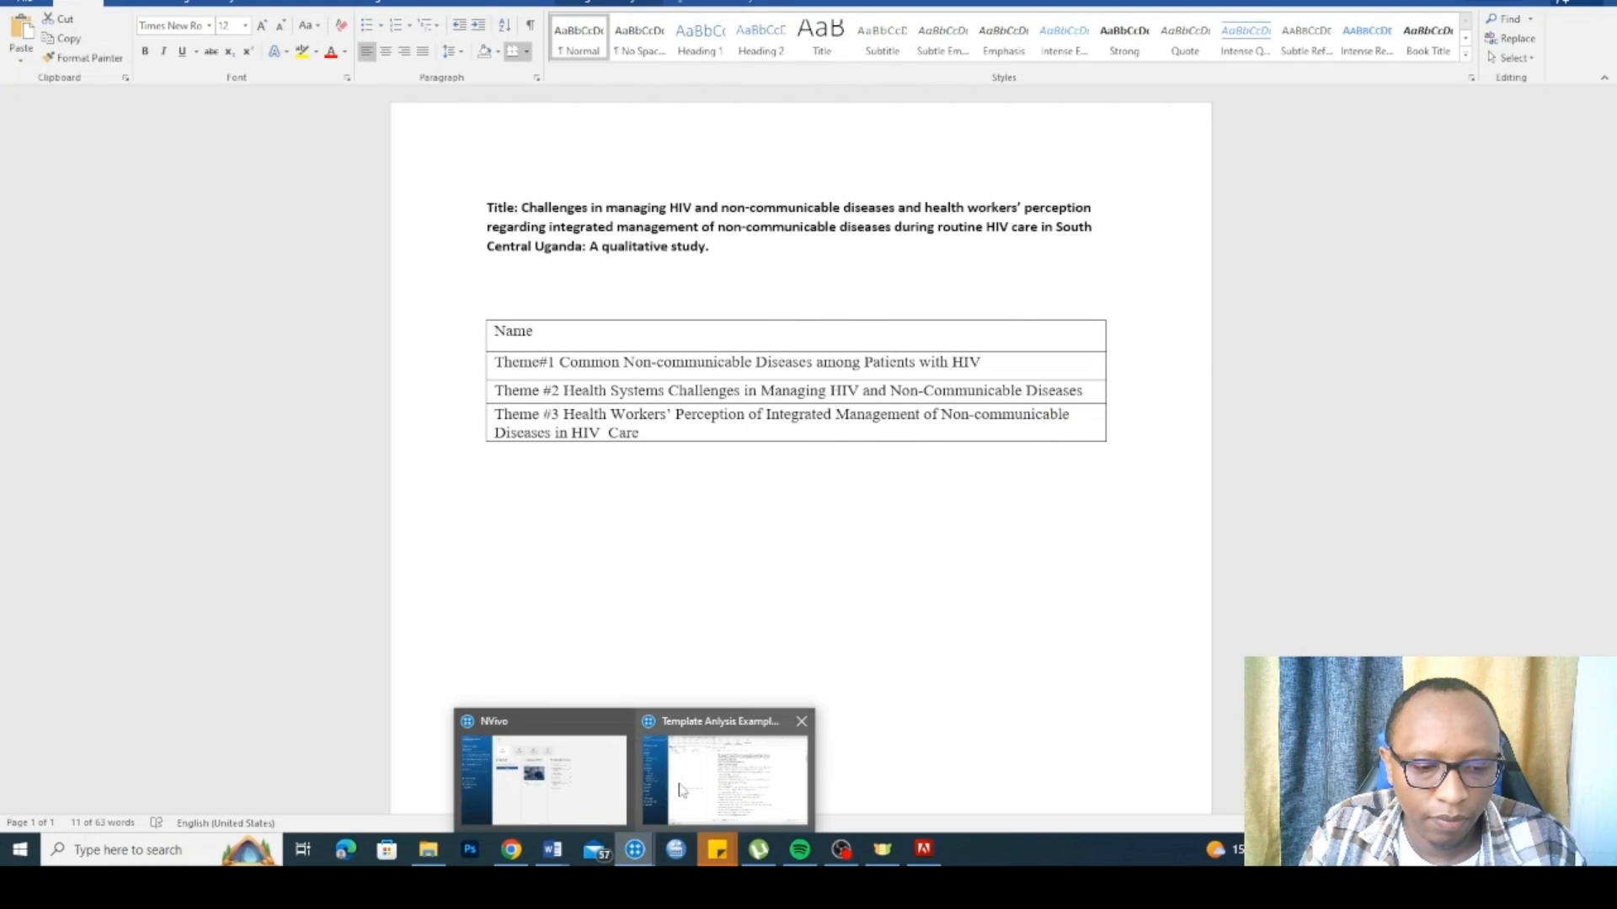
left_click(679, 783)
right_click(445, 226)
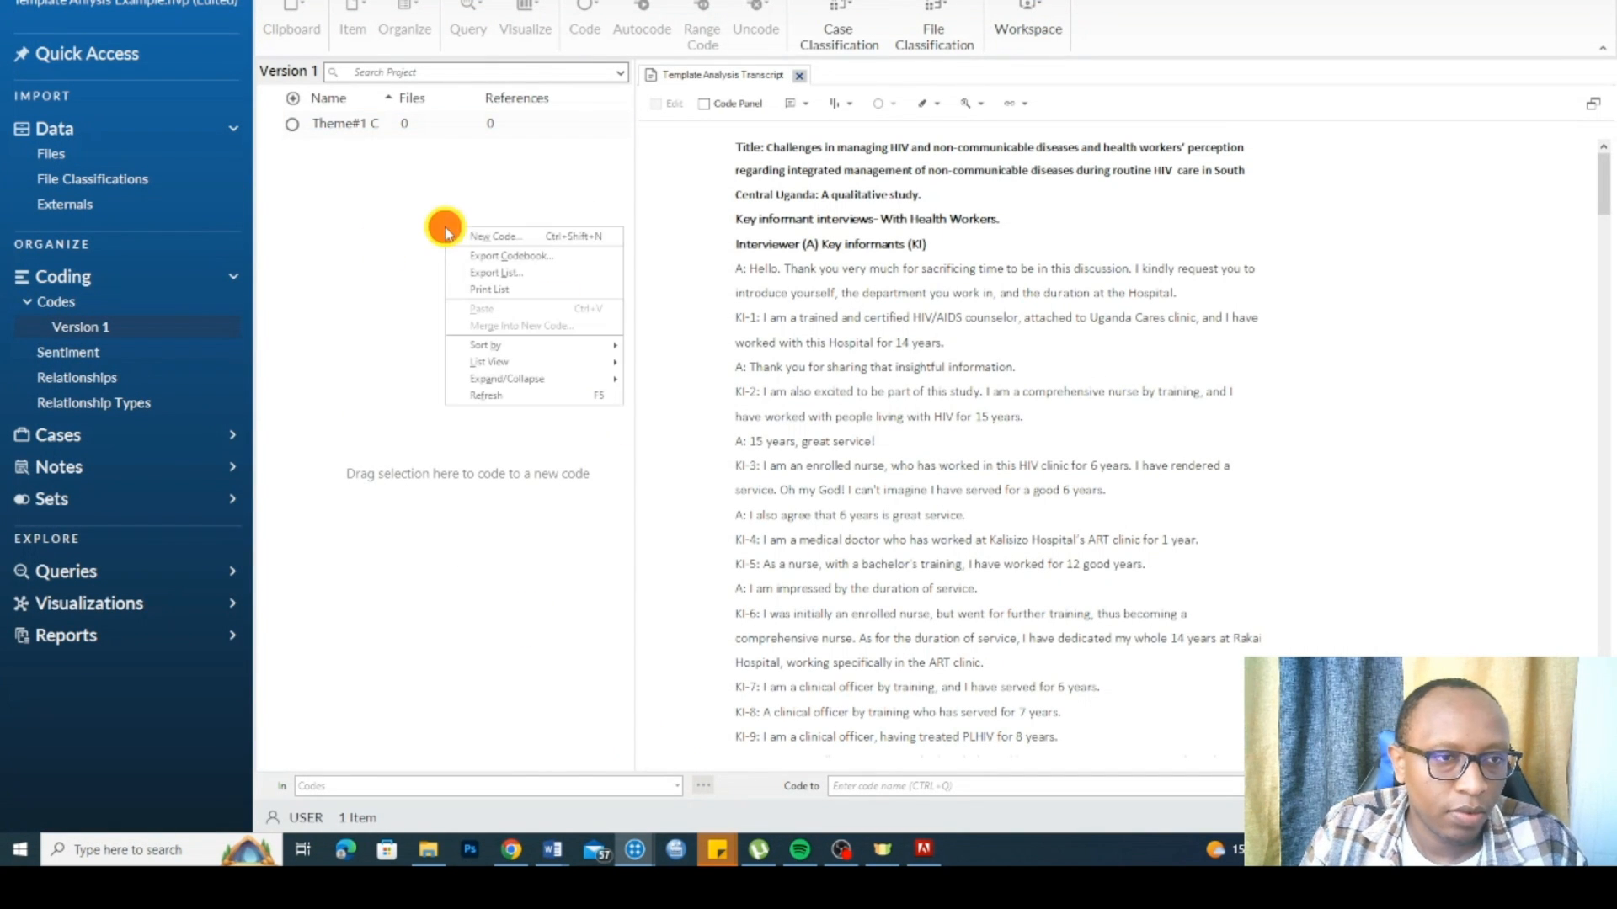
left_click(525, 247)
right_click(741, 301)
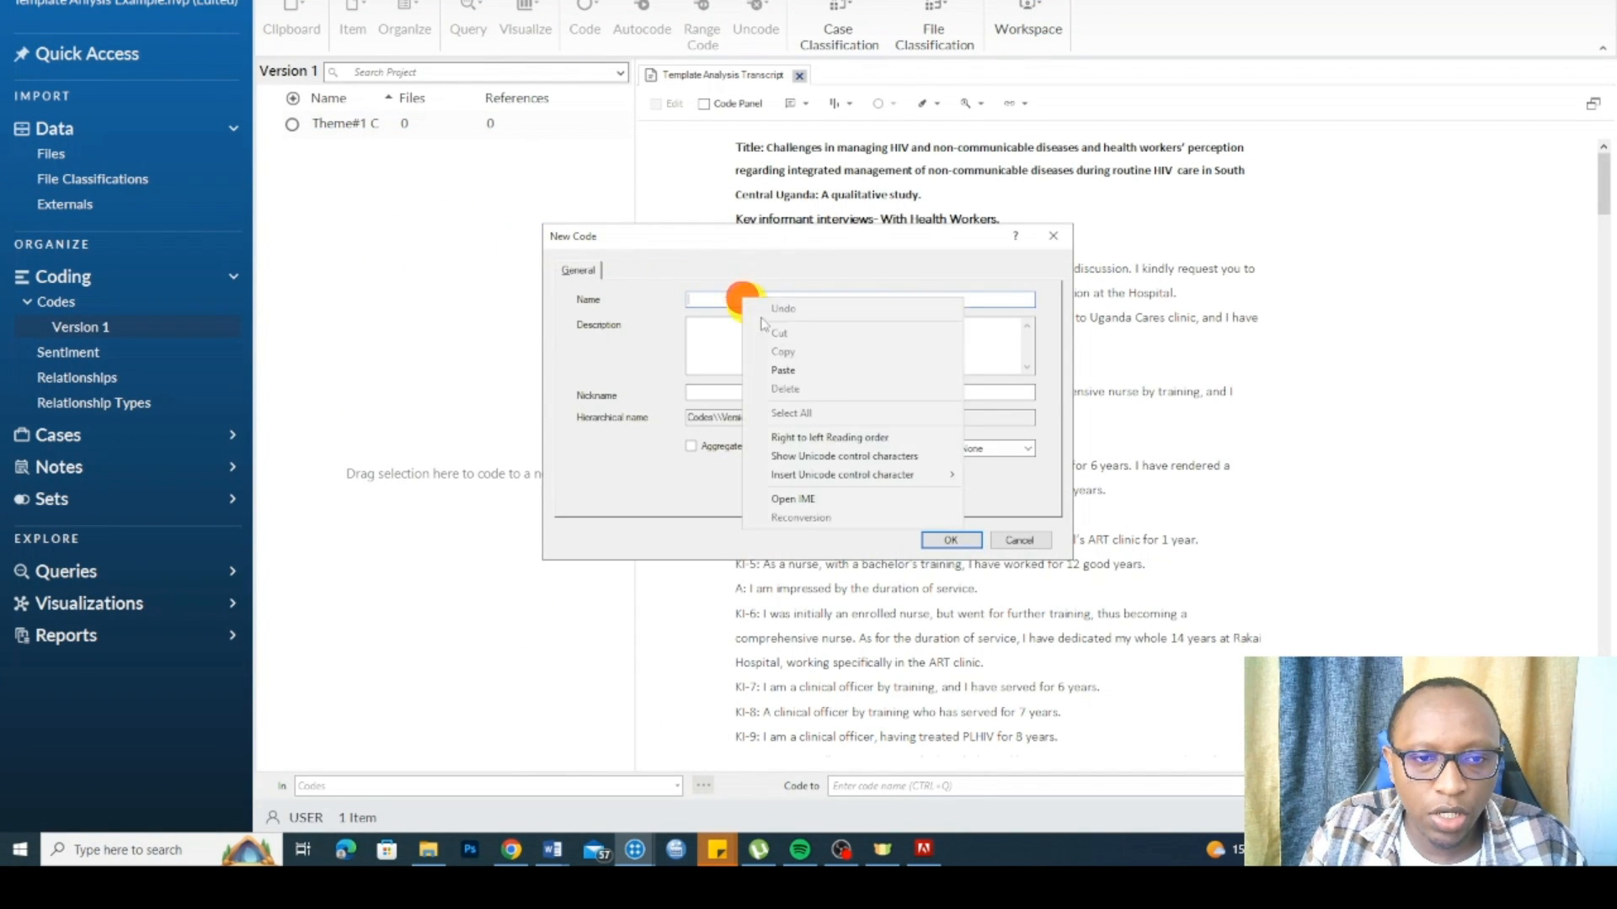
left_click(804, 371)
left_click(949, 540)
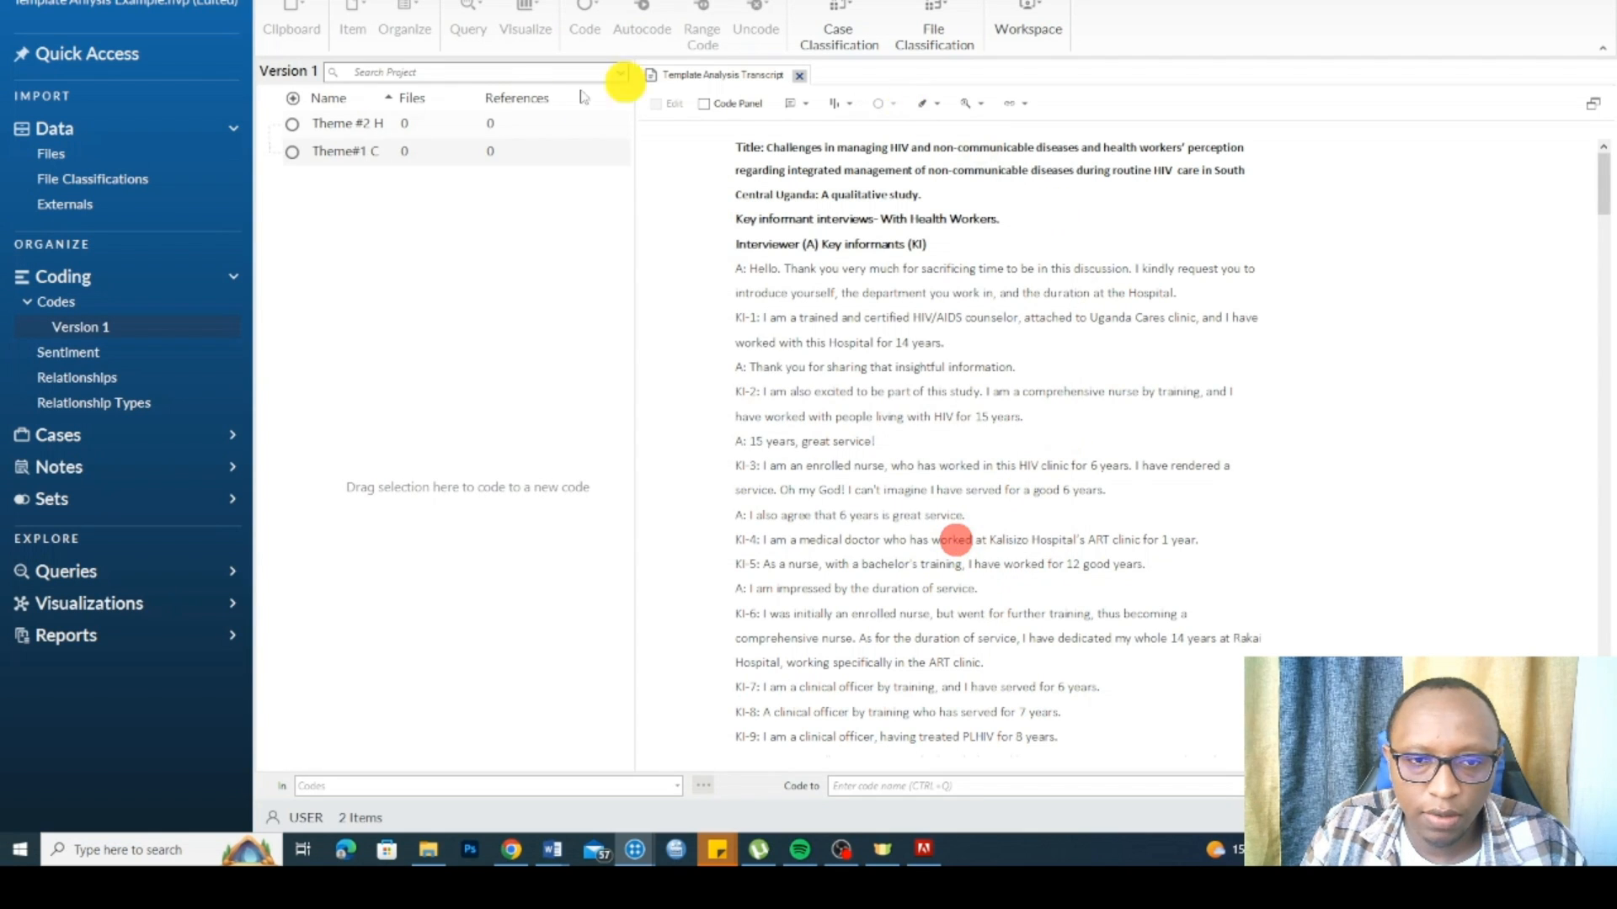
Step: Switch to the Themes to focus on document in Word and copy the full Theme #3 text from the table
mouse_move(552, 850)
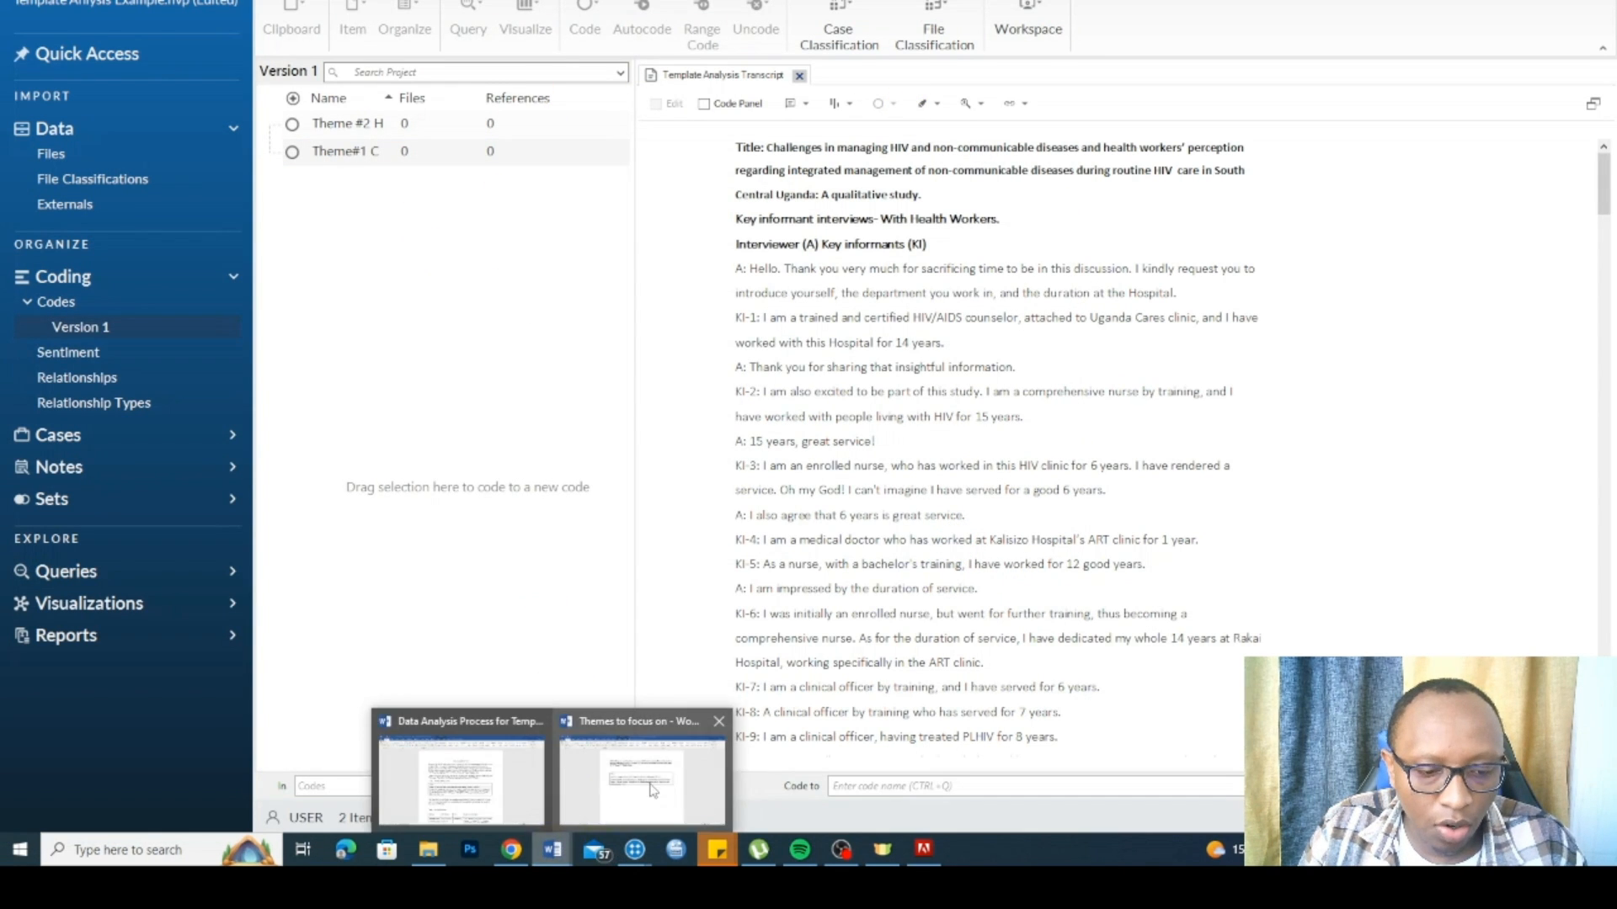
left_click(649, 776)
left_click(543, 414)
left_click_drag(672, 434, 513, 405)
right_click(522, 414)
left_click(581, 453)
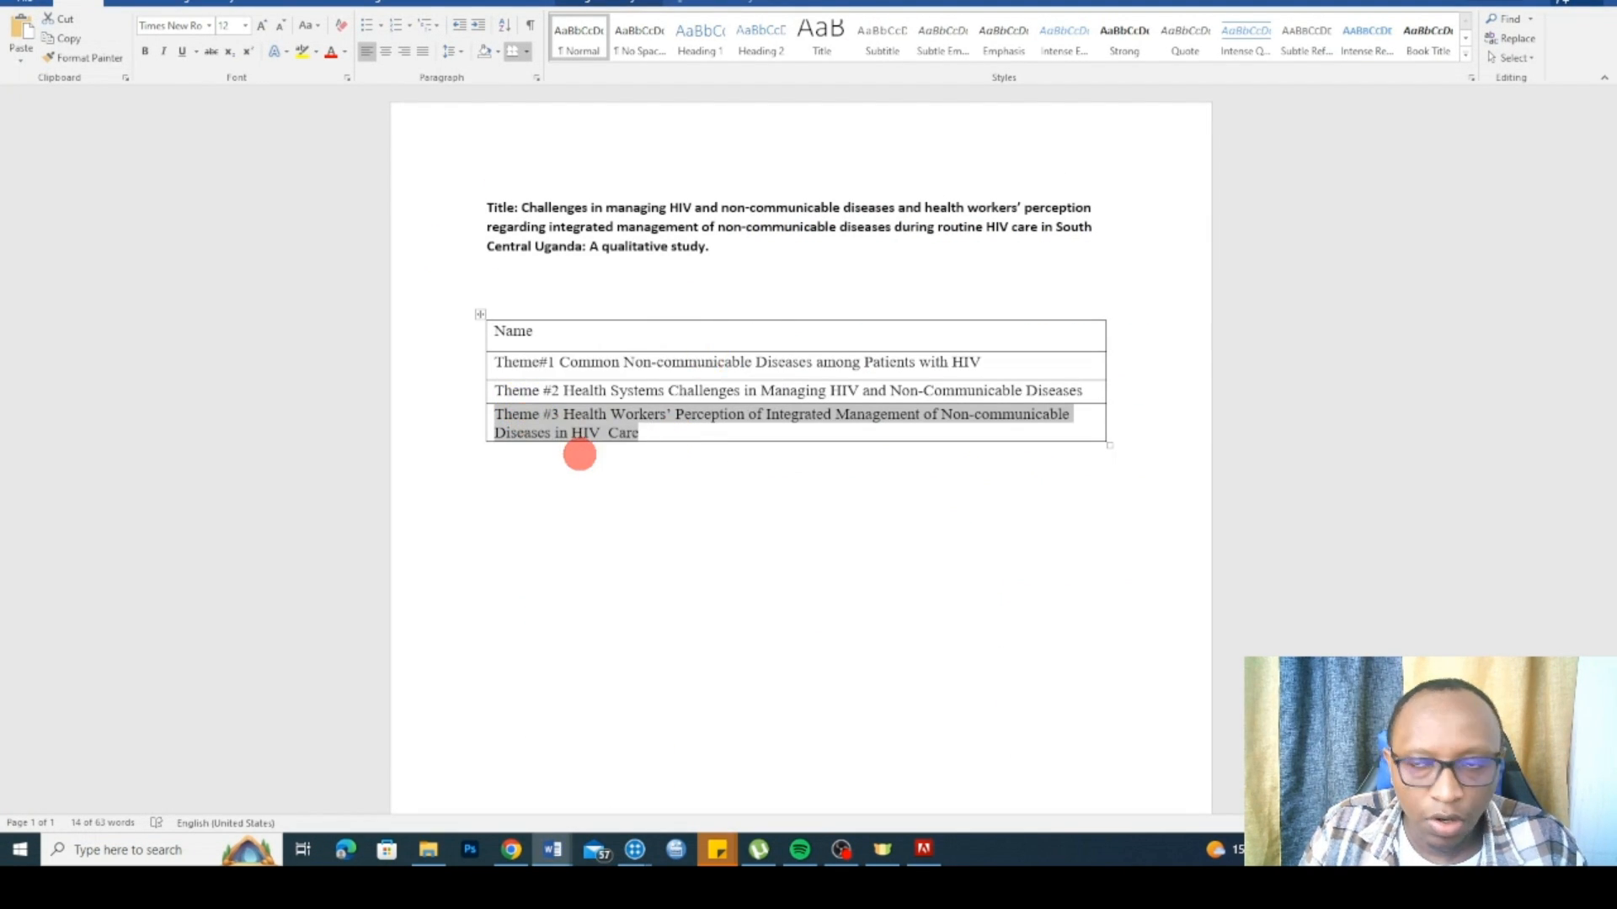
Step: Create a Version 1 code in NVivo named "Theme #3 Health Workers' Perception of Integrated Management of Non-communicable Diseases in HIV Care"
key("alt+Tab")
right_click(468, 286)
left_click(543, 299)
right_click(699, 299)
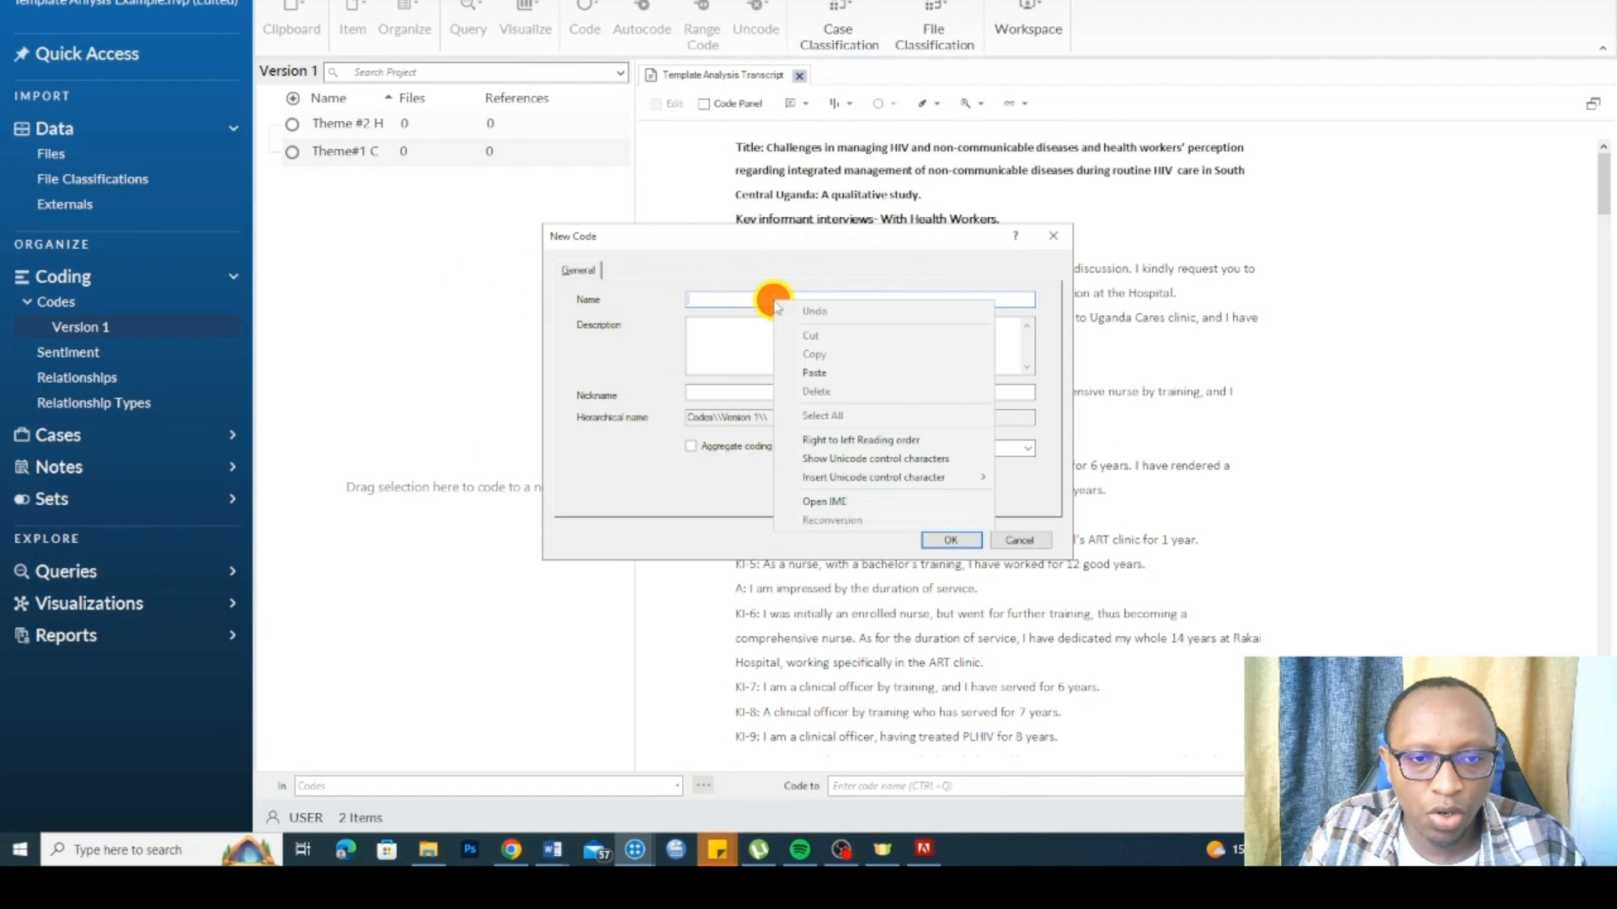
left_click(758, 372)
left_click(951, 540)
left_click(323, 246)
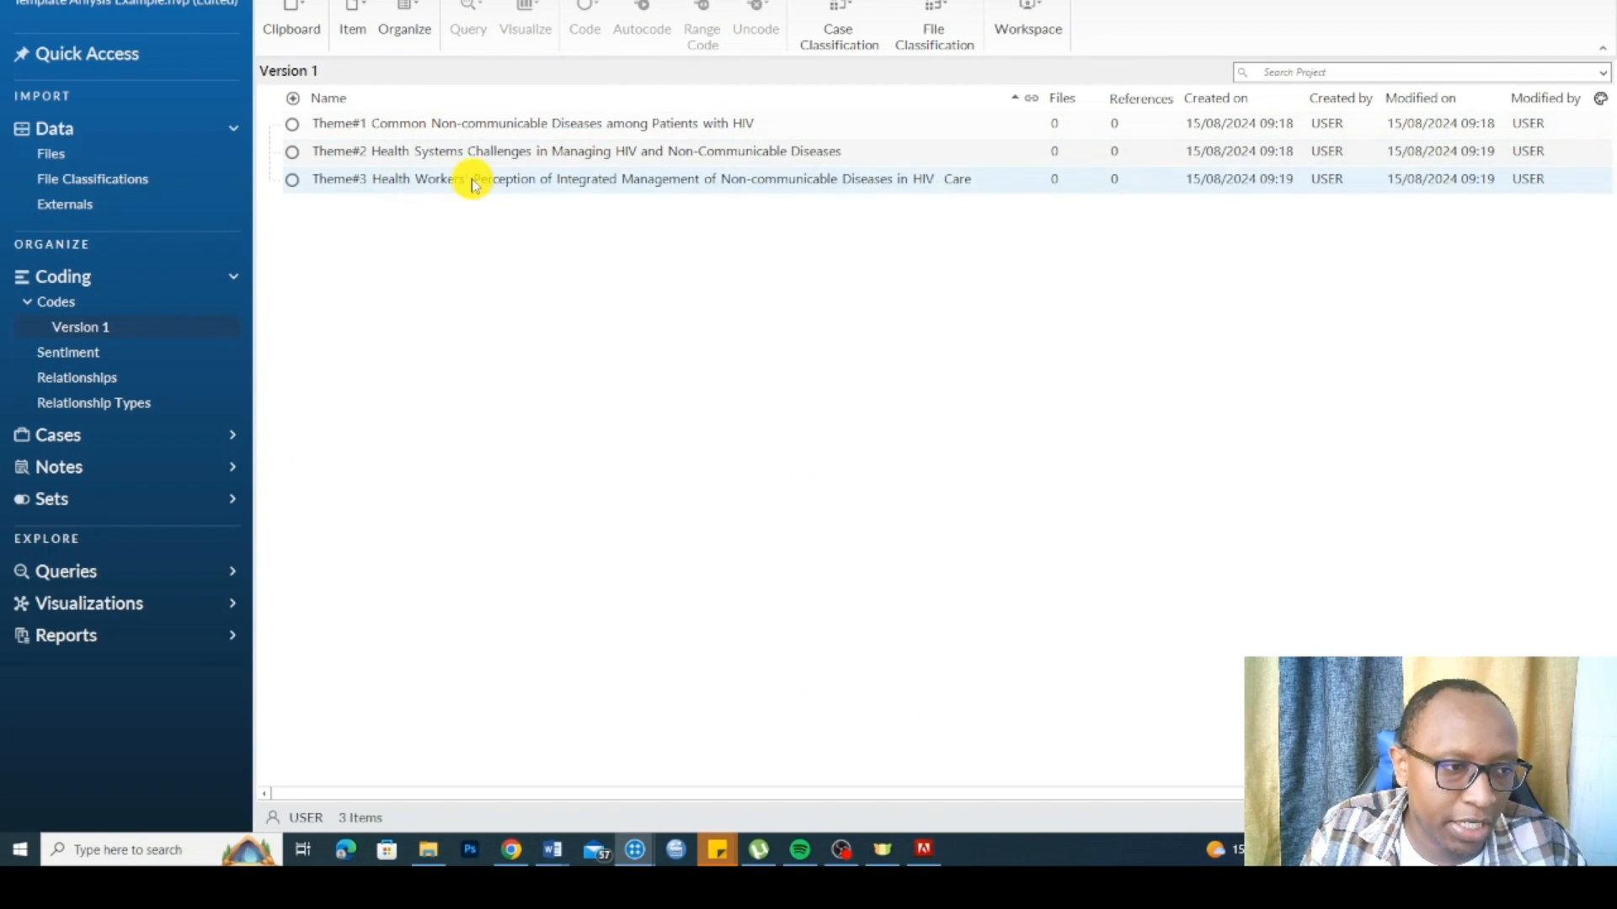
Step: Reopen the Template Analysis Transcript from the project files and skim its opening interview responses
left_click(65, 156)
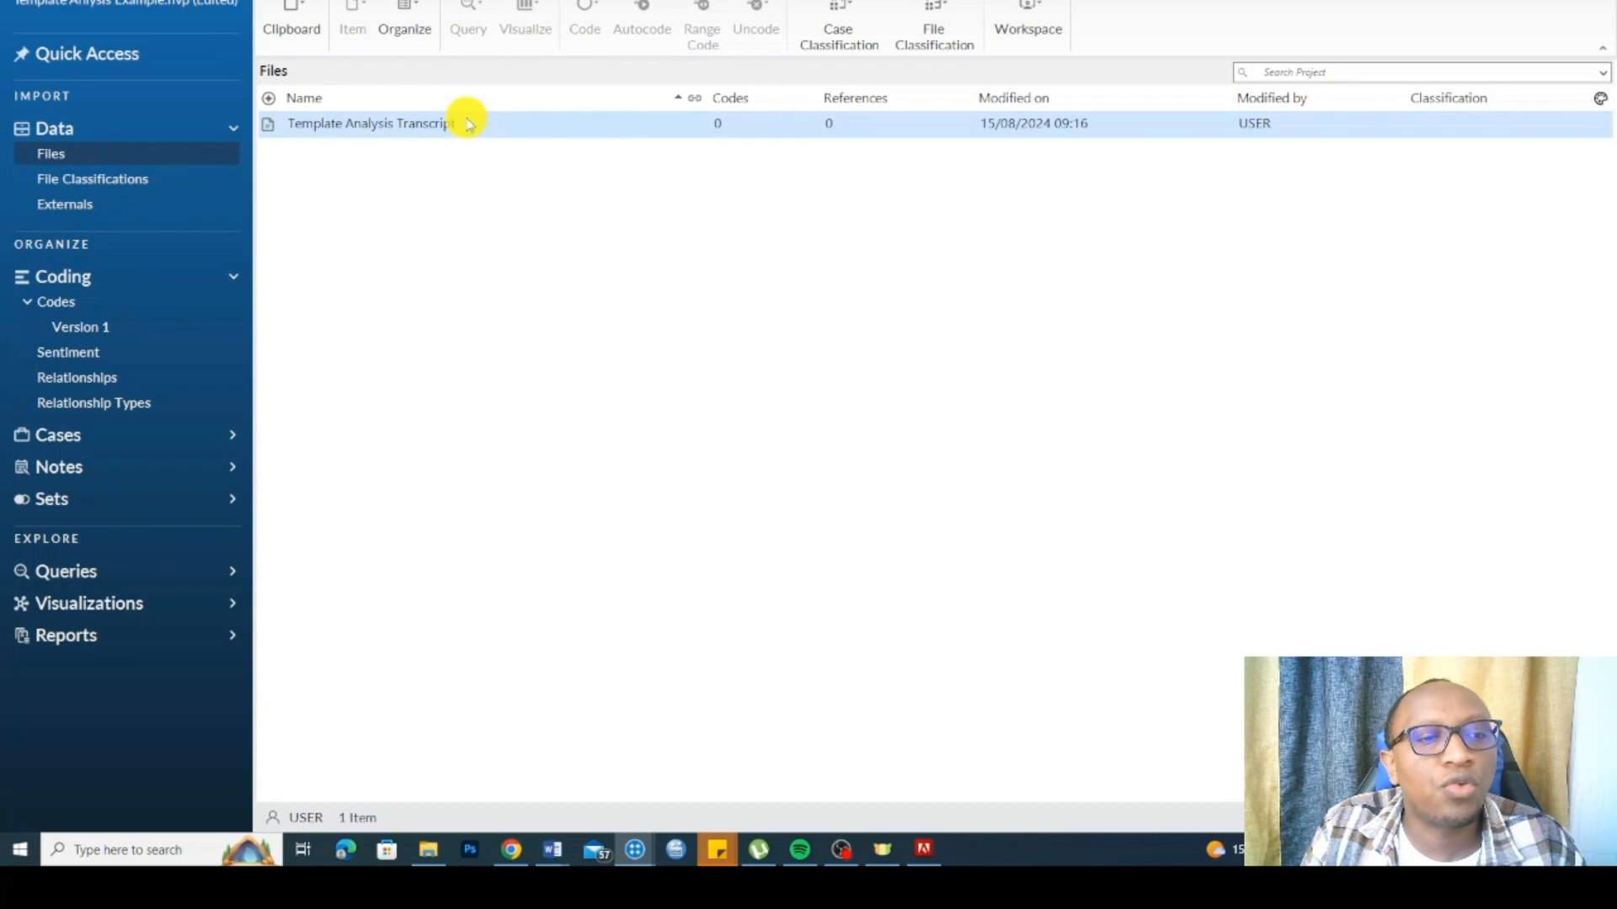
double_click(469, 124)
scroll(1152, 340, "down", 3)
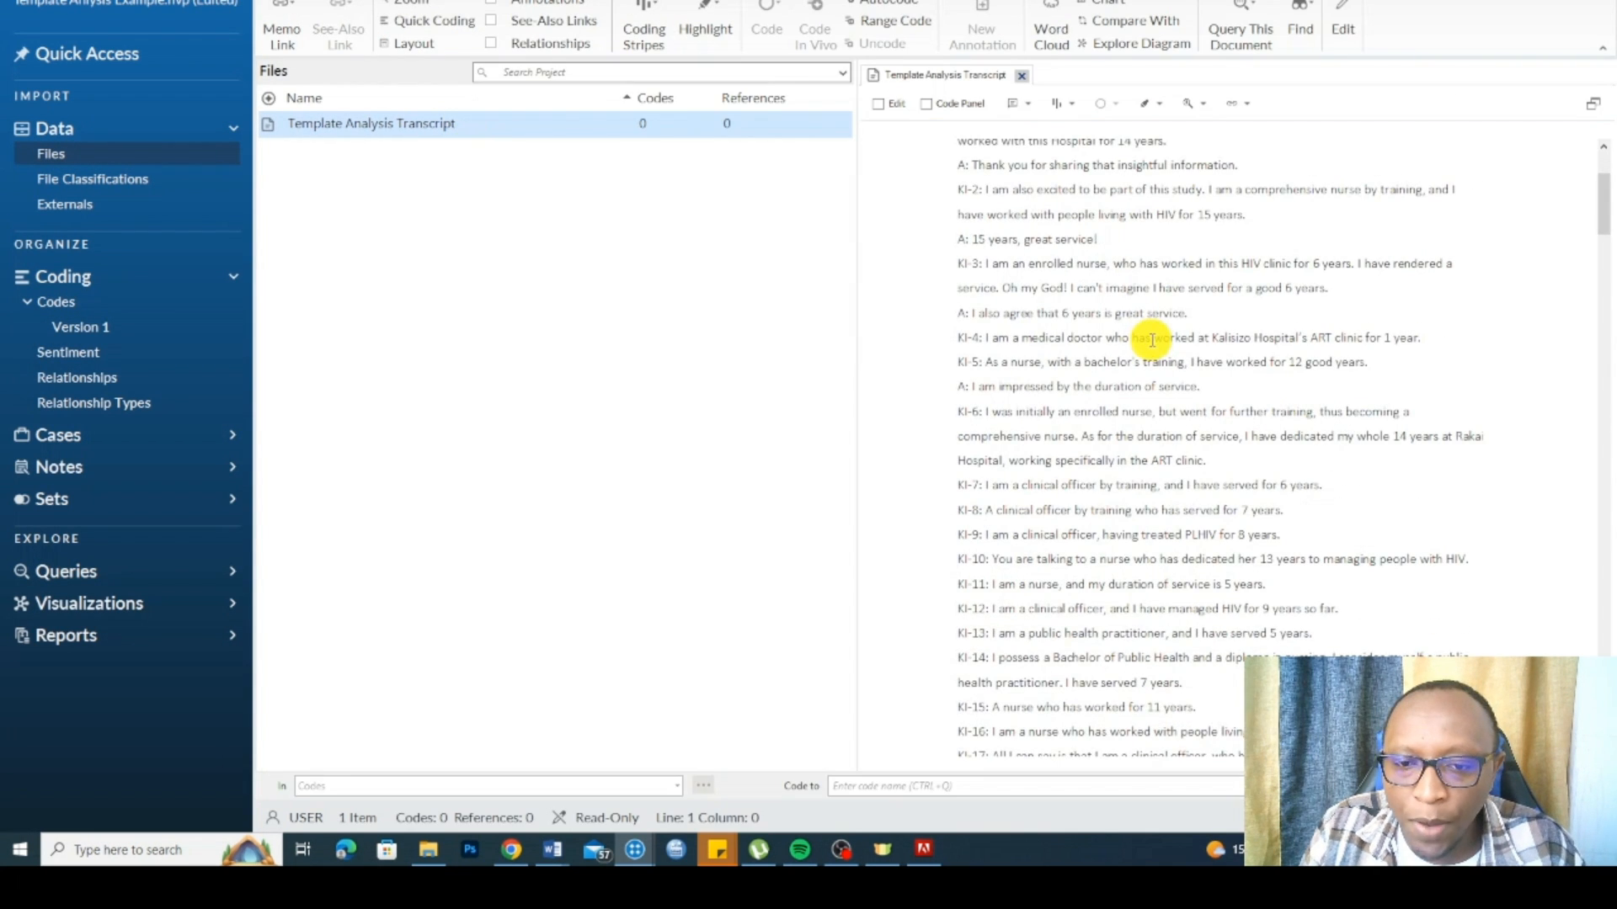
scroll(1152, 340, "up", 3)
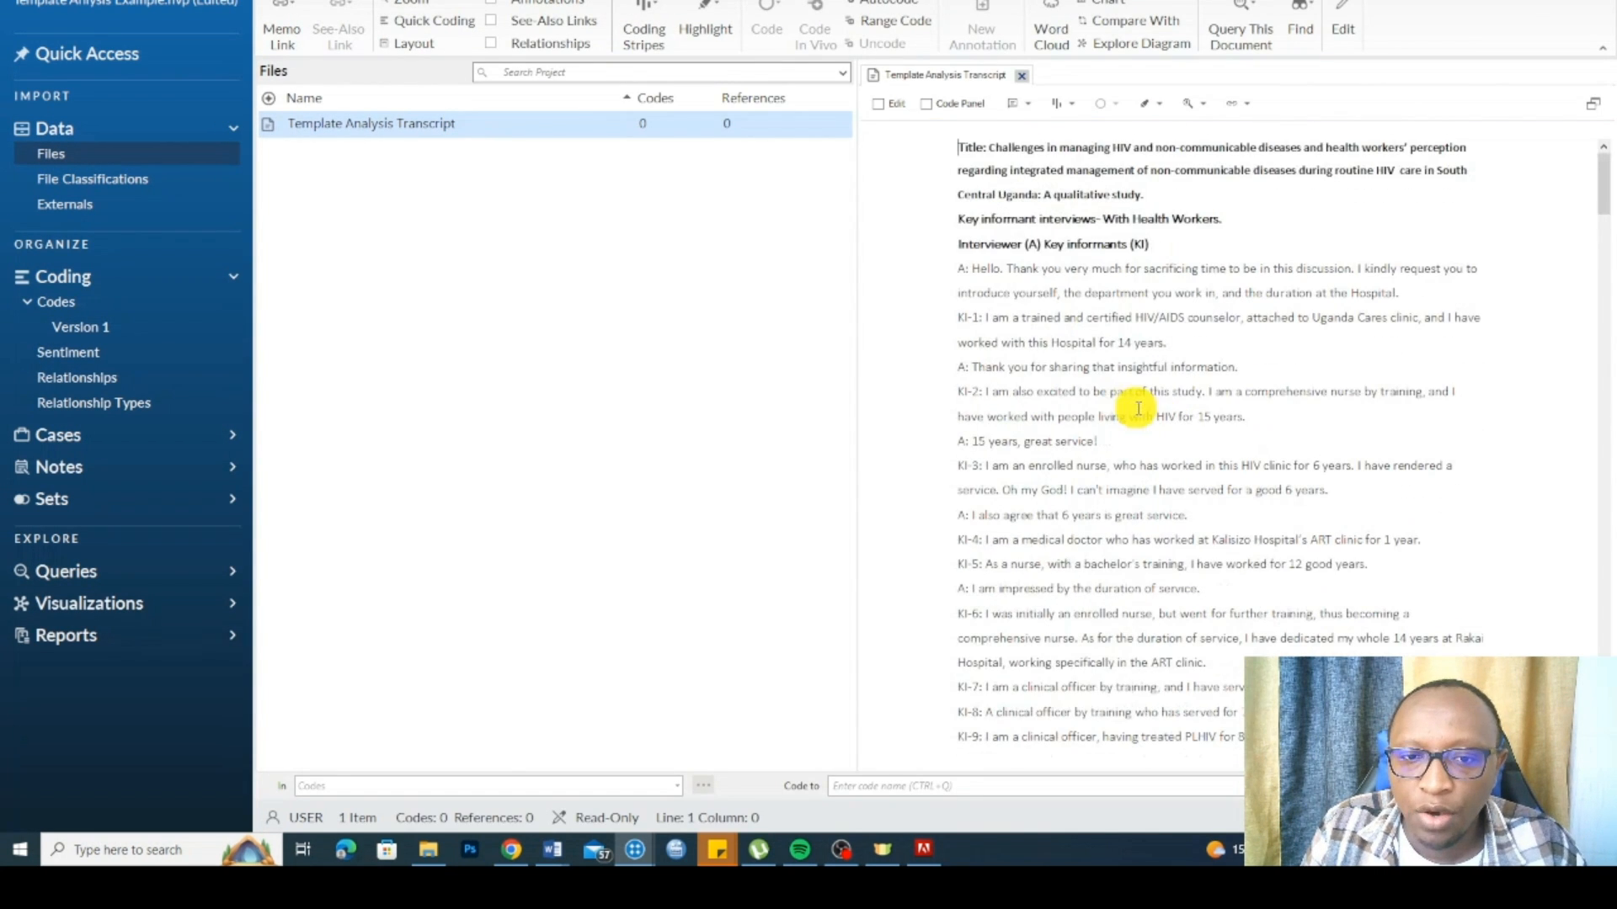
Step: Set the Theme#1 code's description to "This represents the most prevalent non comunicable disease among patients with HIV"
left_click(76, 334)
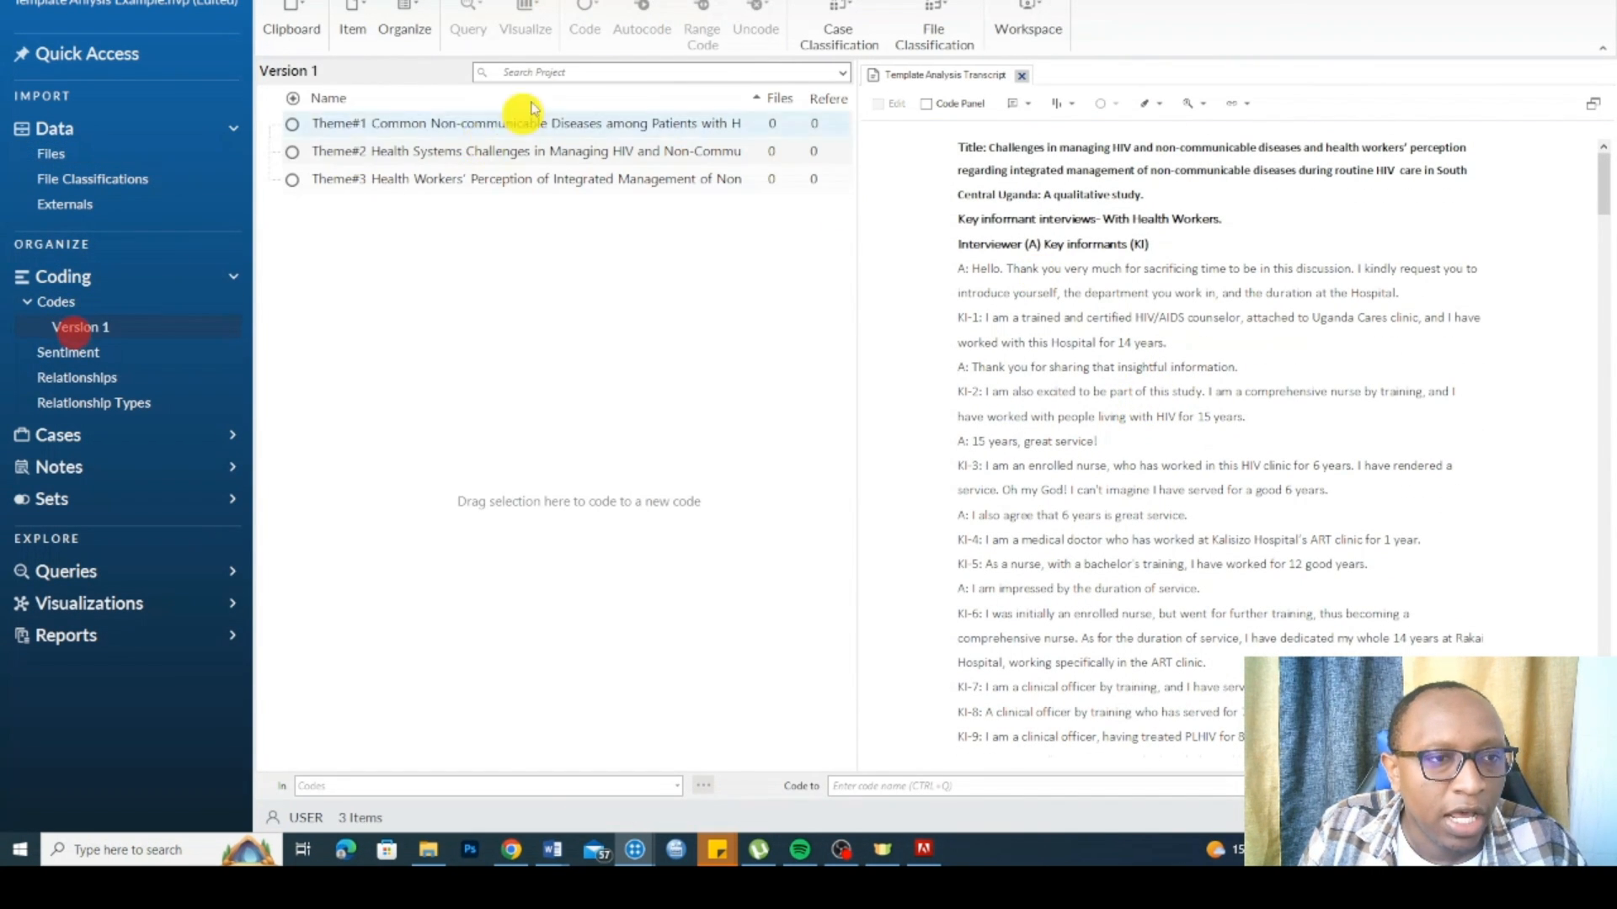
right_click(419, 134)
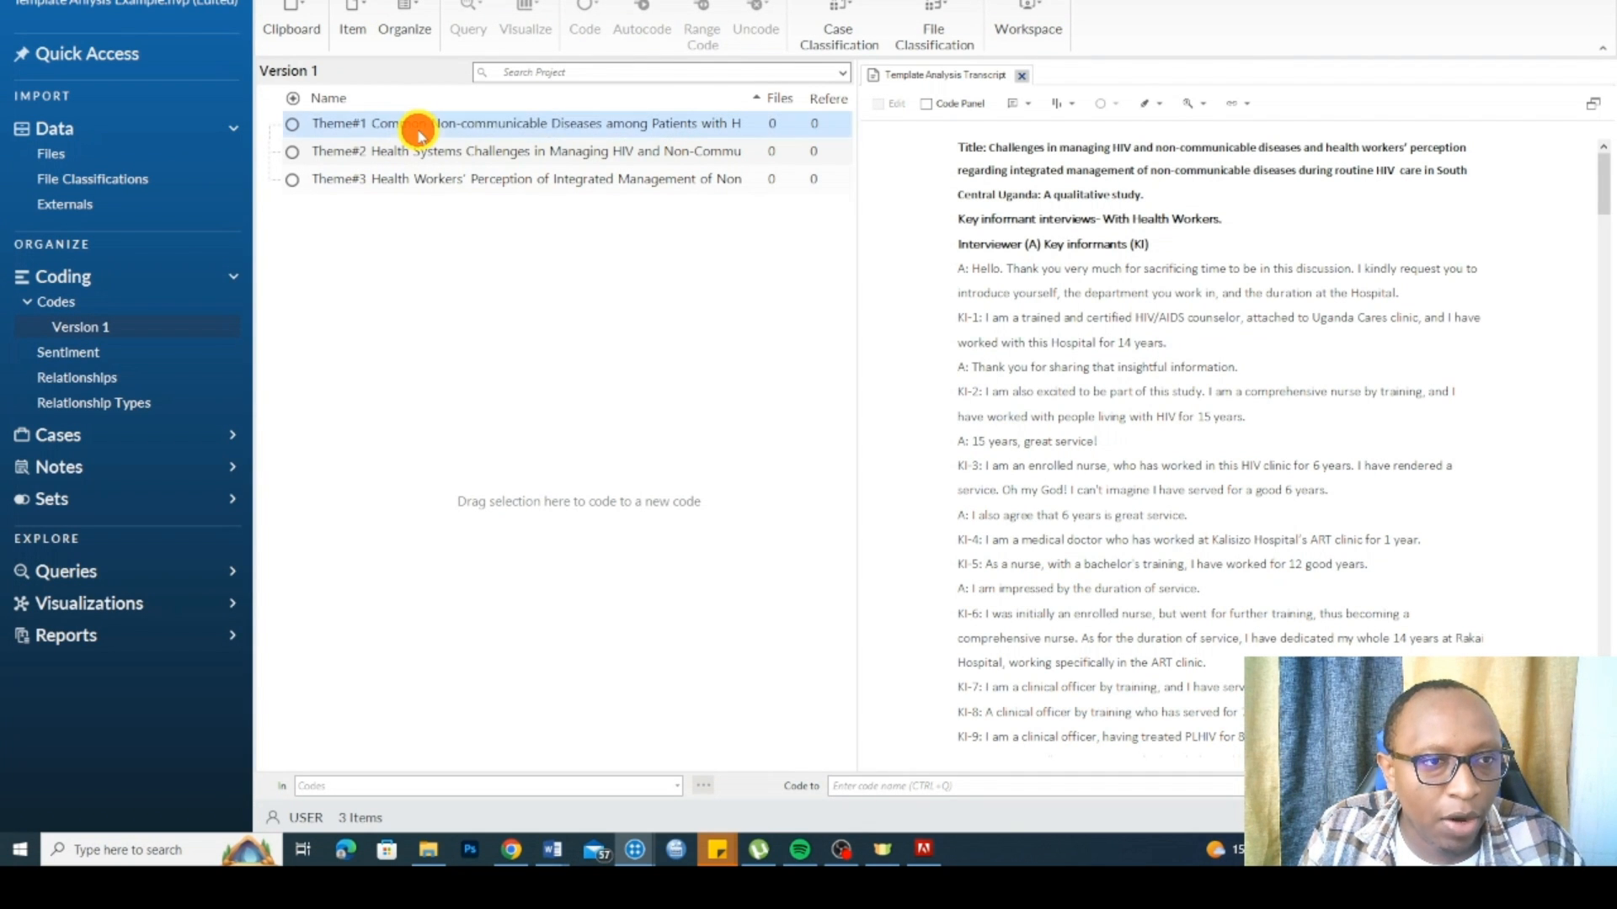
left_click(516, 482)
left_click(743, 331)
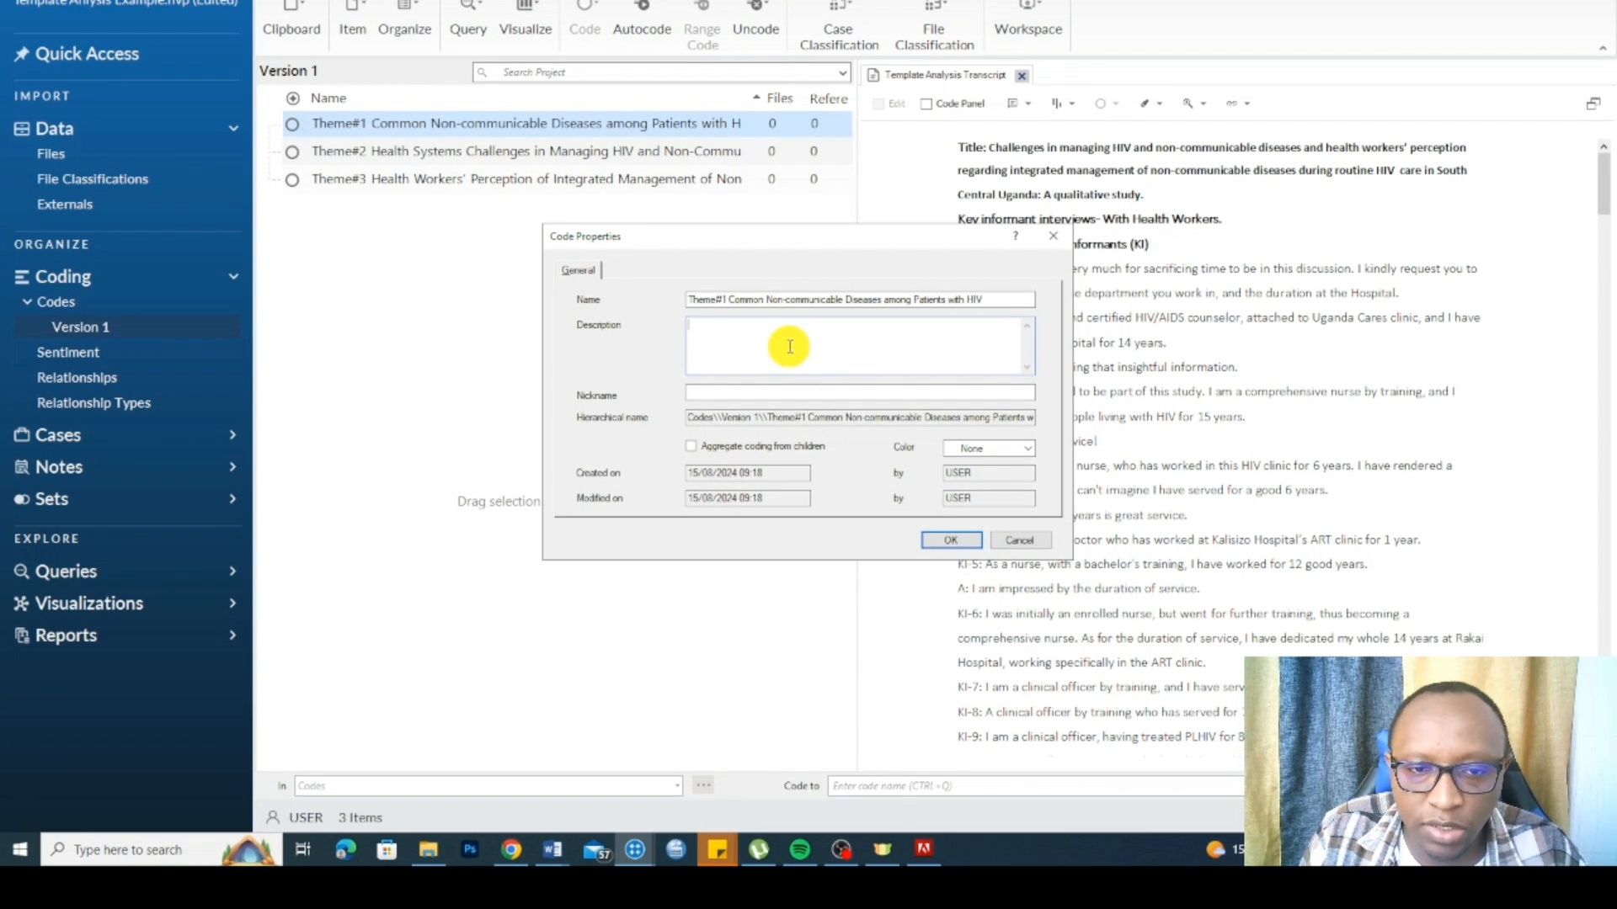
type("This represents the most prevalnet non comunicable disease among patienst with HIV")
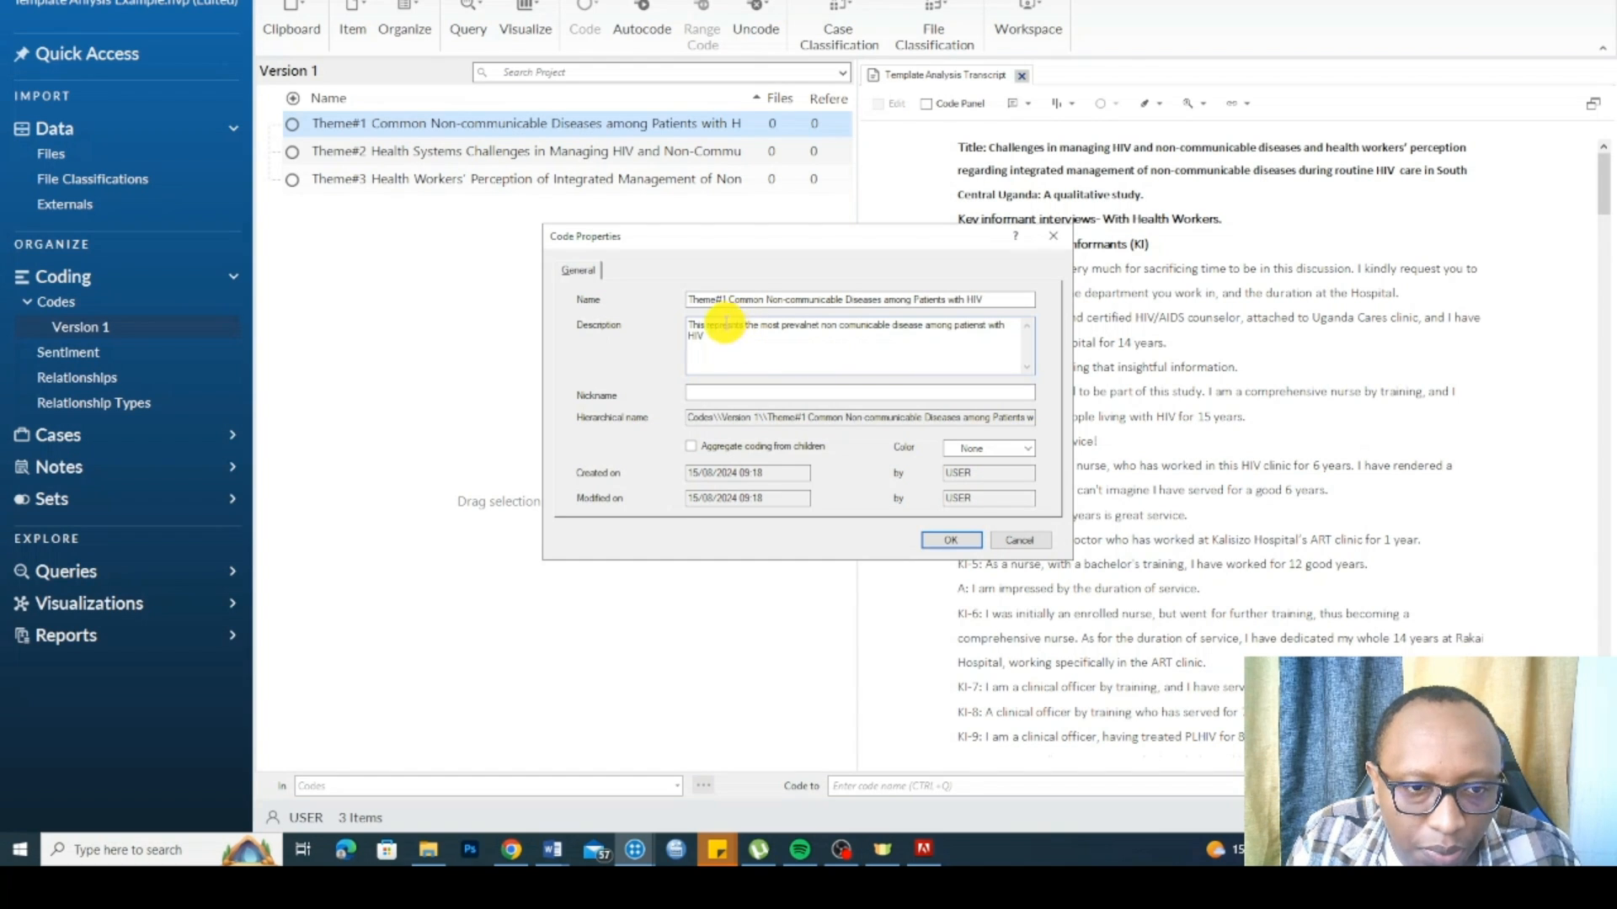
left_click(733, 328)
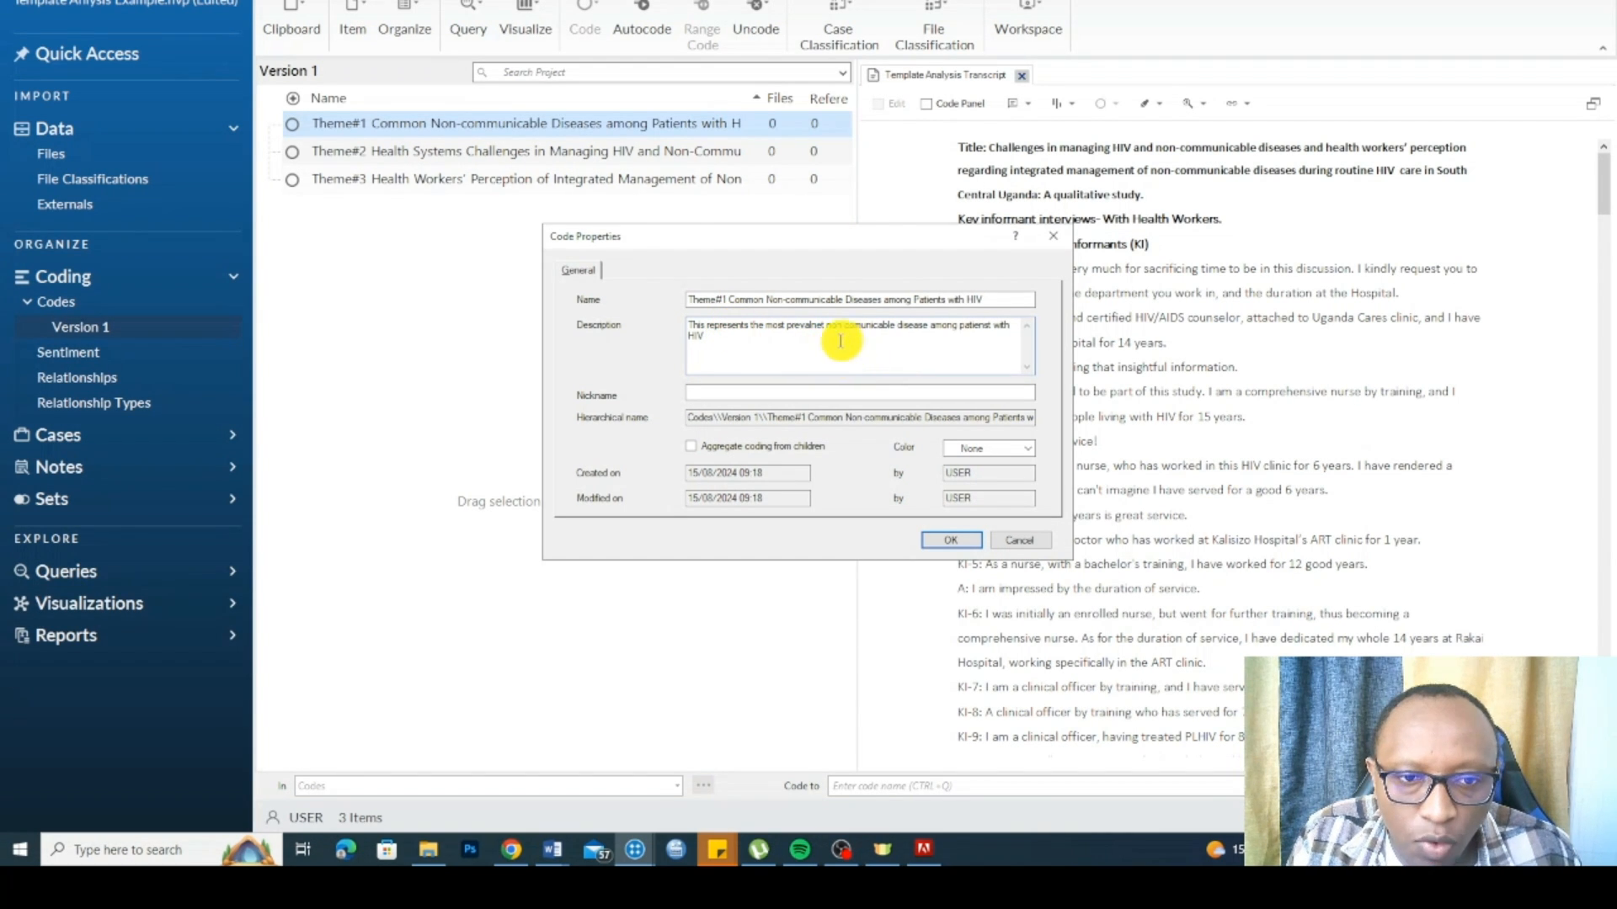
left_click(811, 328)
type("e")
left_click(826, 325)
key("BackSpace")
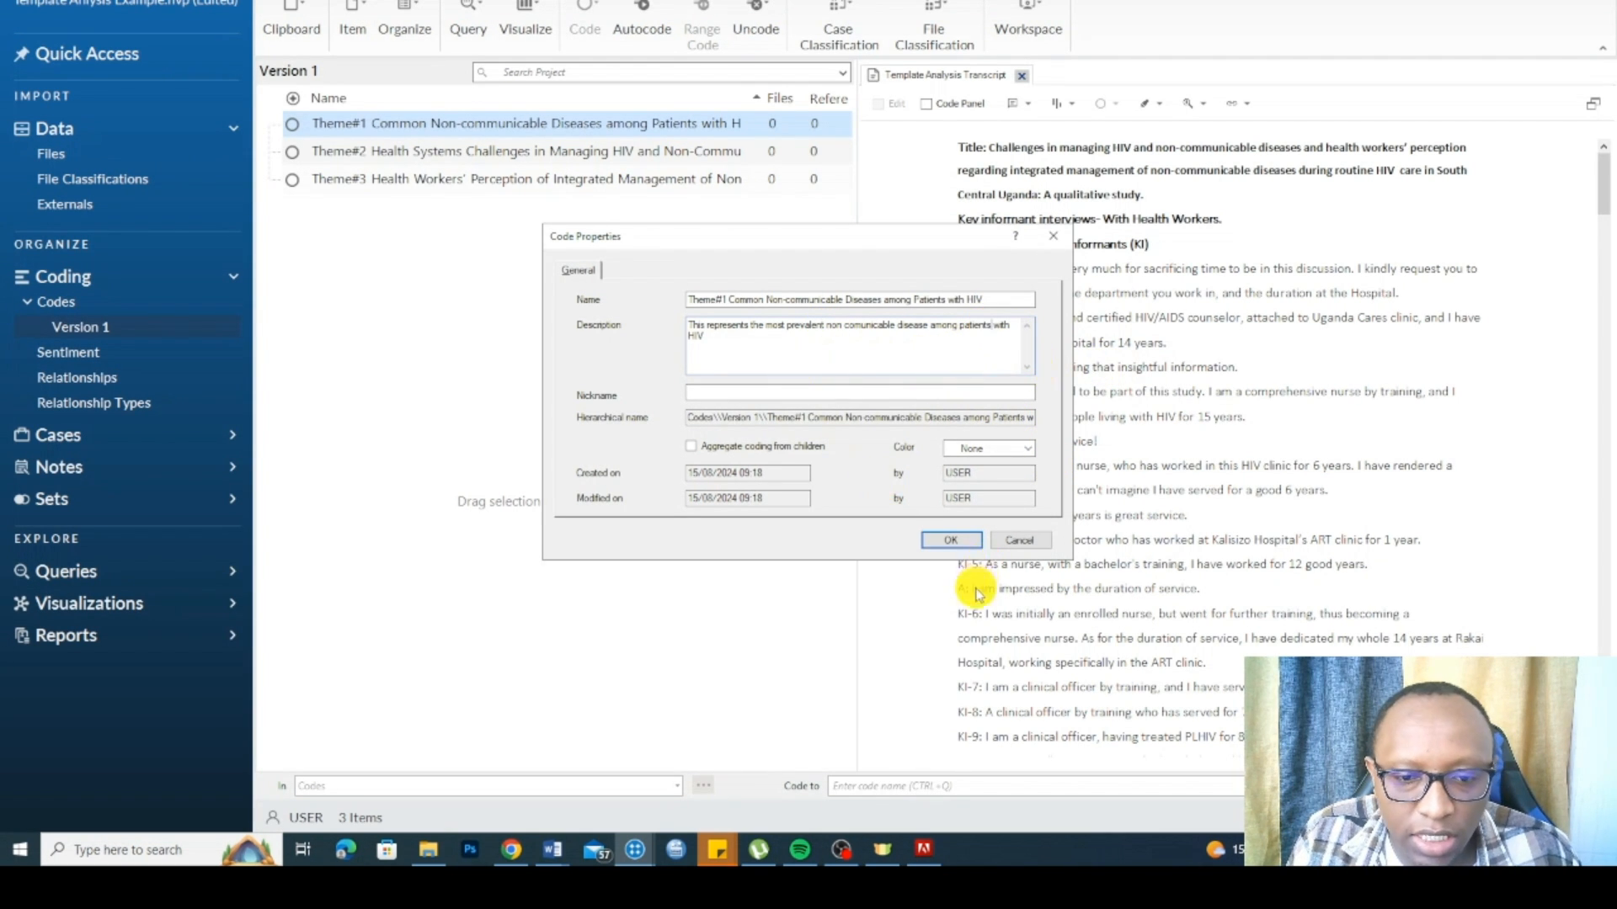
left_click(950, 540)
right_click(511, 152)
left_click(643, 503)
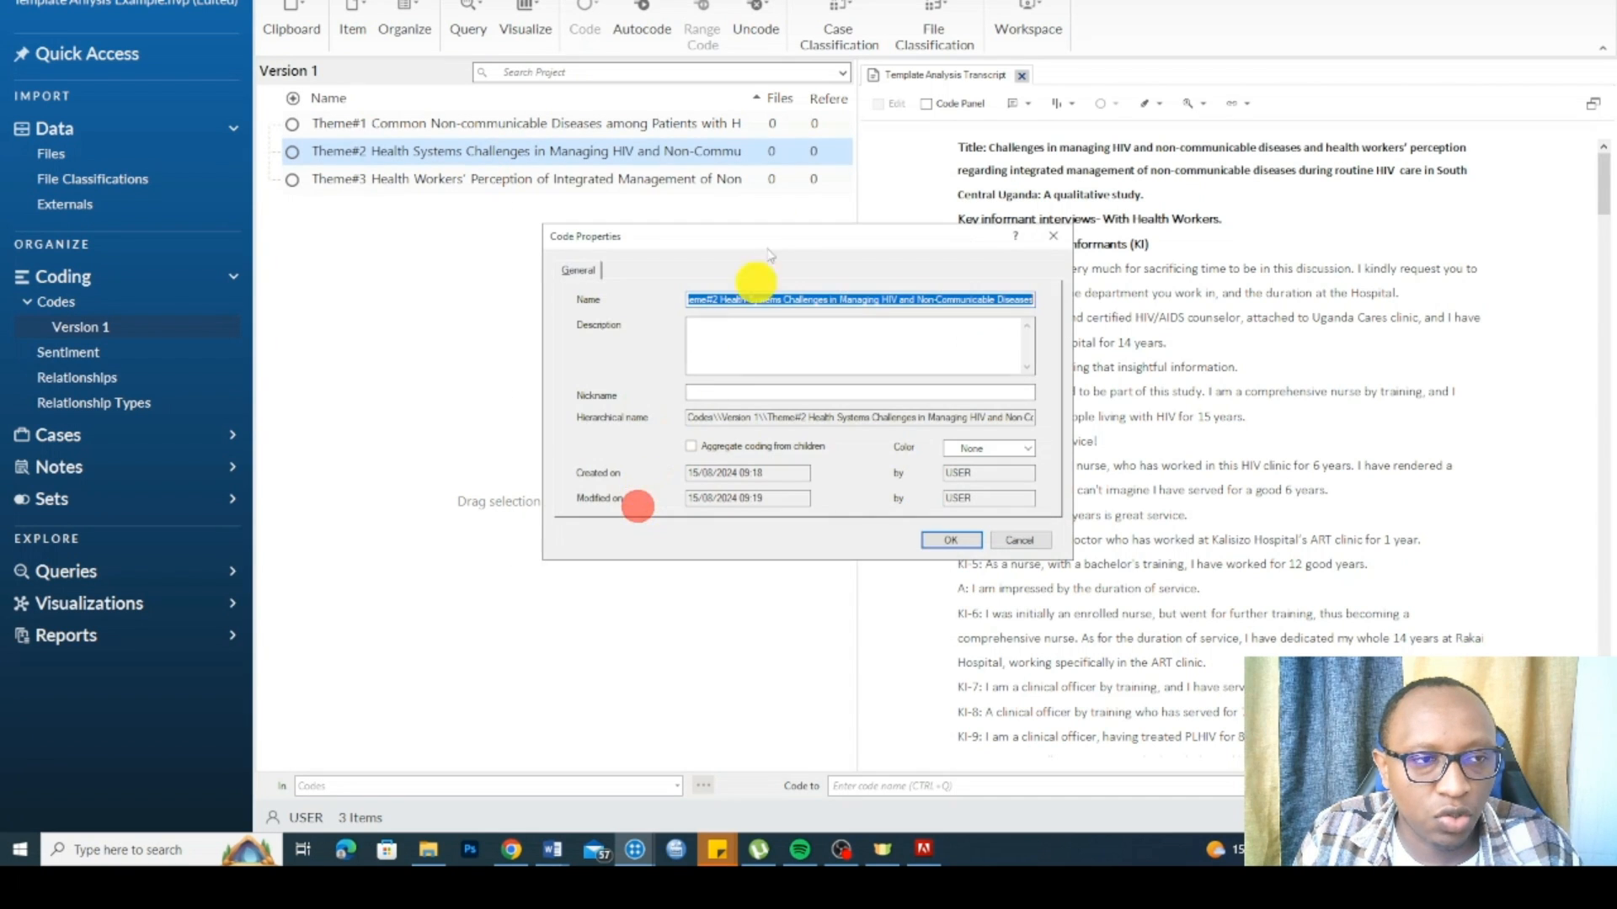
left_click(776, 323)
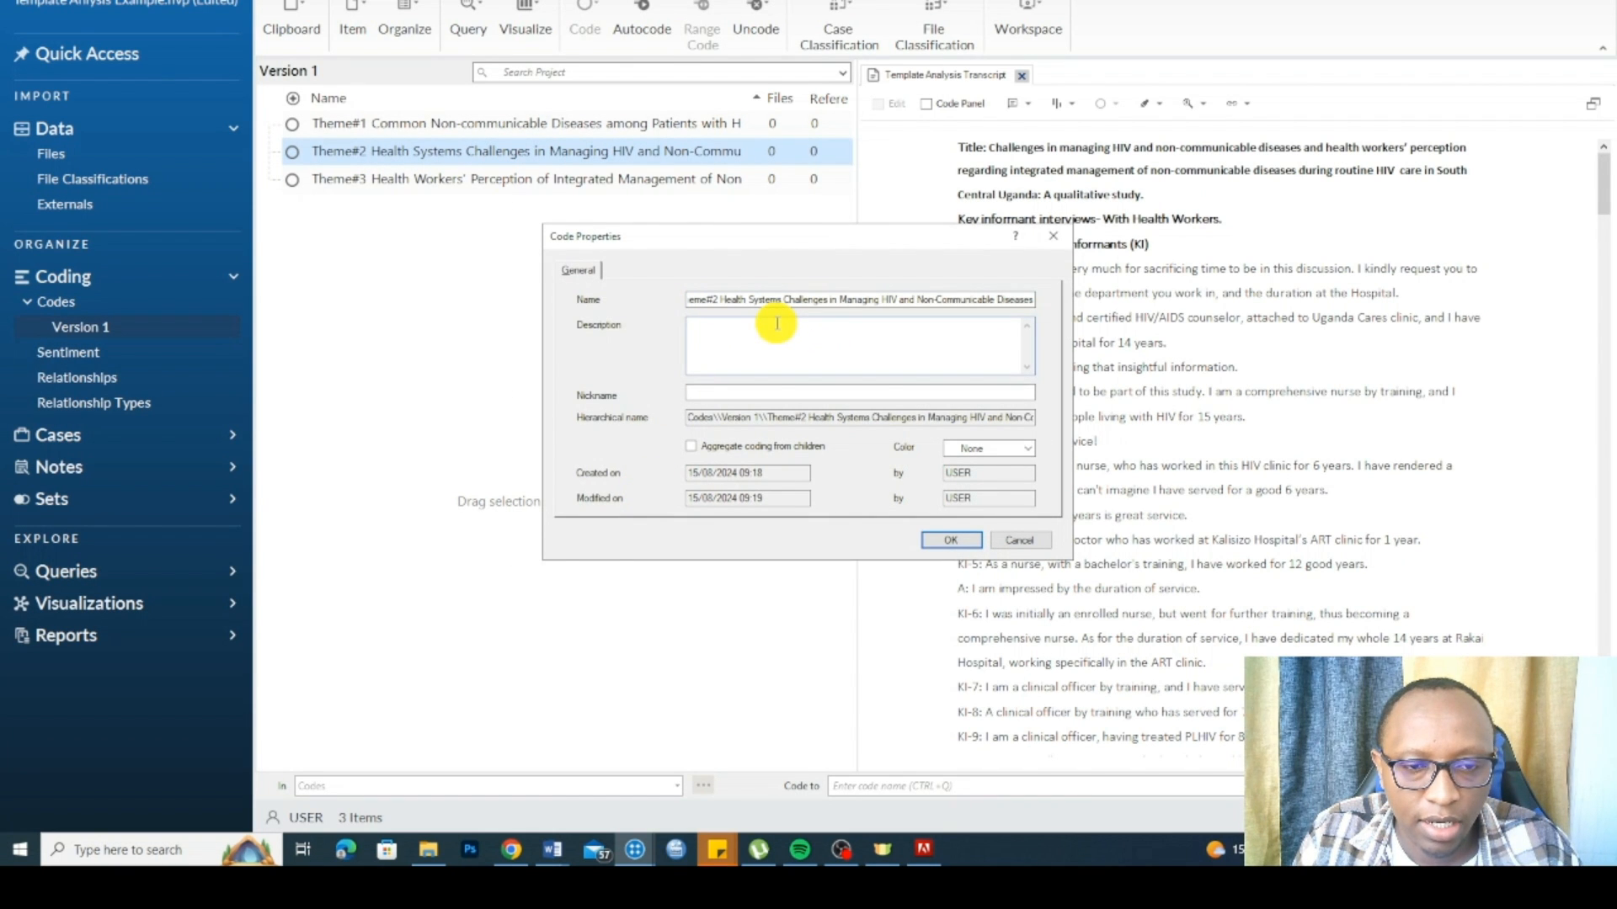
left_click(1006, 541)
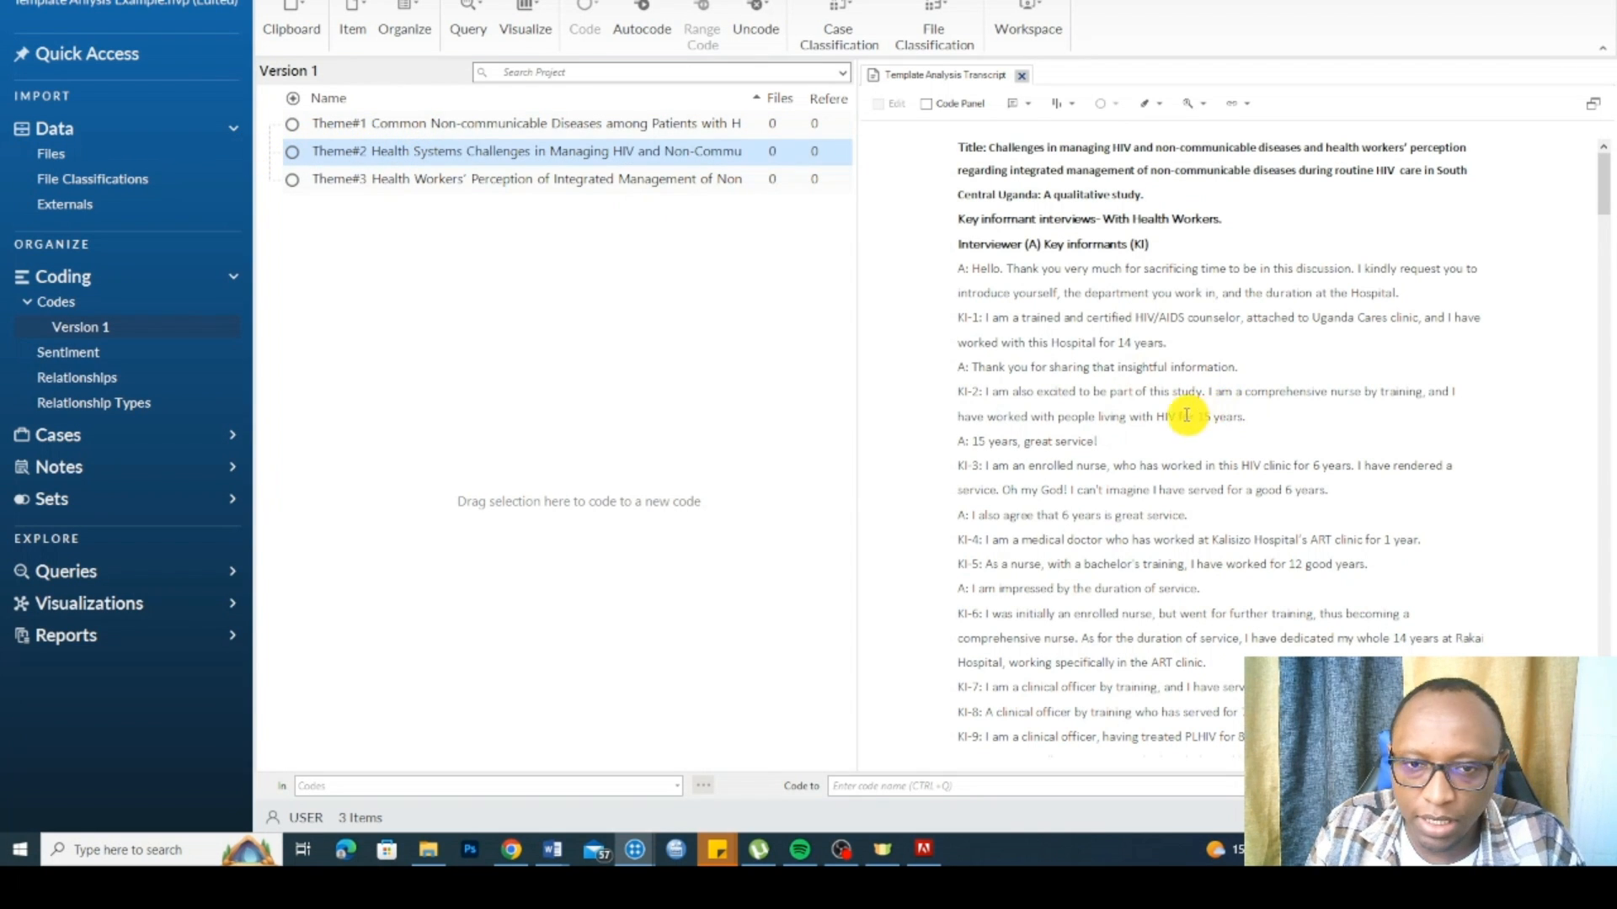
Step: Examine the transcript's participant introductions and the answers about common non-communicable diseases for passages relevant to Theme#1
scroll(1146, 354, "down", 10)
scroll(1097, 285, "down", 2)
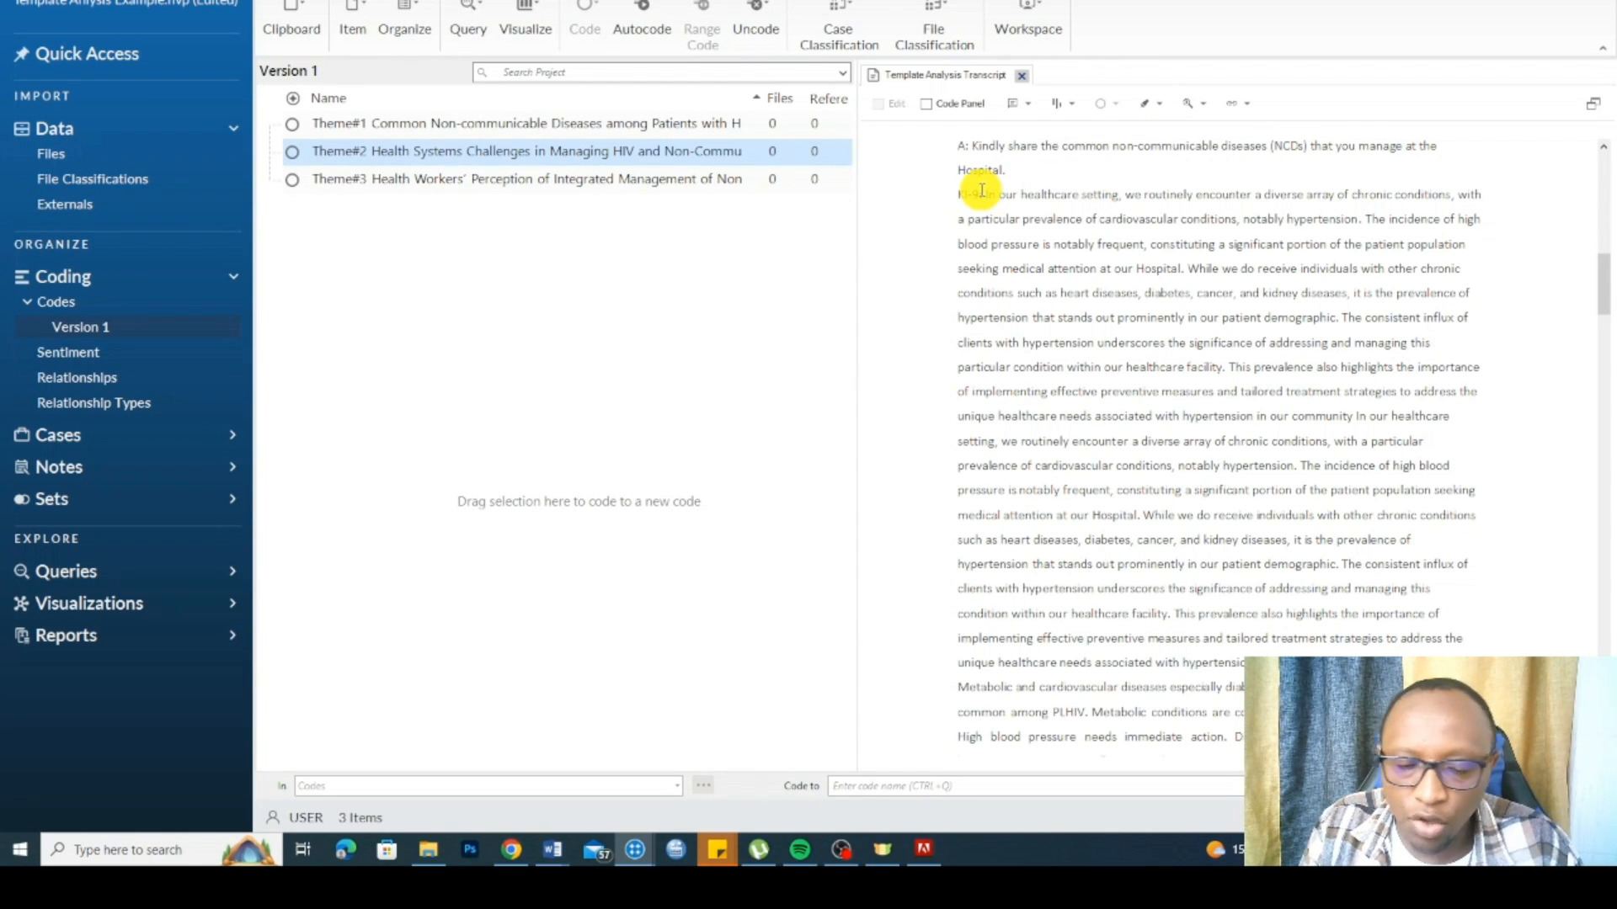
left_click(492, 123)
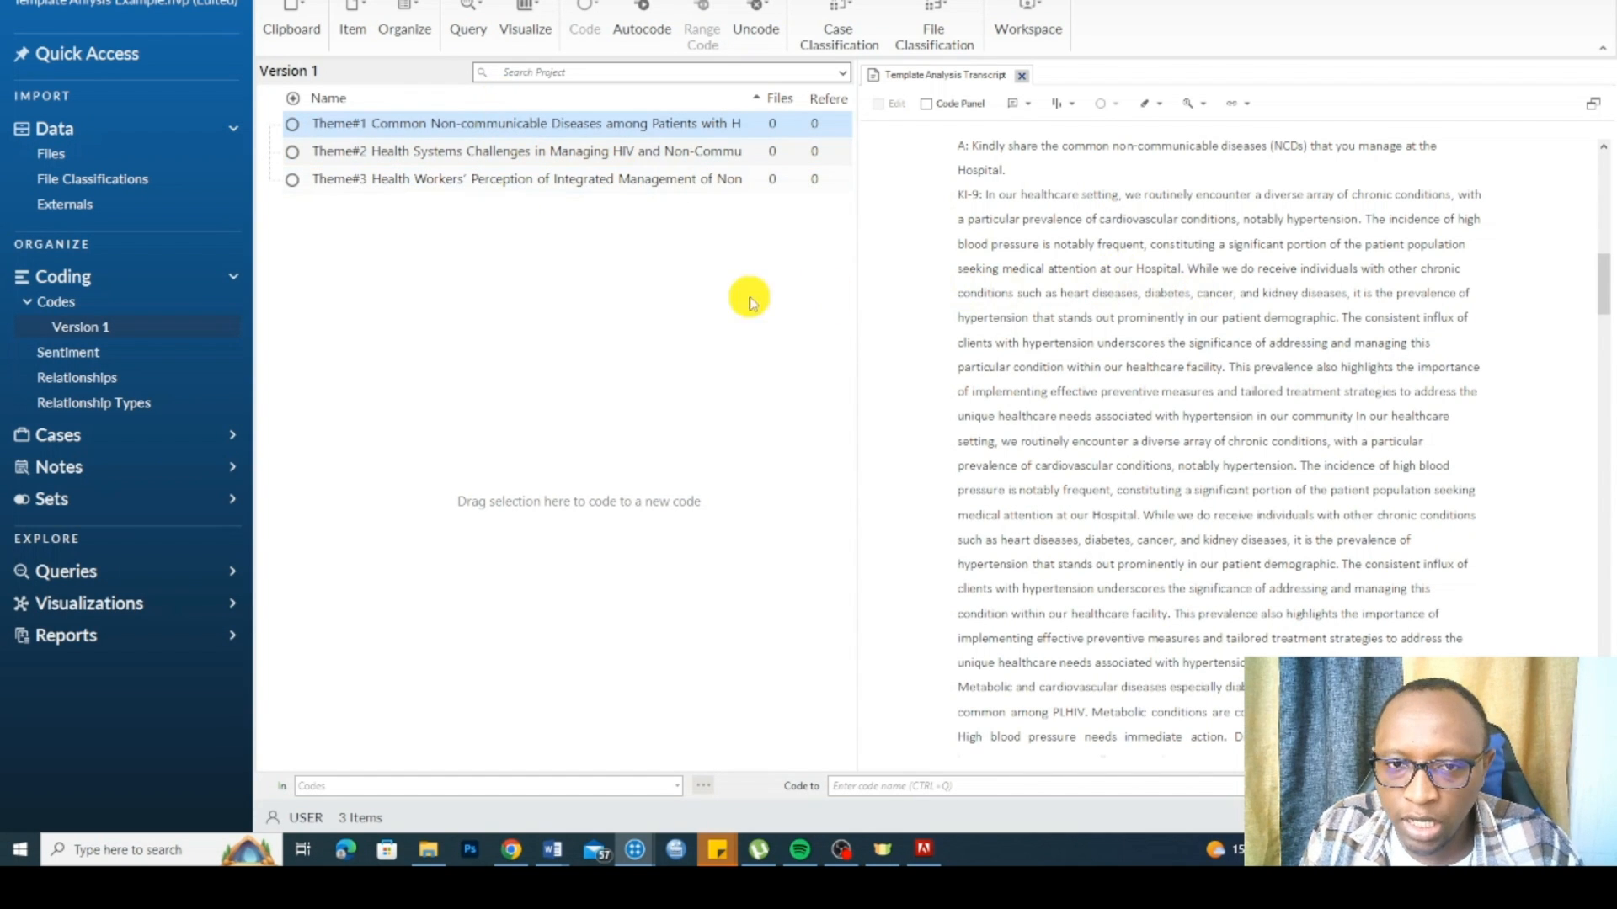
scroll(1112, 311, "down", 10)
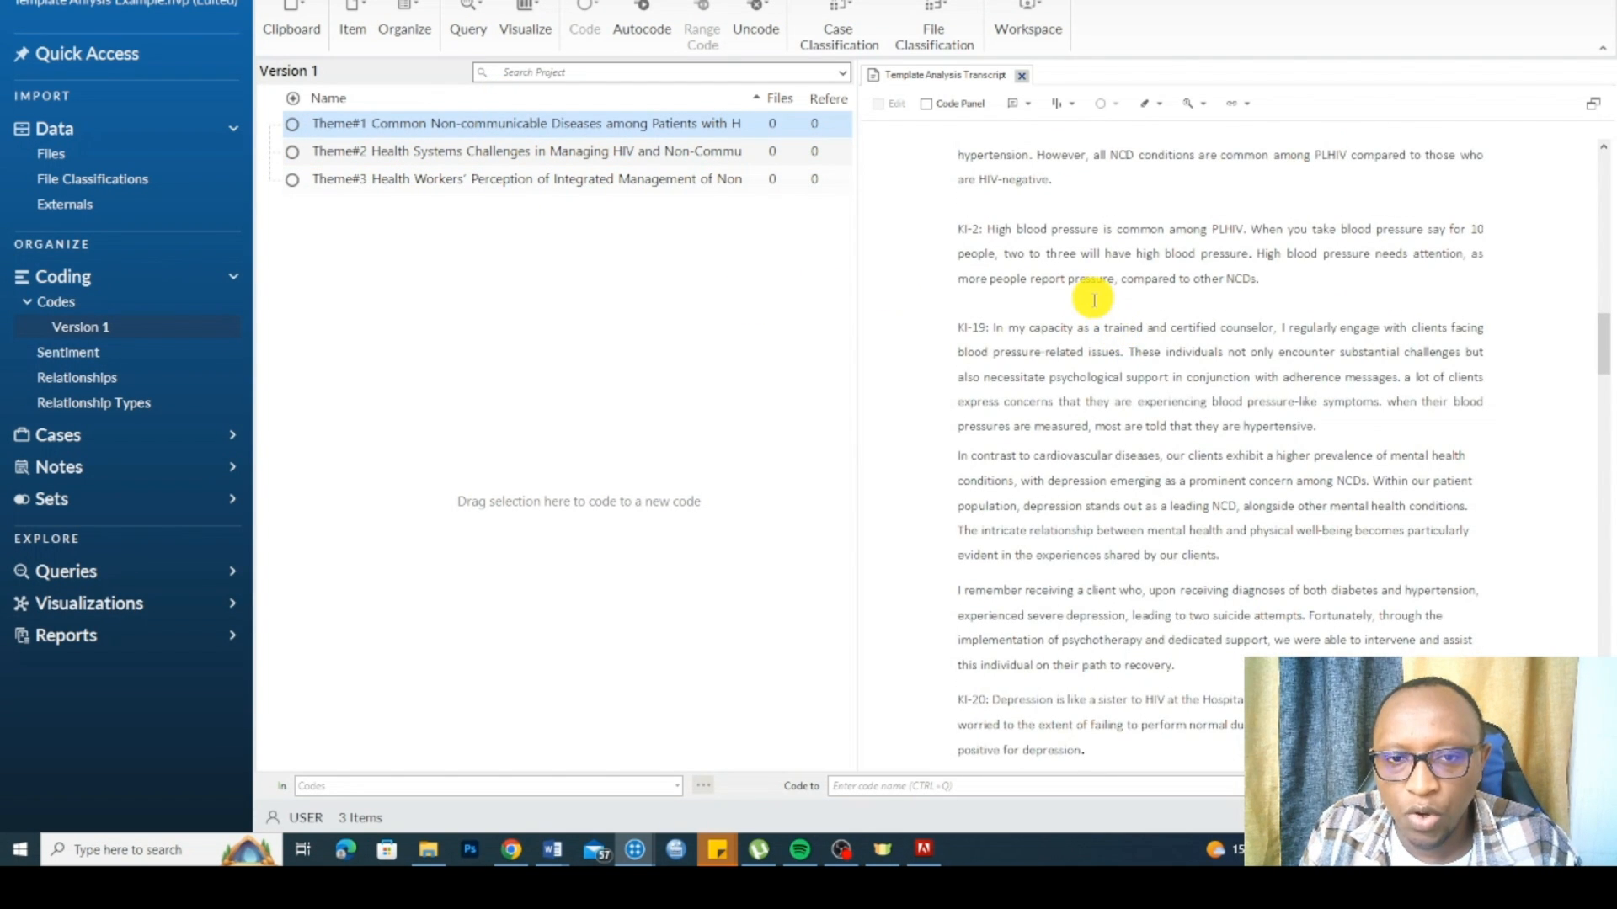
scroll(1110, 309, "down", 6)
scroll(1094, 304, "up", 15)
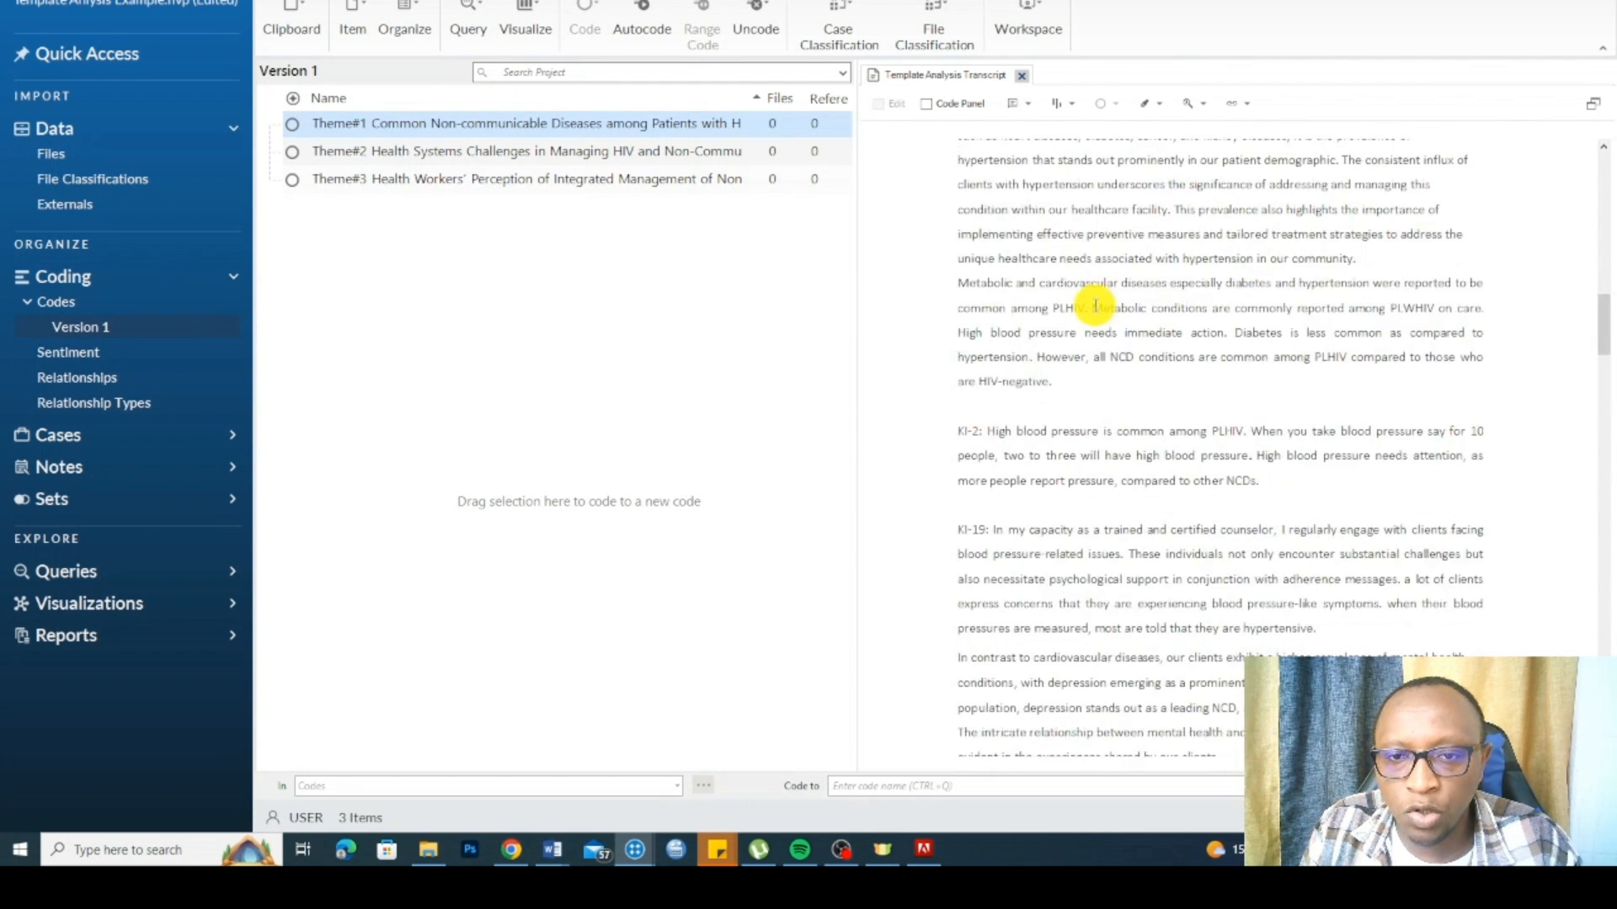
scroll(1094, 304, "up", 3)
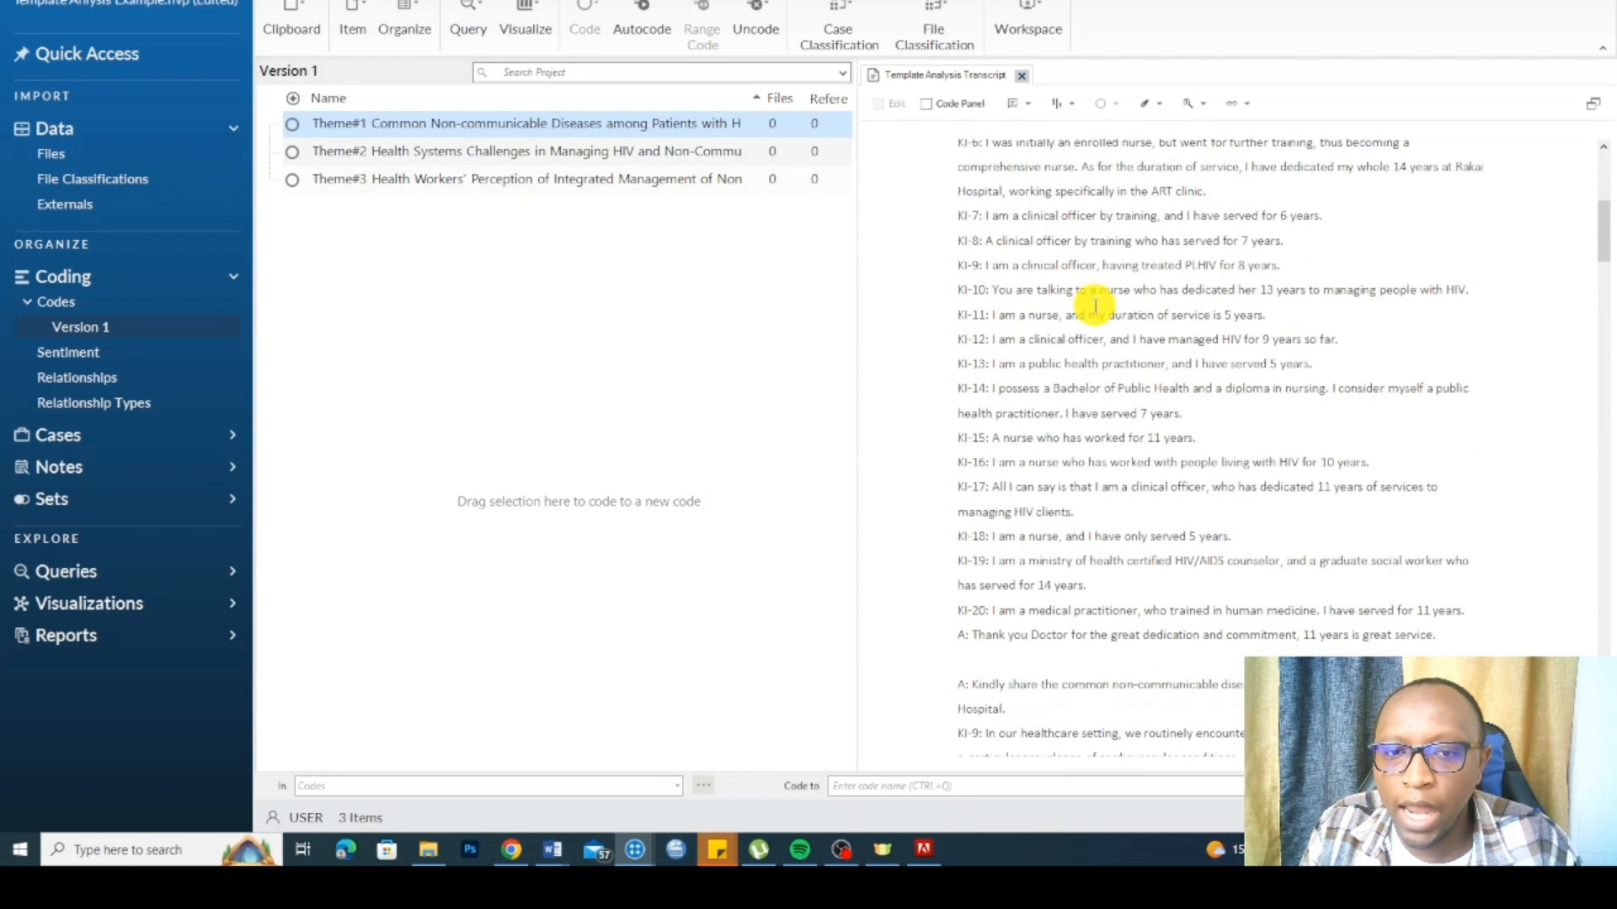
scroll(1097, 305, "down", 2)
scroll(1096, 305, "down", 5)
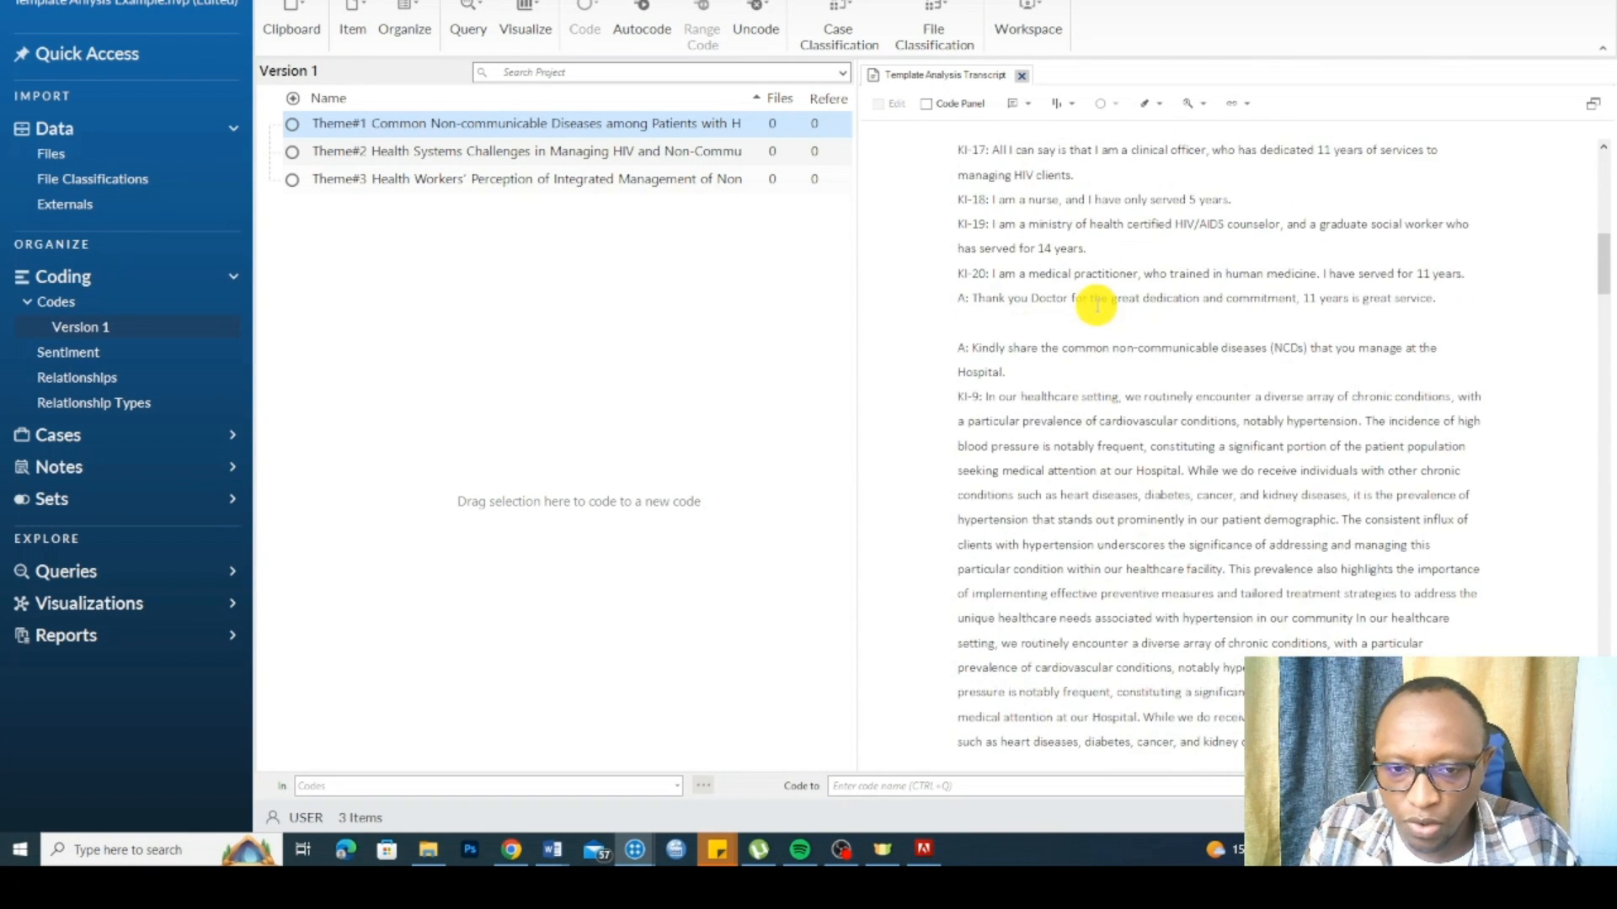
scroll(998, 245, "down", 1)
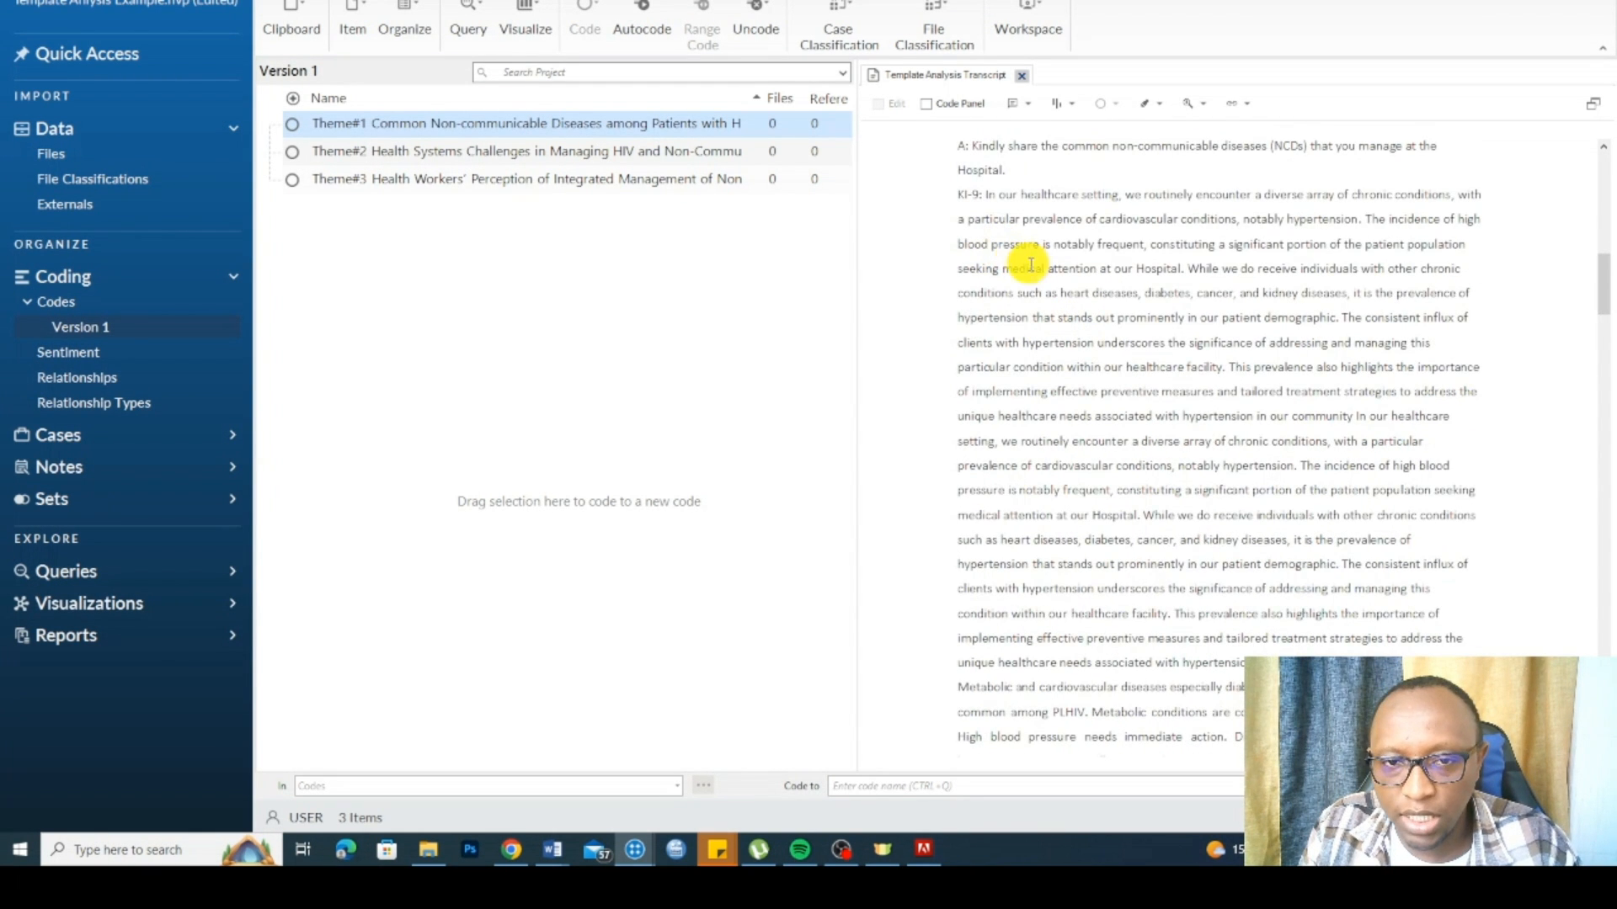
Step: Code KI-9's passage from "a particular prevalence of cardiovascular conditions" through "at our Hospital." to a new Version 1 code named "High blood pressure"
left_click(1125, 245)
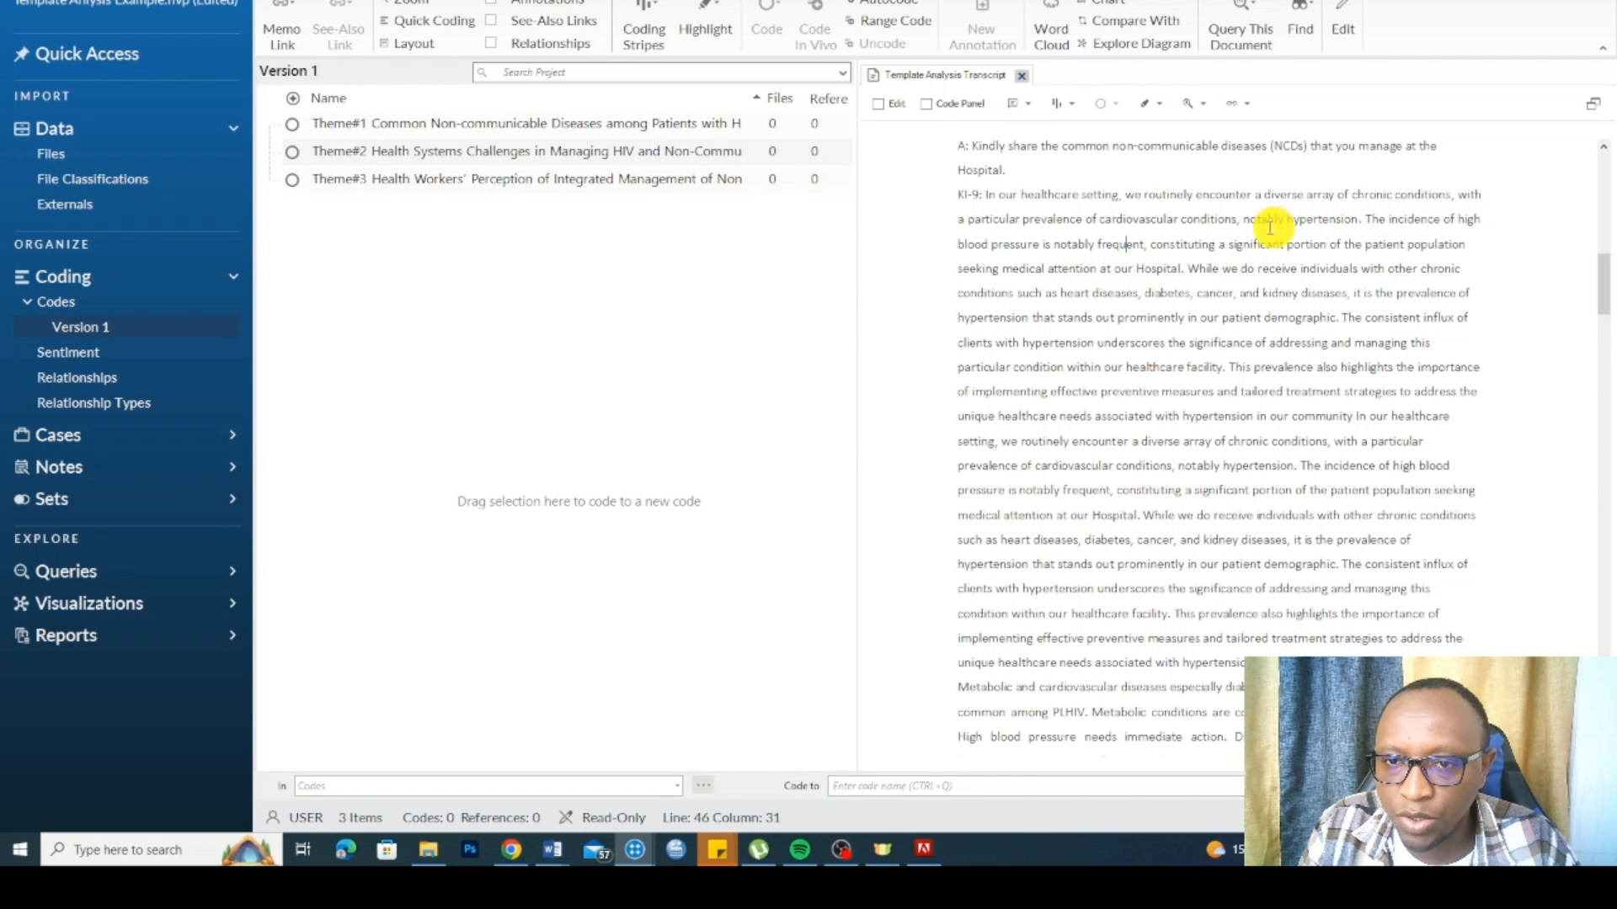
left_click_drag(962, 219, 1205, 275)
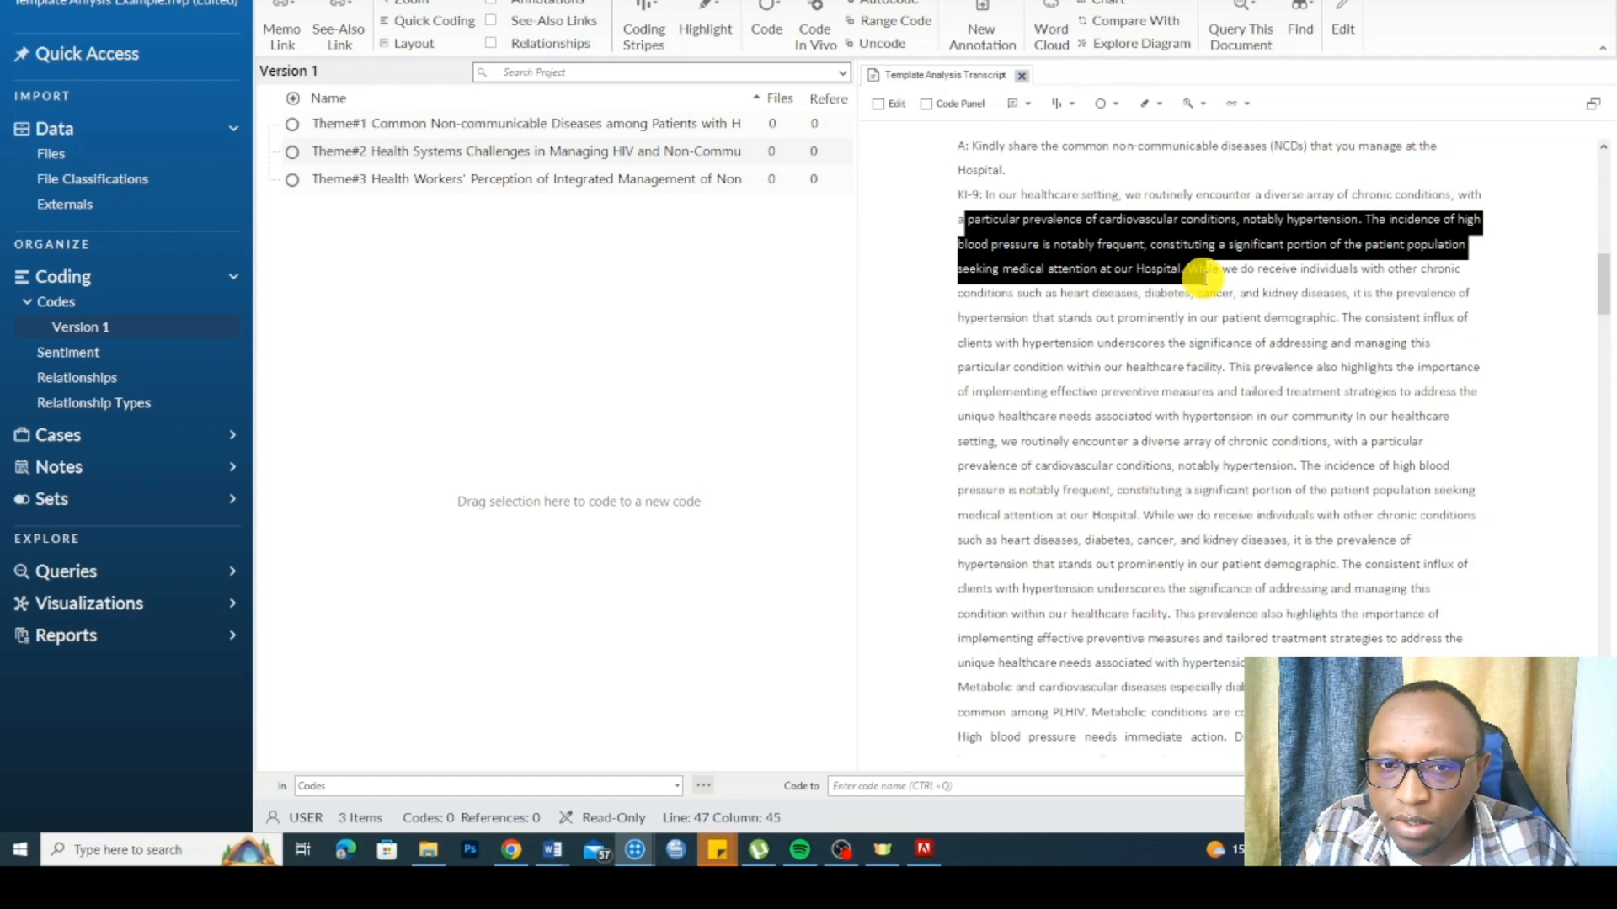
left_click_drag(1200, 275, 1201, 276)
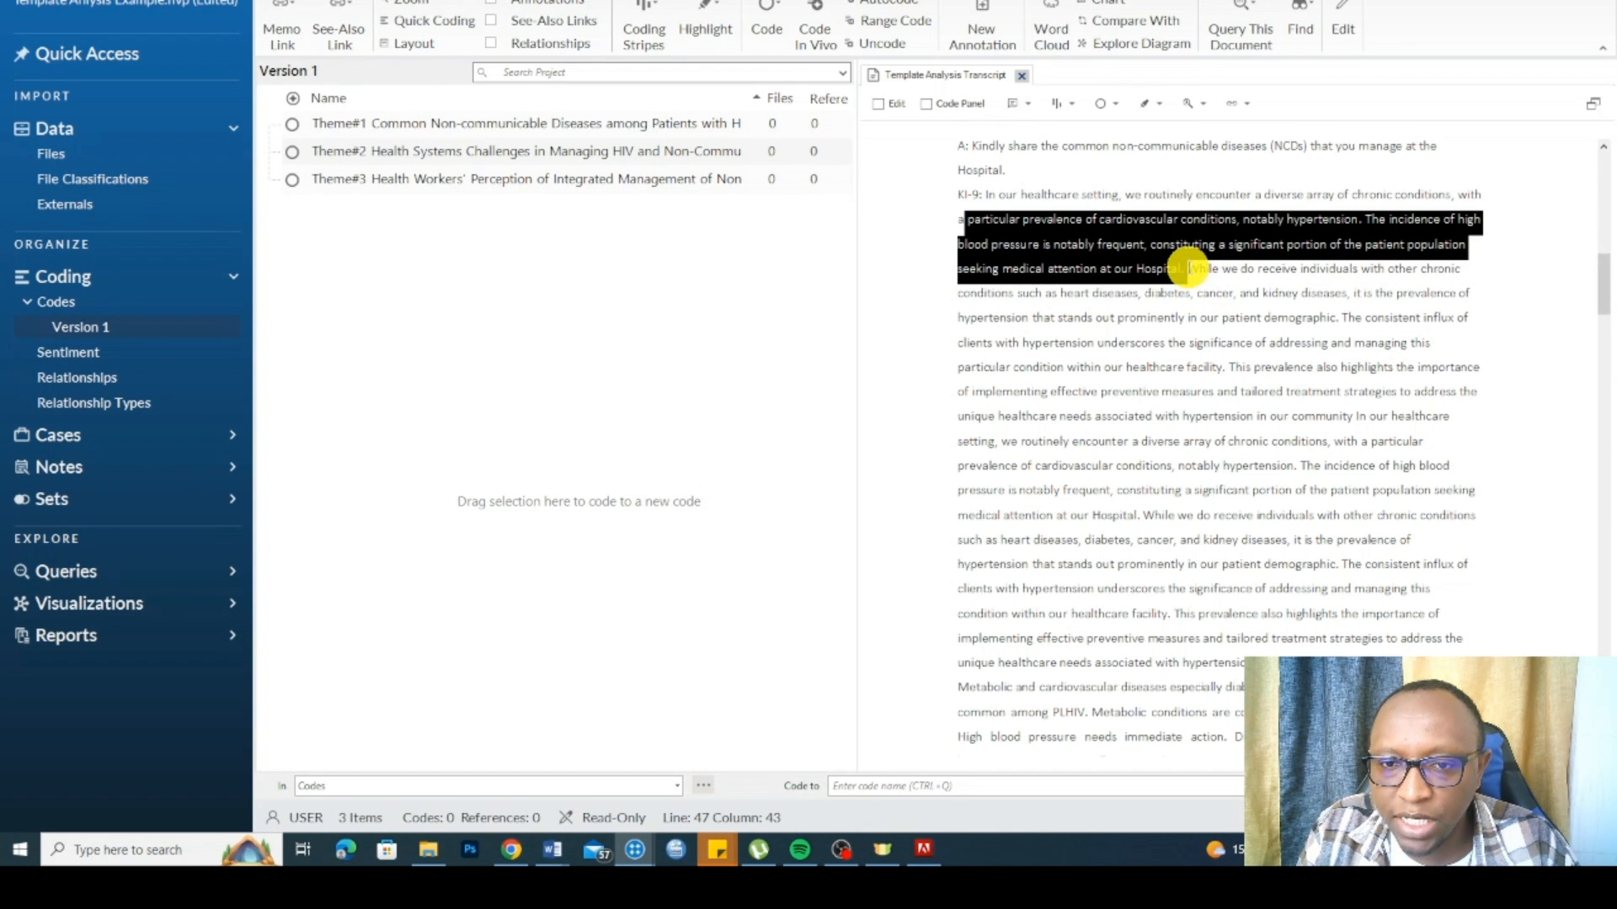
left_click(961, 221)
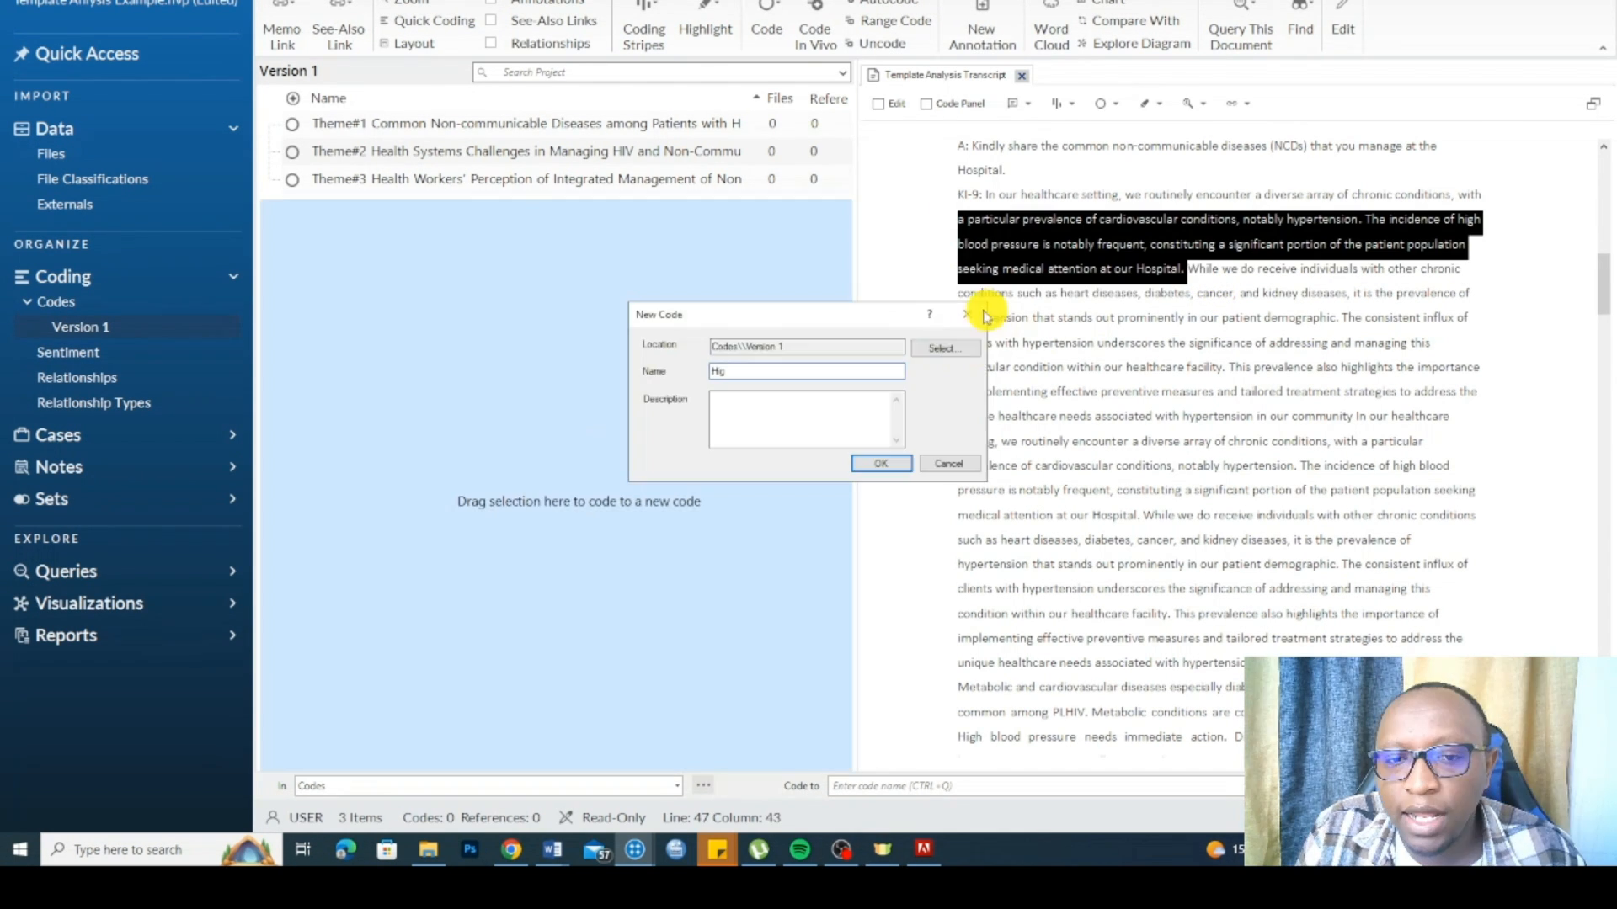
left_click(969, 309)
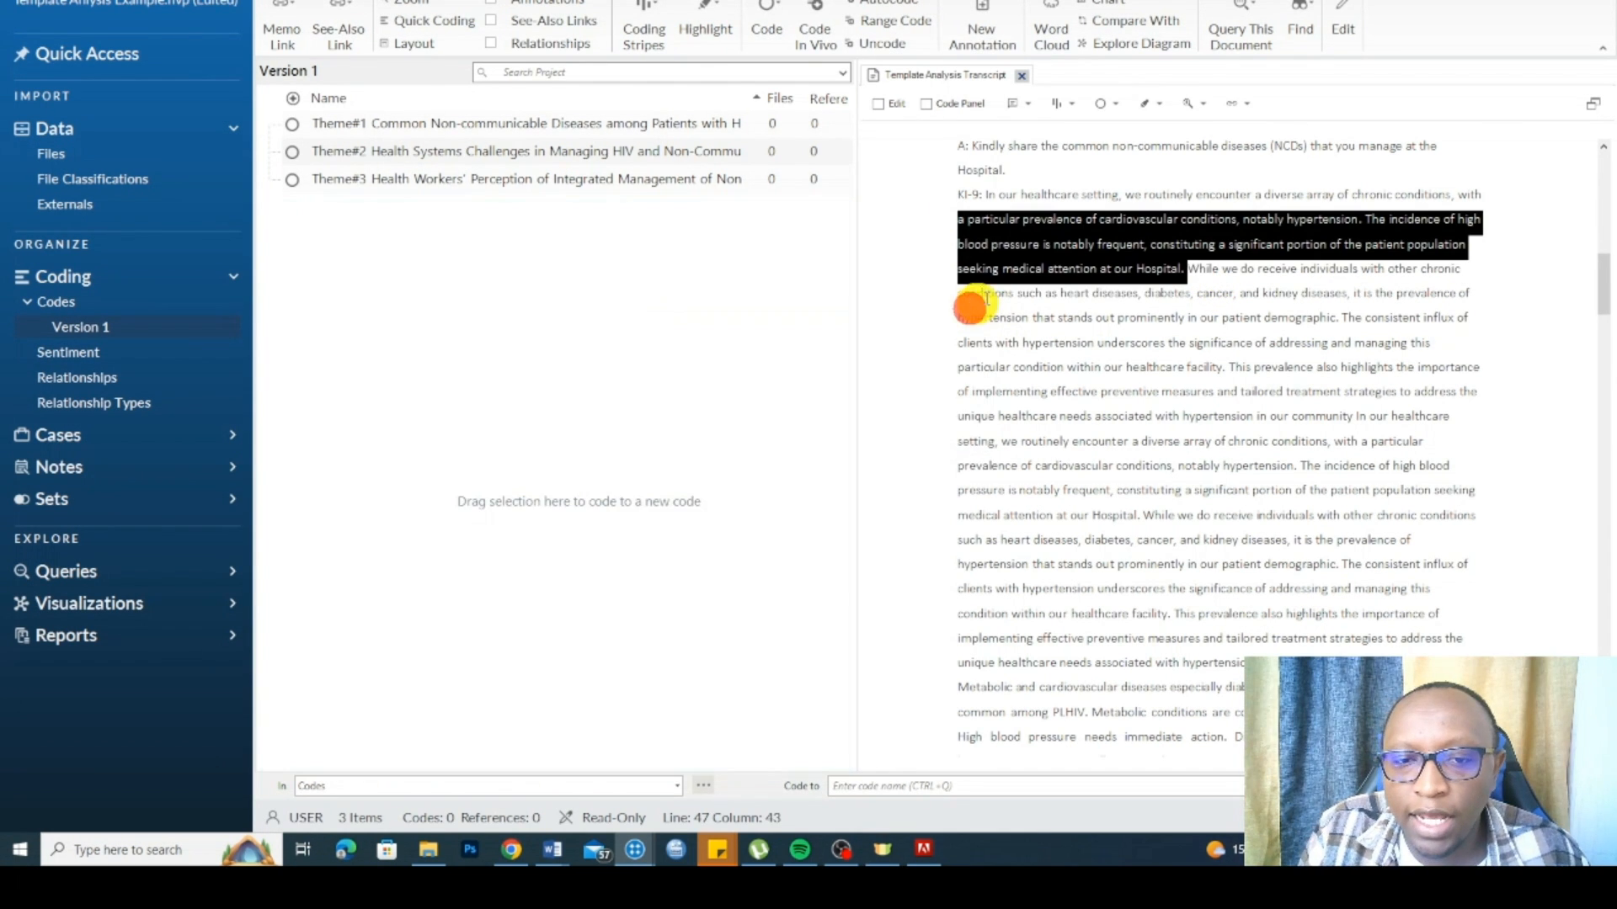
left_click_drag(1047, 246, 660, 371)
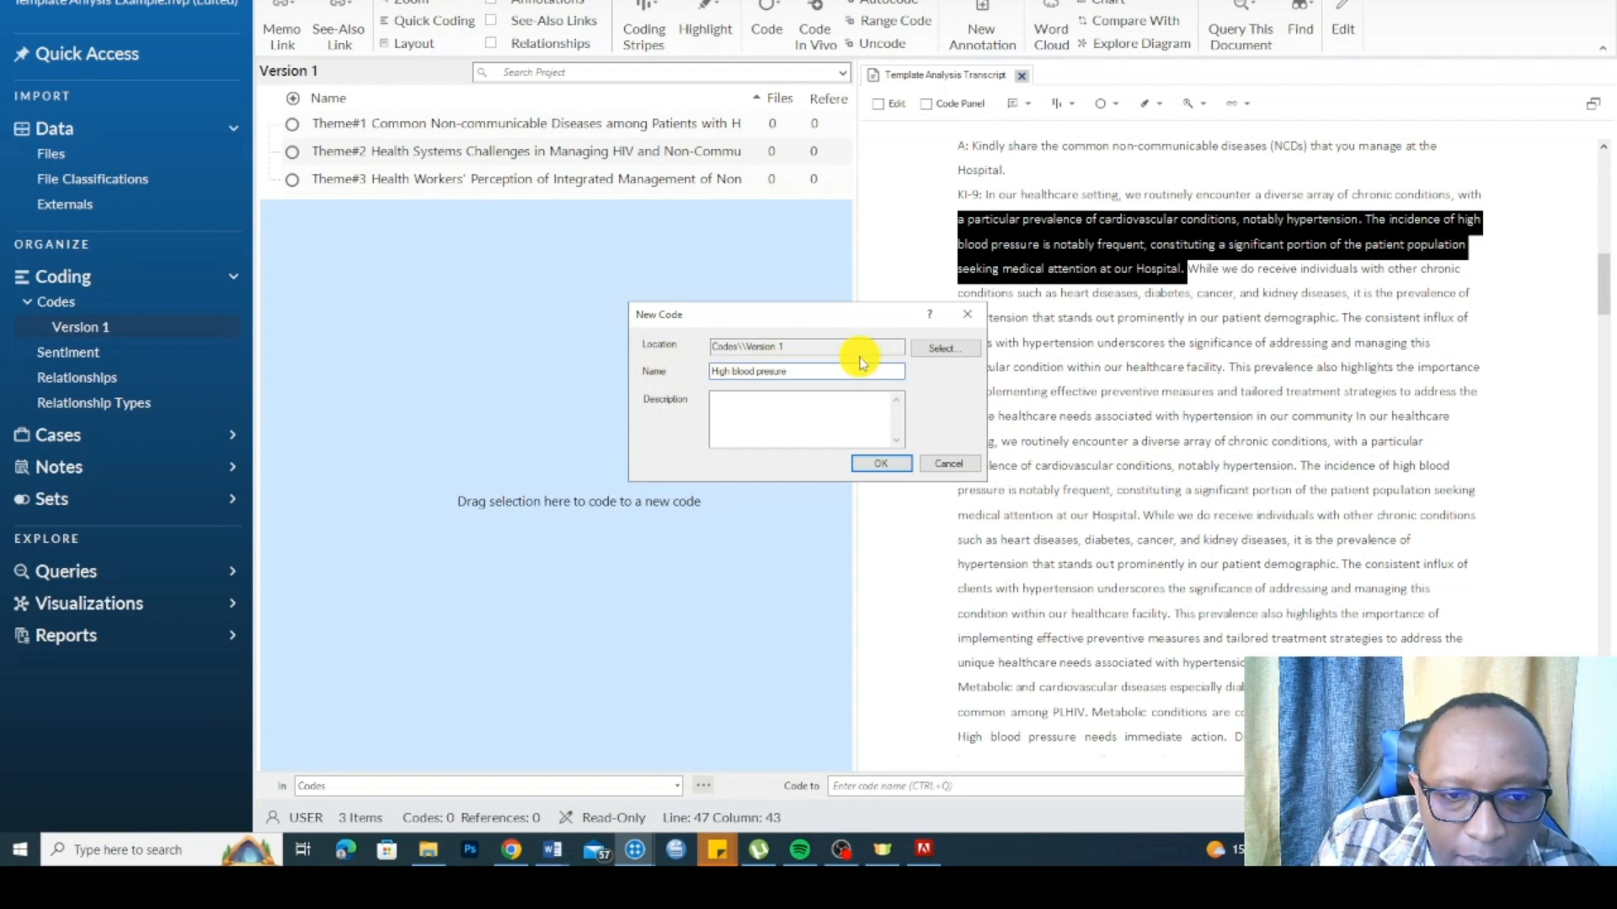
type("sure")
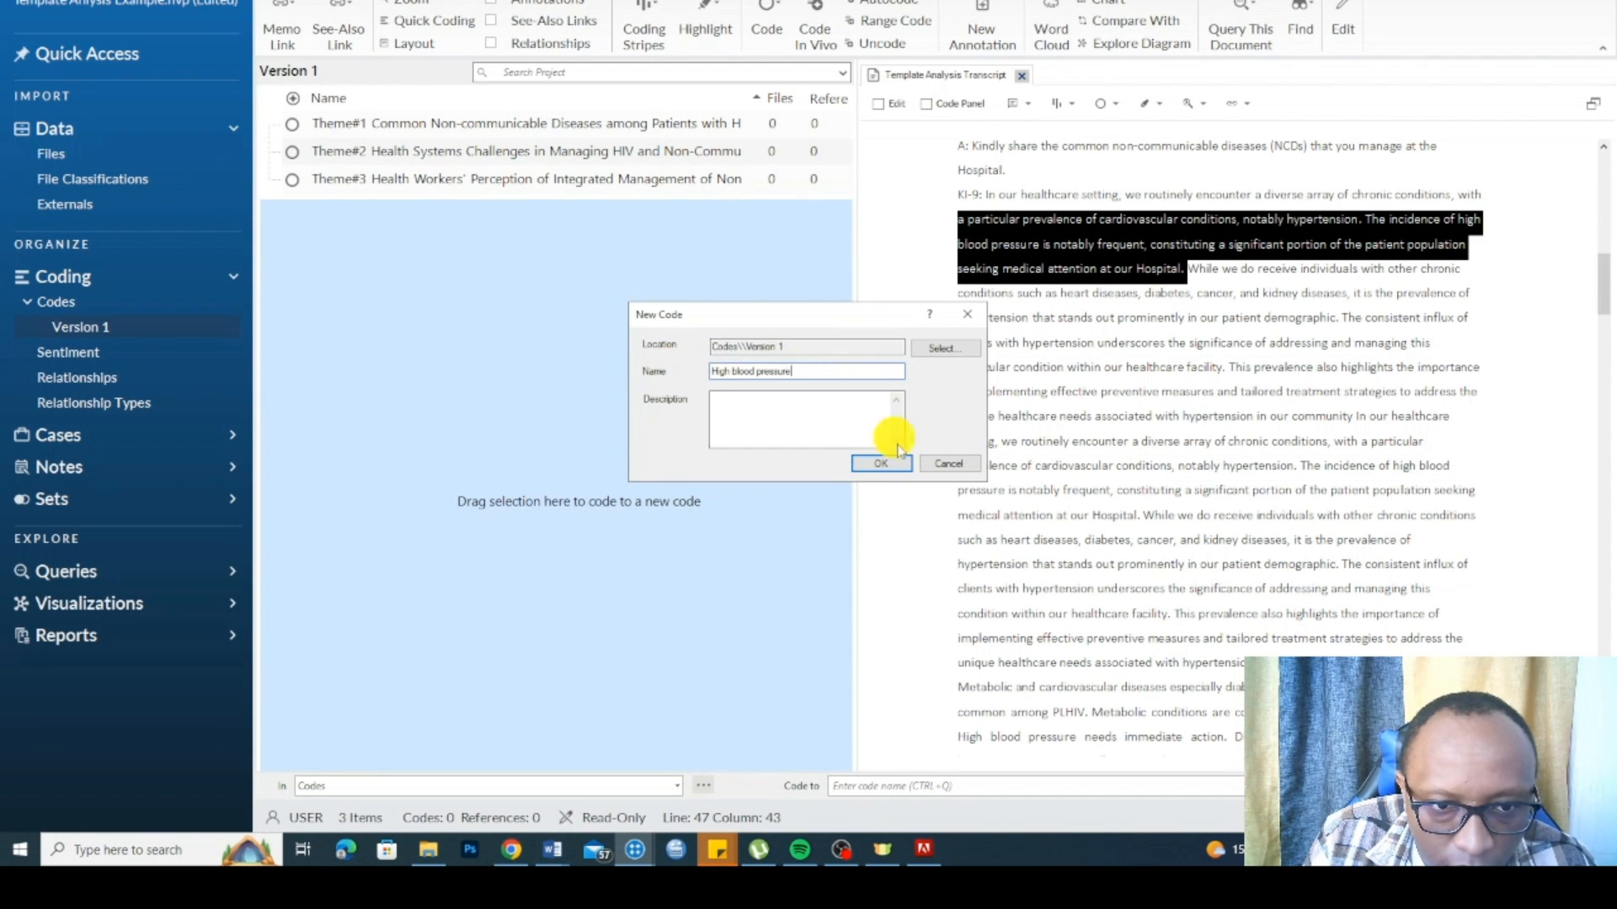
left_click(880, 463)
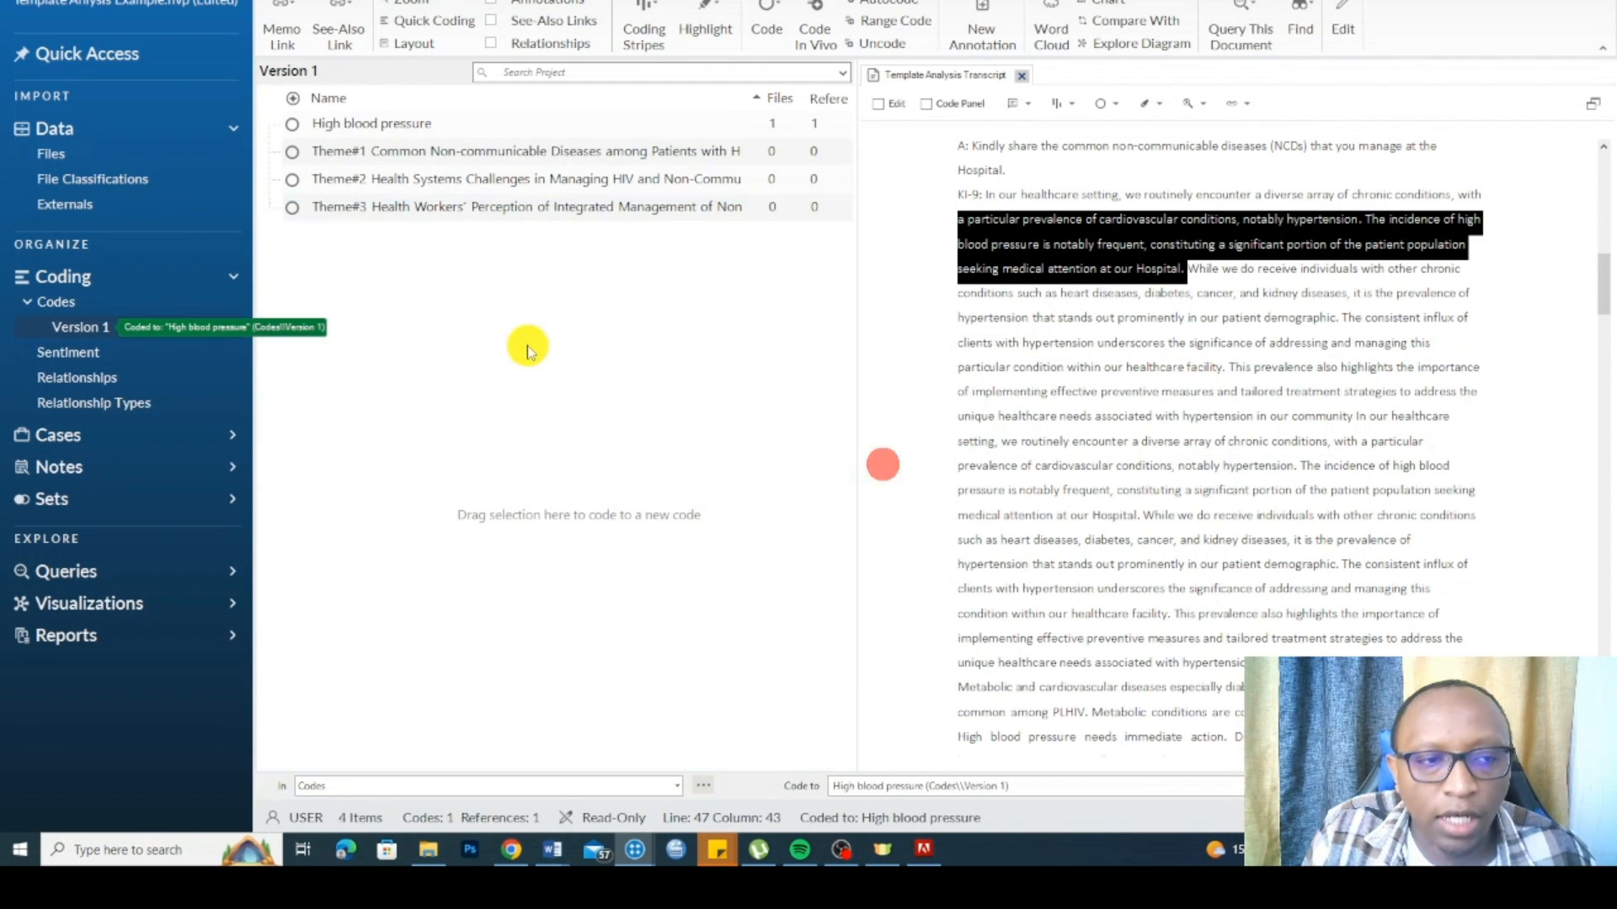
Step: Nest the "High blood pressure" code under Theme#1 and expand the theme to show its child code
left_click(385, 122)
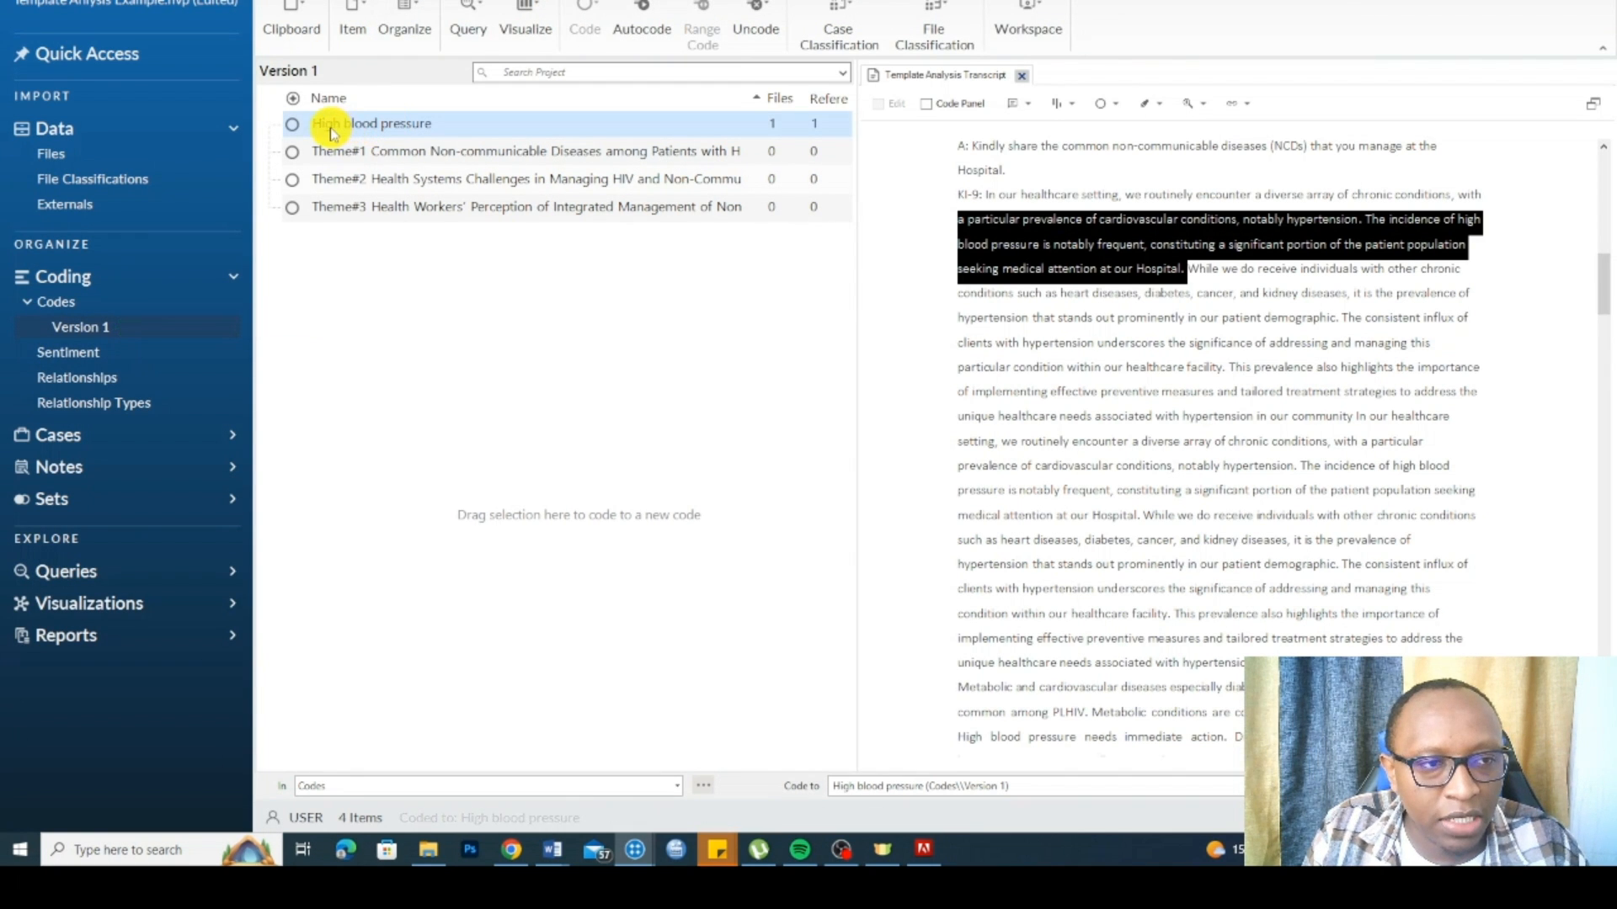
left_click_drag(331, 130, 401, 152)
left_click(267, 126)
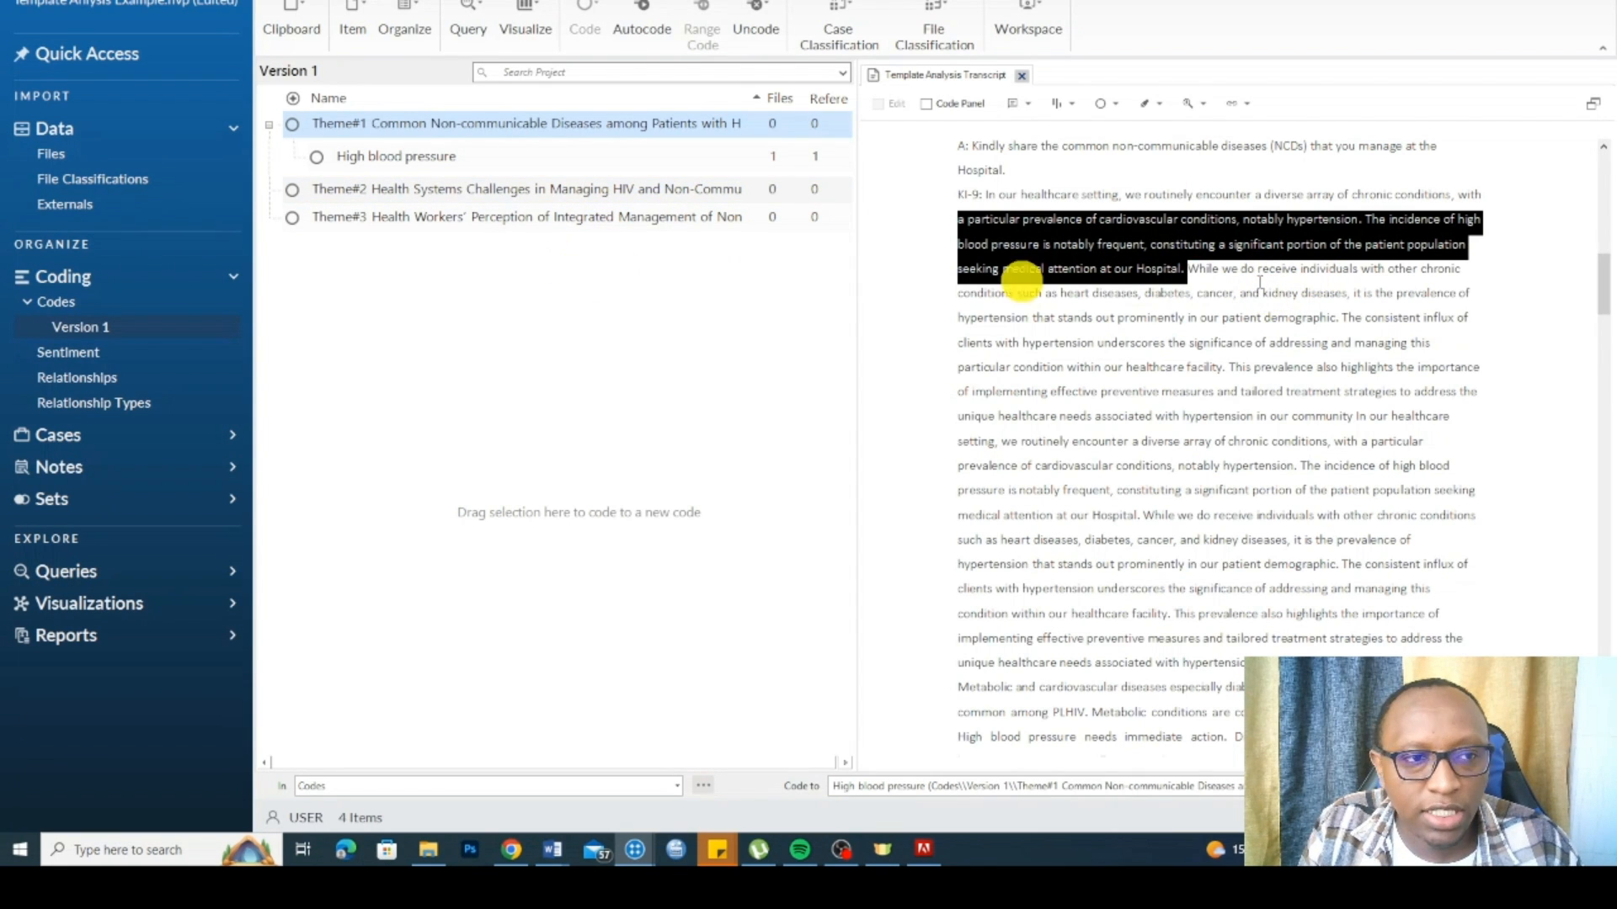
Step: Code KI-9's text "While we do receive individuals with other chronic conditions such as heart diseases," to a new Theme#1 child code named "Heart disease"
left_click(1221, 270)
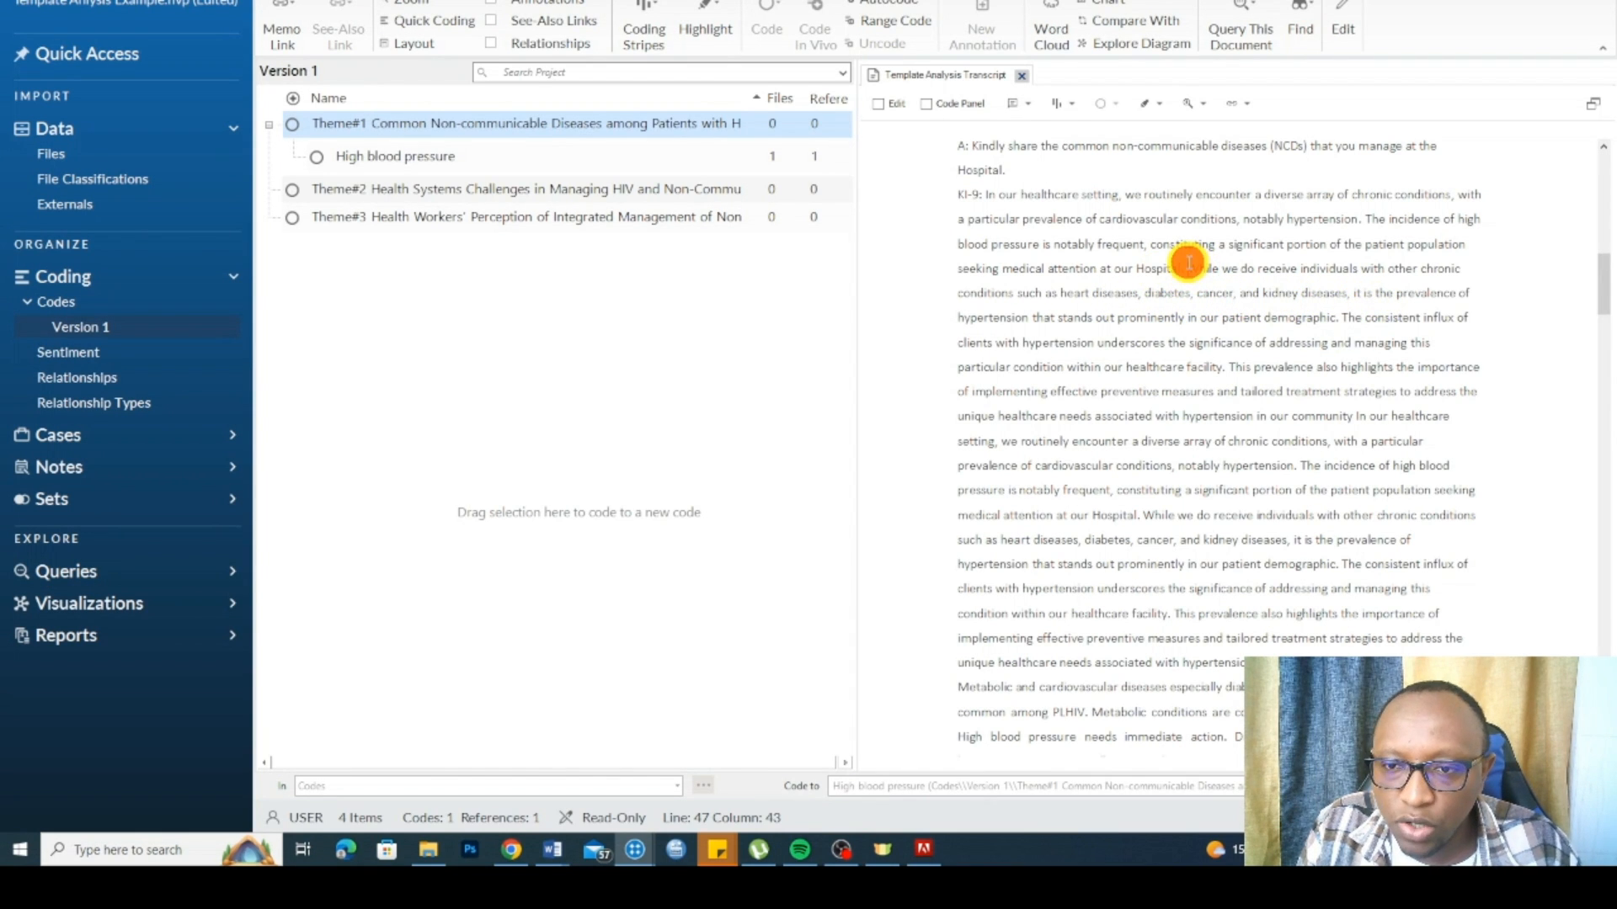
left_click_drag(1188, 267, 1086, 299)
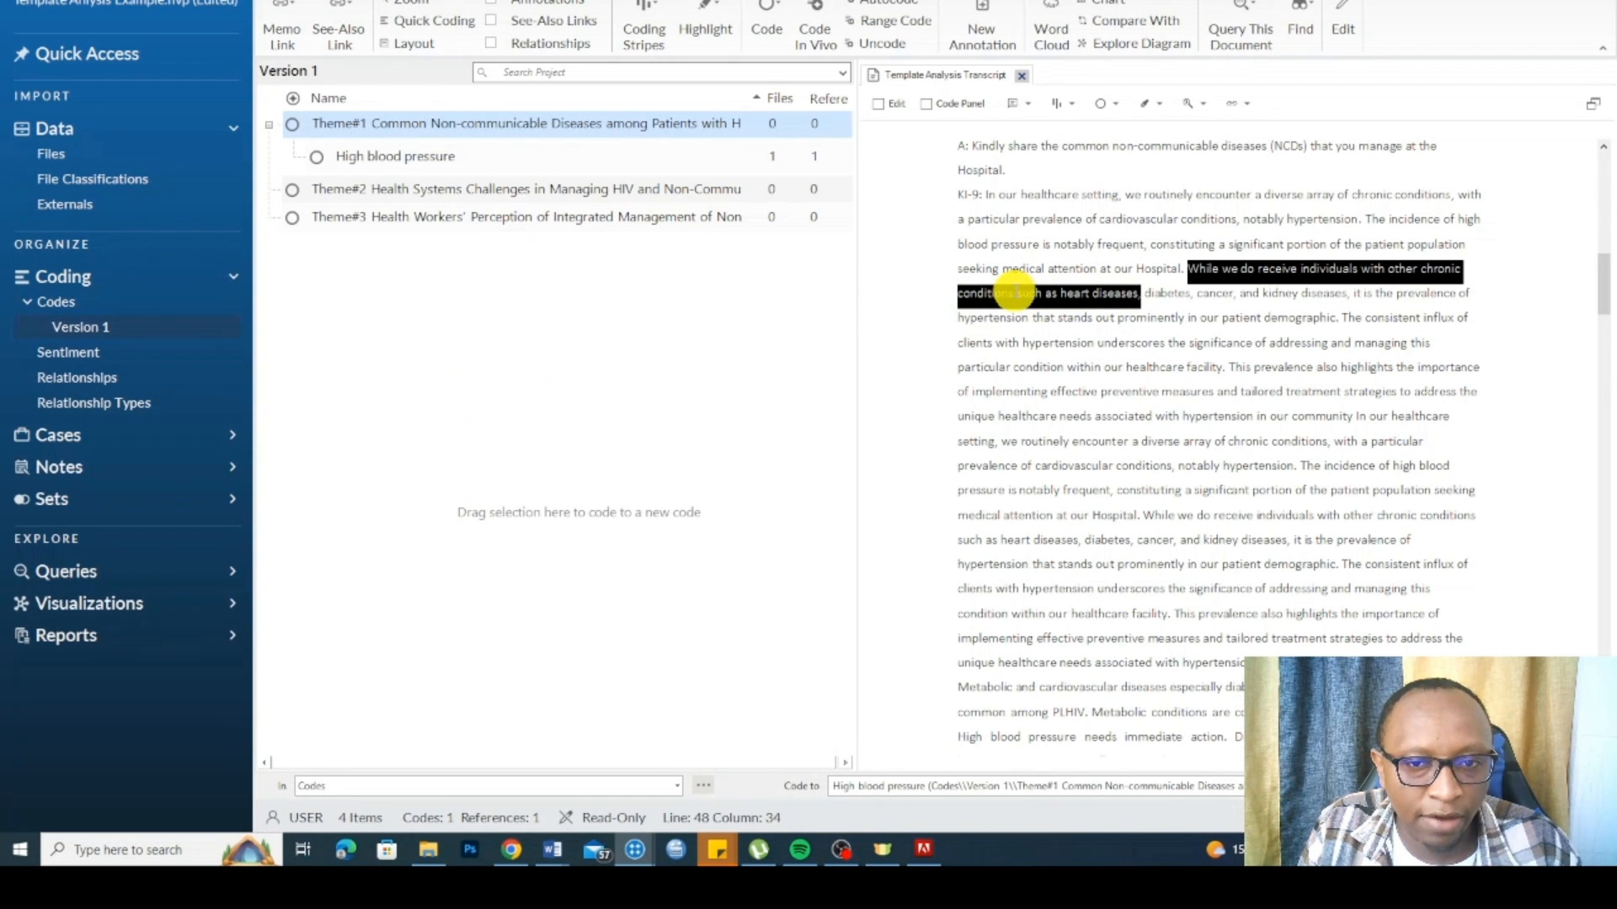
right_click(1023, 293)
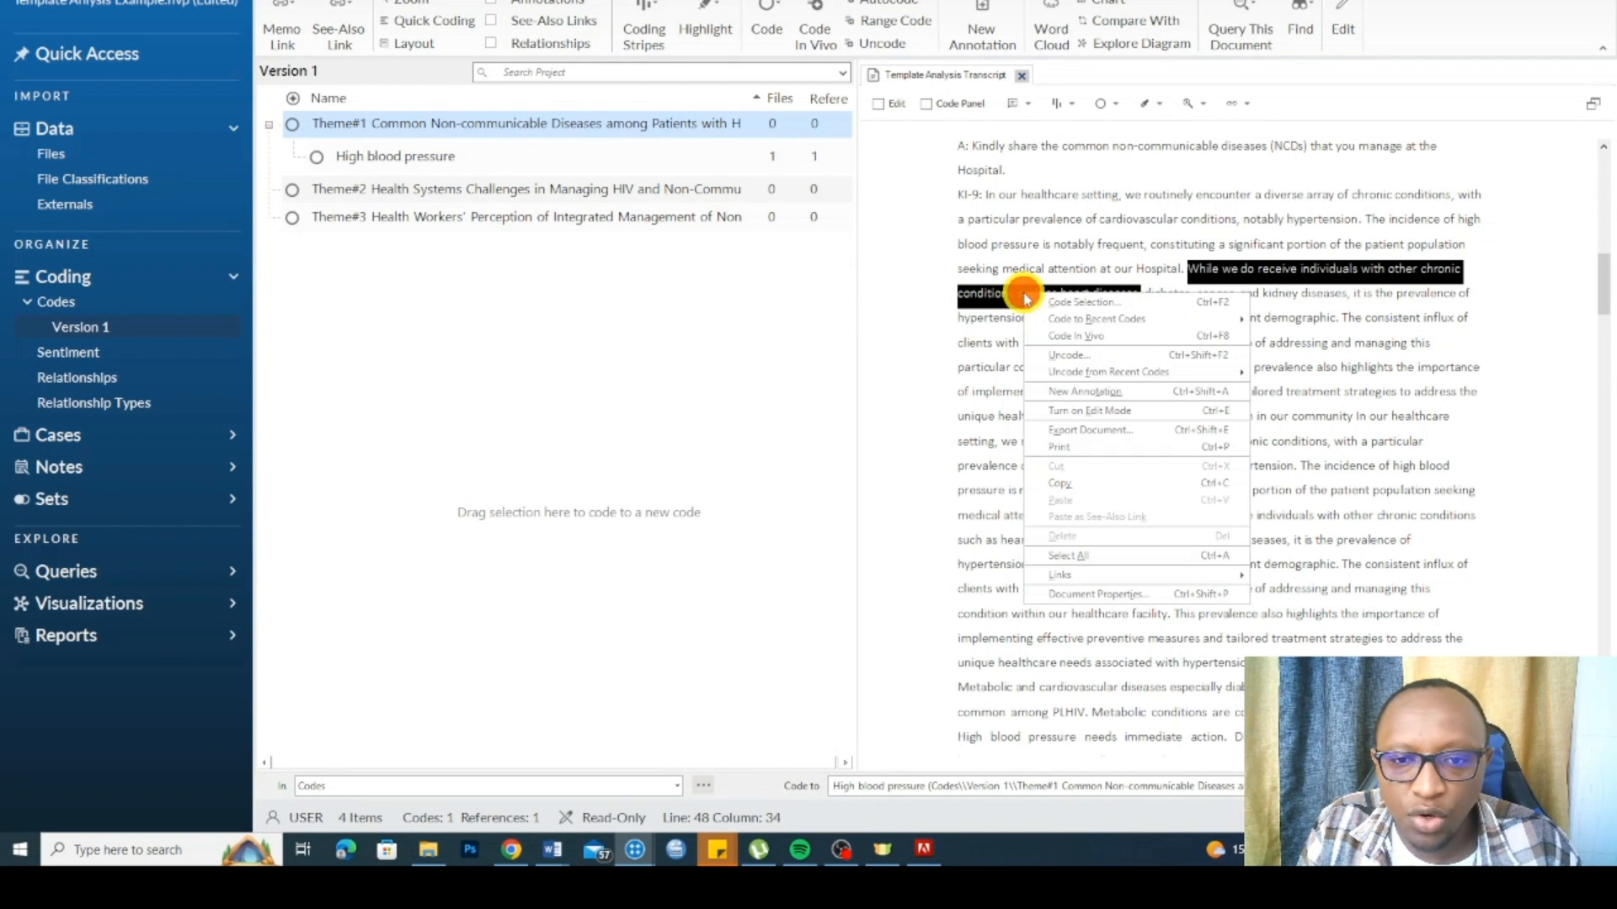
left_click(1099, 304)
left_click(729, 266)
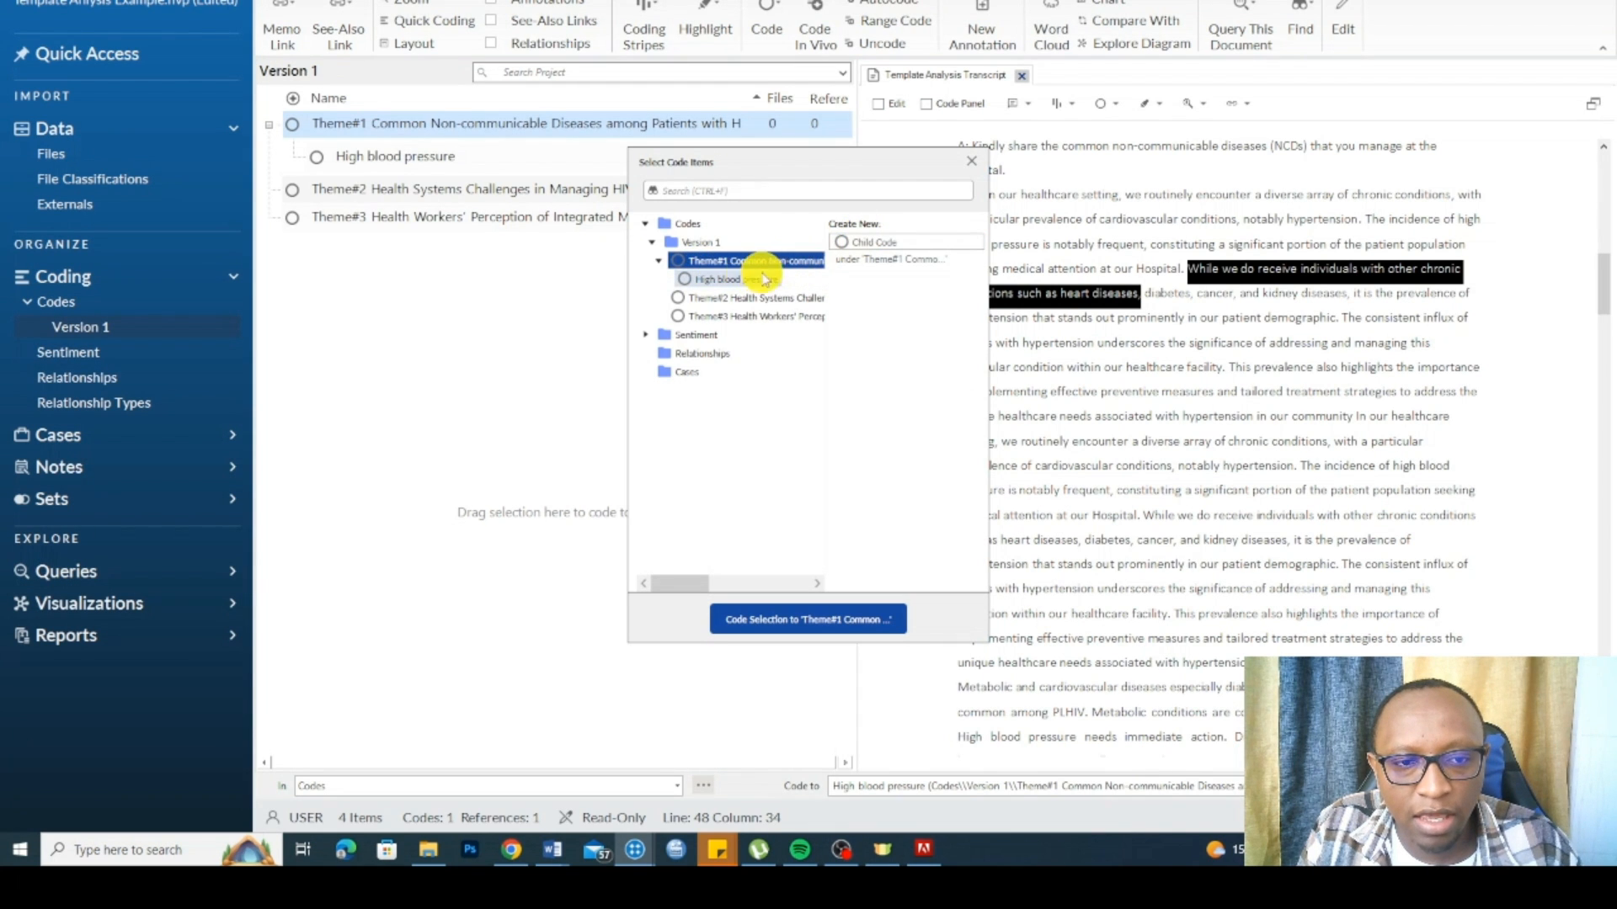
left_click(874, 242)
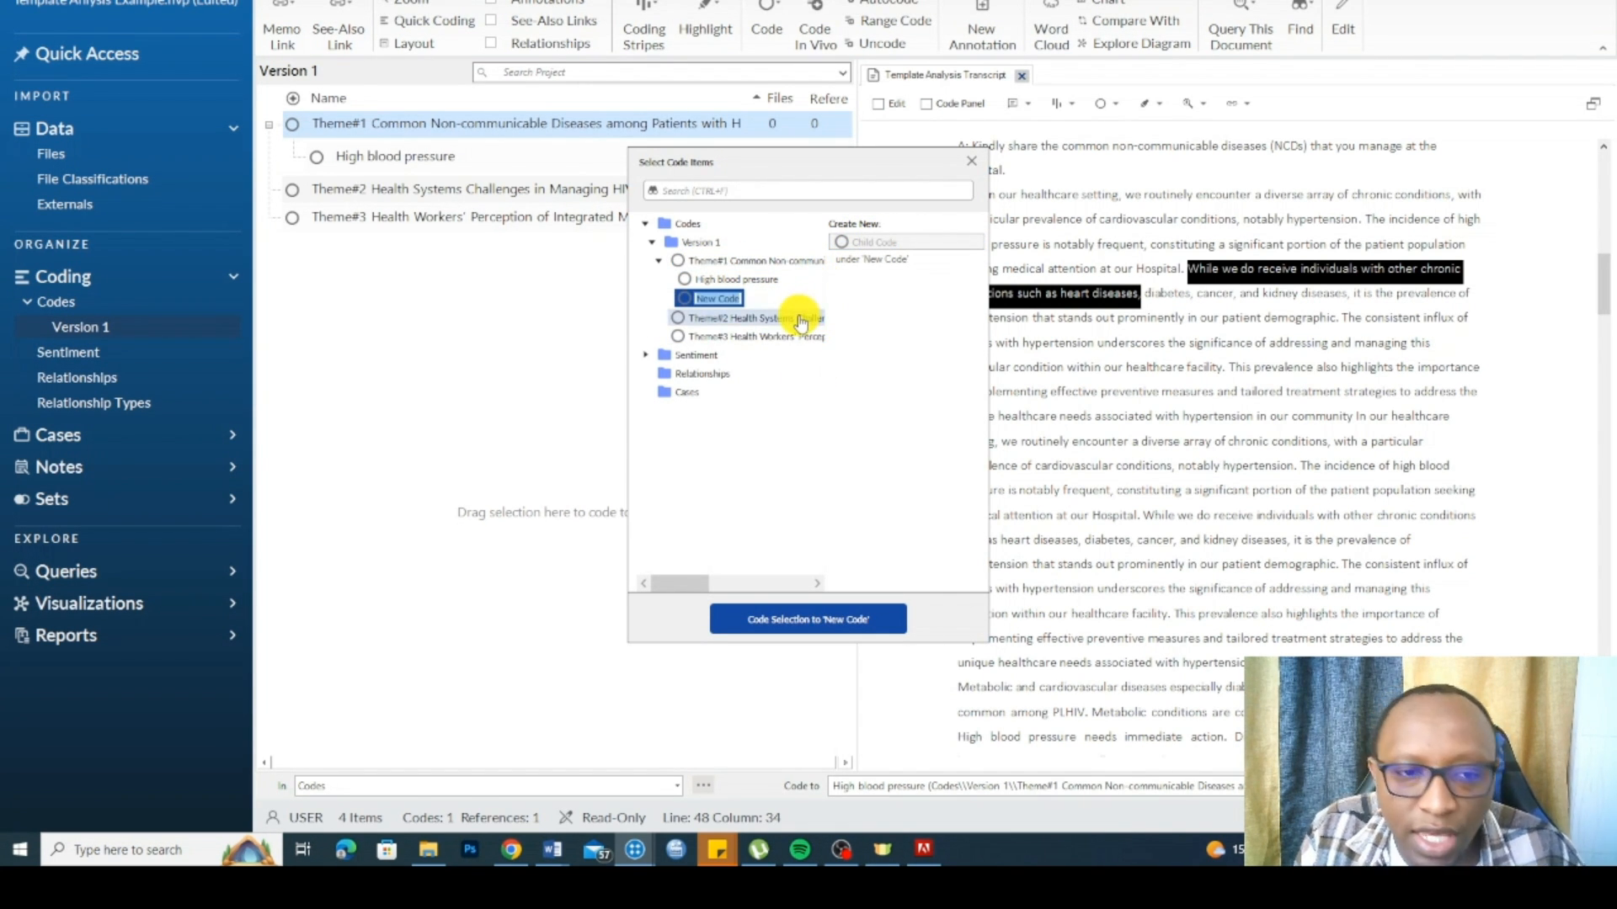
left_click_drag(823, 156, 681, 258)
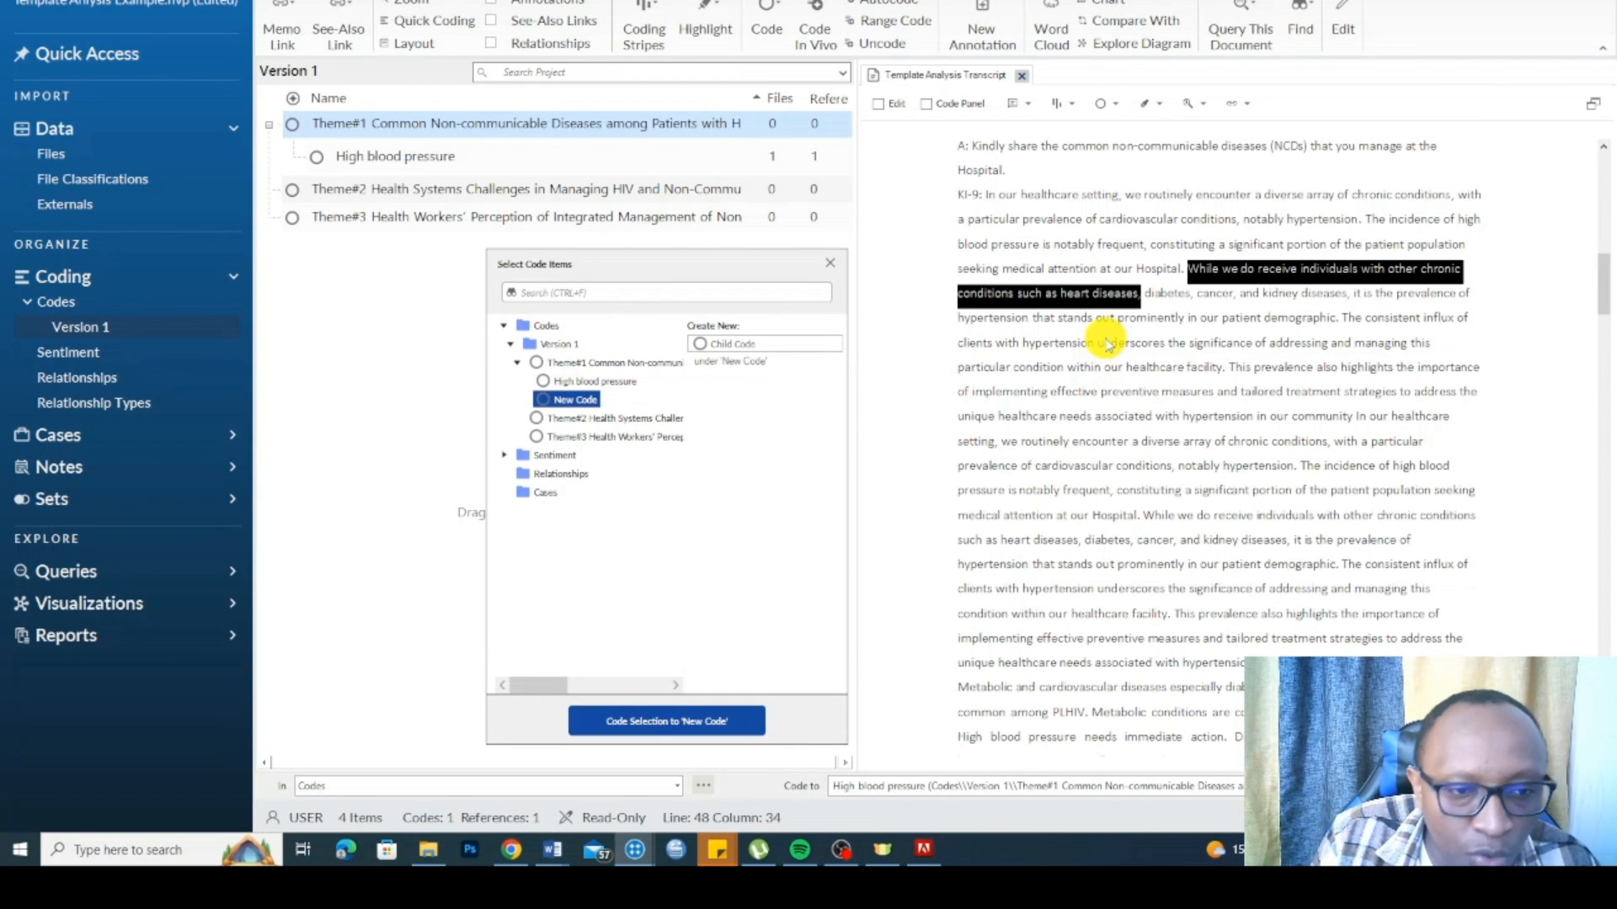
right_click(587, 401)
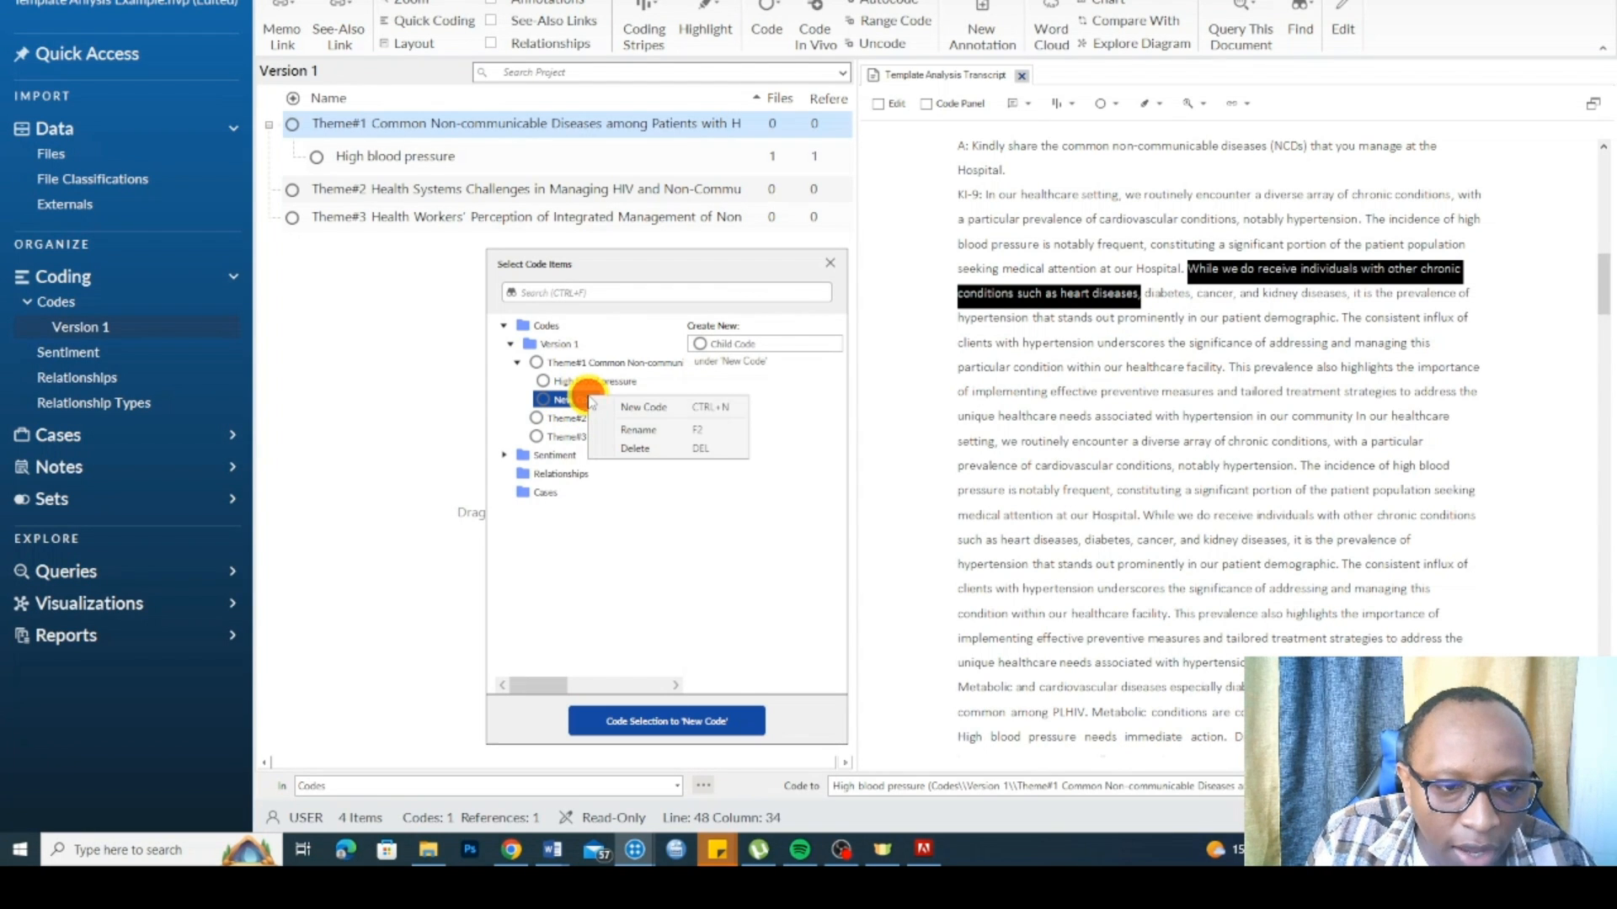
left_click(638, 429)
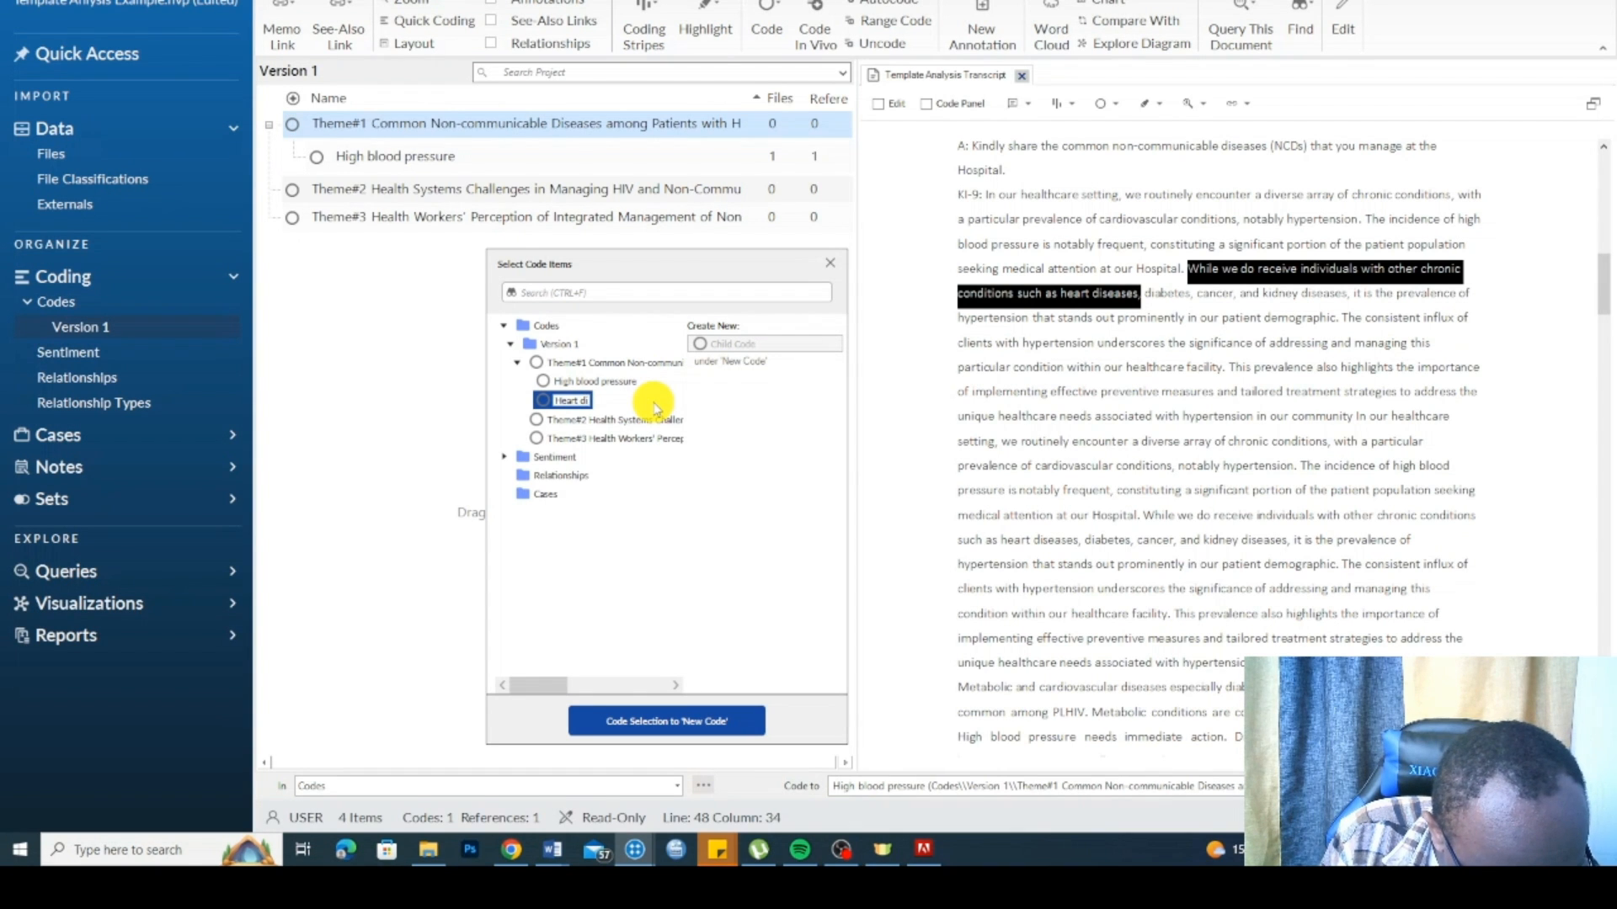
left_click(674, 720)
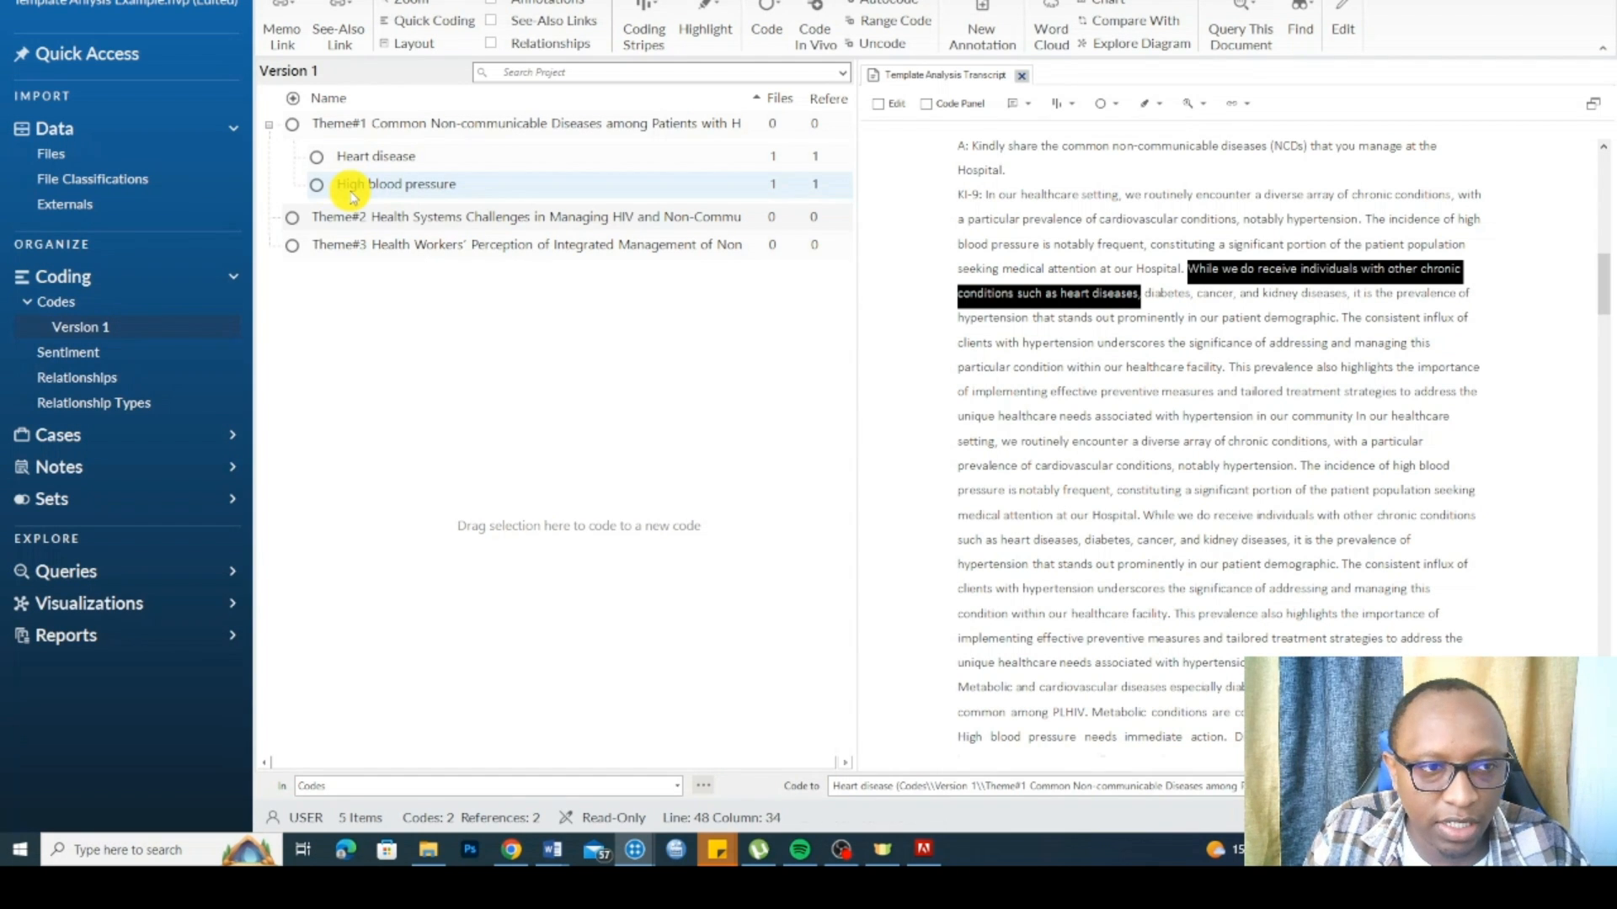
Step: Code KI-9's word "diabetes," in vivo and move the resulting code into the Version 1 folder
double_click(1166, 294)
right_click(1168, 301)
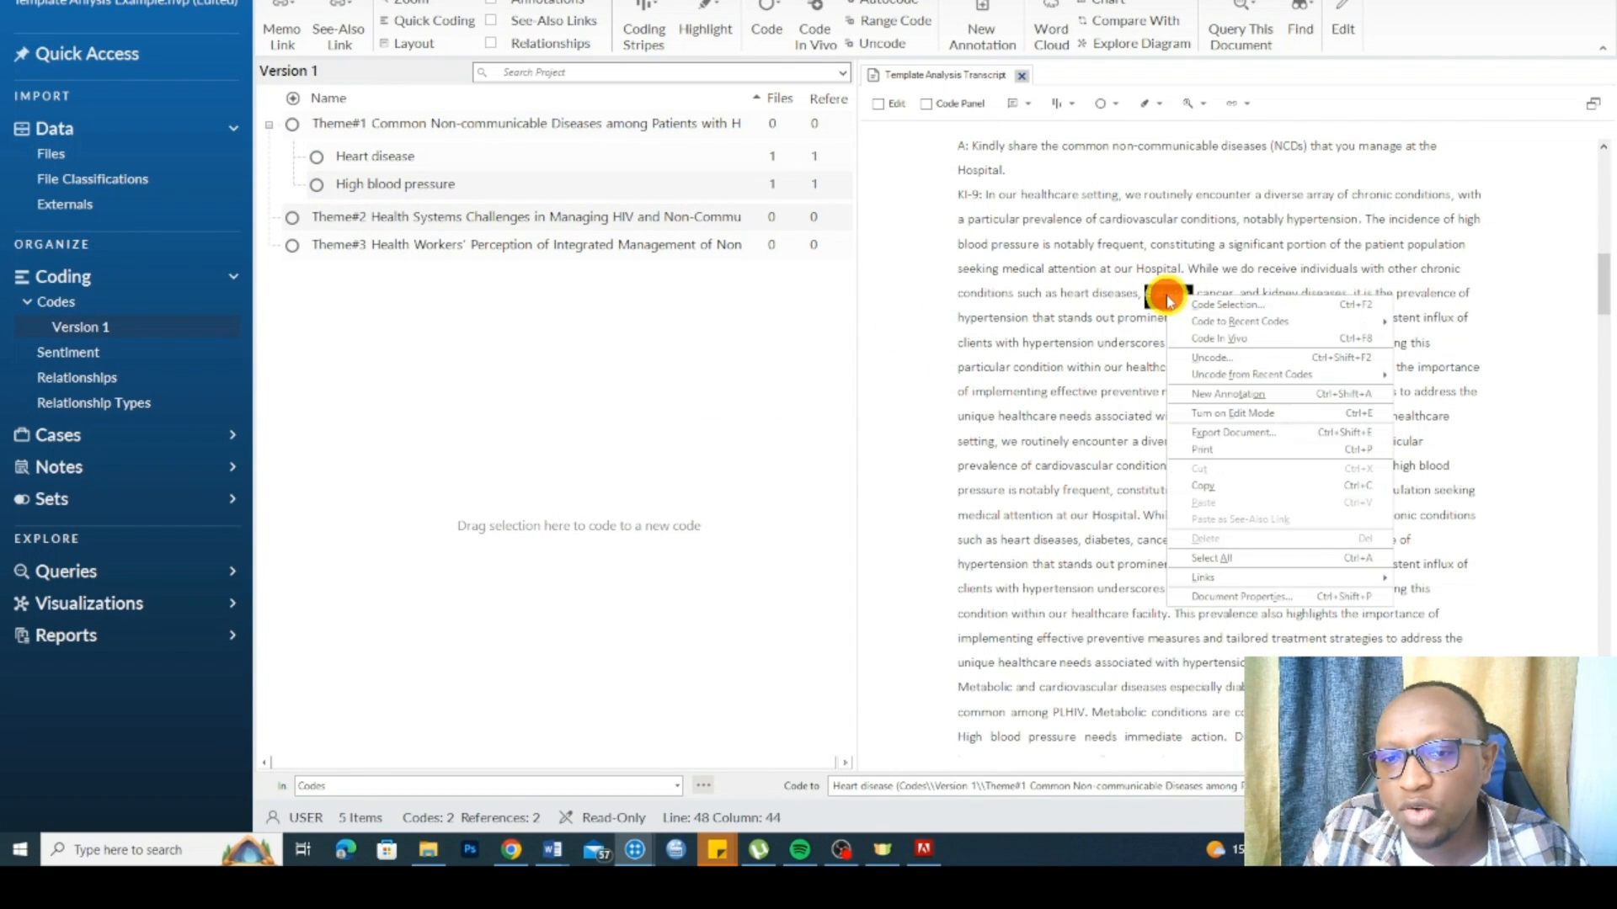
left_click(1226, 339)
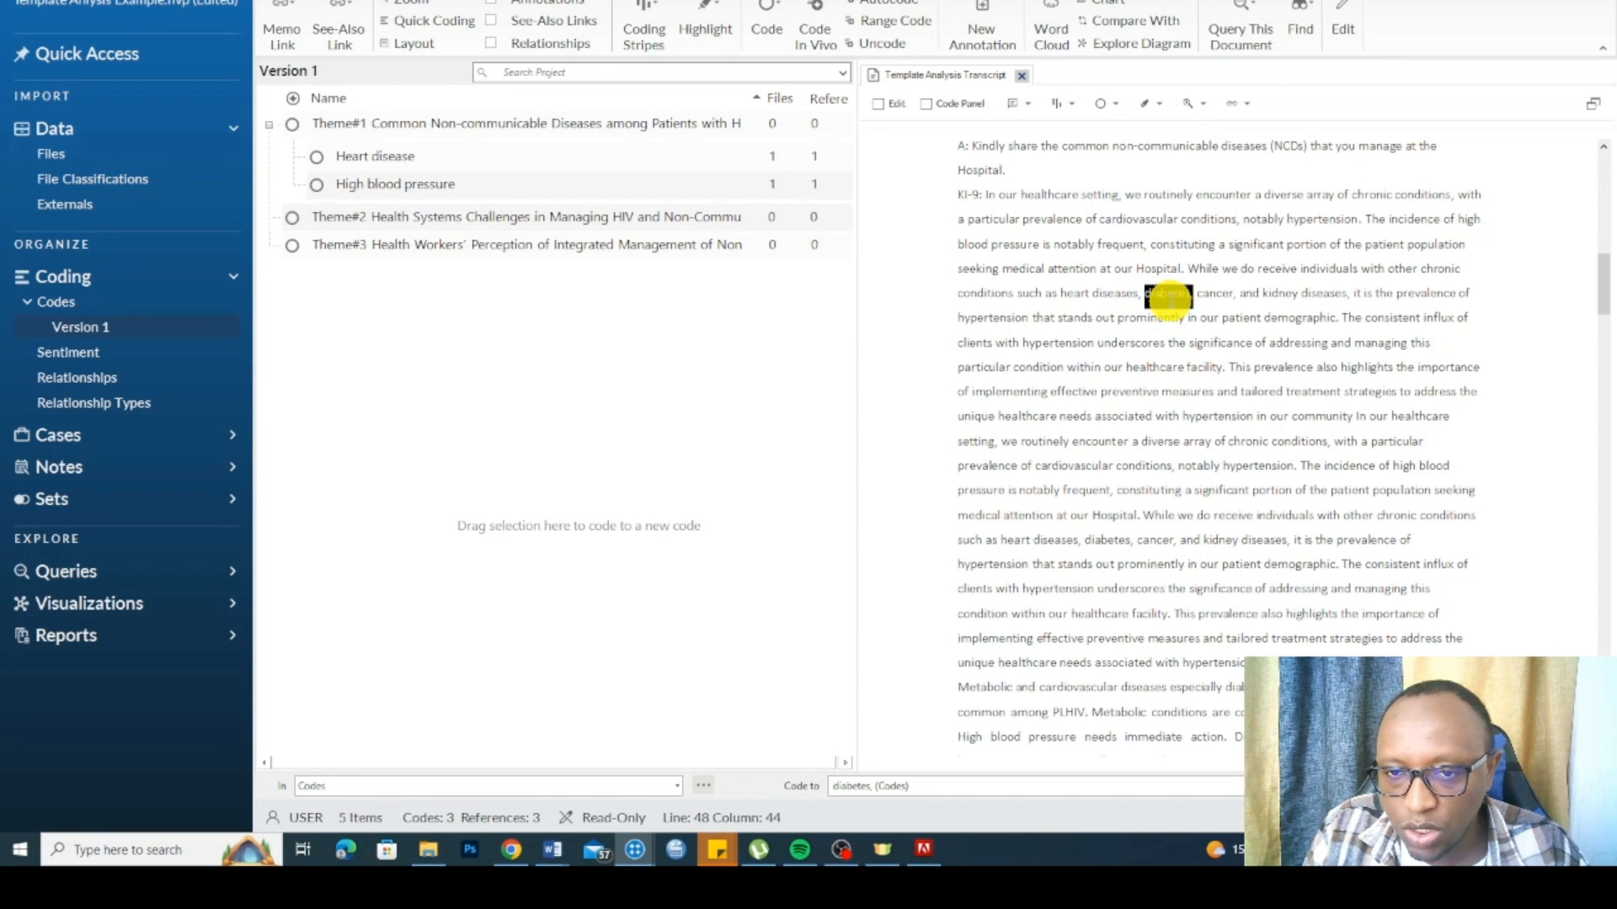
left_click(52, 302)
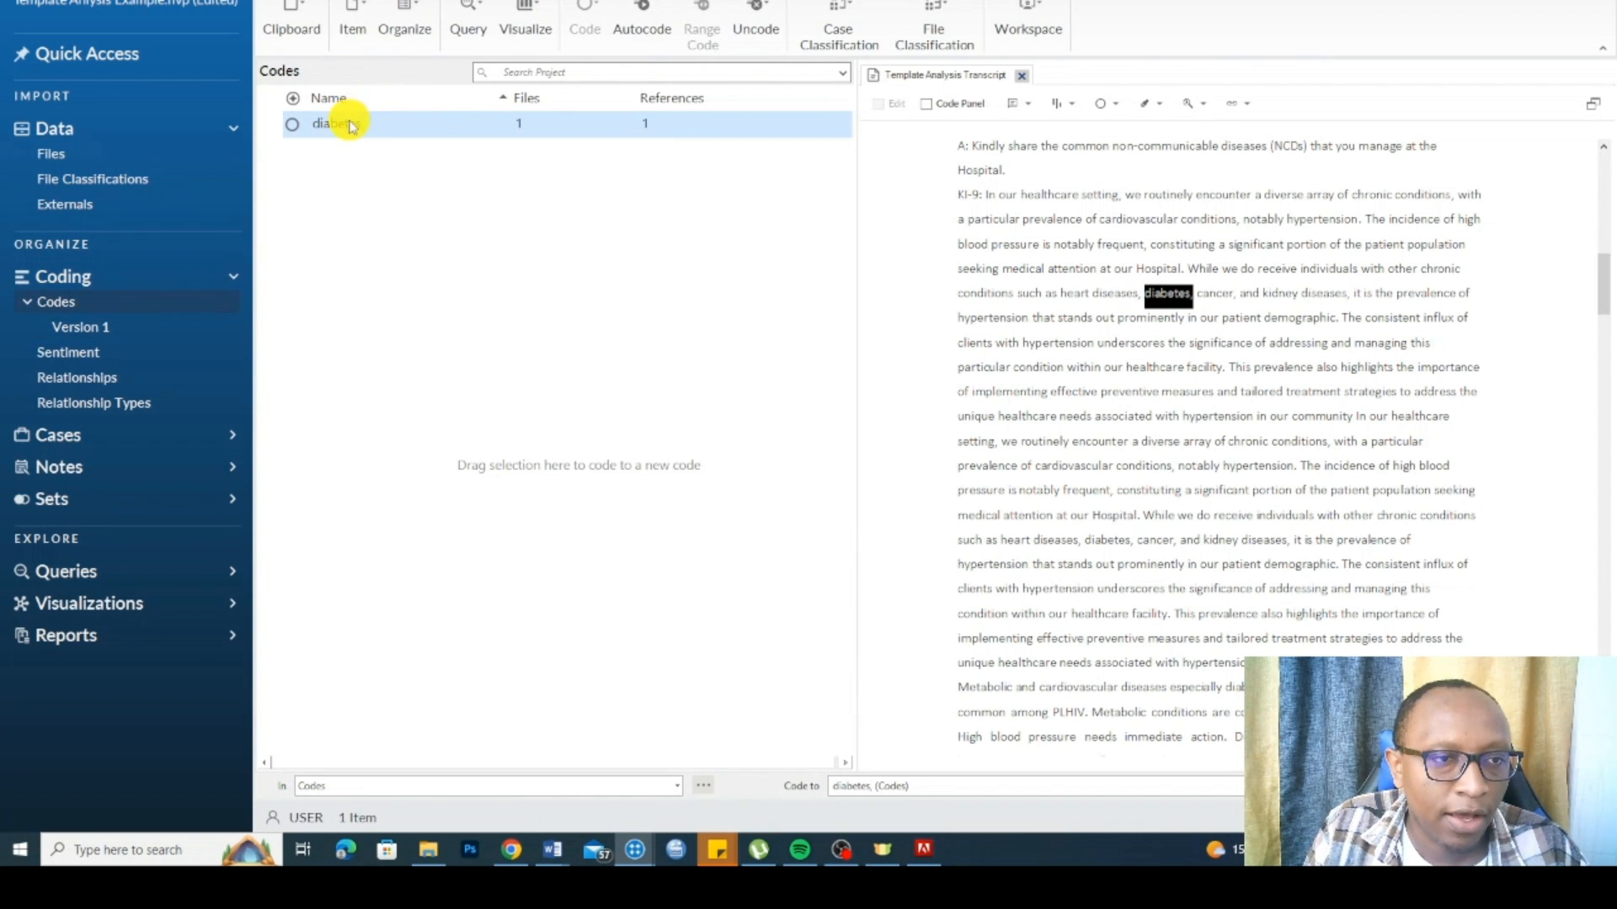
left_click_drag(350, 126, 101, 330)
left_click(94, 328)
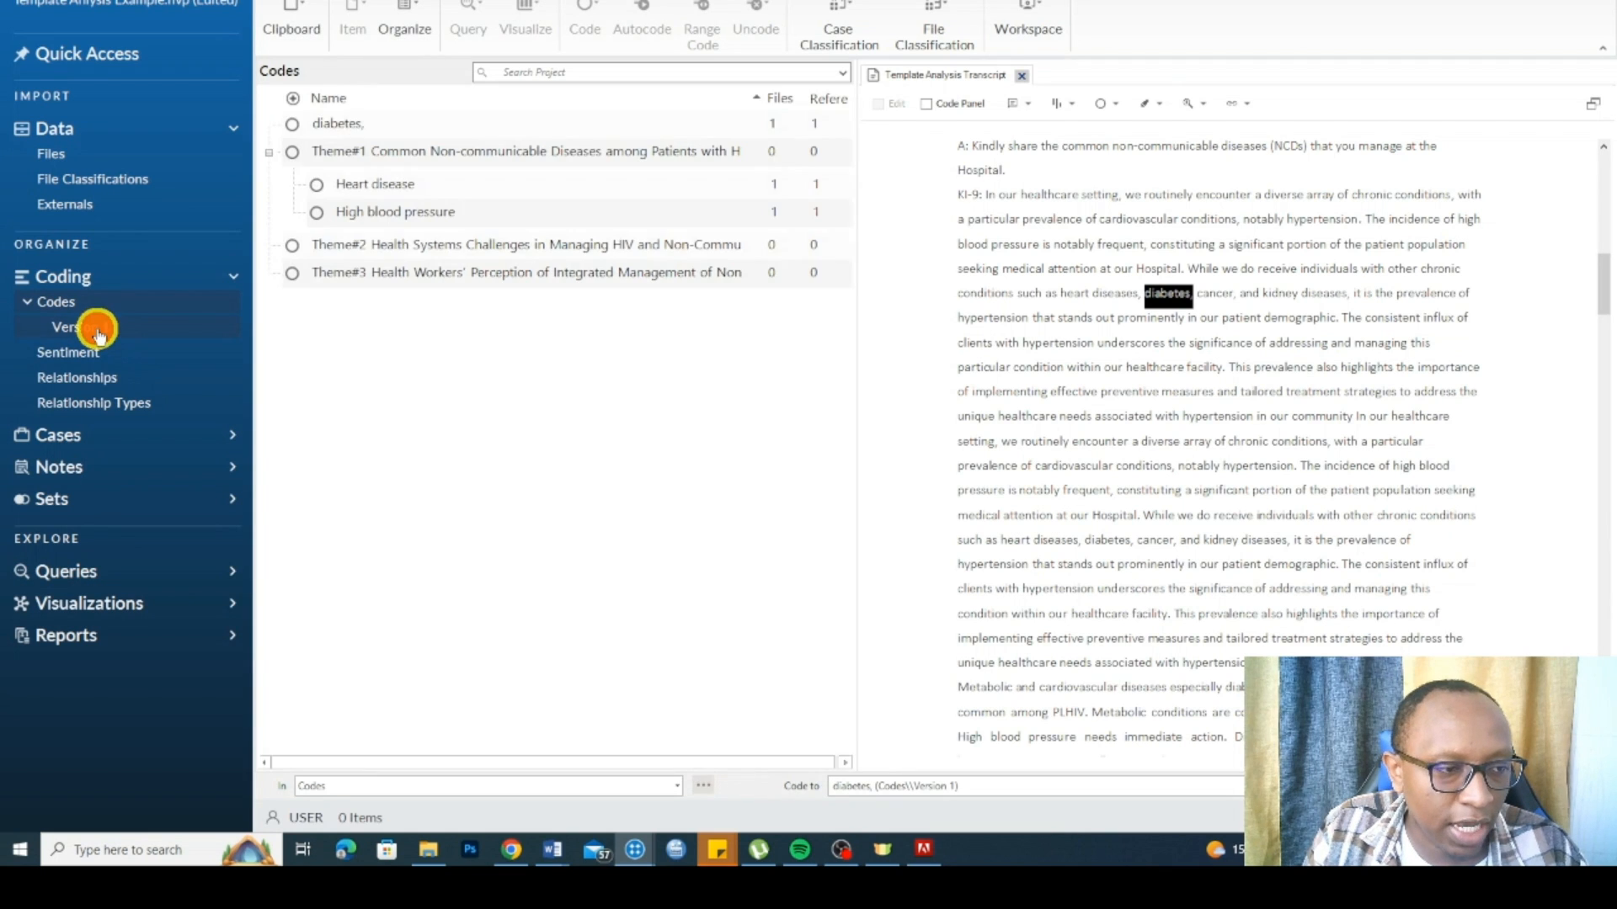
Step: Rename the "diabetes," code as "Diabetes" and nest it under Theme#1
left_click(329, 125)
right_click(329, 125)
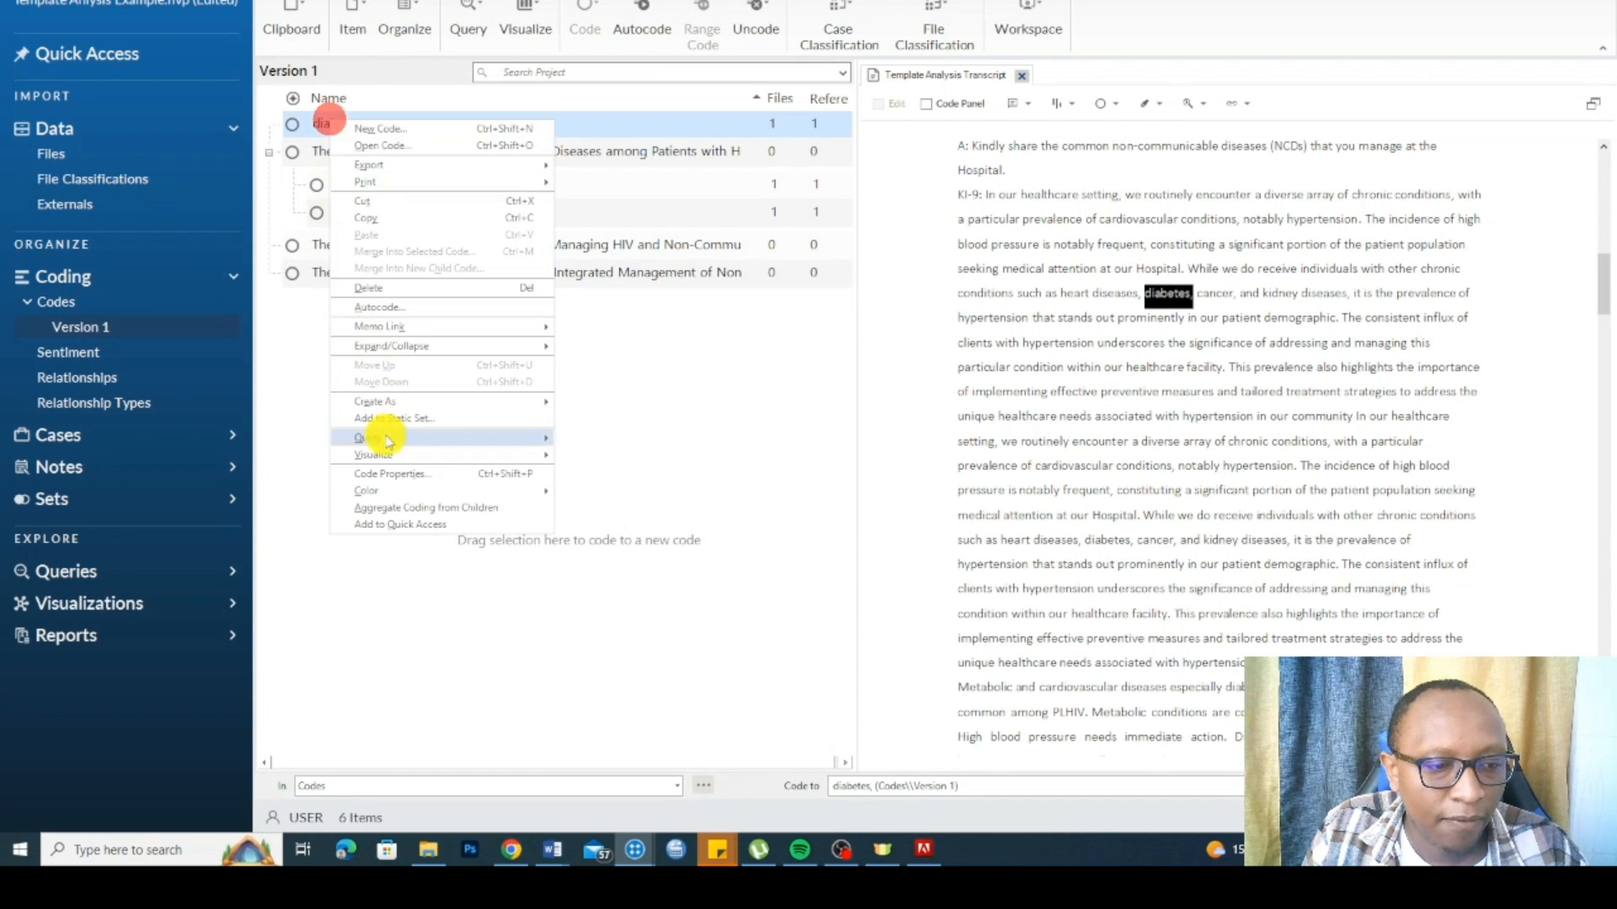
left_click(385, 479)
left_click(776, 301)
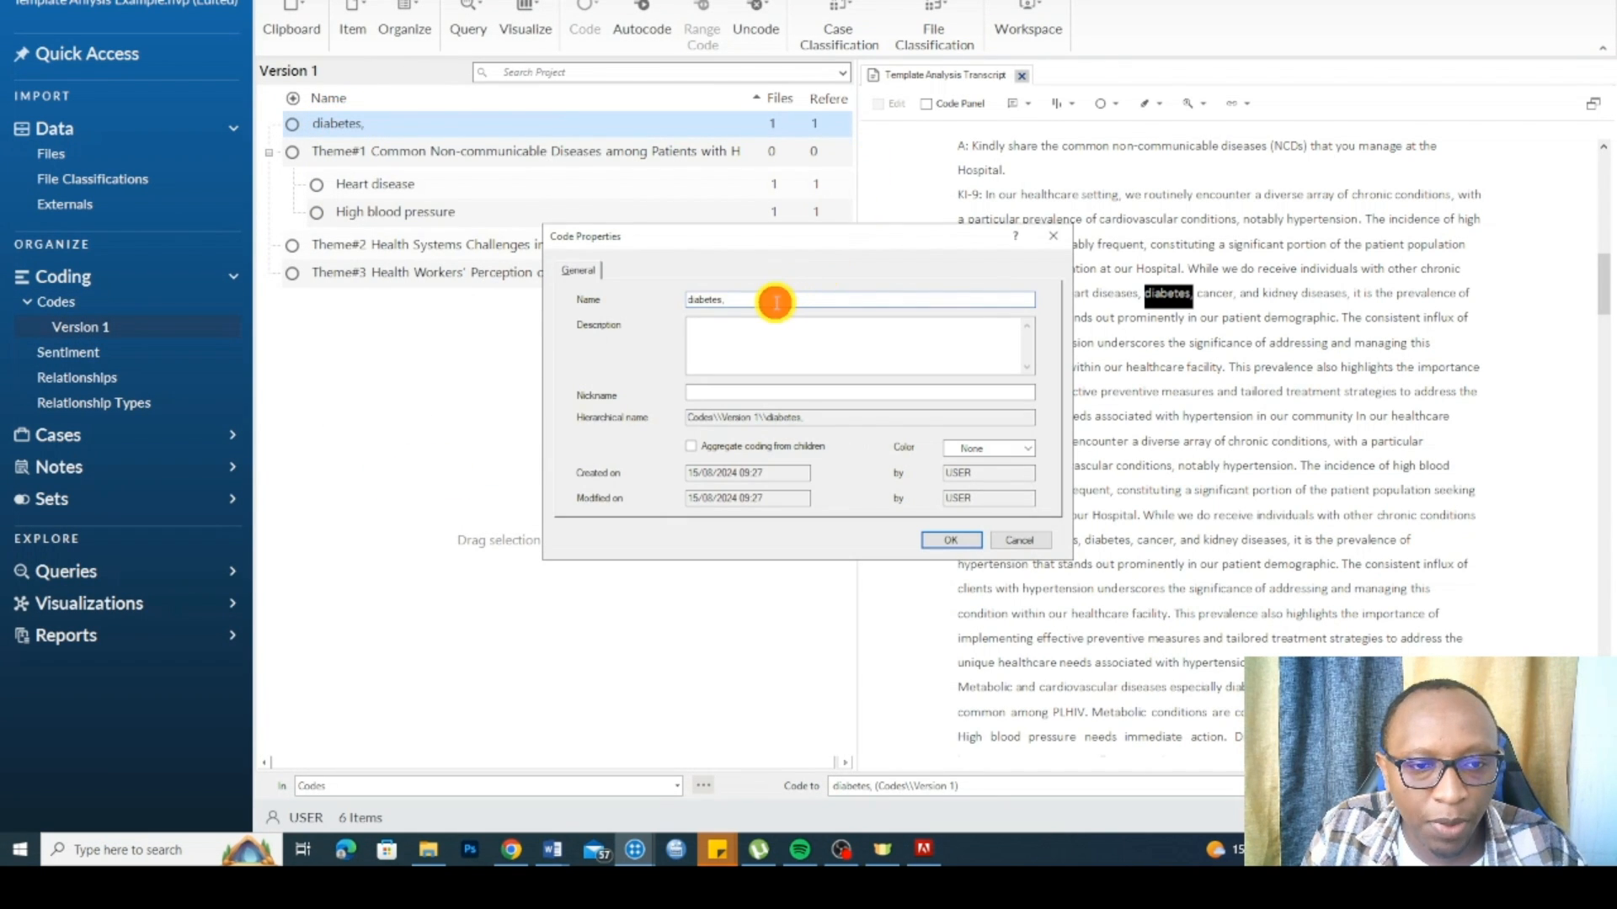
left_click(691, 301)
key("Delete")
key("Delete")
type("Di")
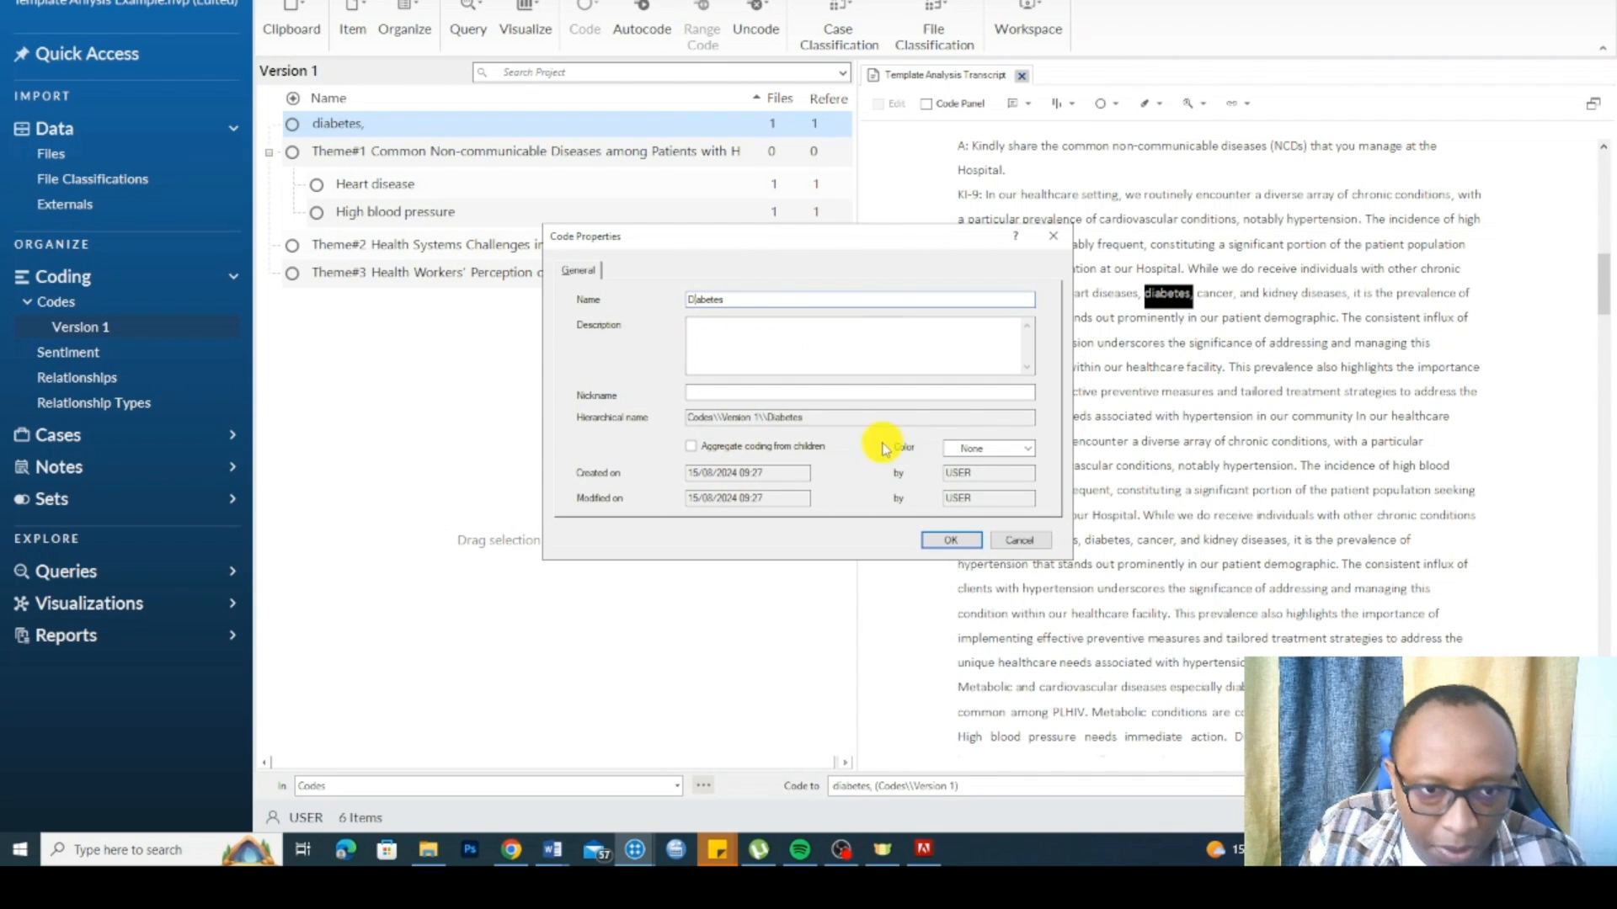
left_click(954, 540)
left_click_drag(345, 124, 417, 153)
Step: Code KI-9's word "cancer" in vivo and move the resulting code into the Version 1 folder
left_click(1206, 295)
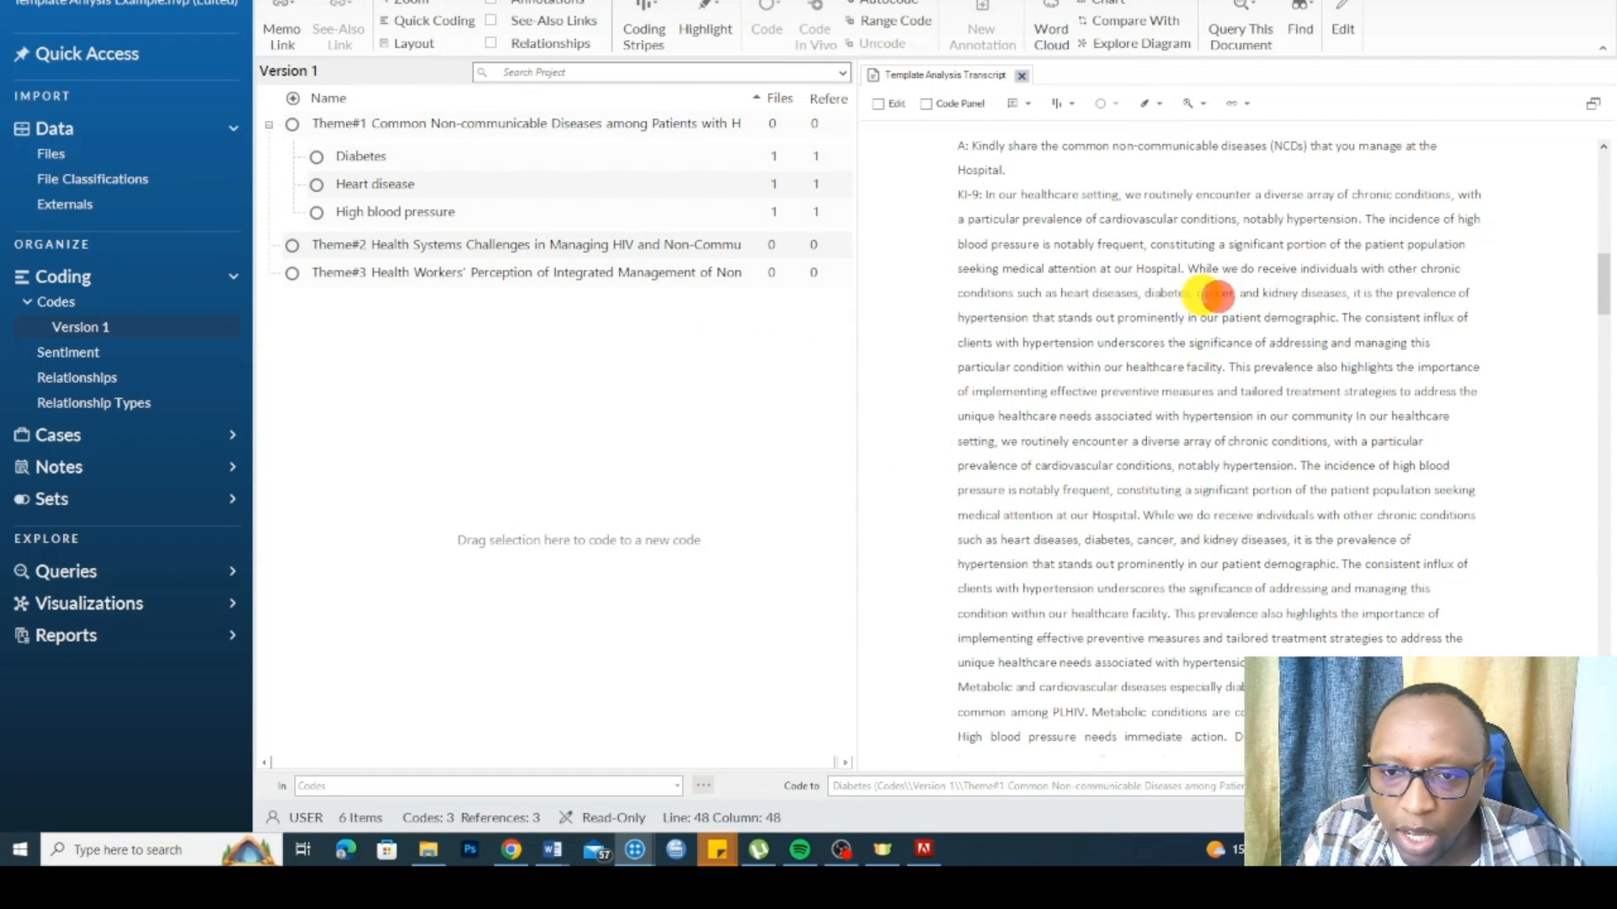
double_click(1199, 294)
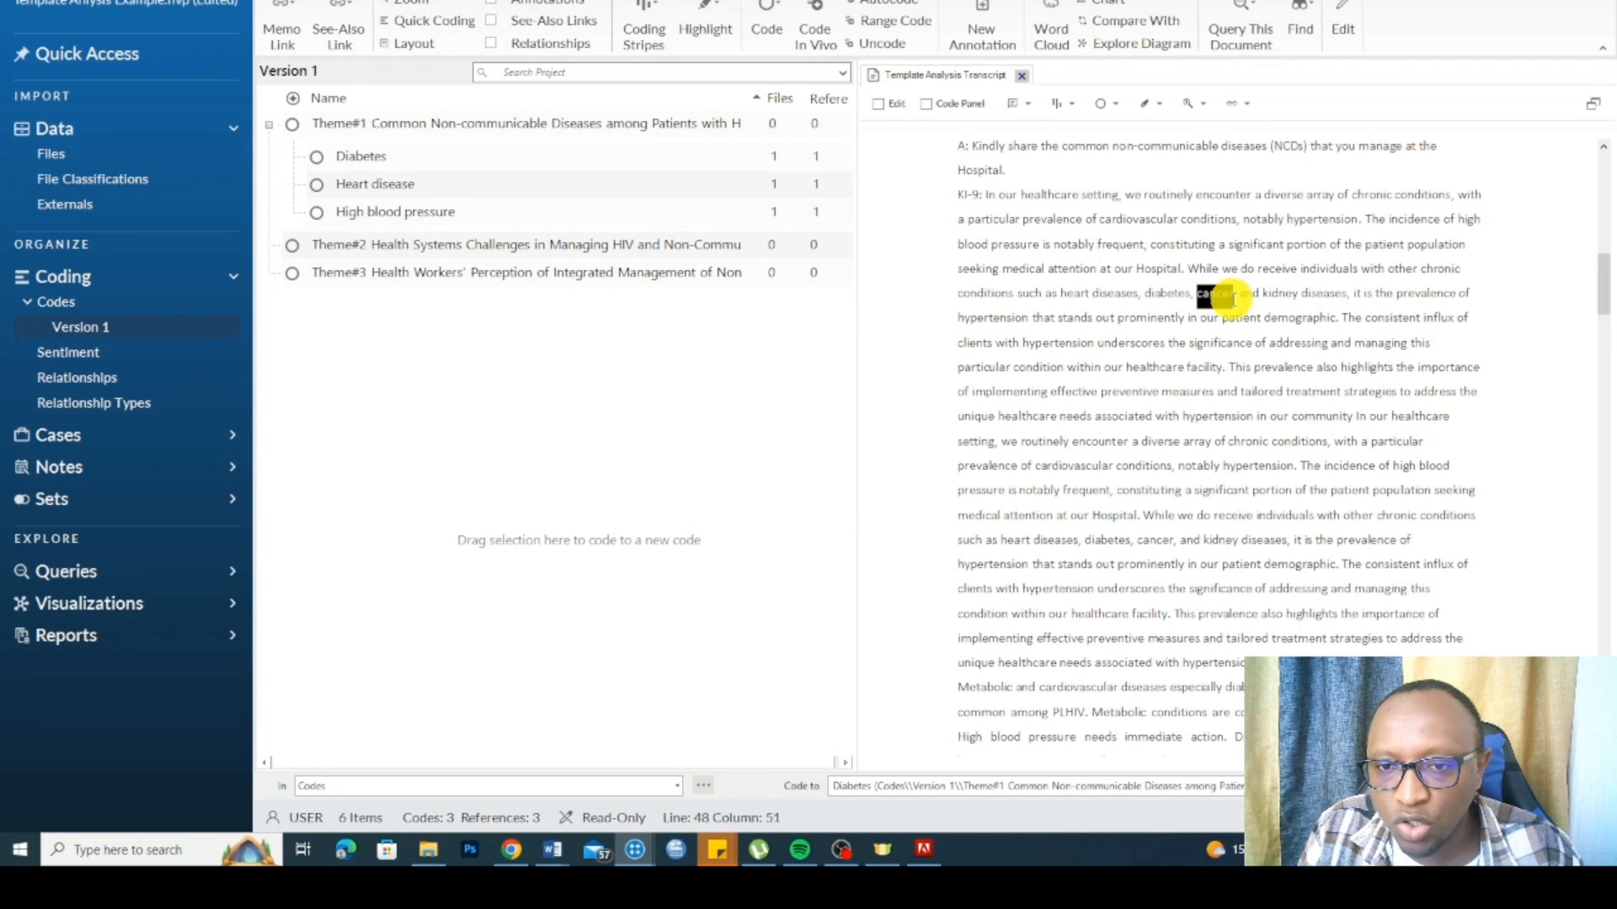
right_click(1203, 296)
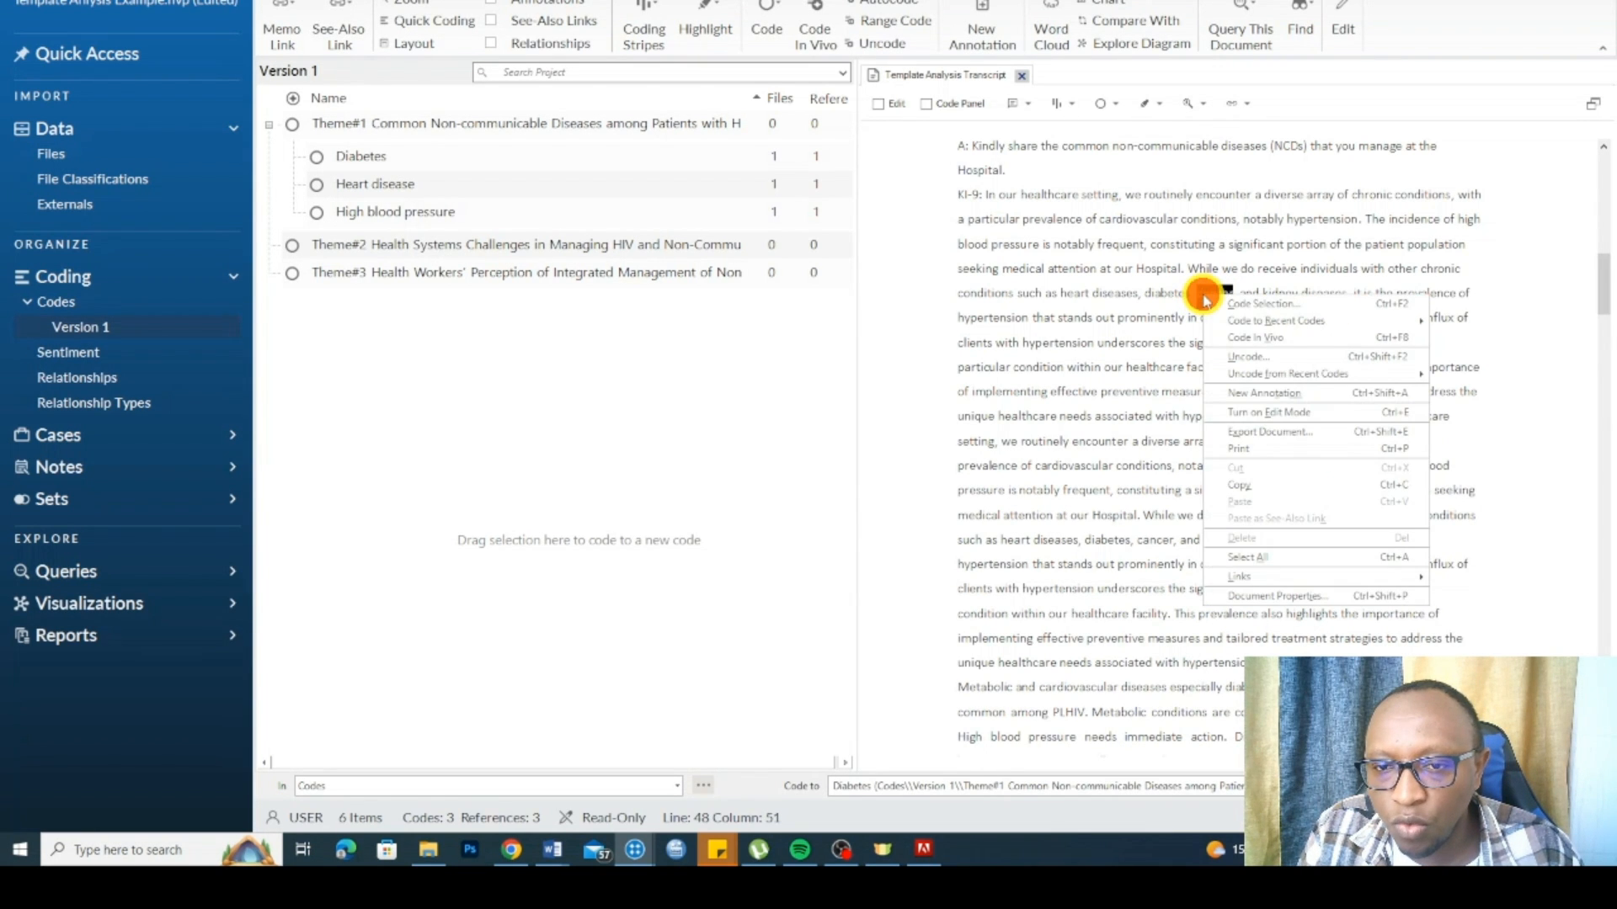
left_click(1254, 339)
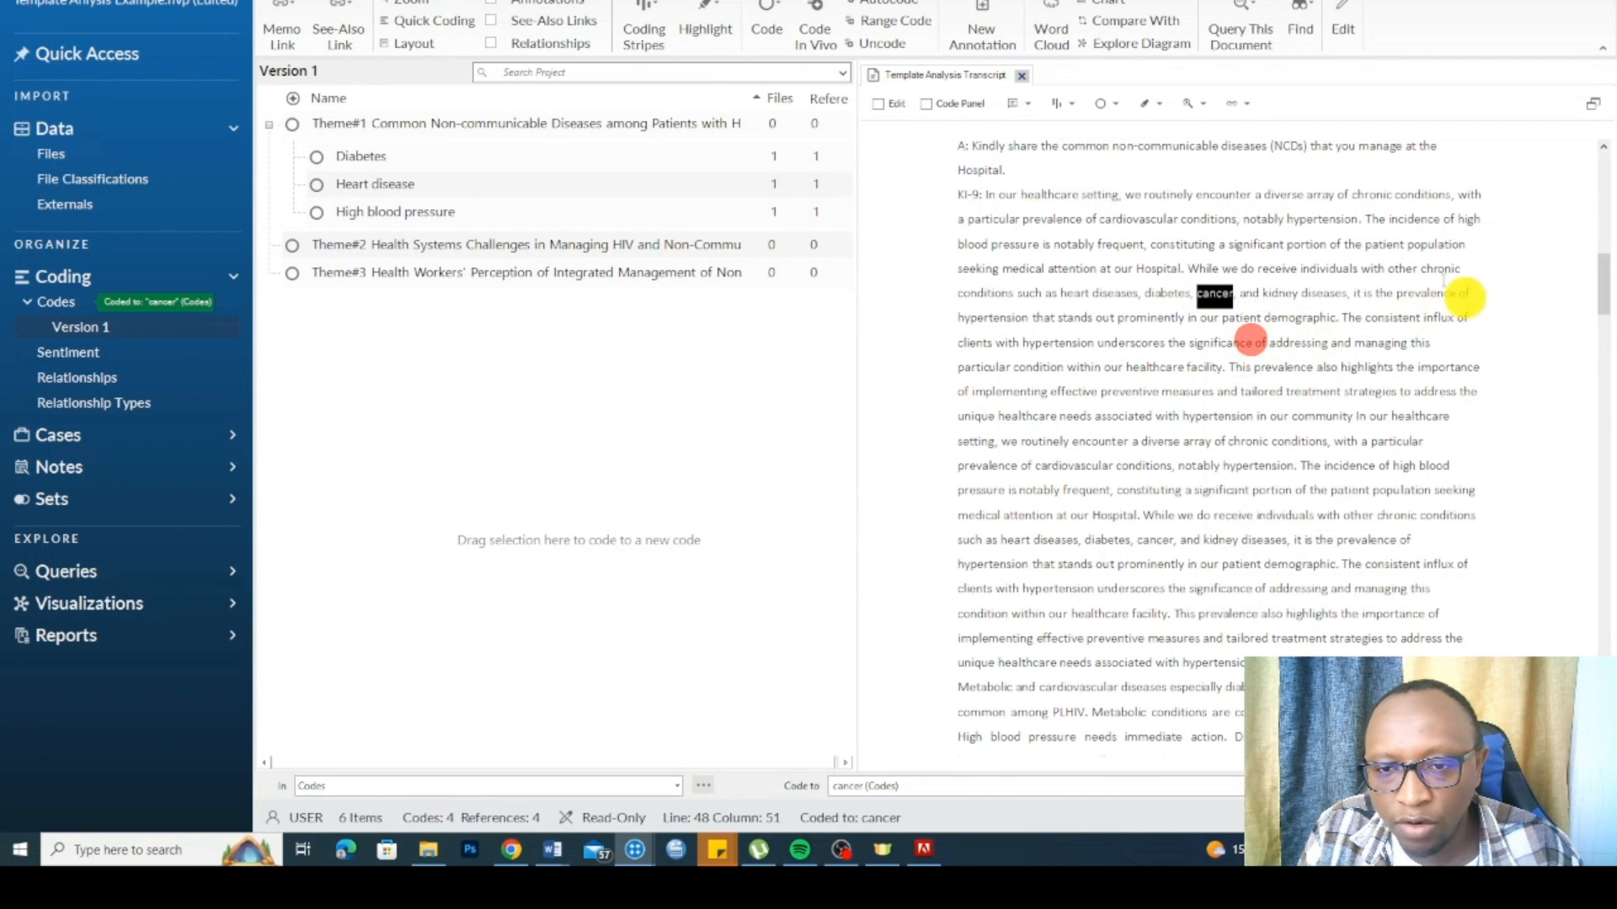
left_click(55, 301)
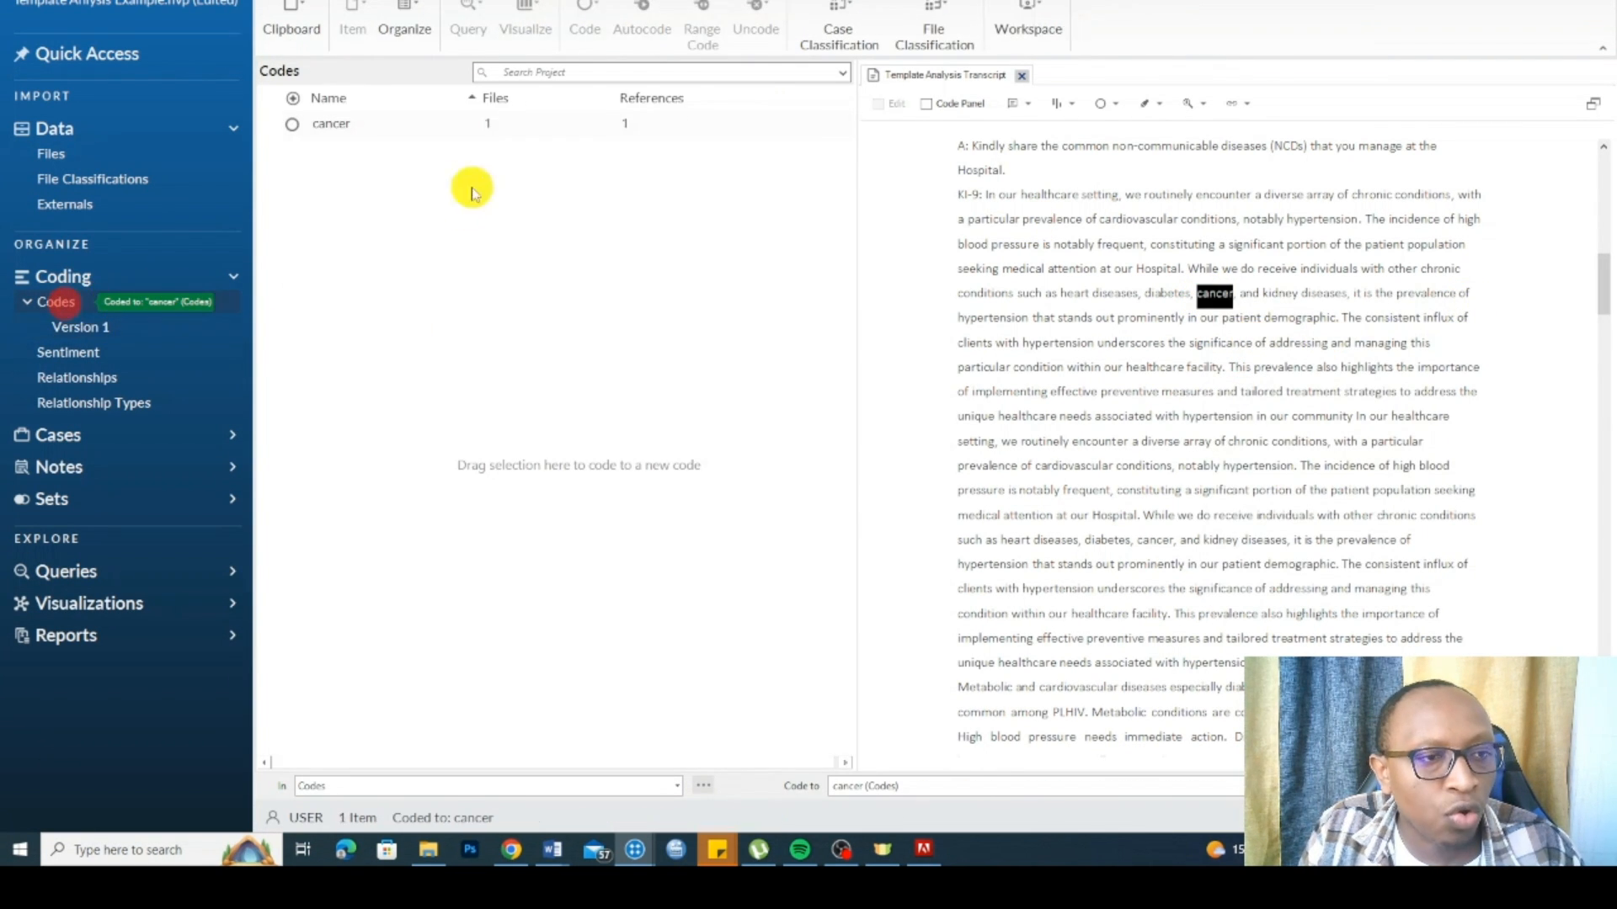
left_click(345, 133)
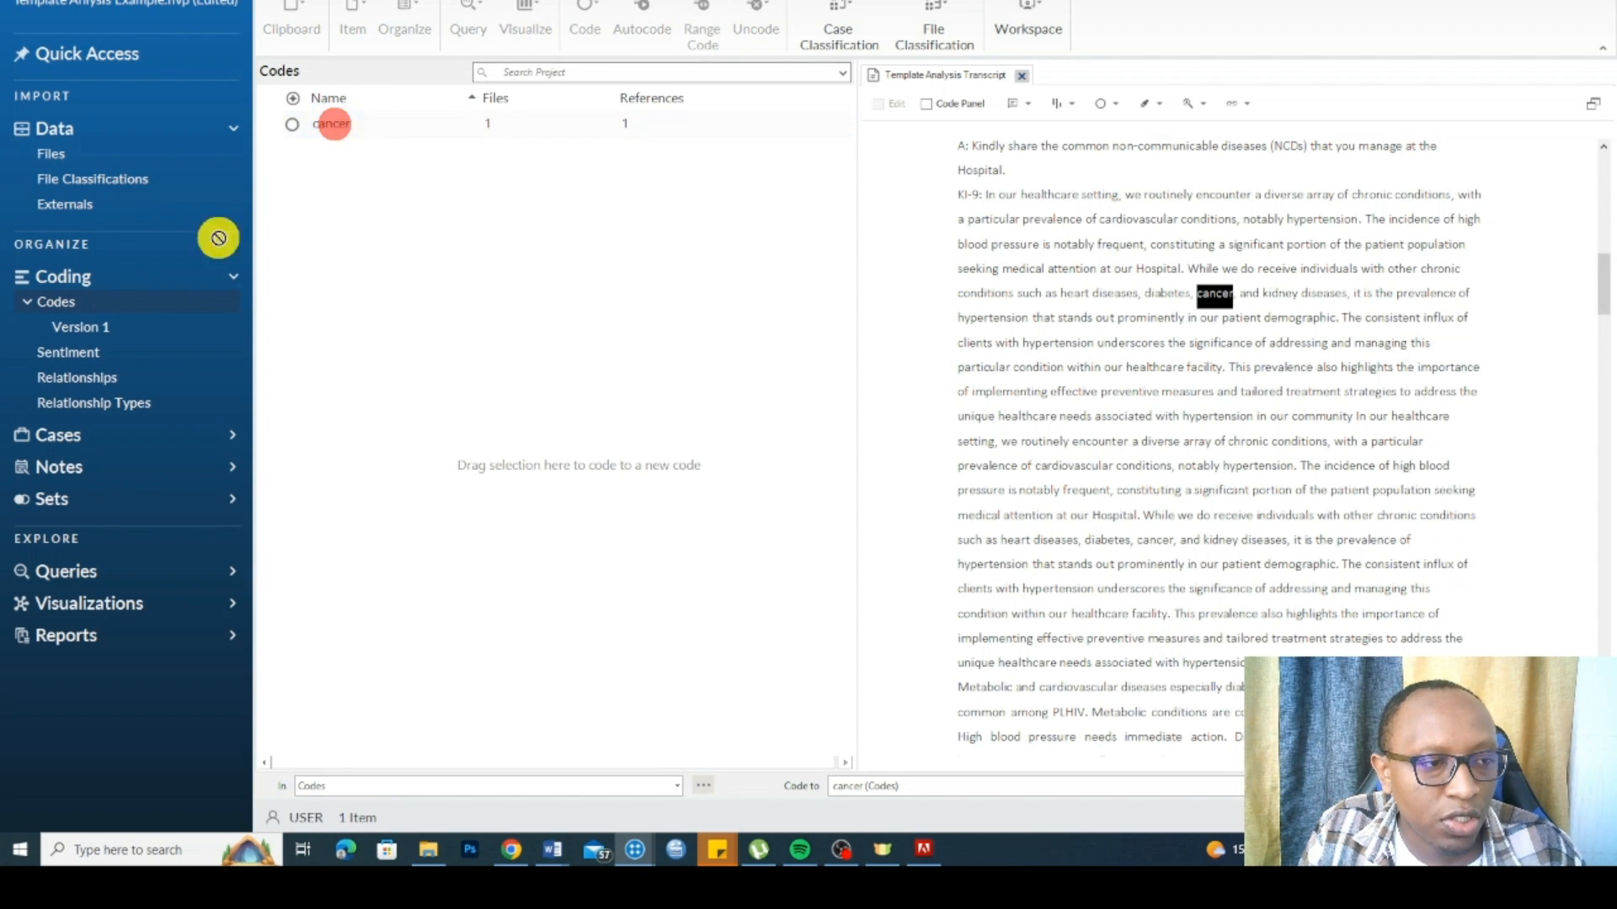
left_click(91, 329)
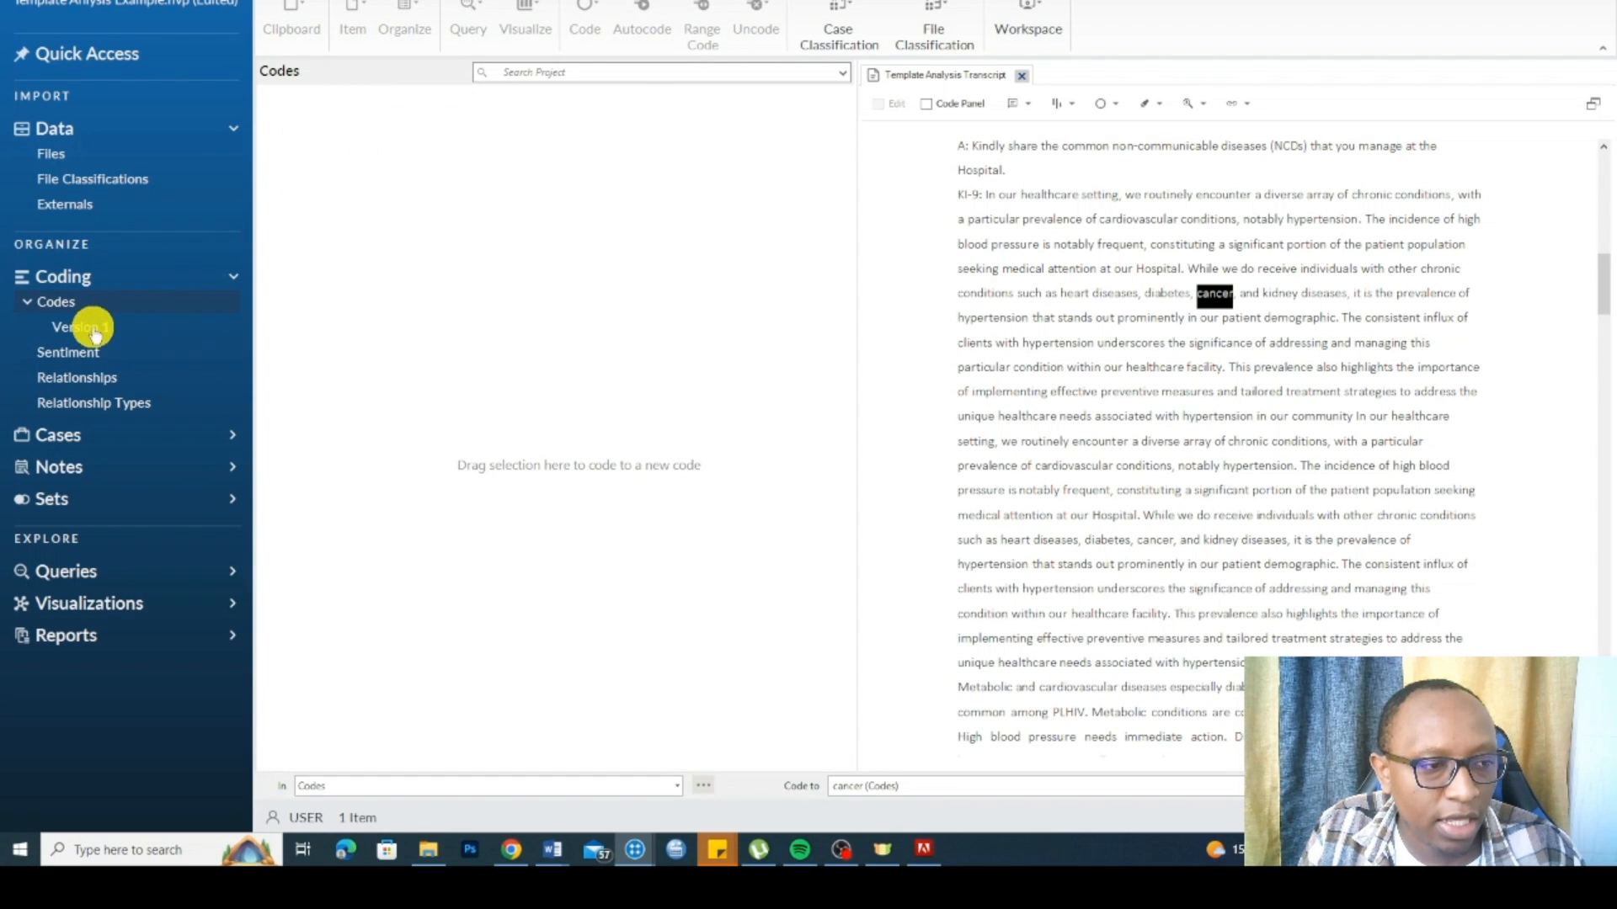
left_click(64, 307)
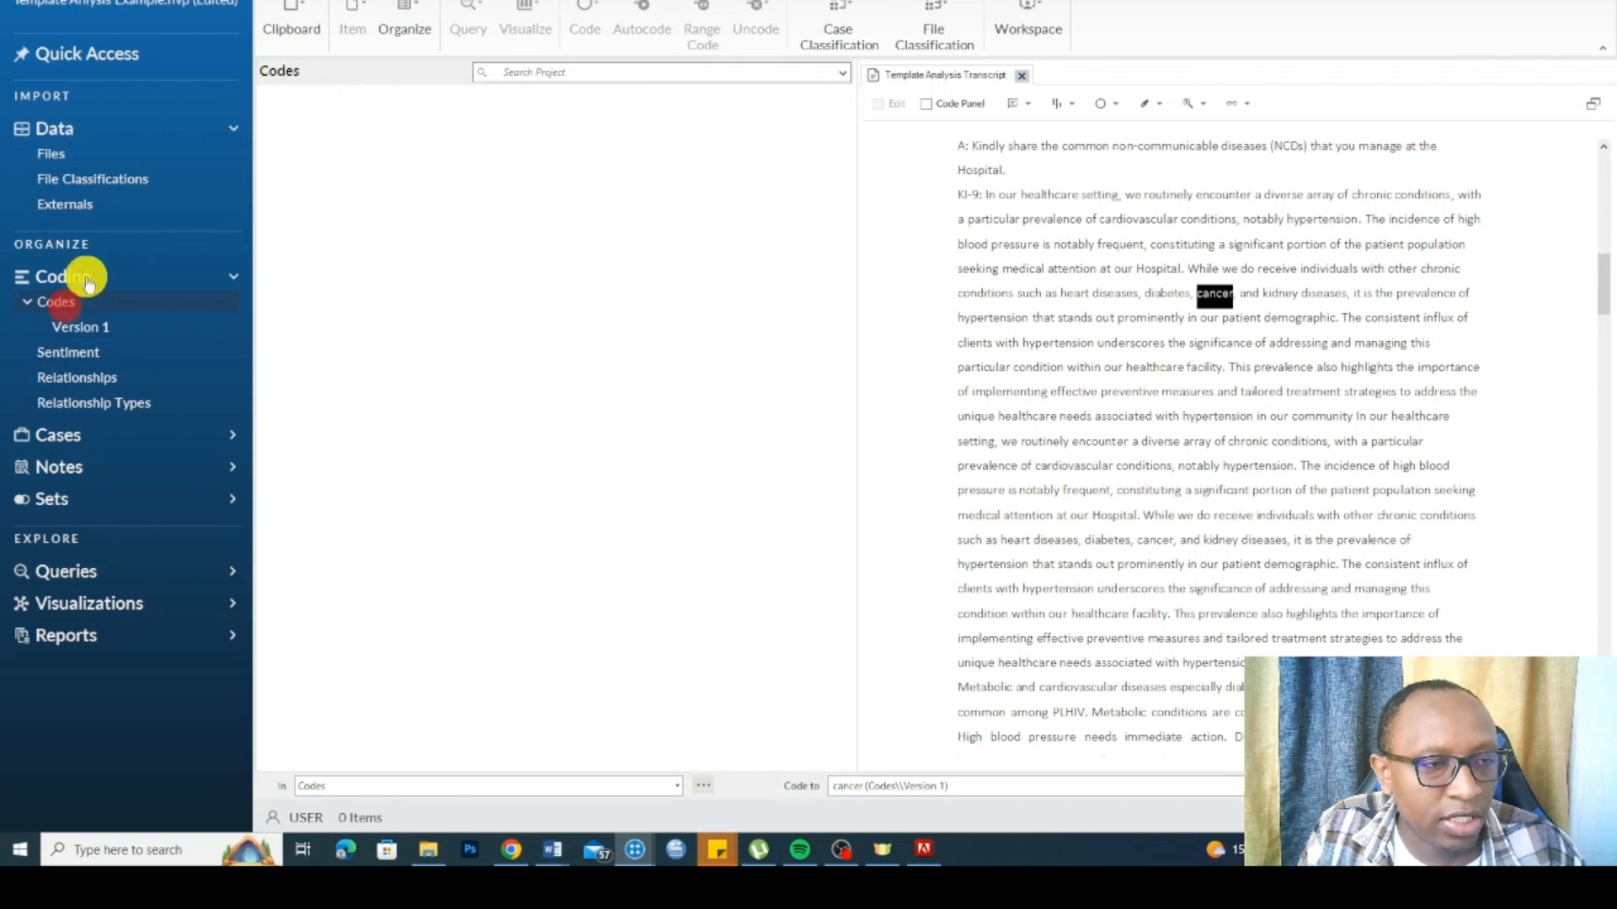
left_click(86, 335)
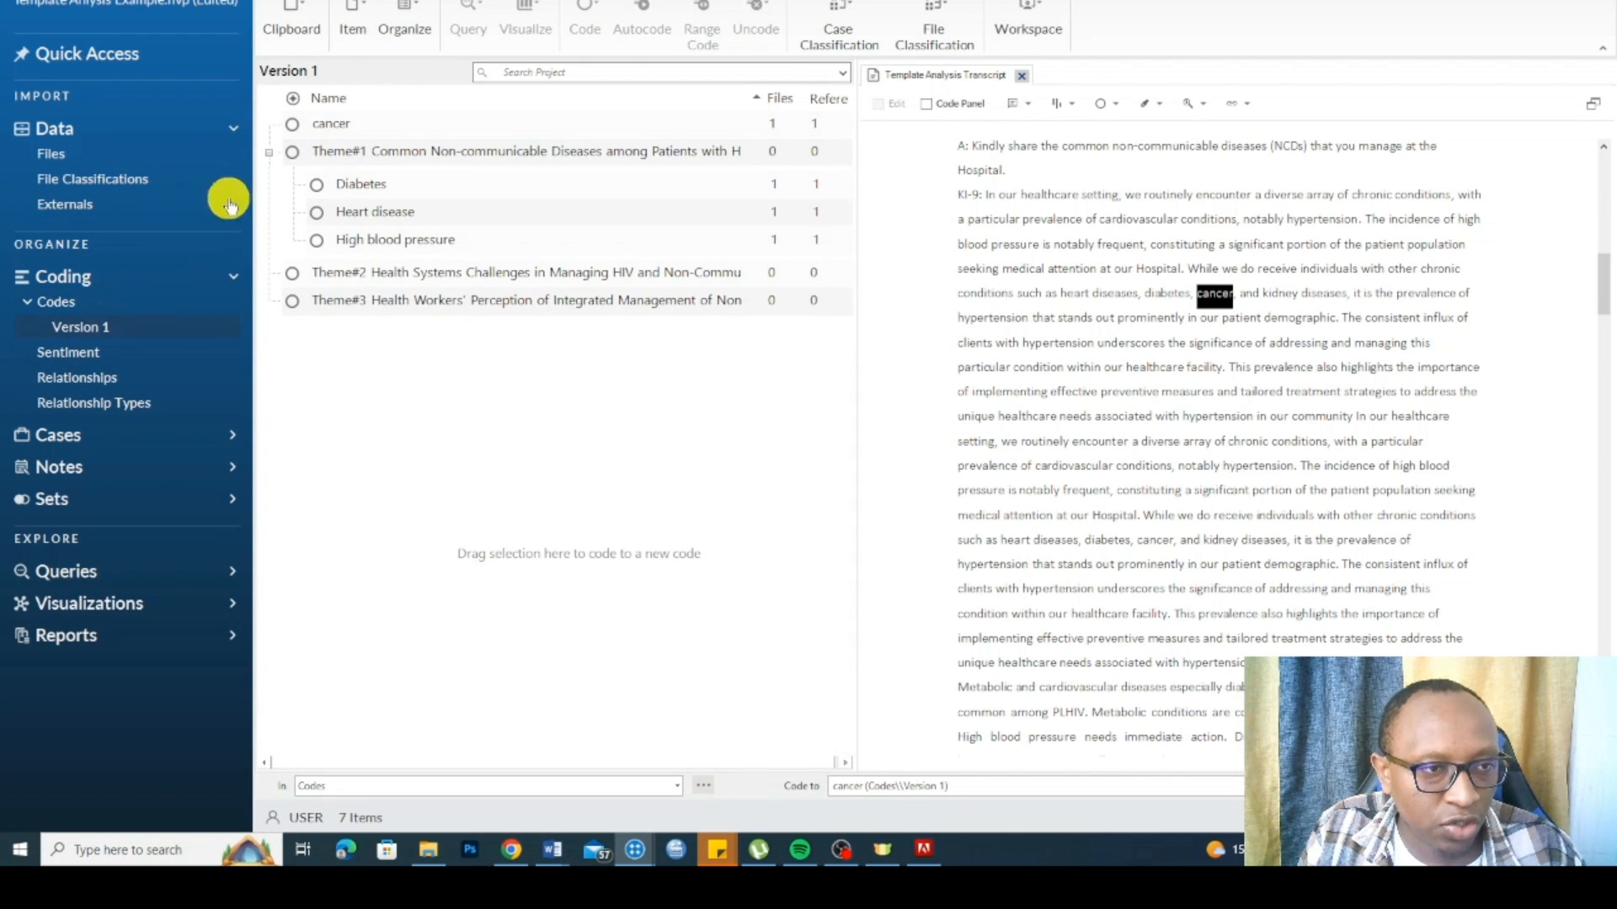
Step: Nest the "cancer" code under Theme#1 and aggregate the theme's coding from its children
left_click(321, 126)
left_click_drag(320, 126, 417, 153)
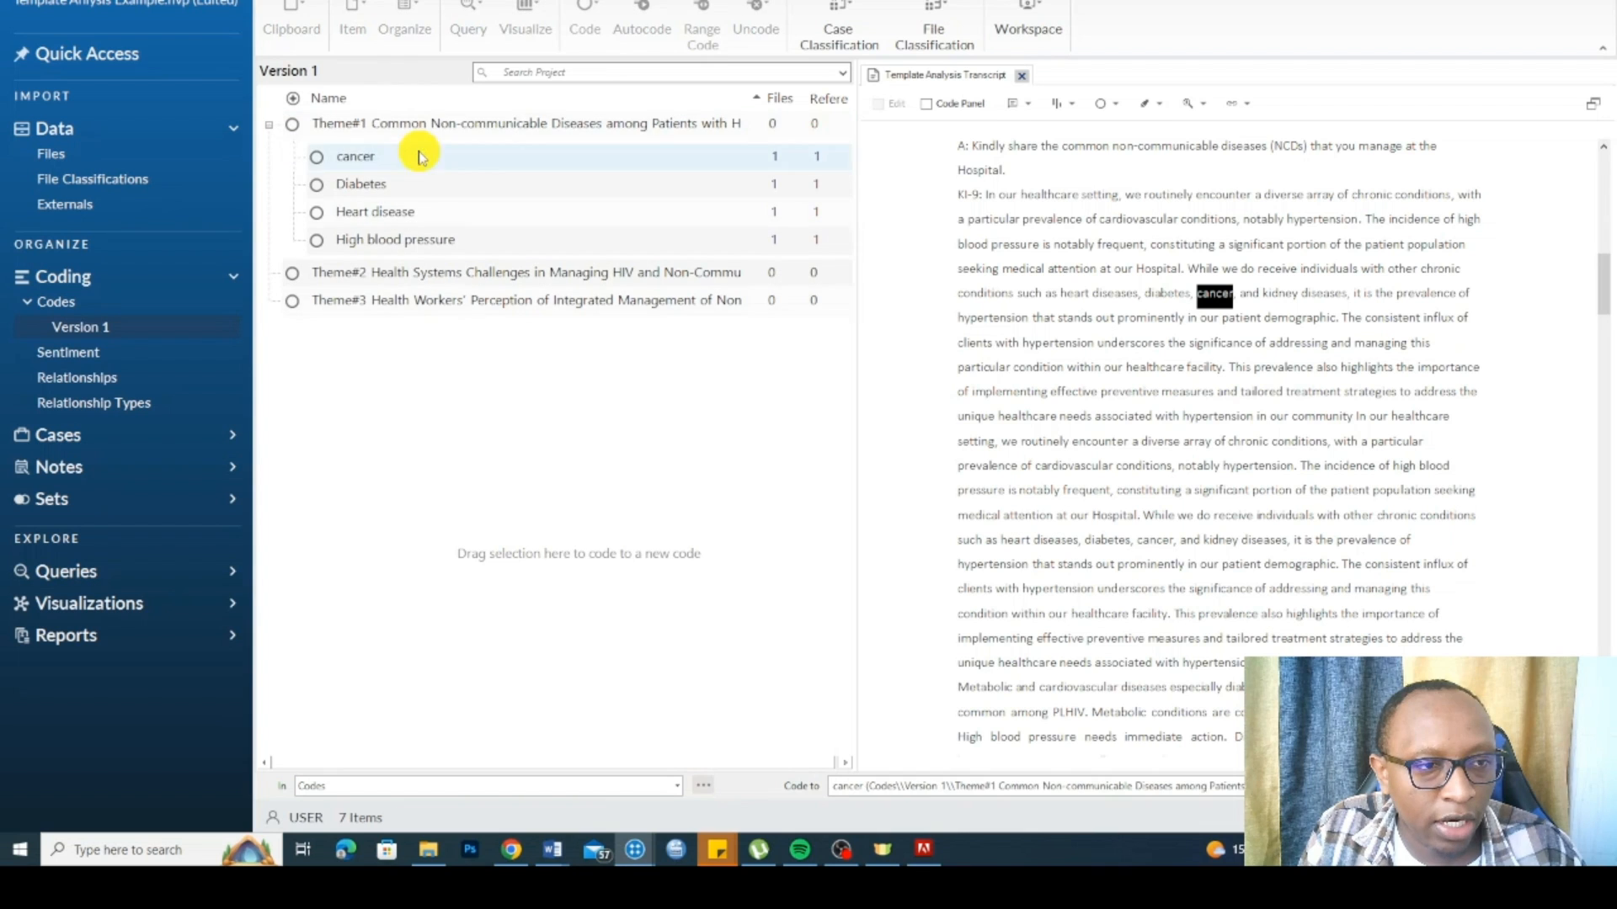
right_click(523, 135)
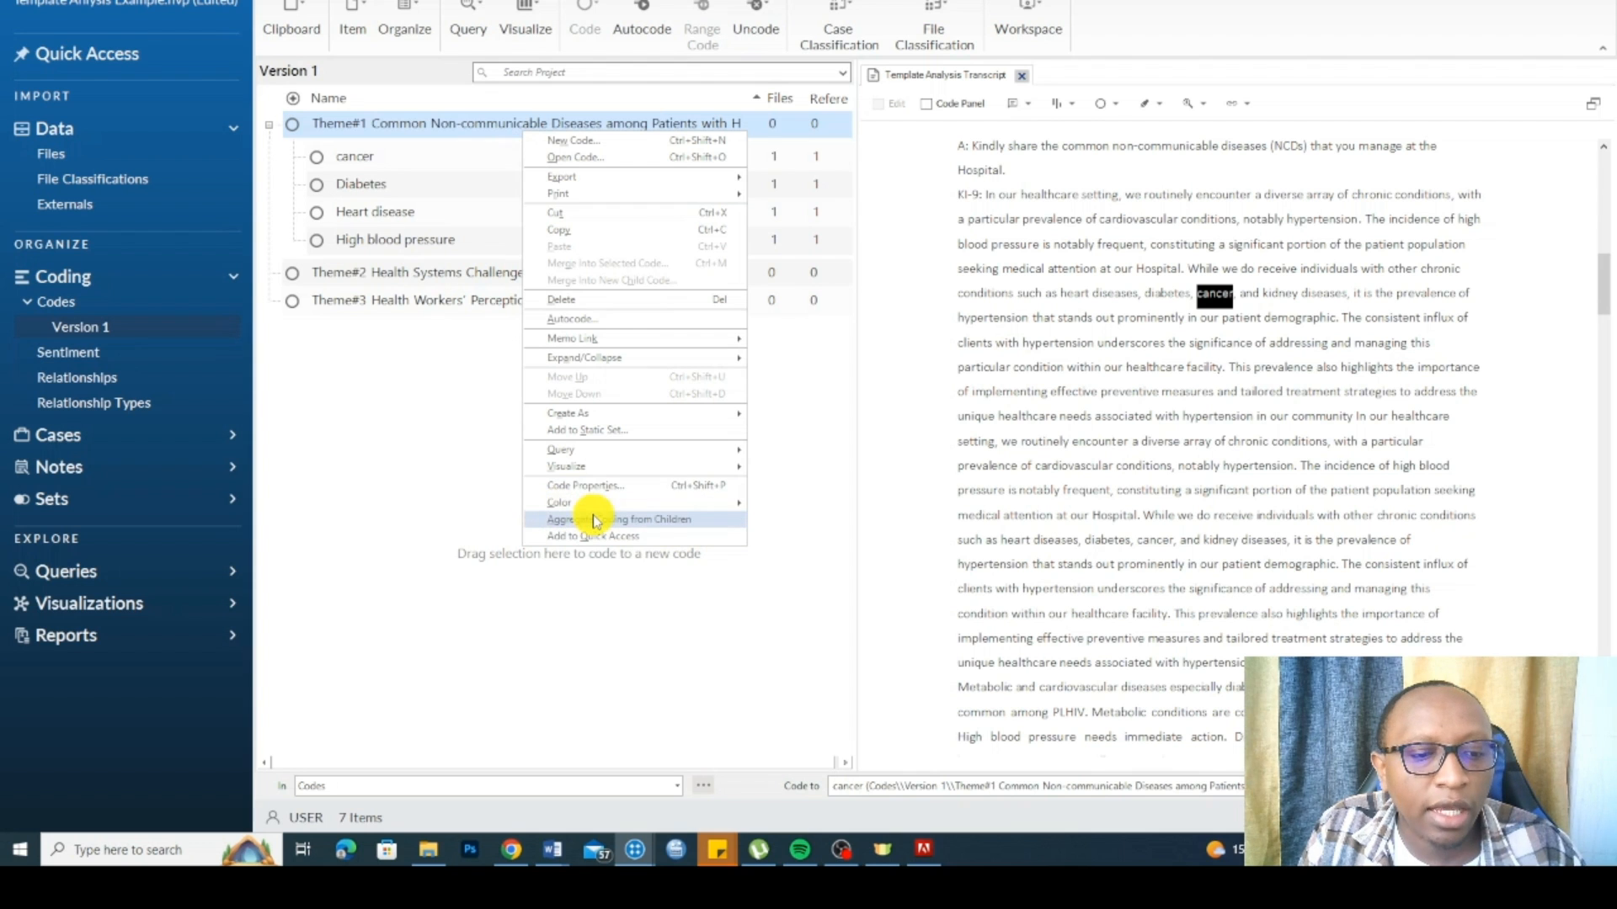
left_click(654, 522)
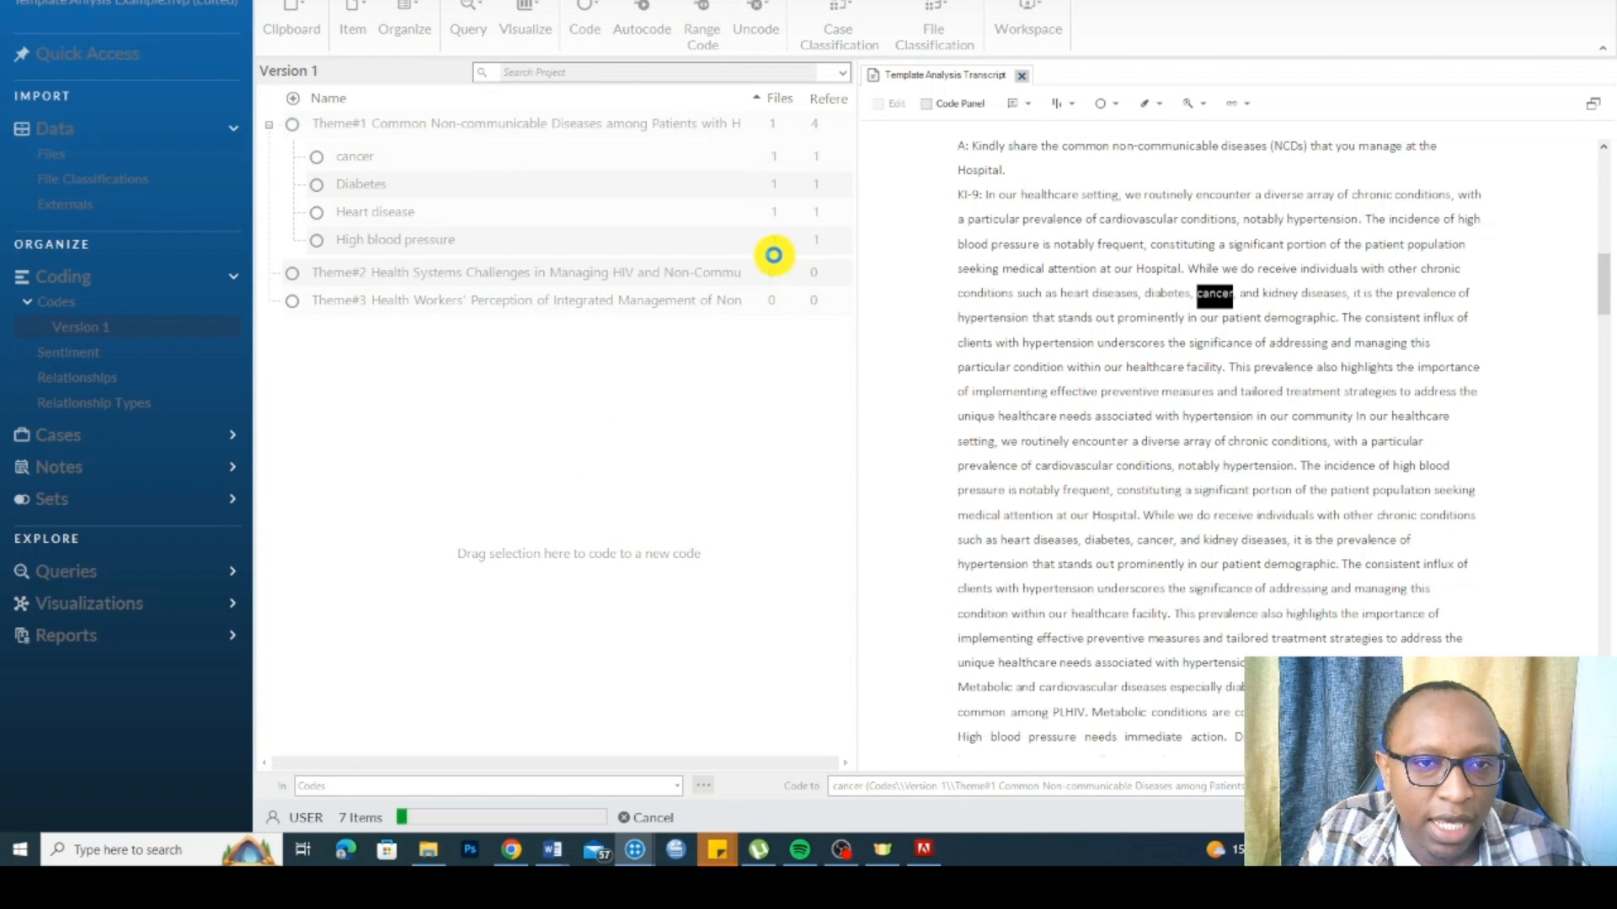
Step: Rename the "cancer" child code as "Cancer"
right_click(363, 157)
left_click(372, 277)
type("Cancer")
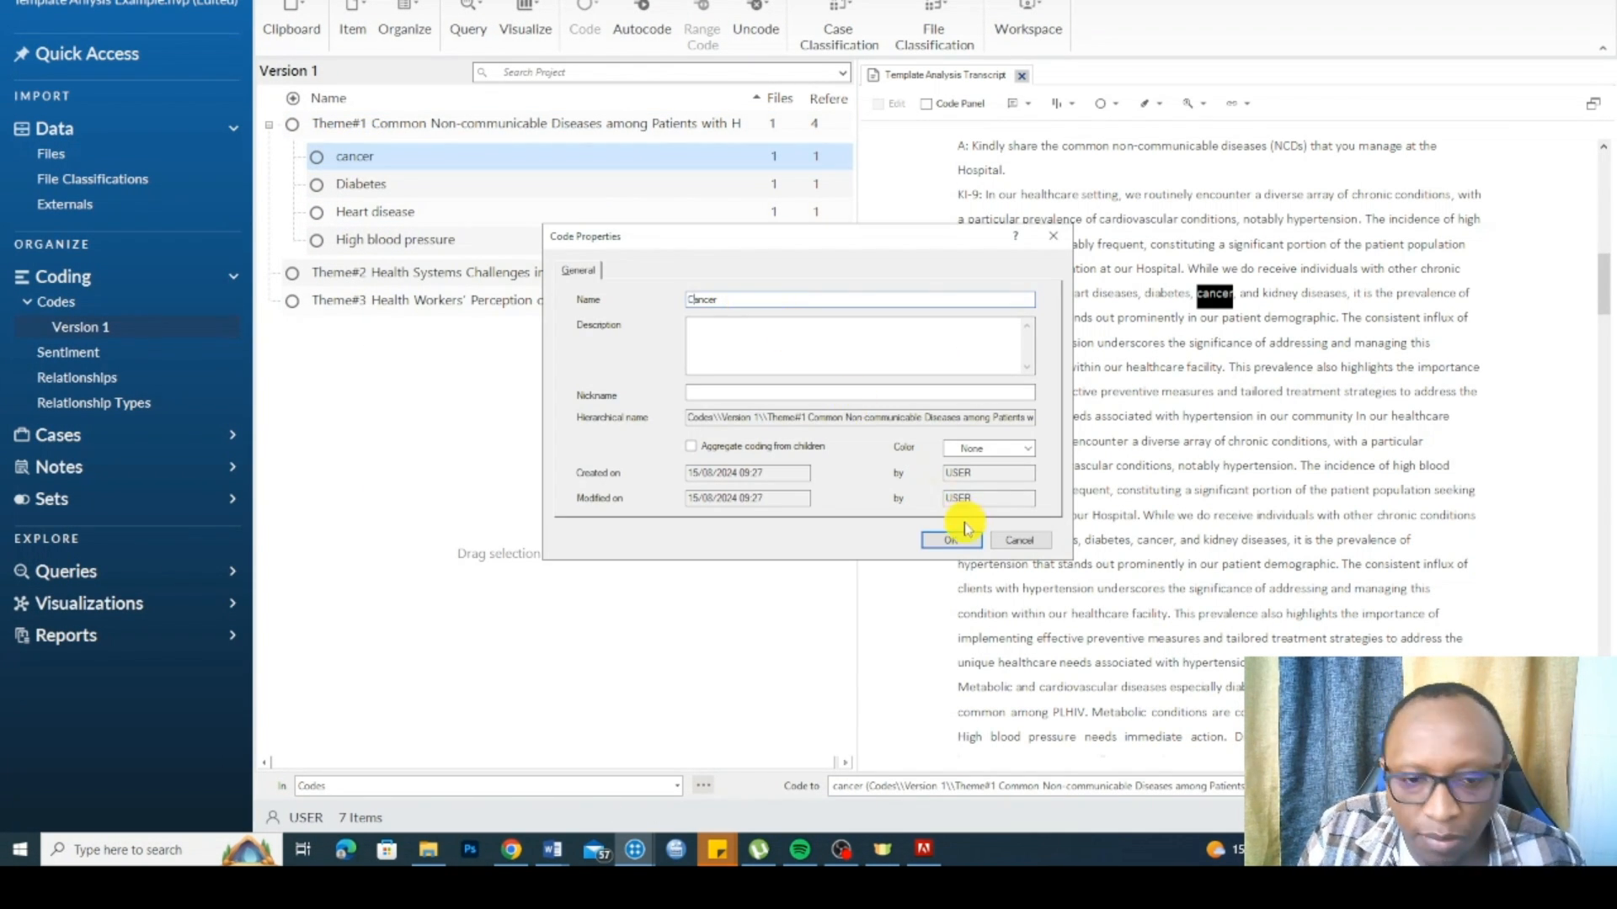
left_click(950, 539)
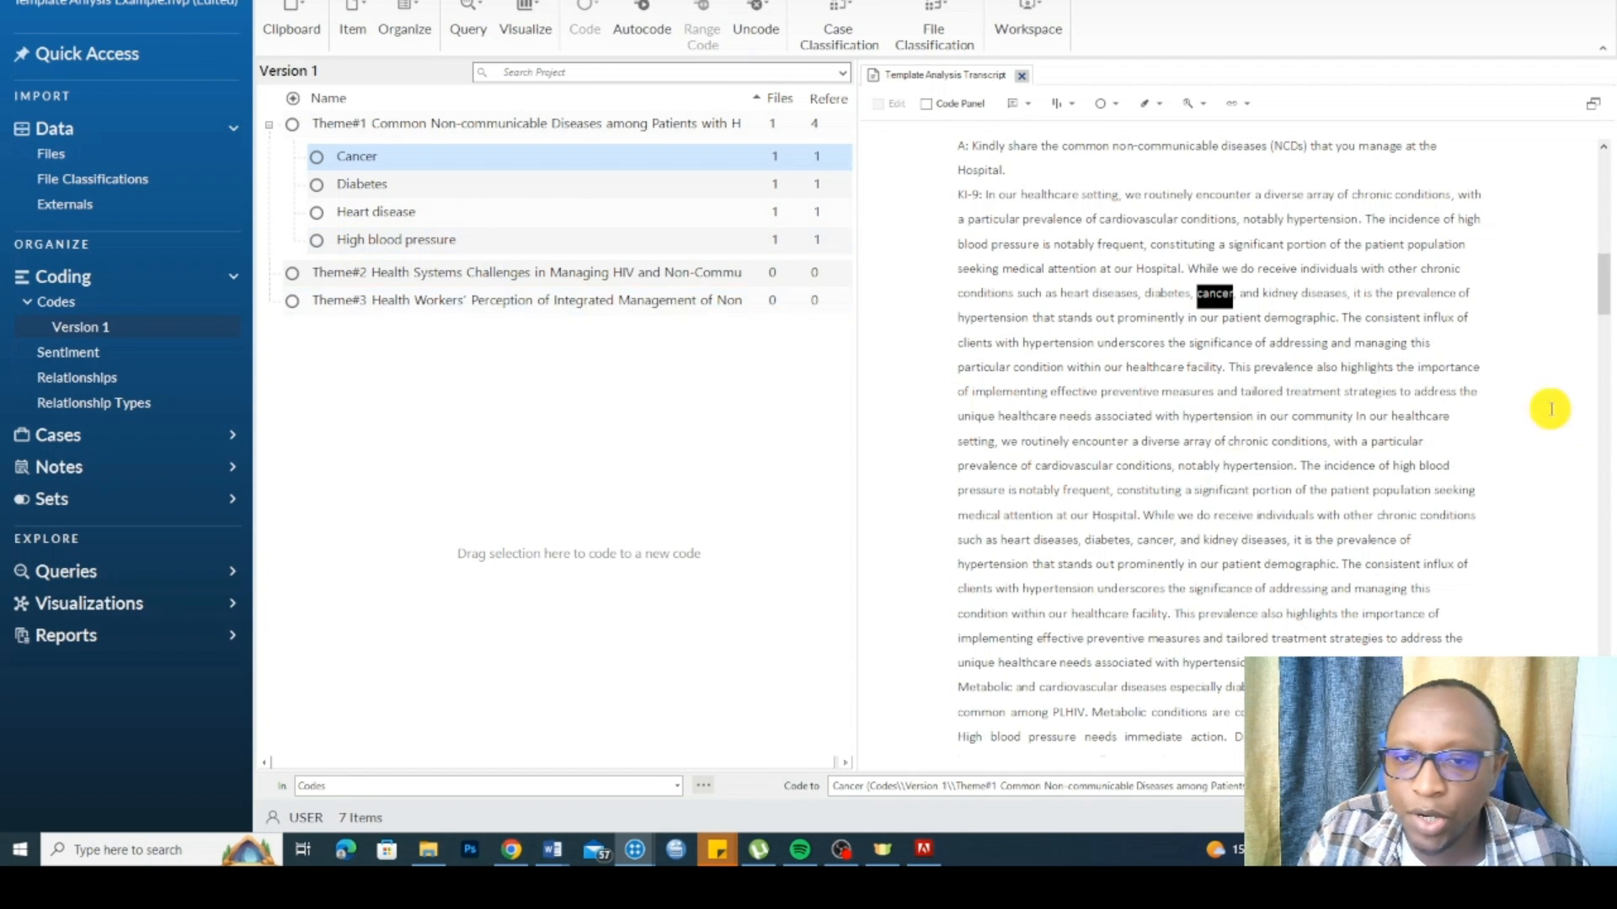
Step: Code KI-9's words "kidney diseases" in vivo and move the resulting code into the Version 1 folder
left_click(1260, 295)
left_click_drag(1264, 292, 1346, 294)
right_click(1301, 295)
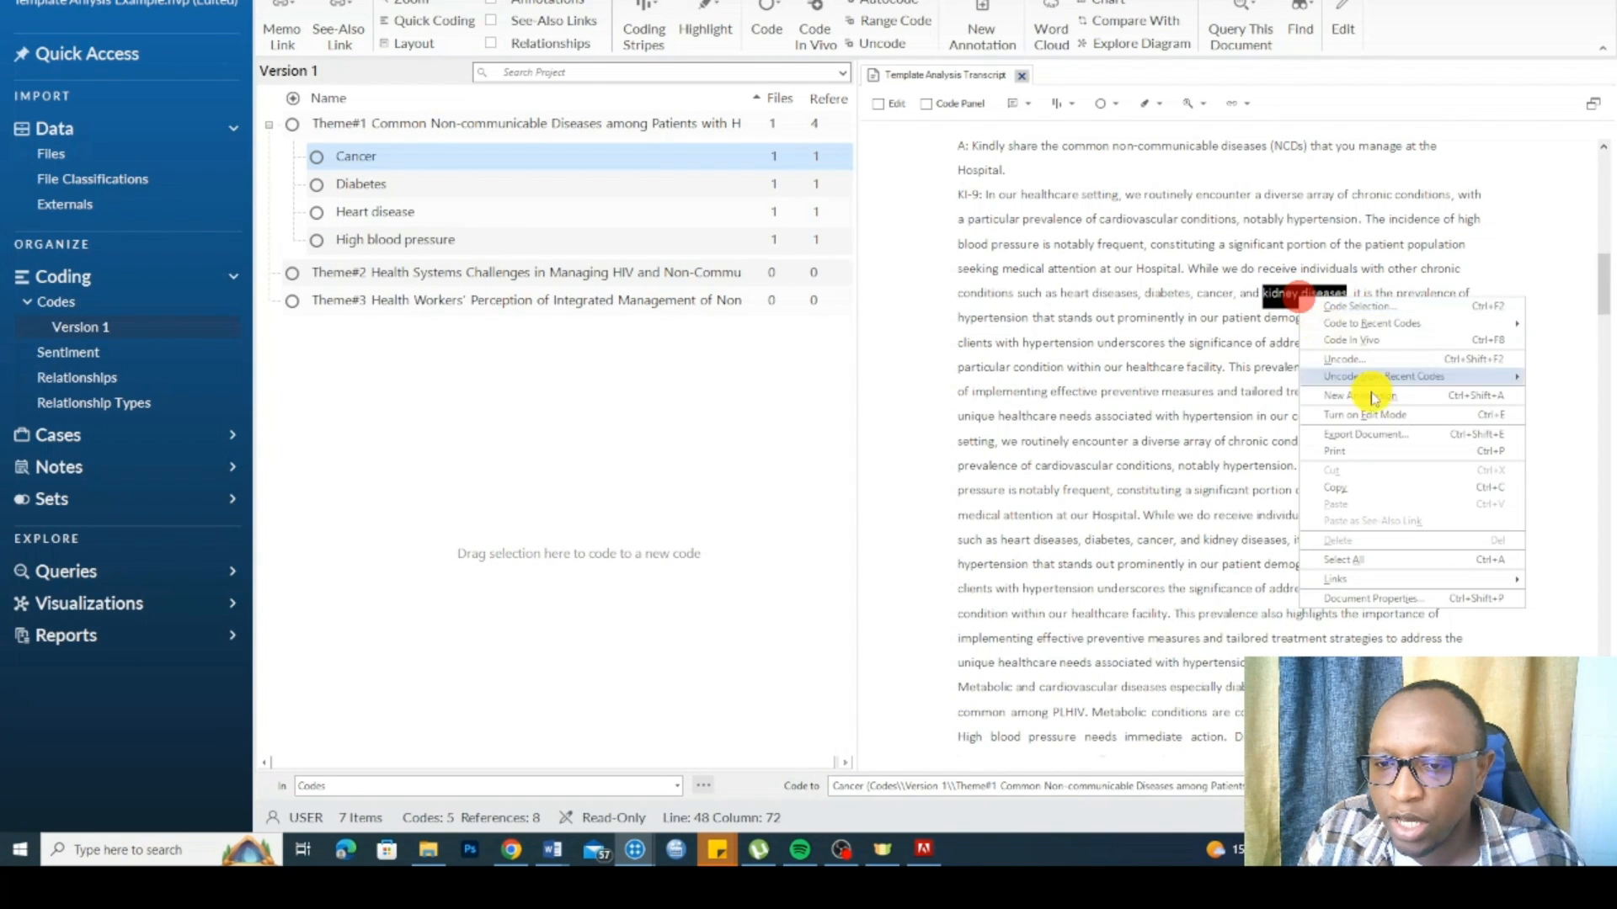
left_click(1383, 336)
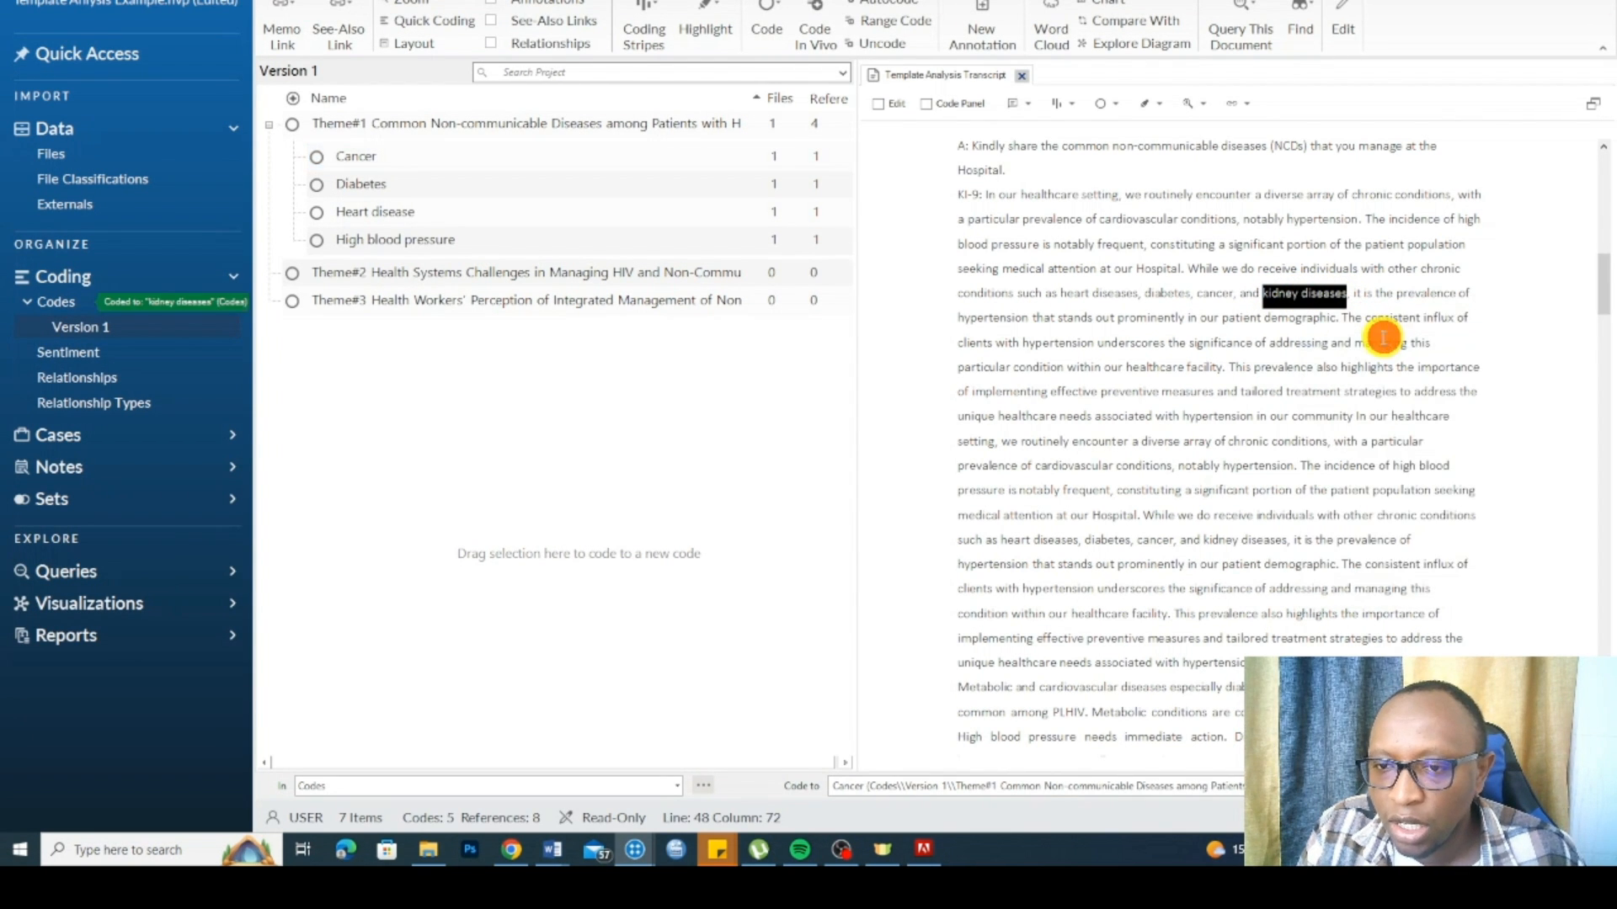
left_click(57, 301)
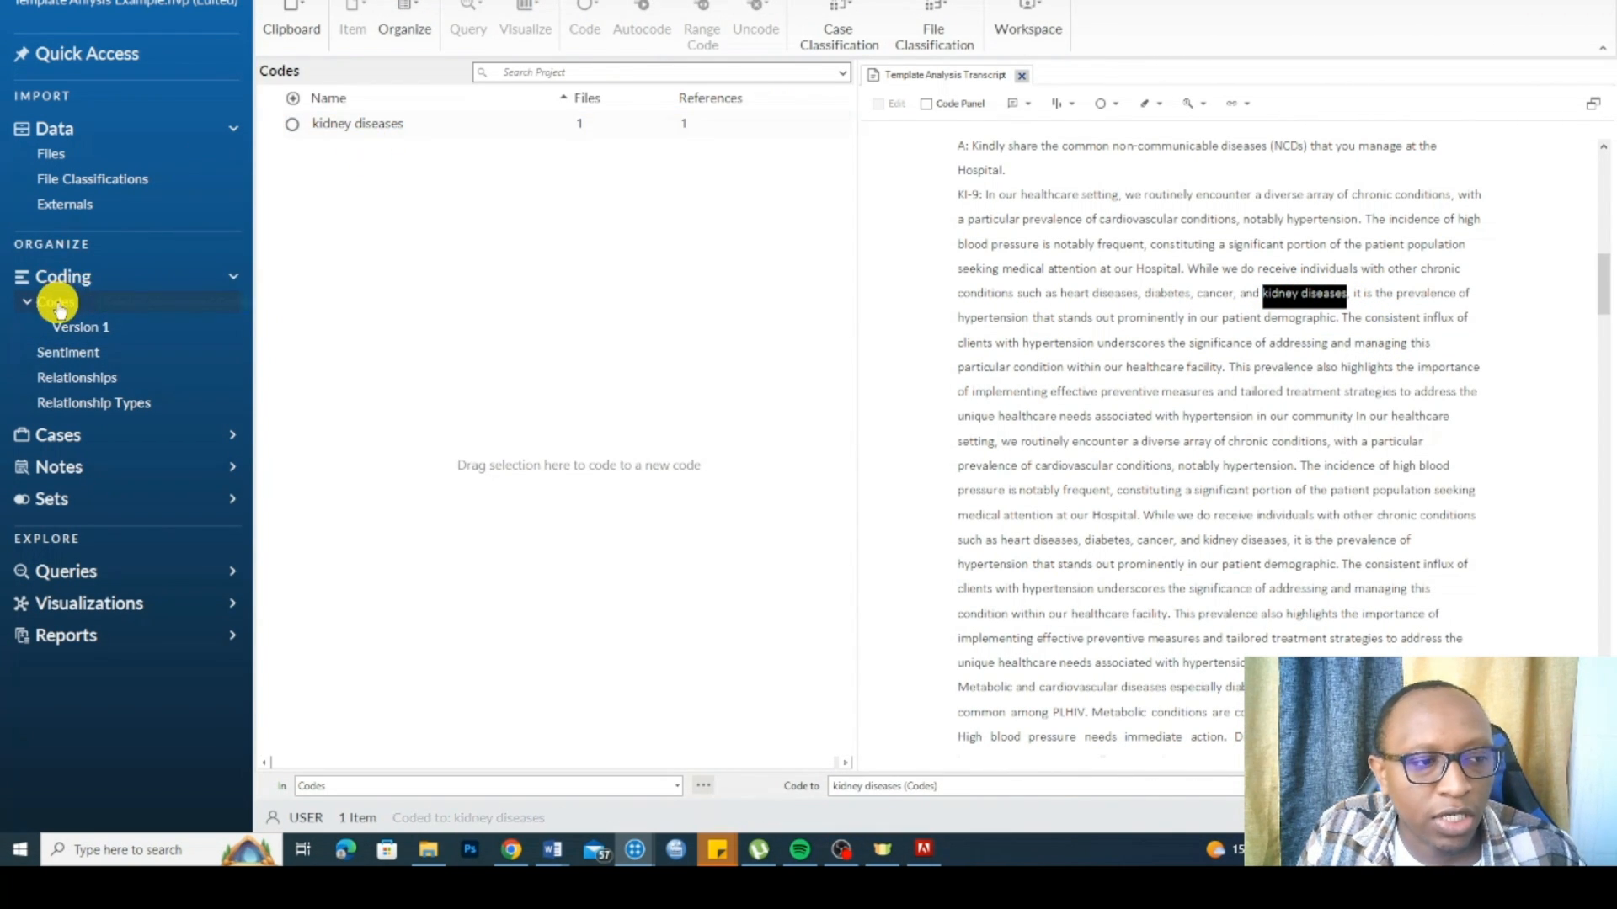
left_click(361, 123)
left_click_drag(322, 123, 85, 329)
left_click(85, 329)
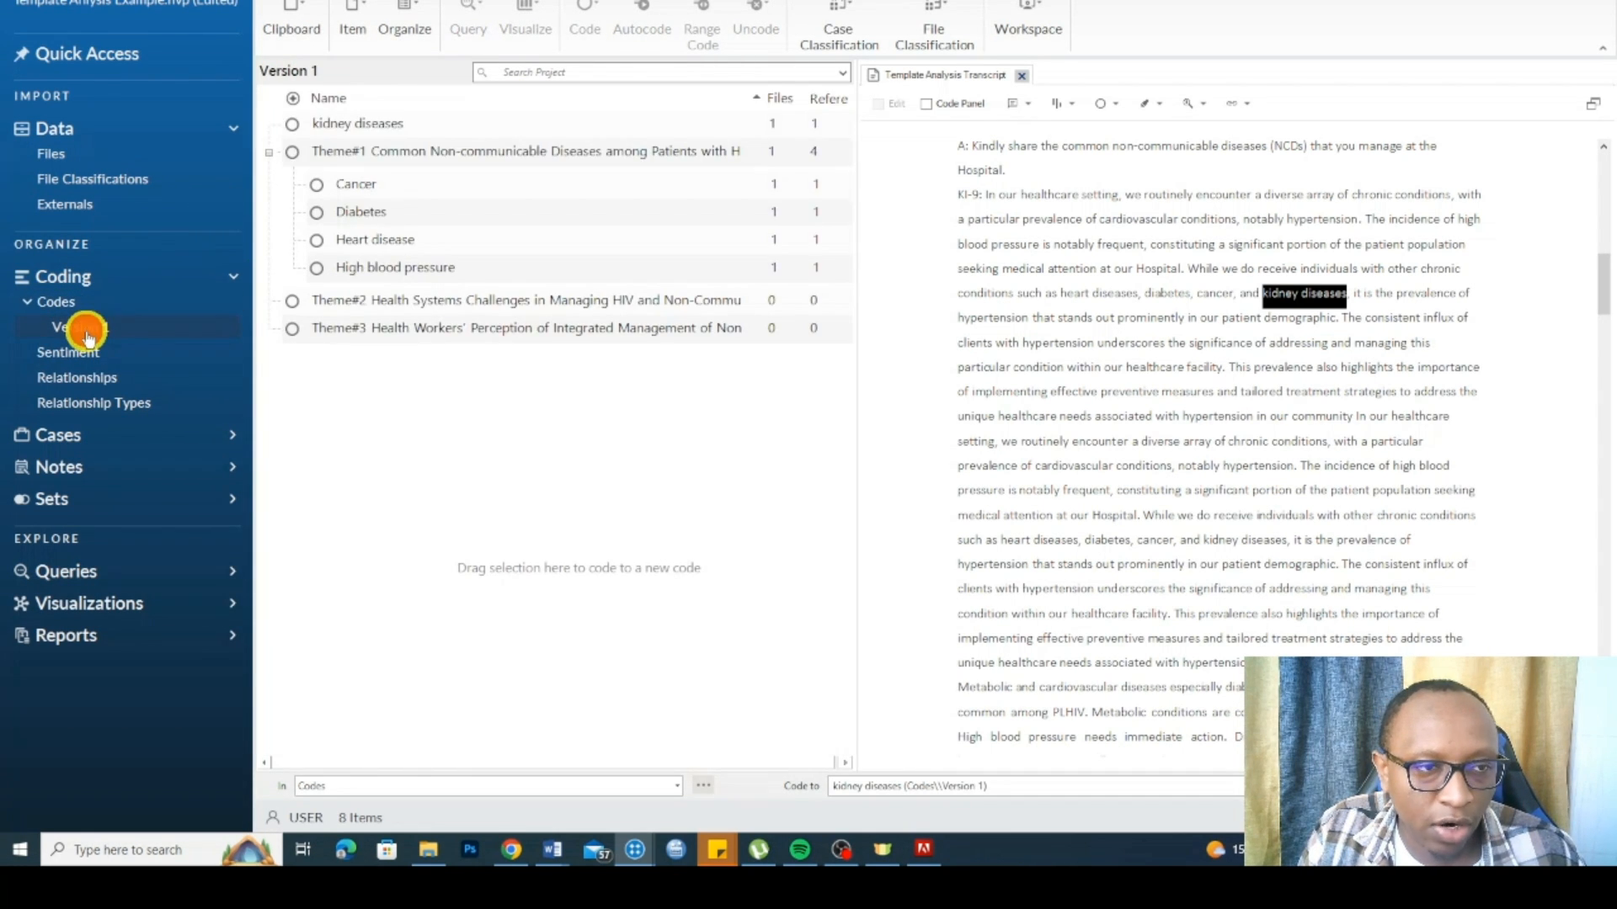
Step: Nest the "kidney diseases" code under Theme#1 and rename it as "Kidney diseases"
left_click(349, 126)
left_click_drag(465, 131, 418, 155)
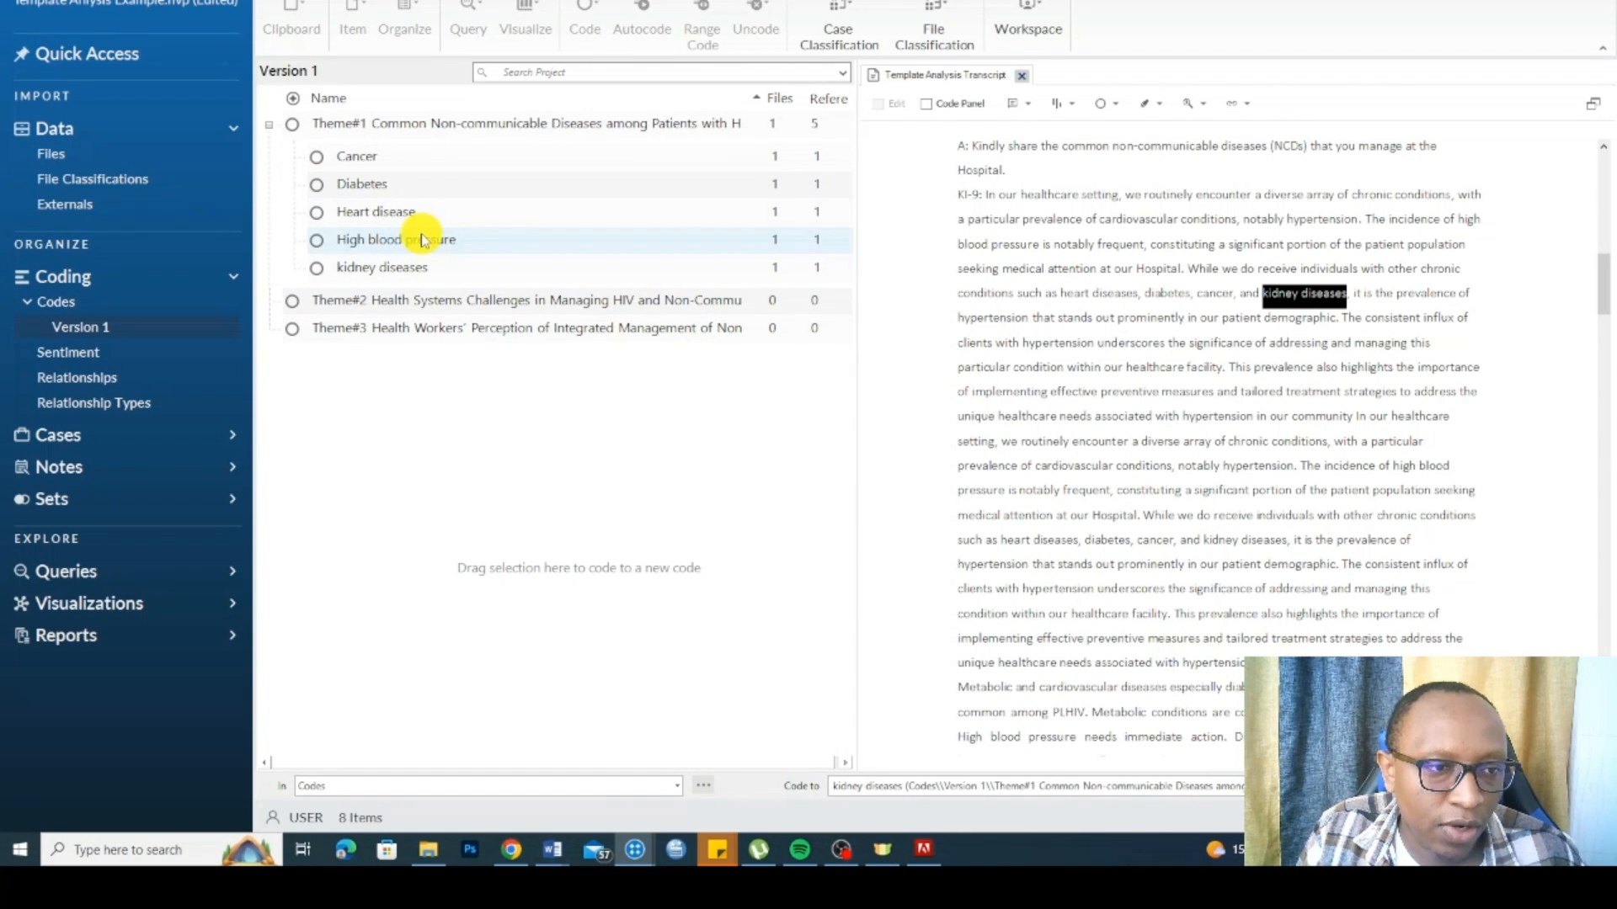
right_click(398, 268)
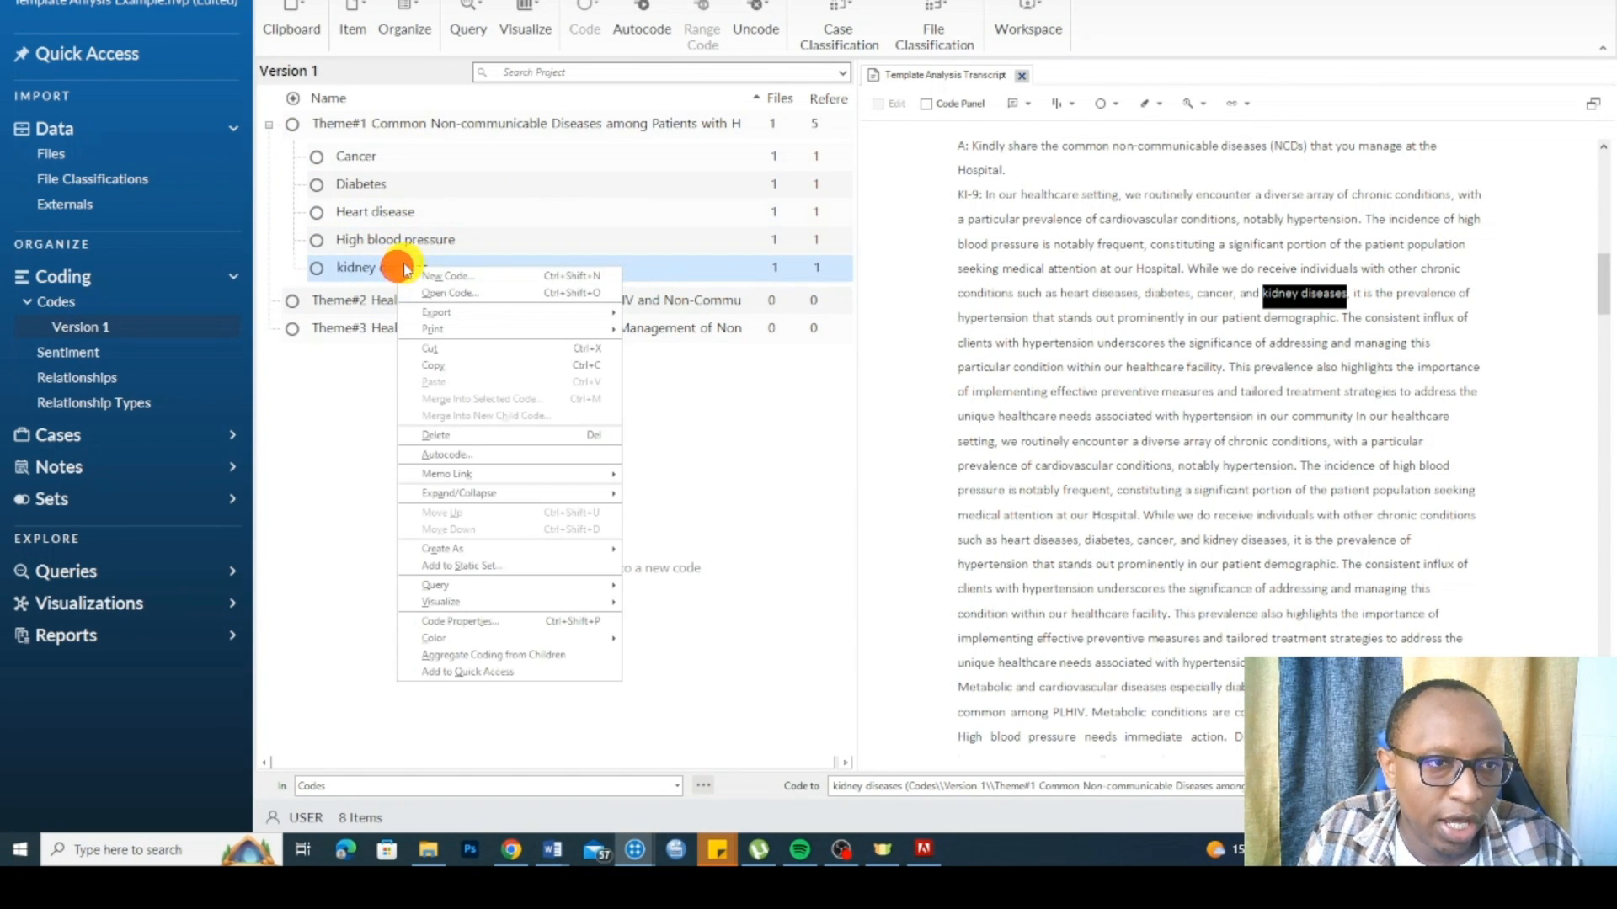
left_click(455, 621)
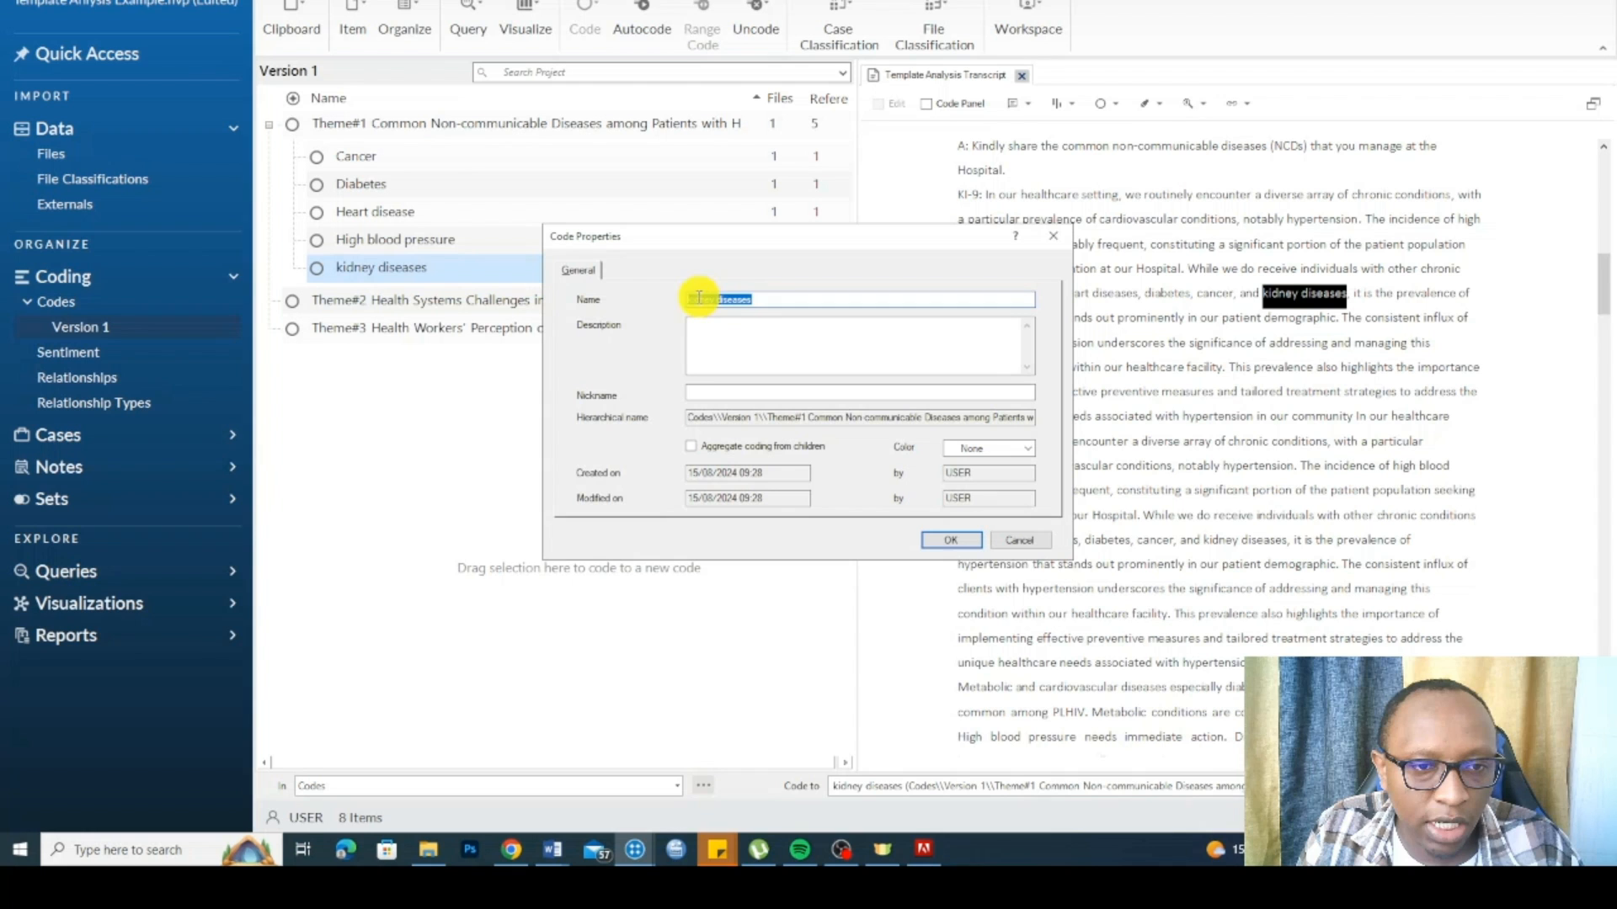
left_click(692, 300)
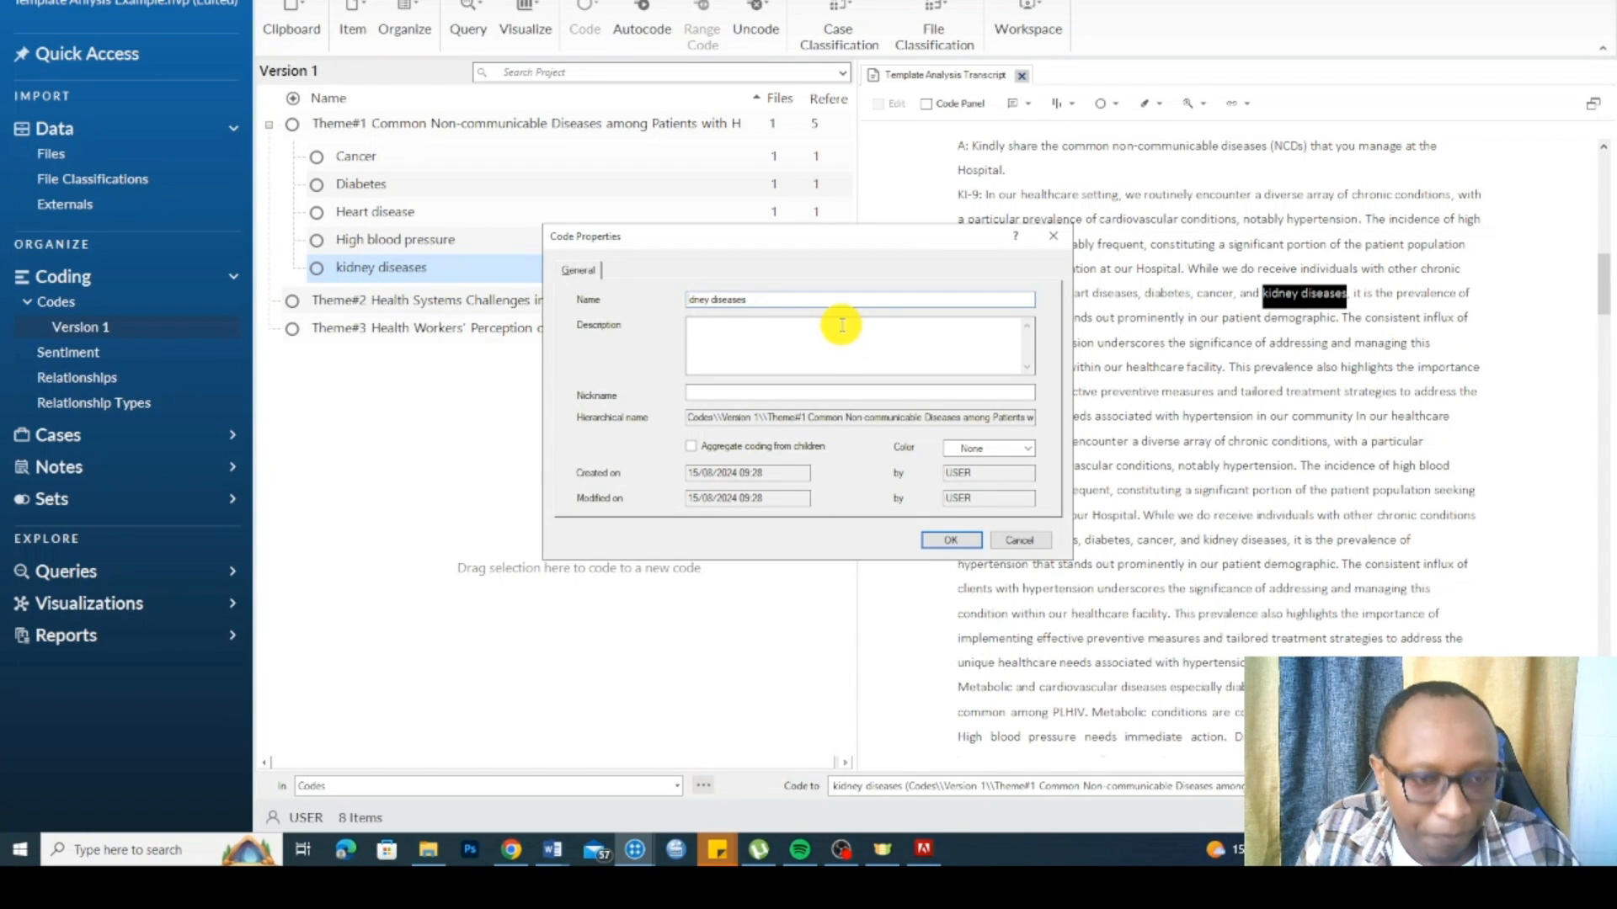
type("Ki")
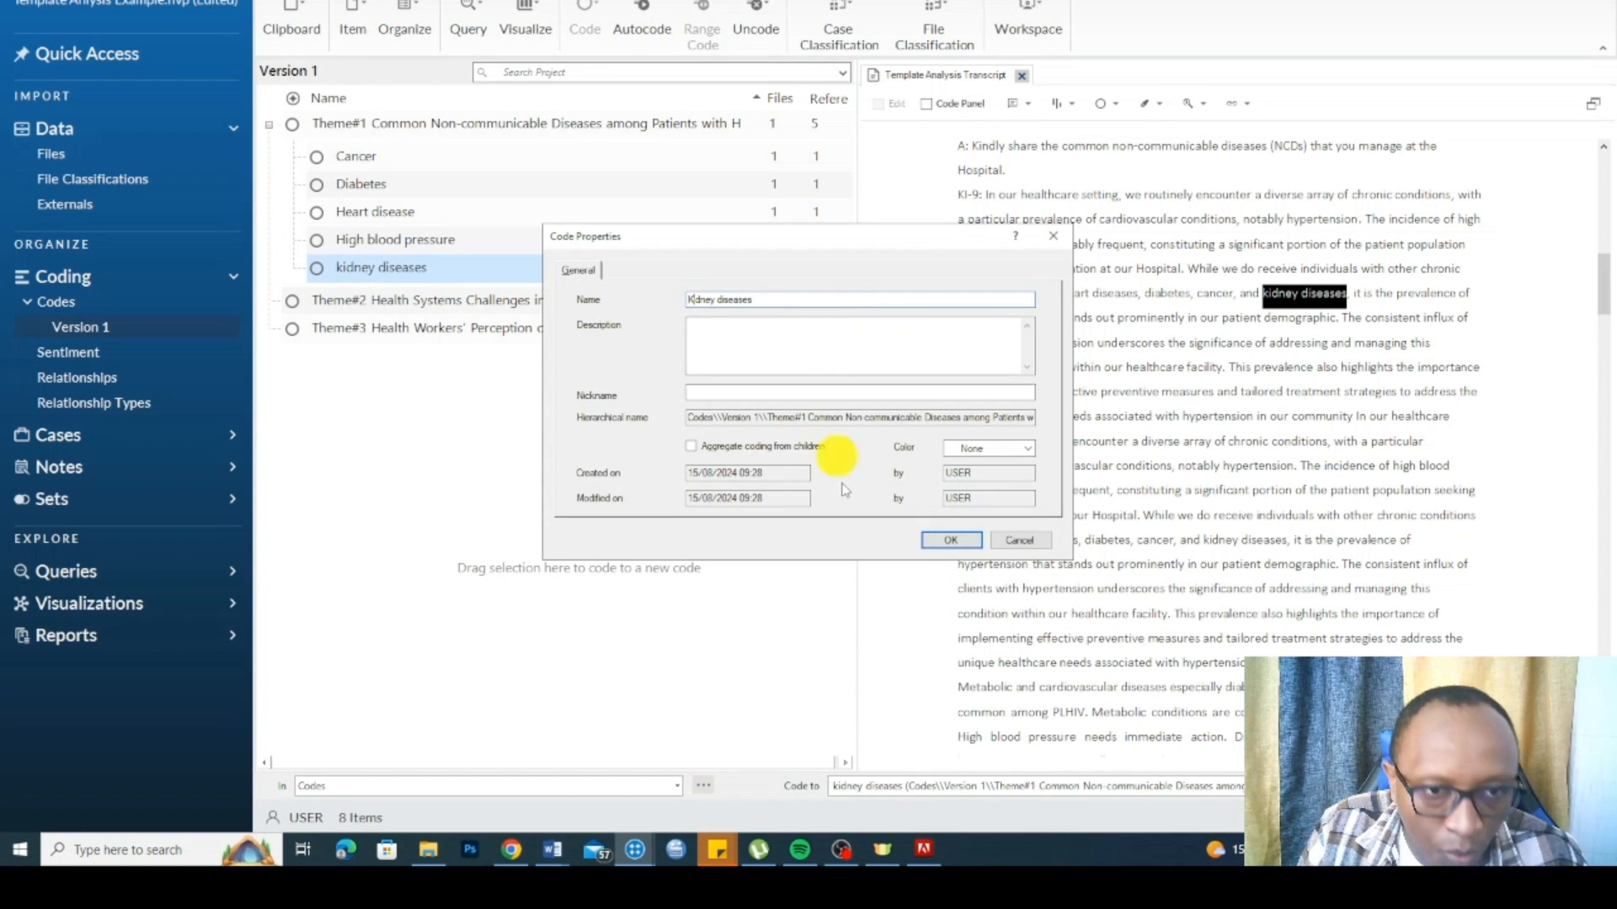
left_click(950, 537)
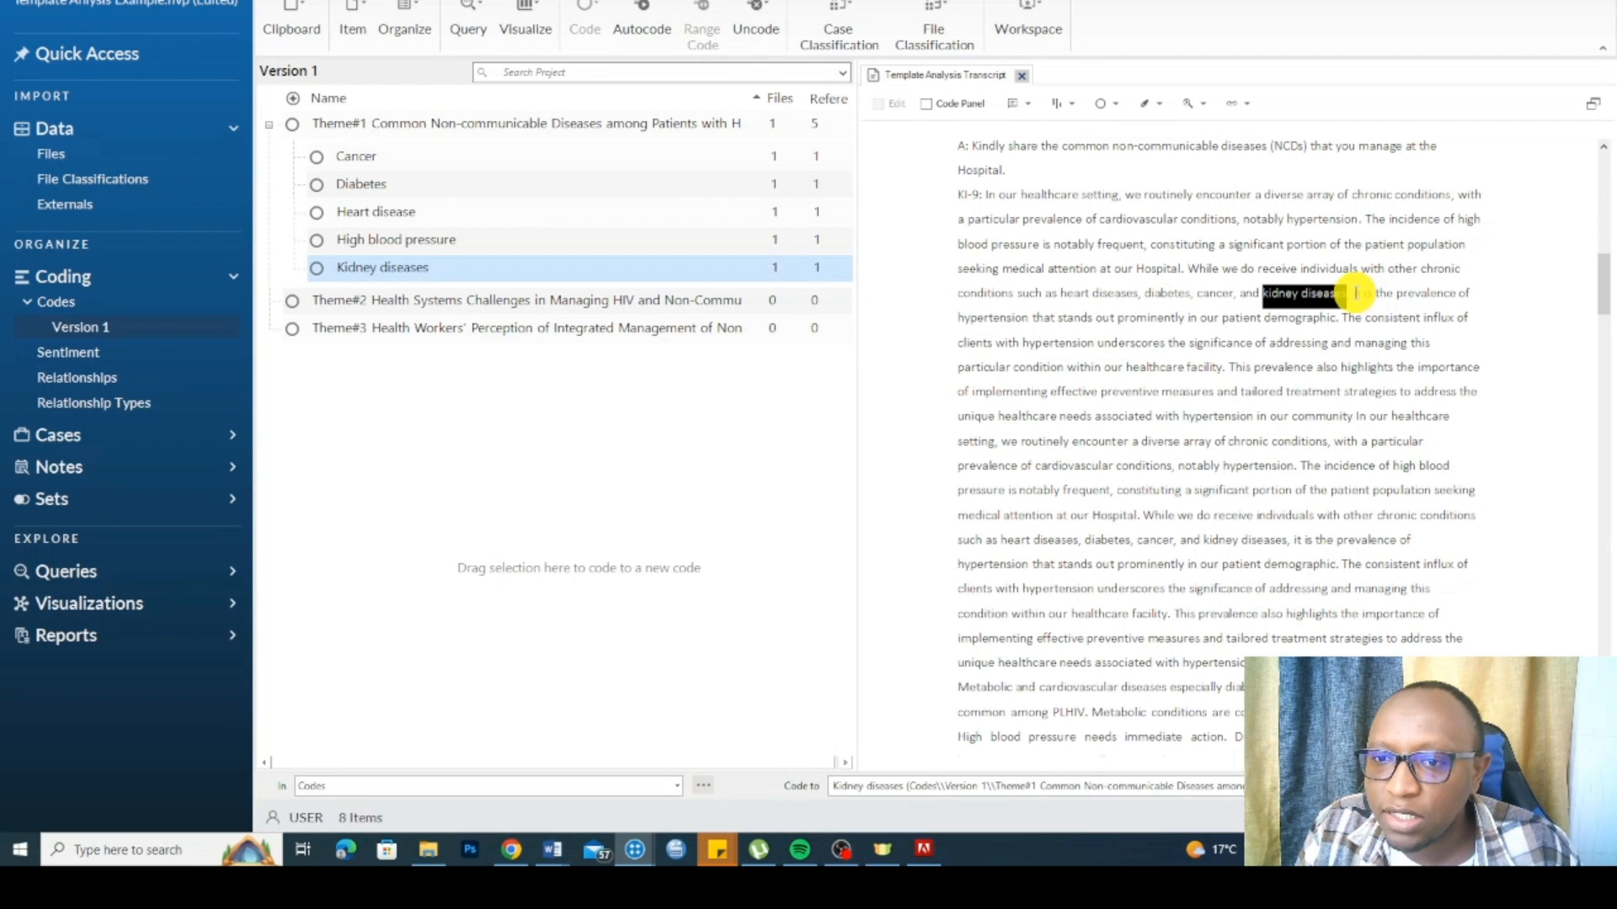
Step: Code KI-9's passage from "it is the prevalence of hypertension" through "within our healthcare facility." to the existing "High blood pressure" code and open that code
left_click_drag(1354, 292, 1454, 316)
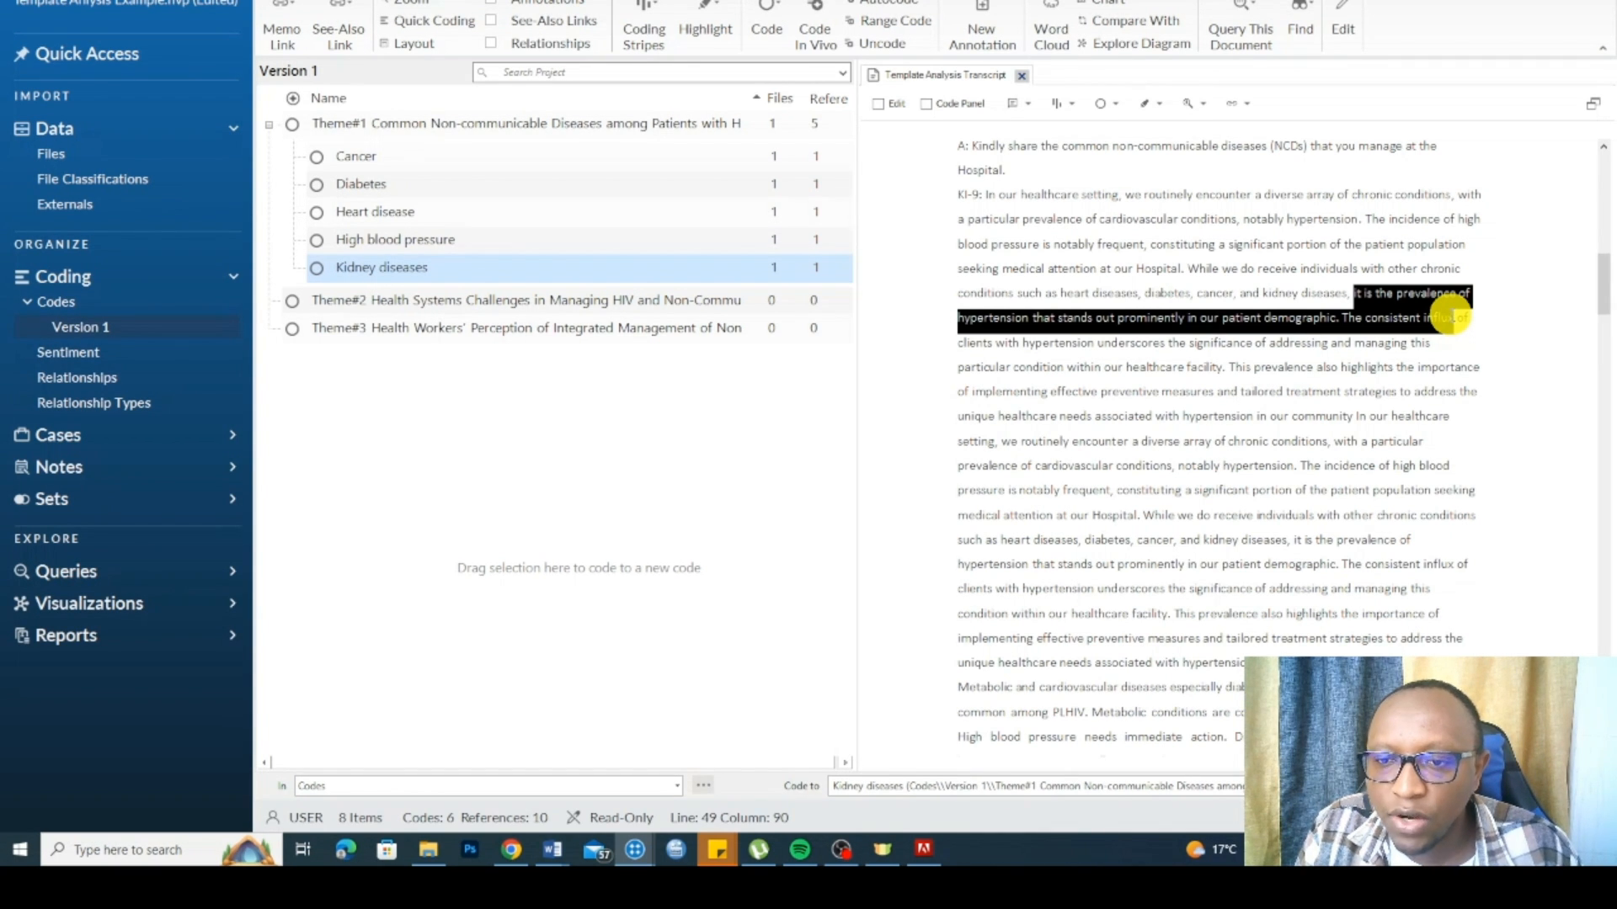
mouse_move(1448, 317)
left_mouse_down()
mouse_move(1191, 365)
mouse_move(1222, 372)
left_mouse_up()
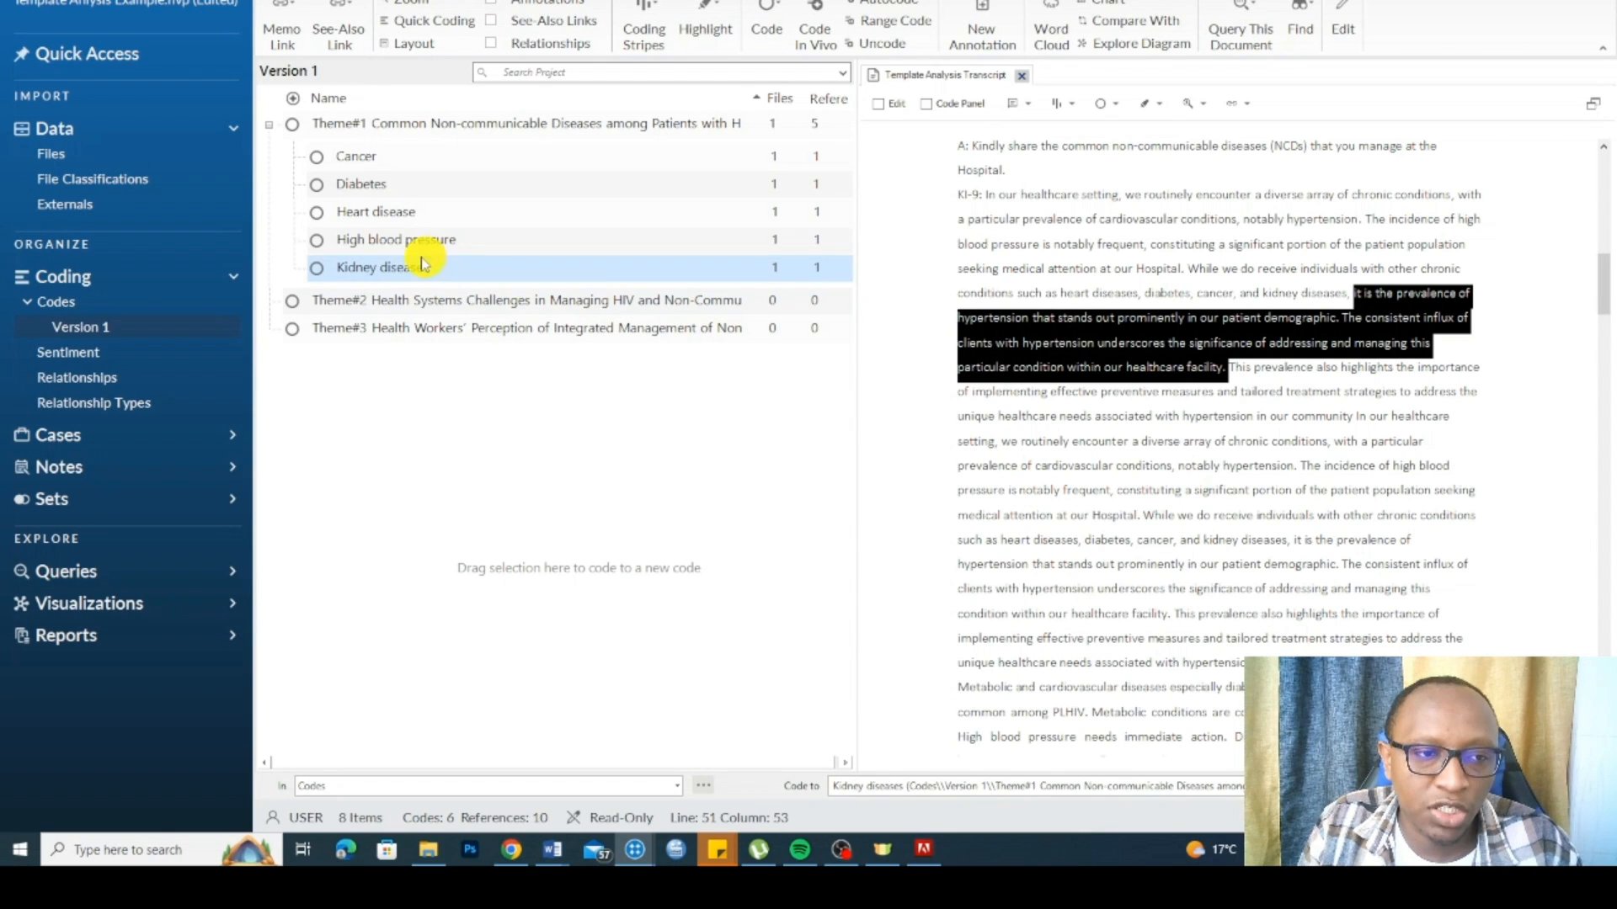
mouse_move(1085, 341)
left_mouse_down()
mouse_move(522, 223)
mouse_move(497, 239)
left_mouse_up()
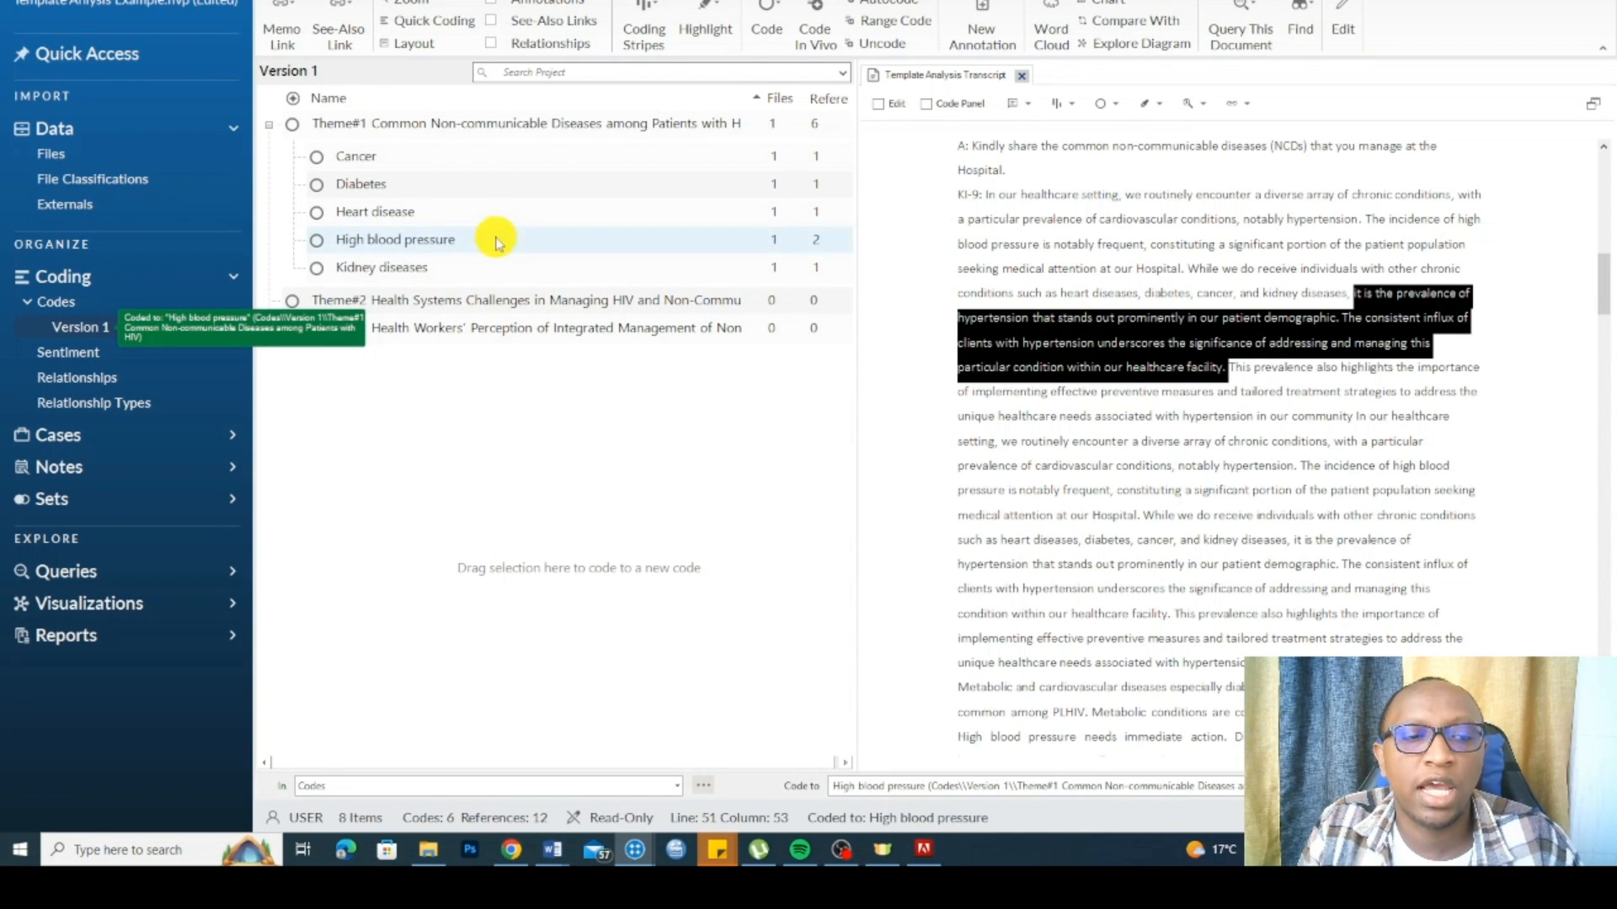
left_click(450, 246)
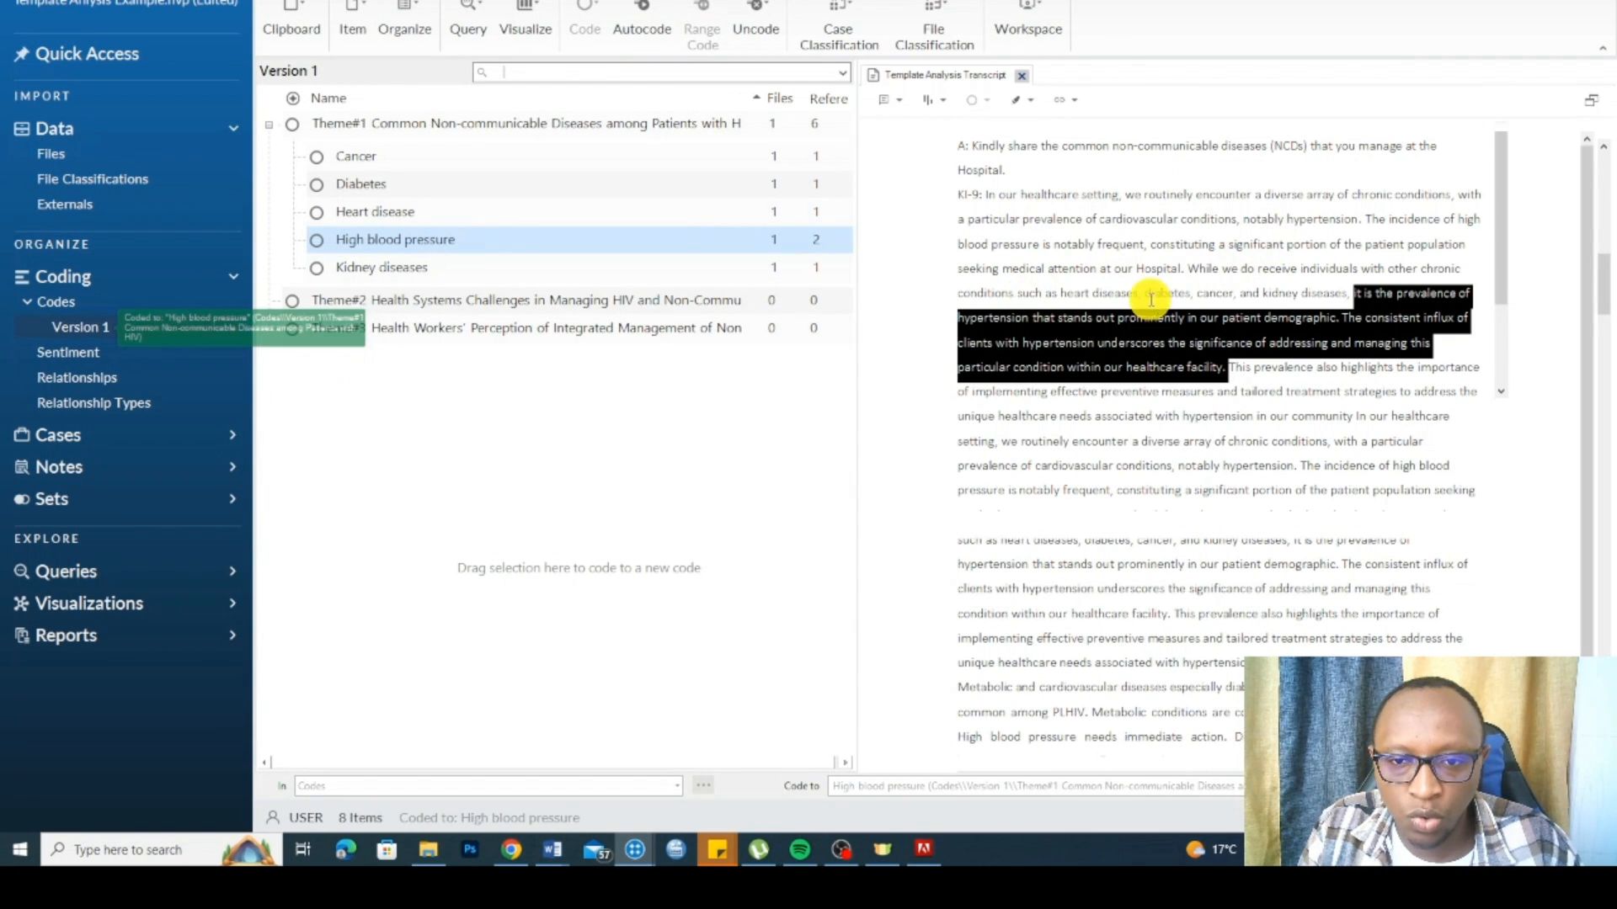
Step: Review the passages coded to the "High blood pressure" code and return to the interview transcript
left_click_drag(1227, 382, 830, 299)
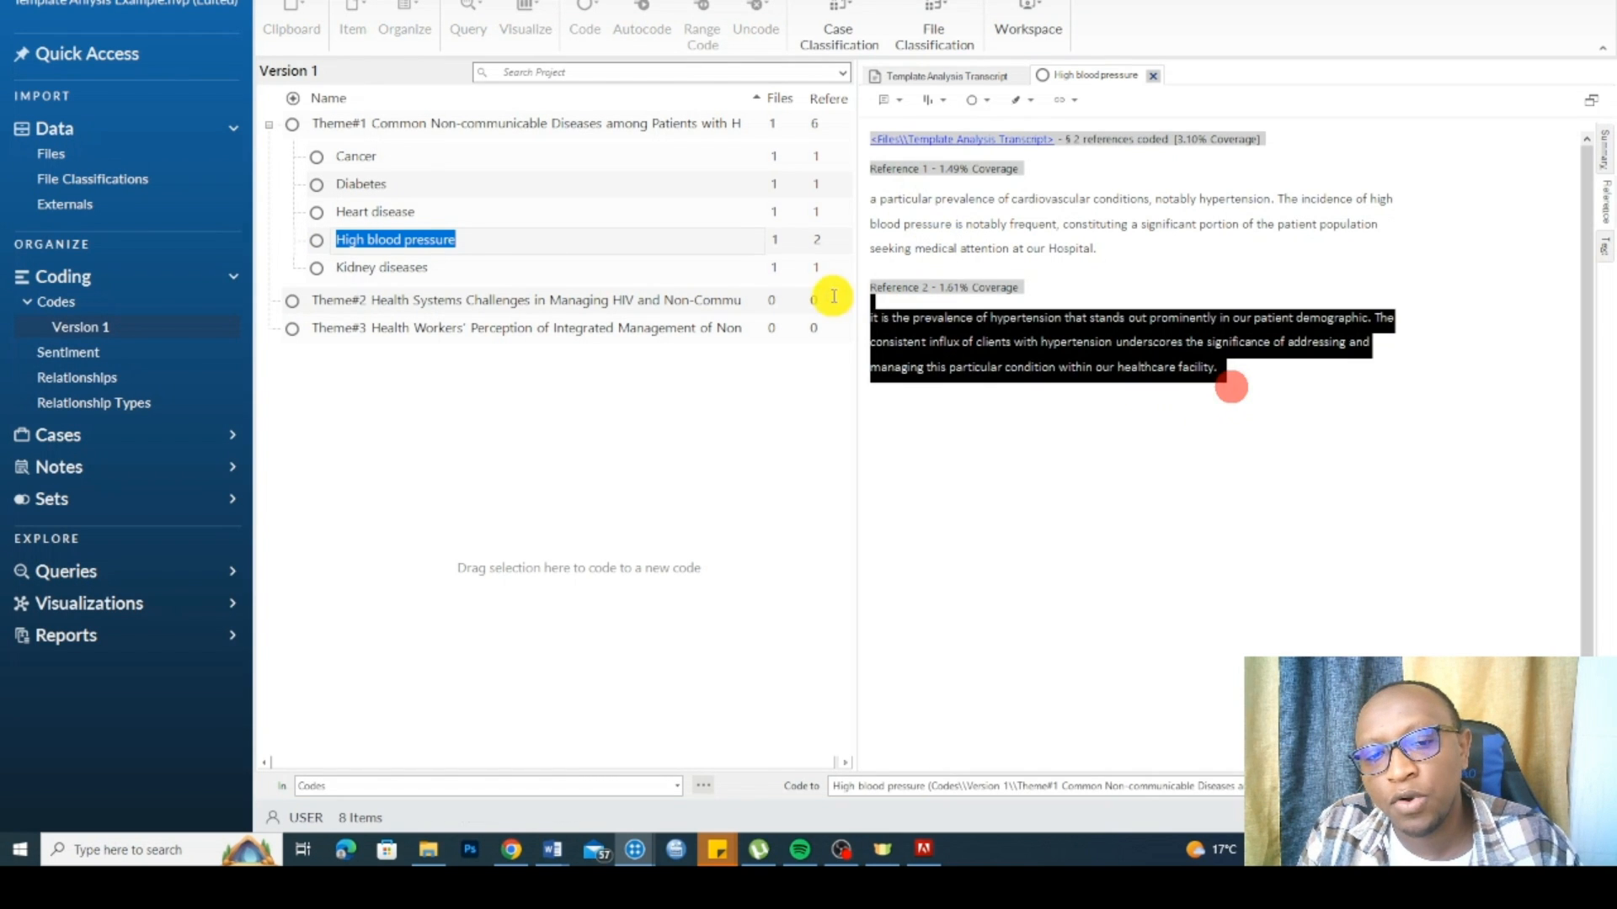
left_click_drag(1095, 257, 851, 210)
left_click(931, 74)
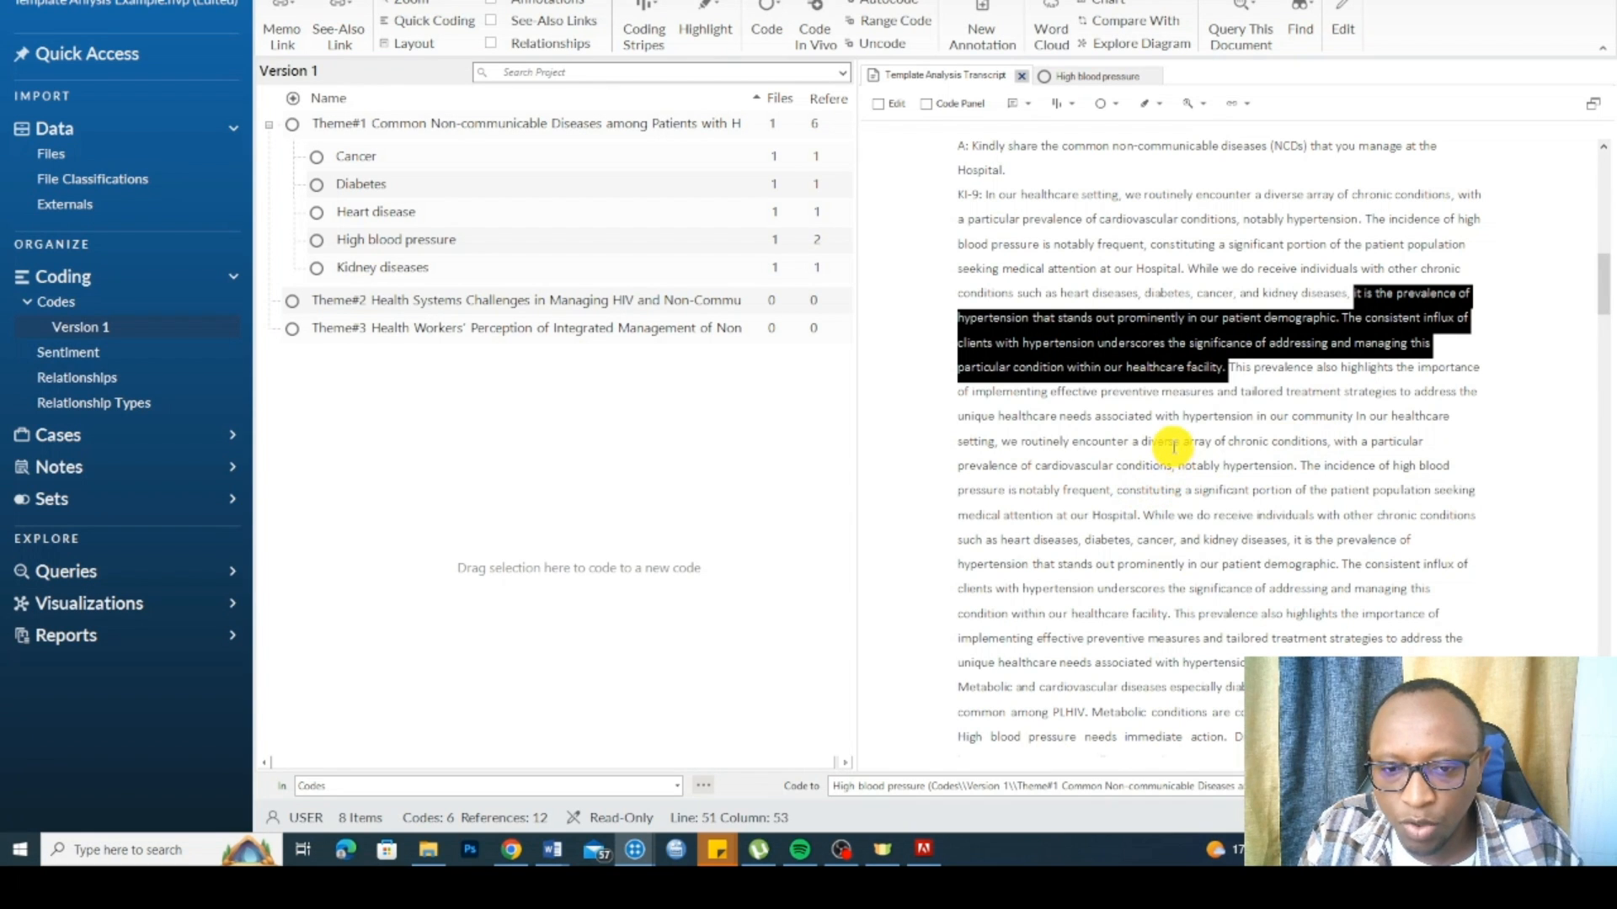
Step: Code KI-2's answer from "High blood pressure is common among PLHIV" through "compared to other NCDs." to the existing "High blood pressure" code
scroll(1179, 442, "down", 3)
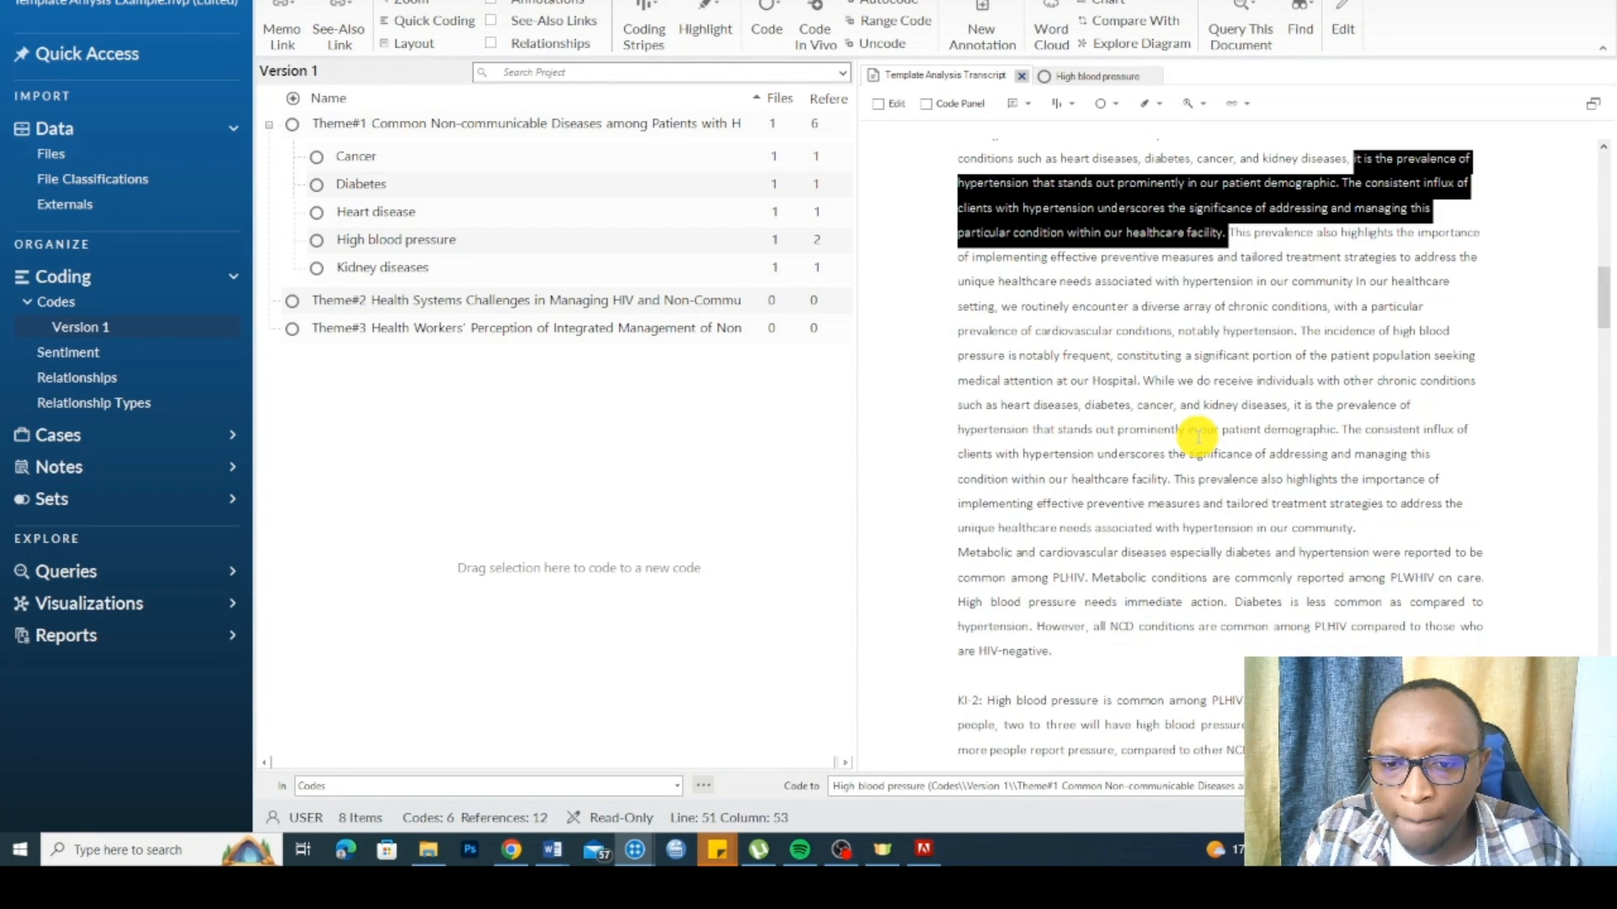
scroll(1199, 436, "down", 7)
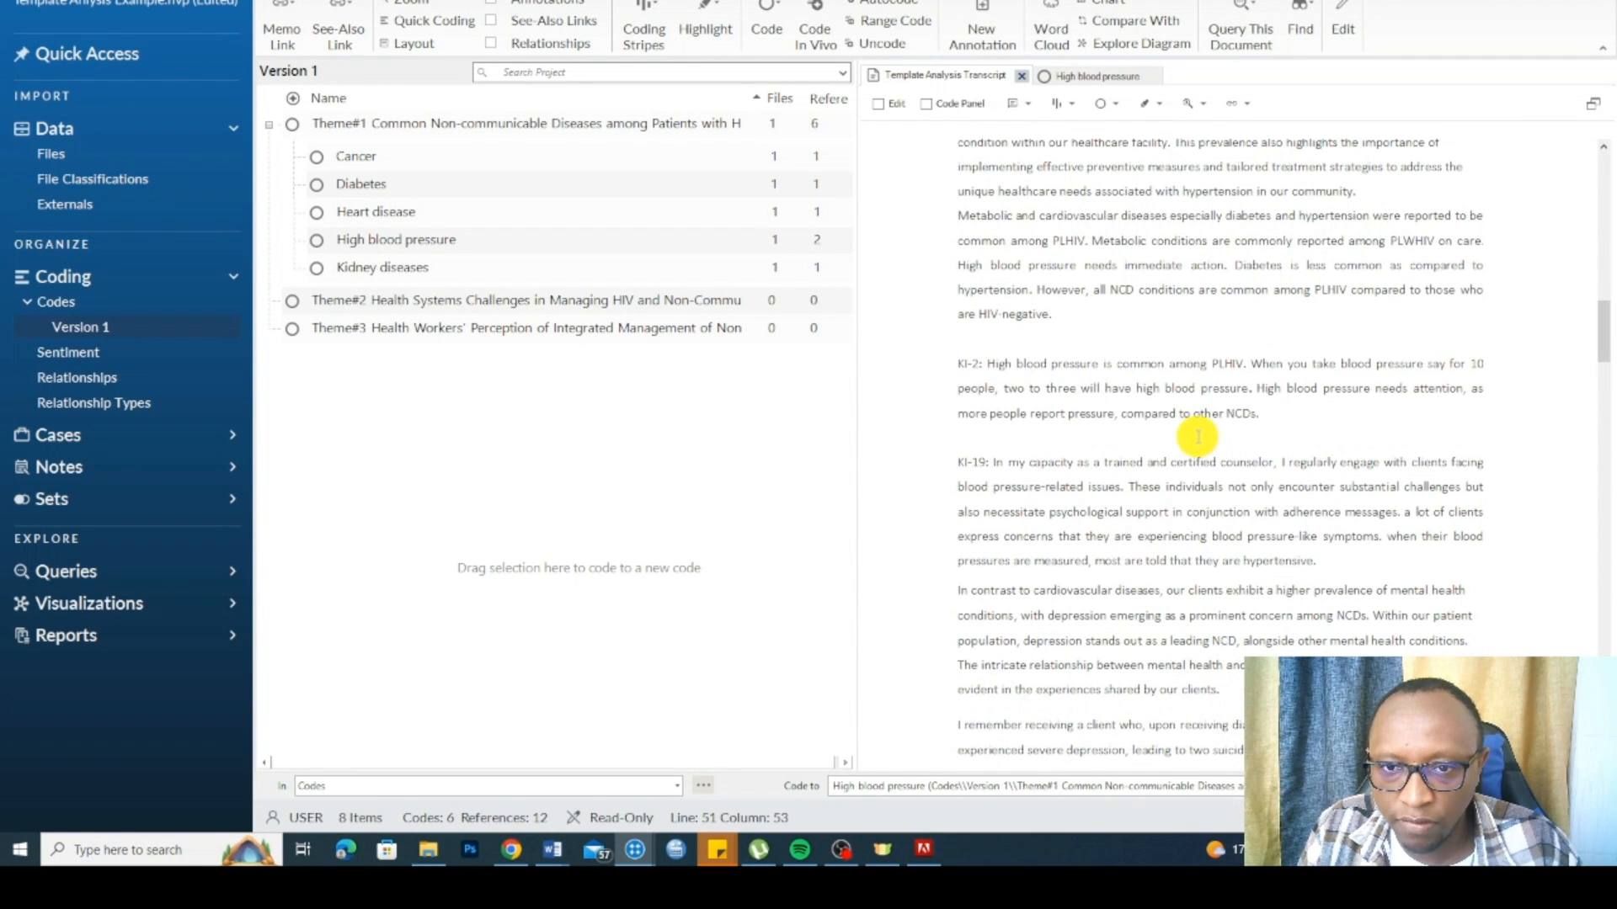
scroll(1199, 436, "up", 4)
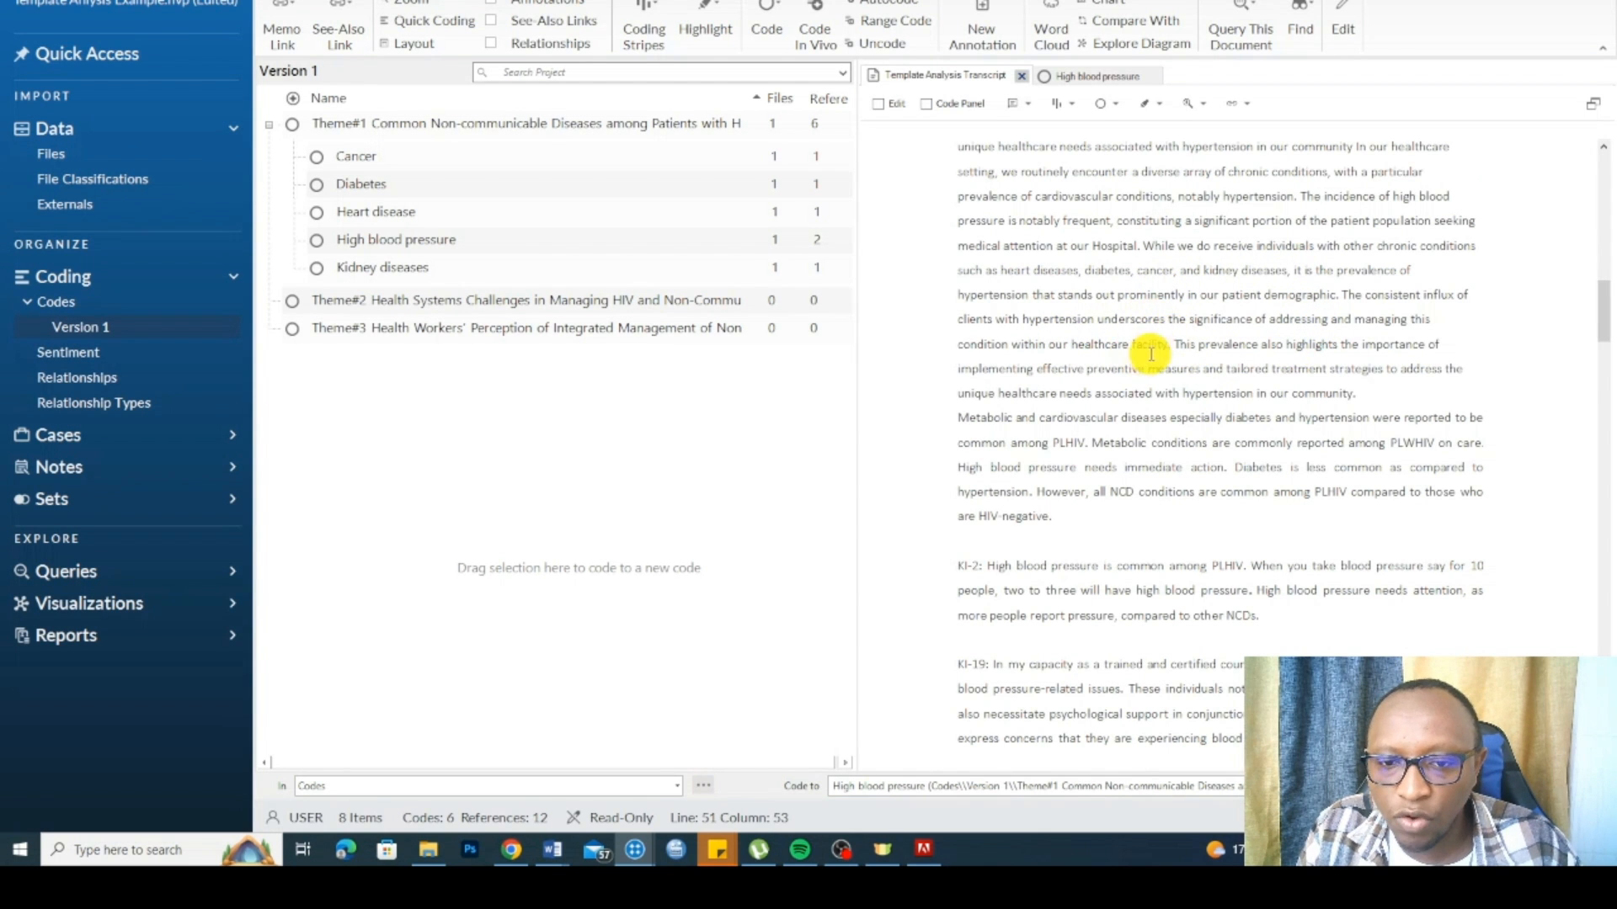
scroll(960, 404, "down", 4)
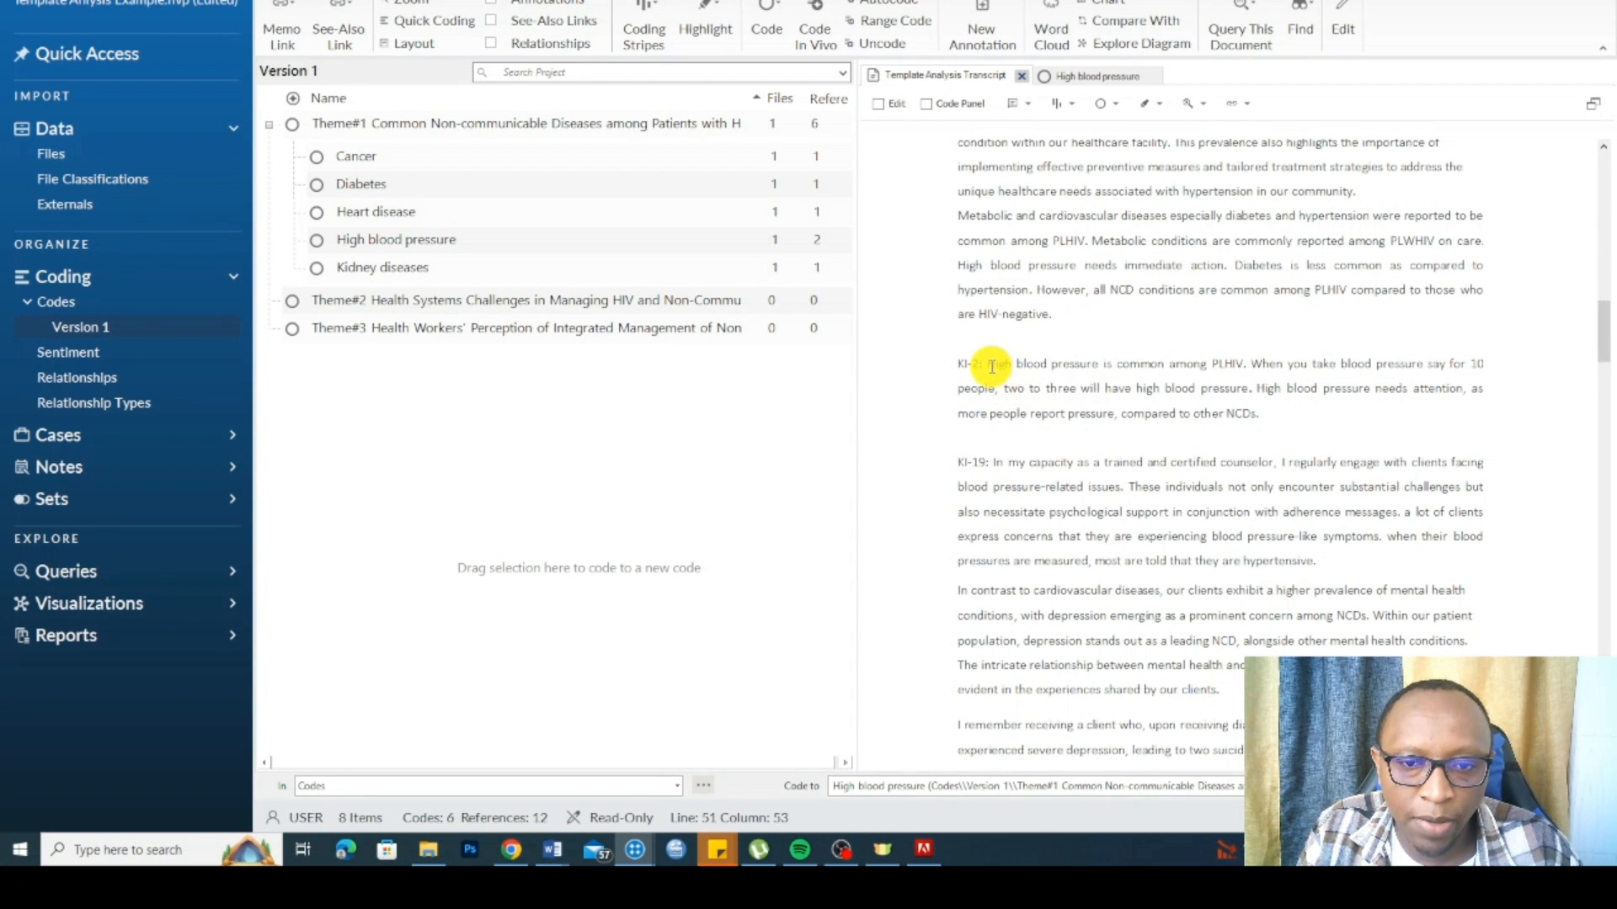
left_click_drag(1246, 366, 994, 367)
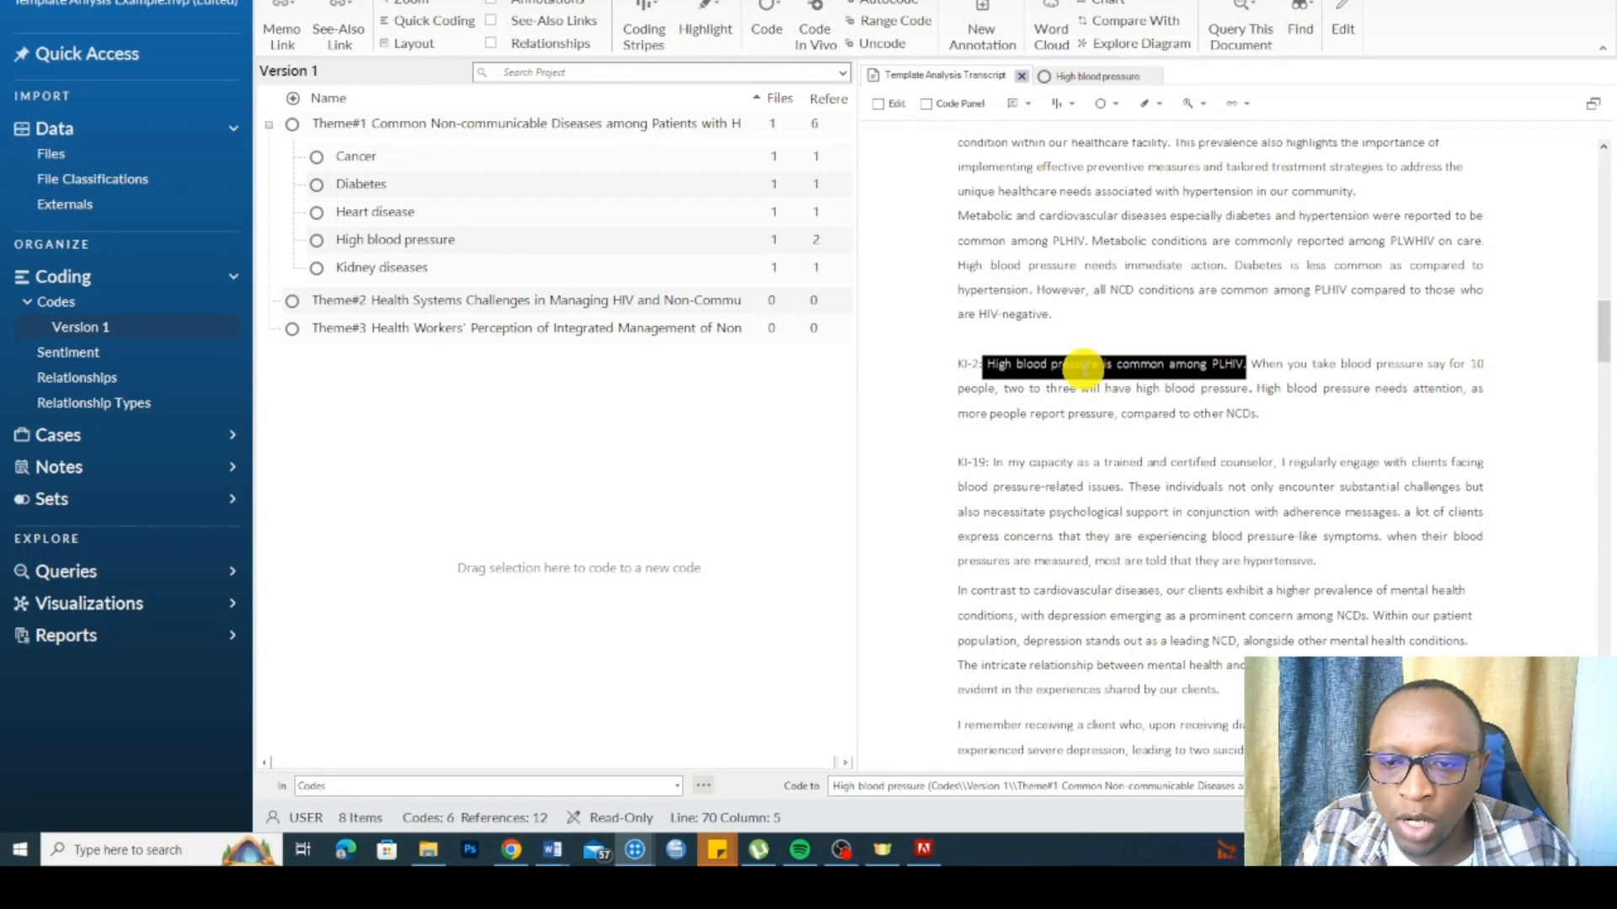
left_click_drag(1084, 368, 458, 240)
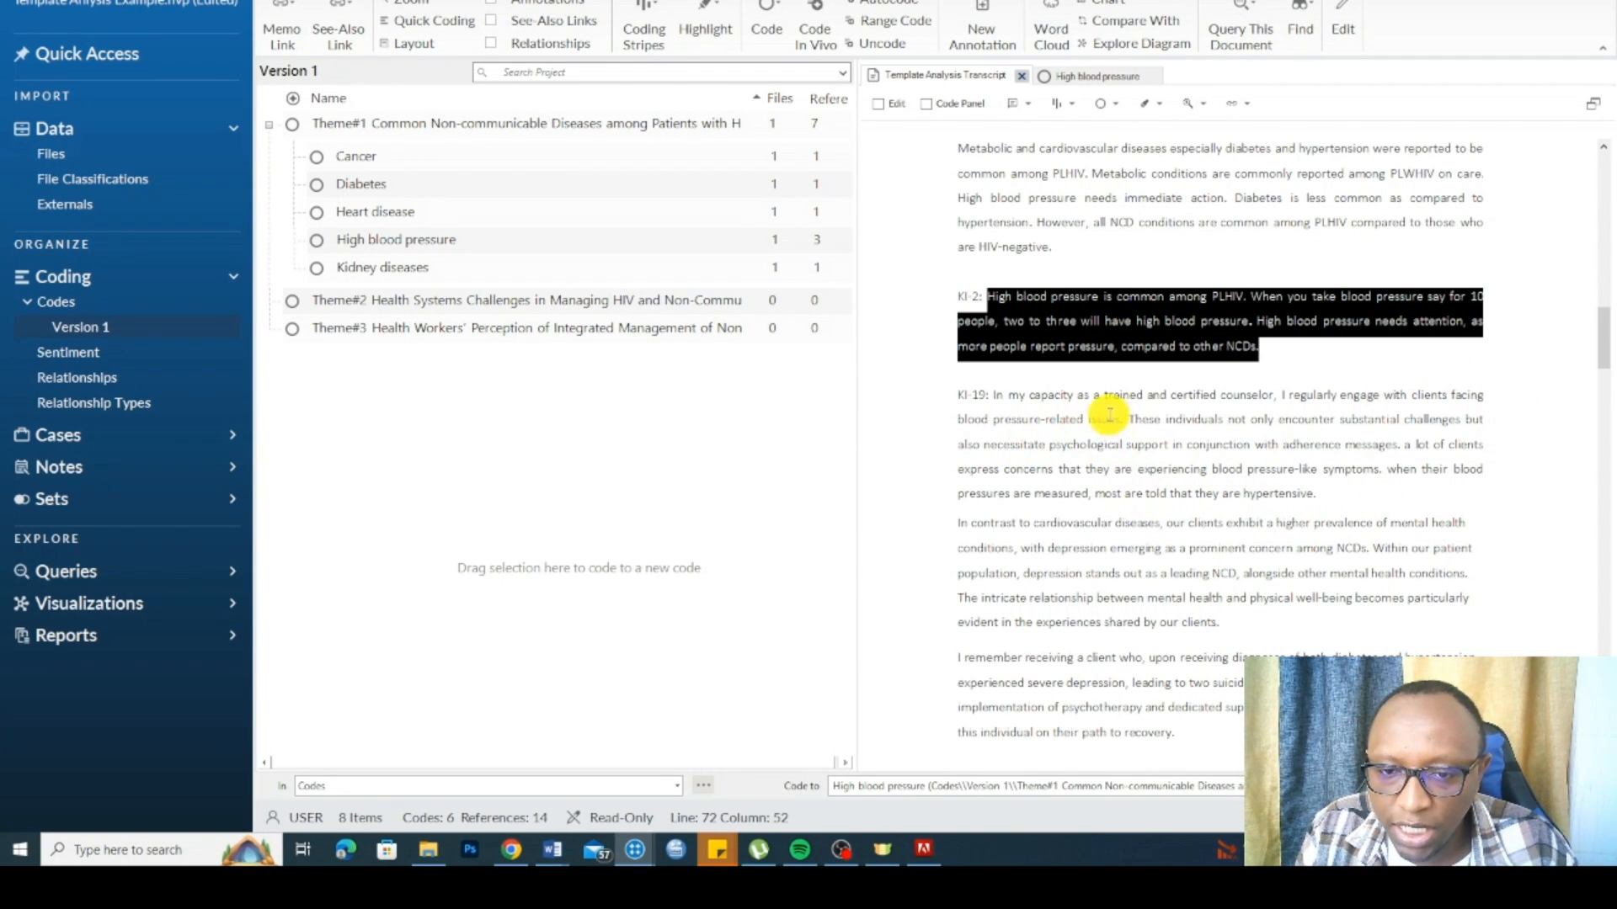
Step: Code KI-19's words "I regularly engage with clients facing blood pressure-related issues." to the existing "High blood pressure" code
left_click(999, 395)
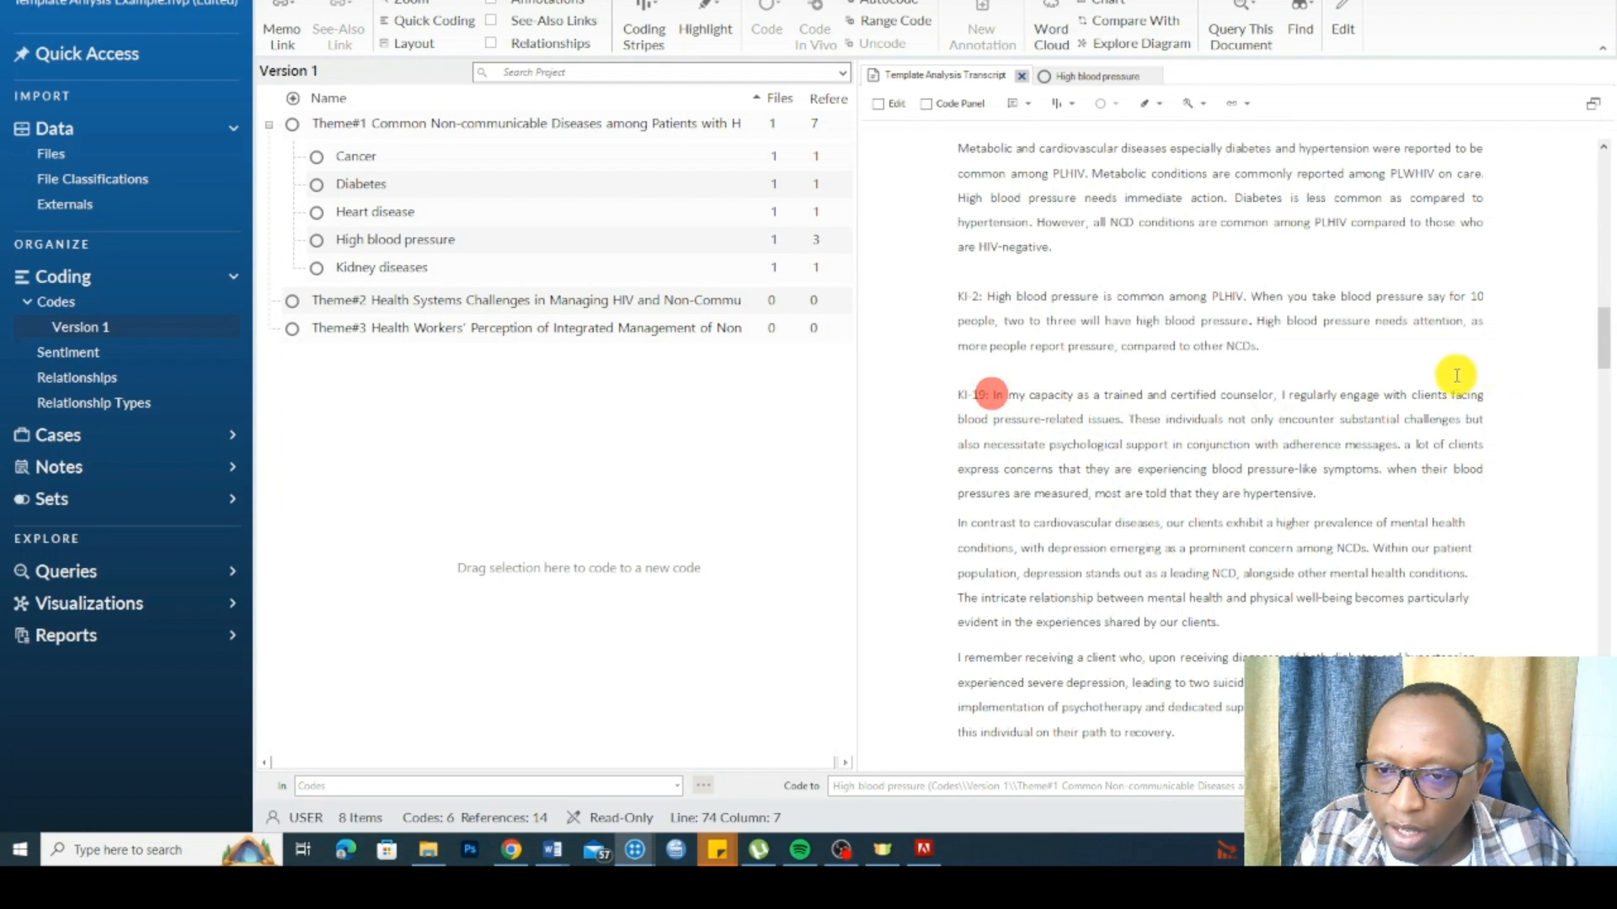
left_click_drag(1280, 392, 1128, 428)
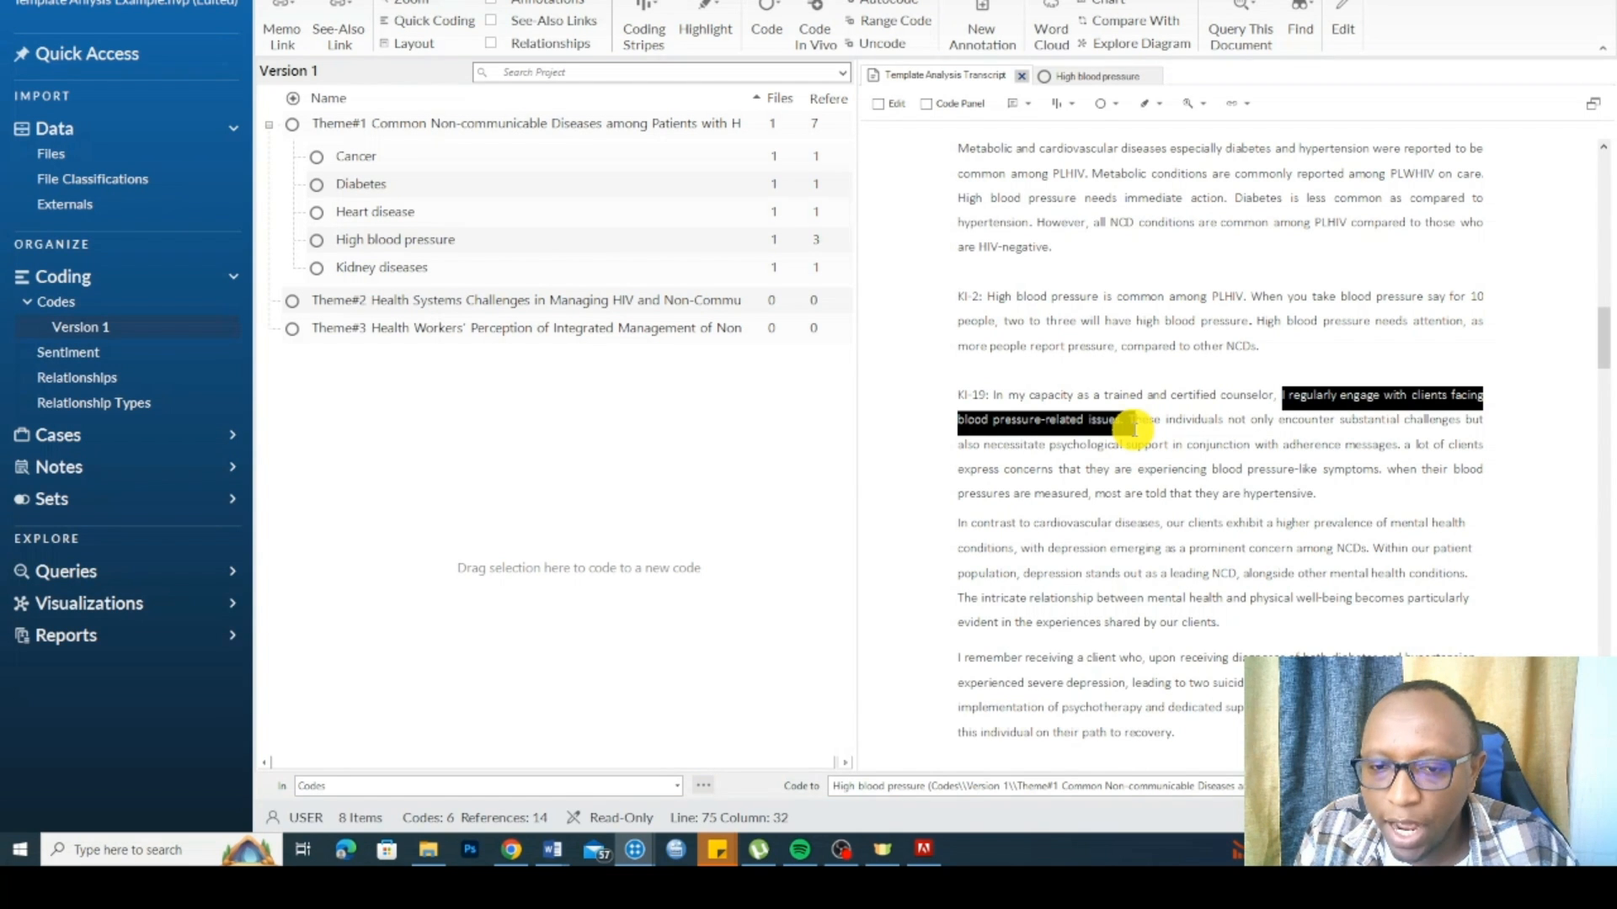
mouse_move(1134, 428)
left_mouse_down()
mouse_move(1245, 427)
mouse_move(1125, 428)
left_mouse_up()
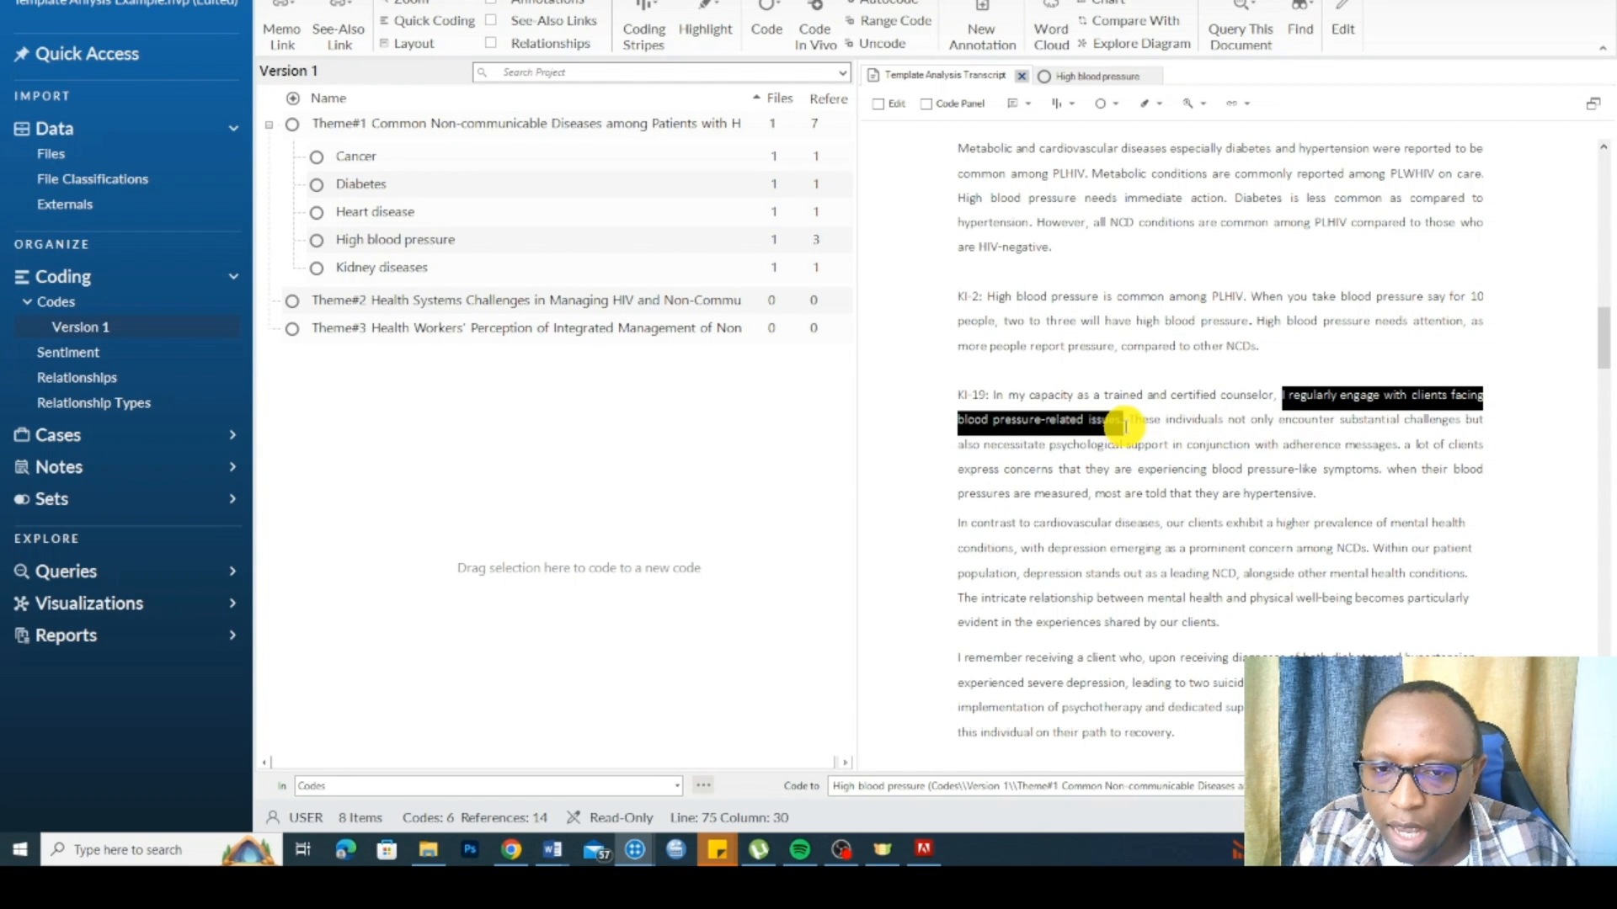
left_click_drag(996, 430, 489, 240)
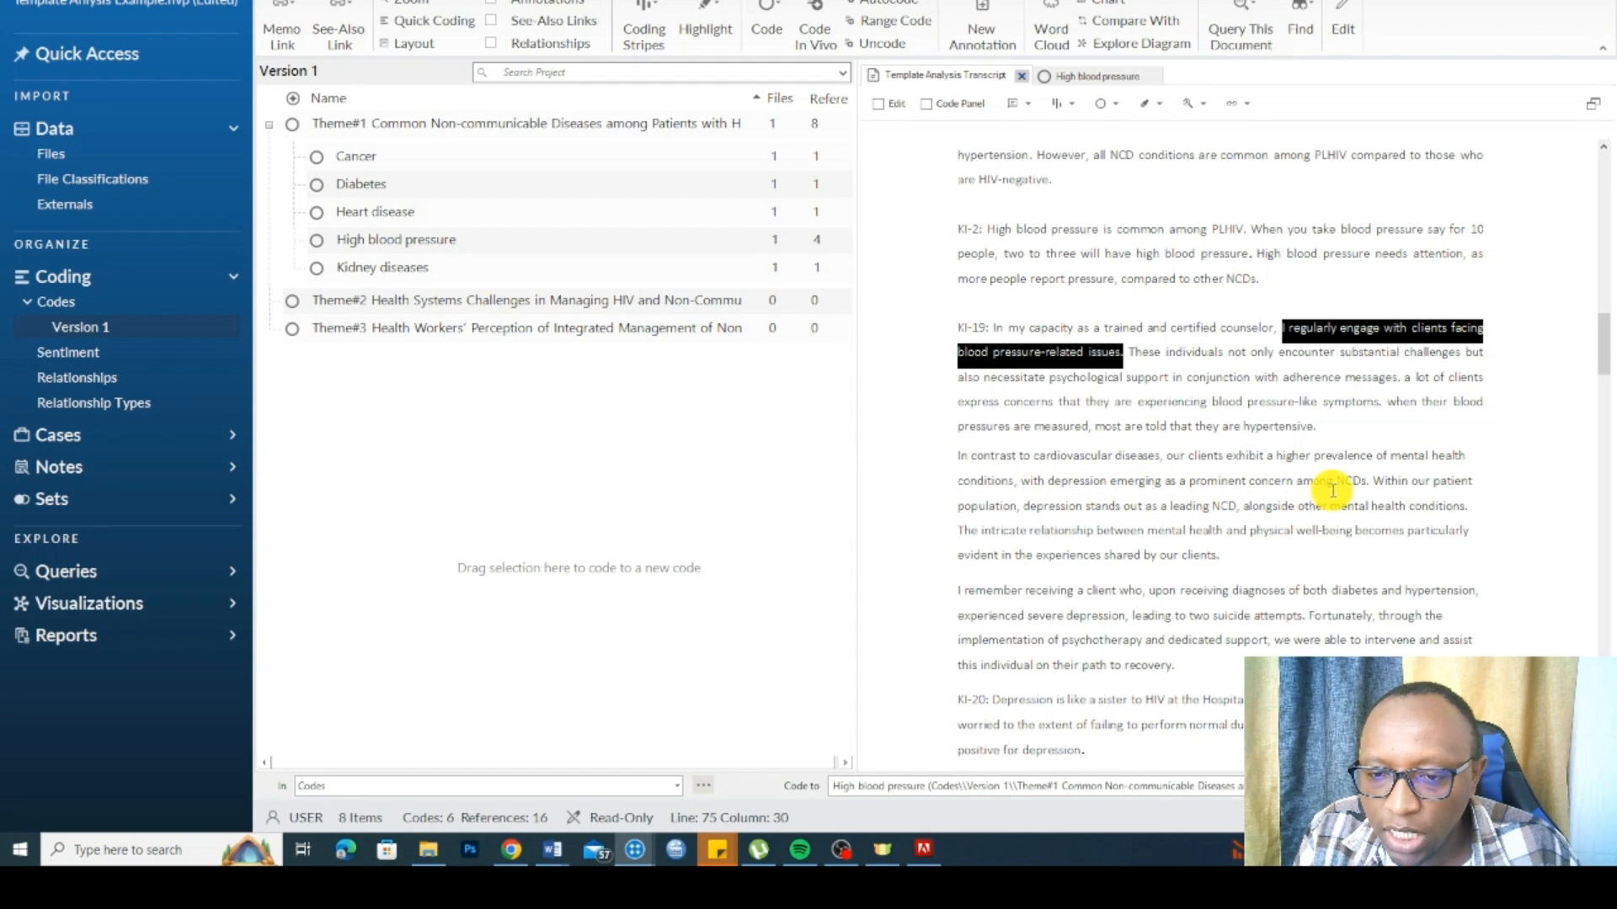
Step: Code KI-19's passage from "a higher prevalence of mental health conditions" through "among NCDs" to a new child code "Depression" under Theme#1
left_click_drag(1368, 480, 1267, 456)
right_click(1303, 459)
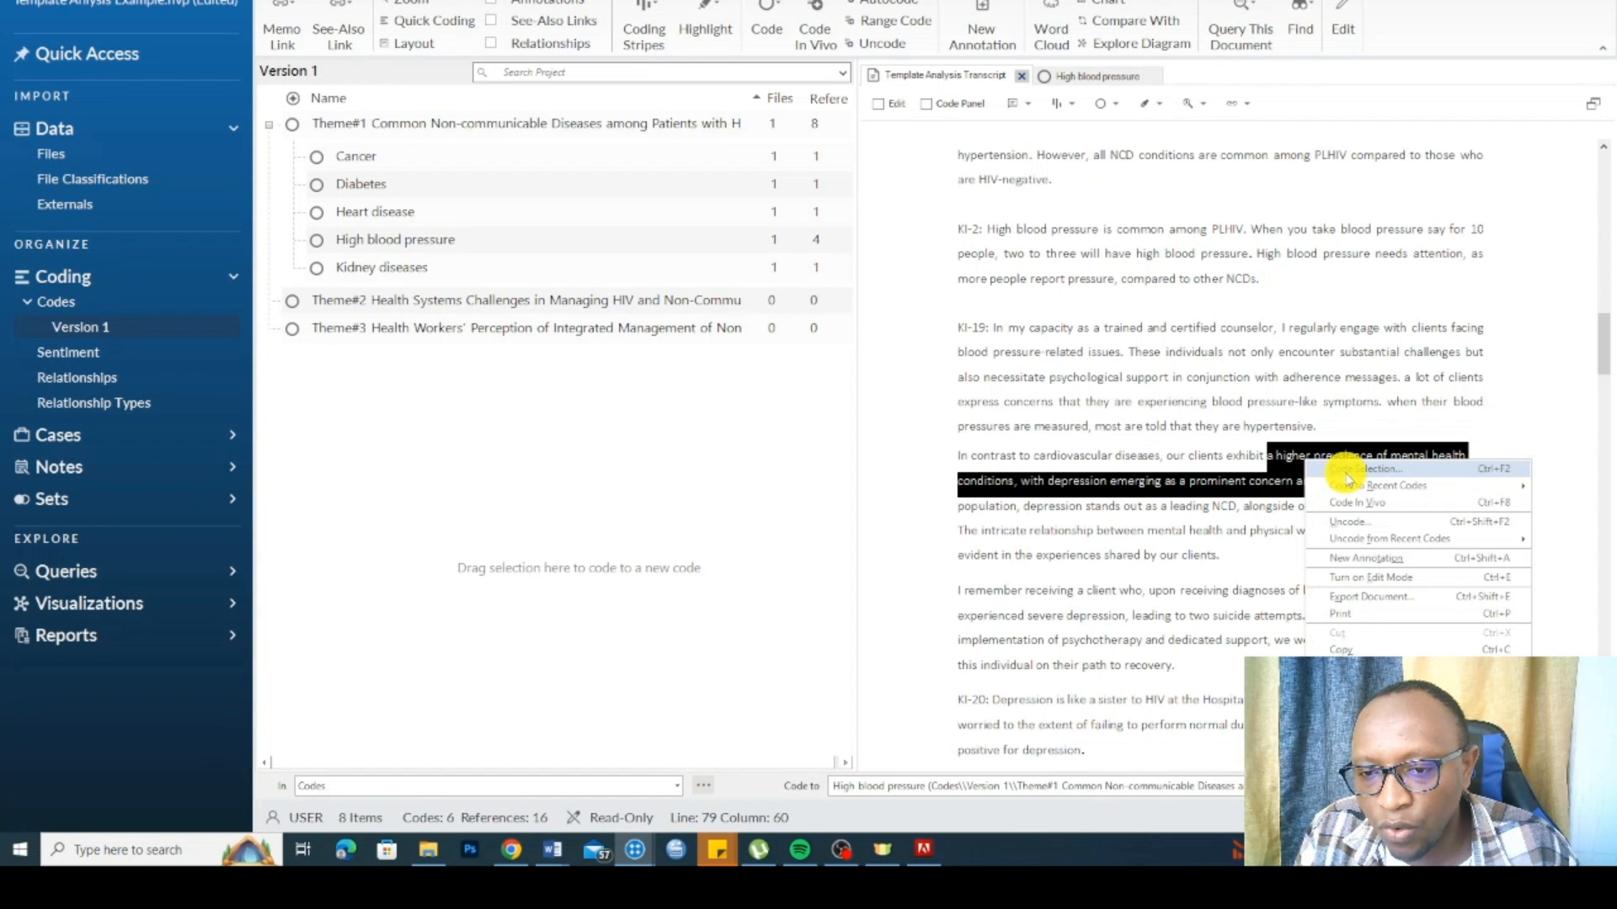
left_click(1345, 472)
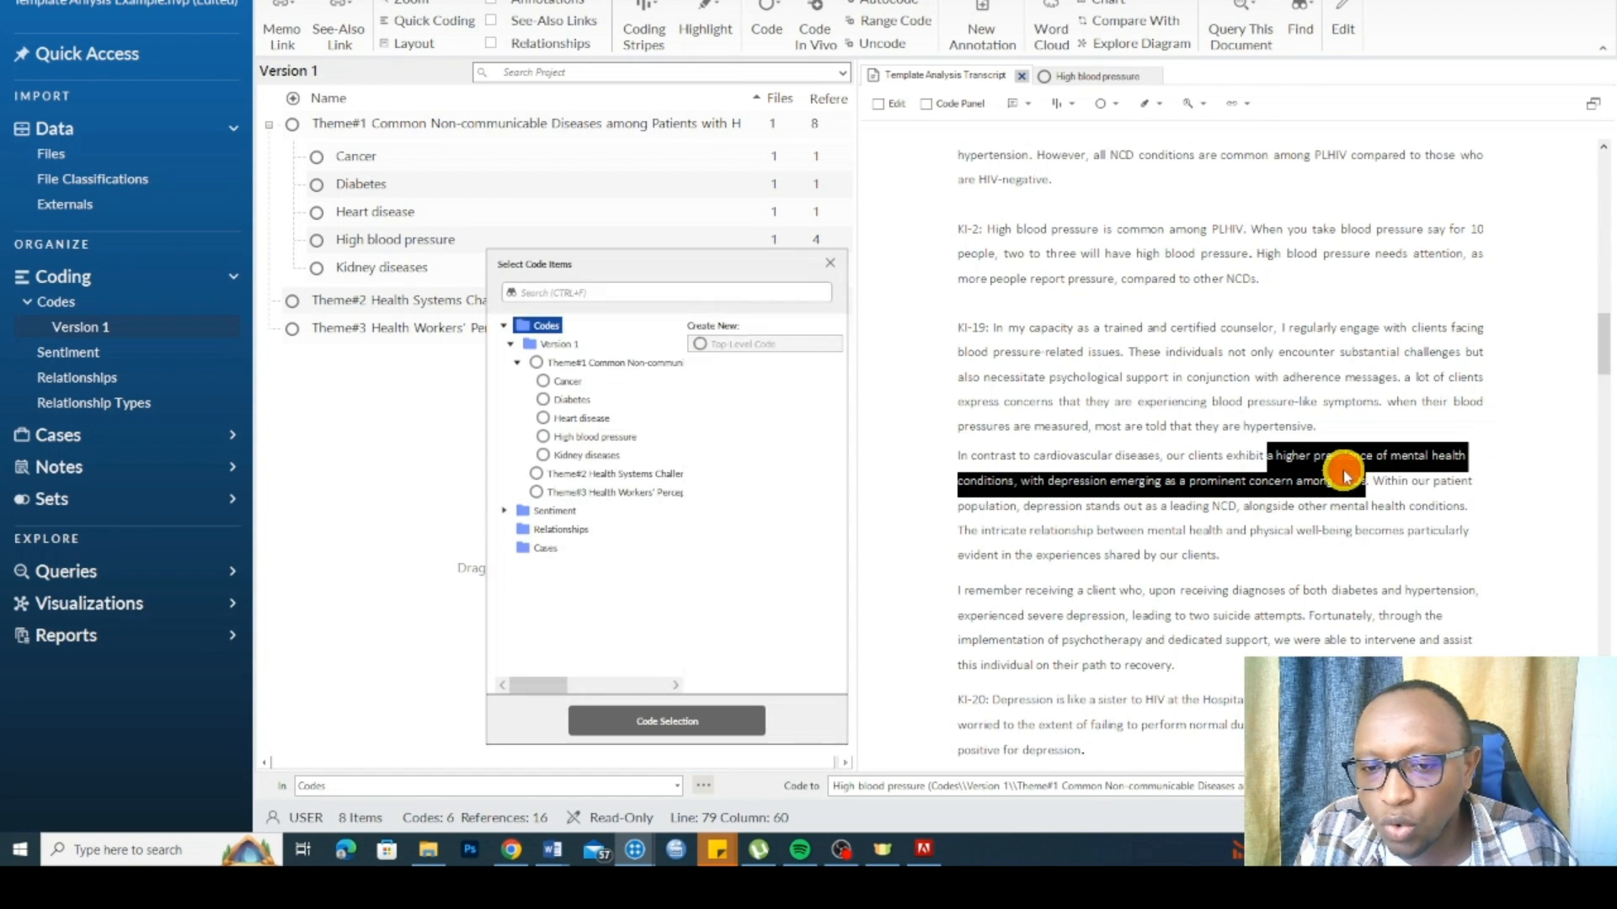
left_click(572, 366)
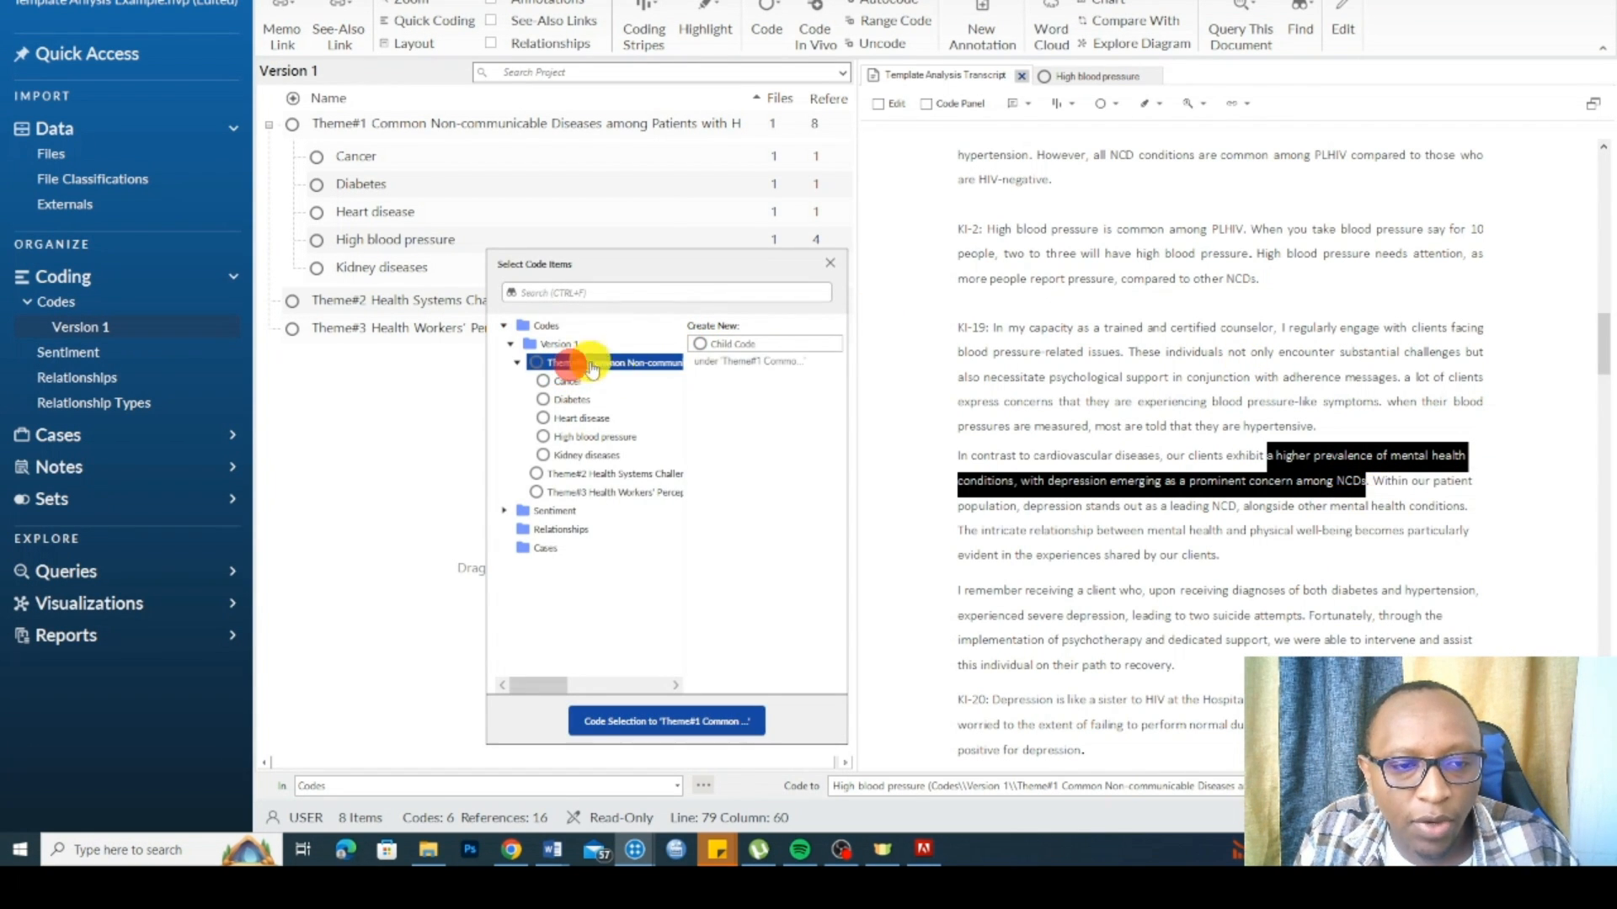
left_click(714, 346)
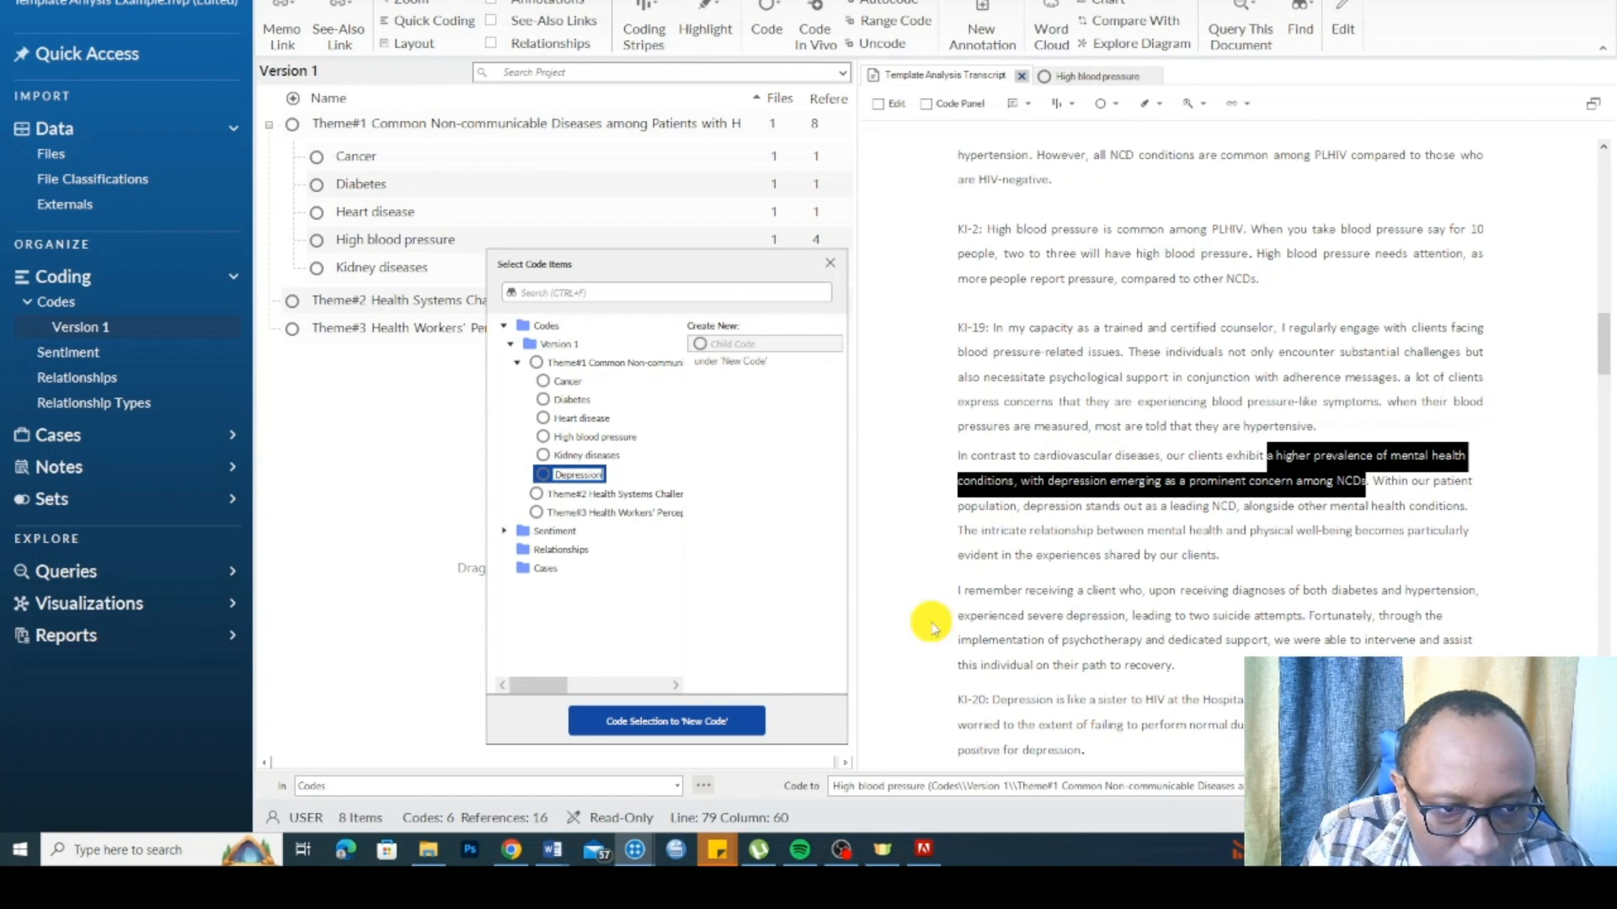
left_click(657, 723)
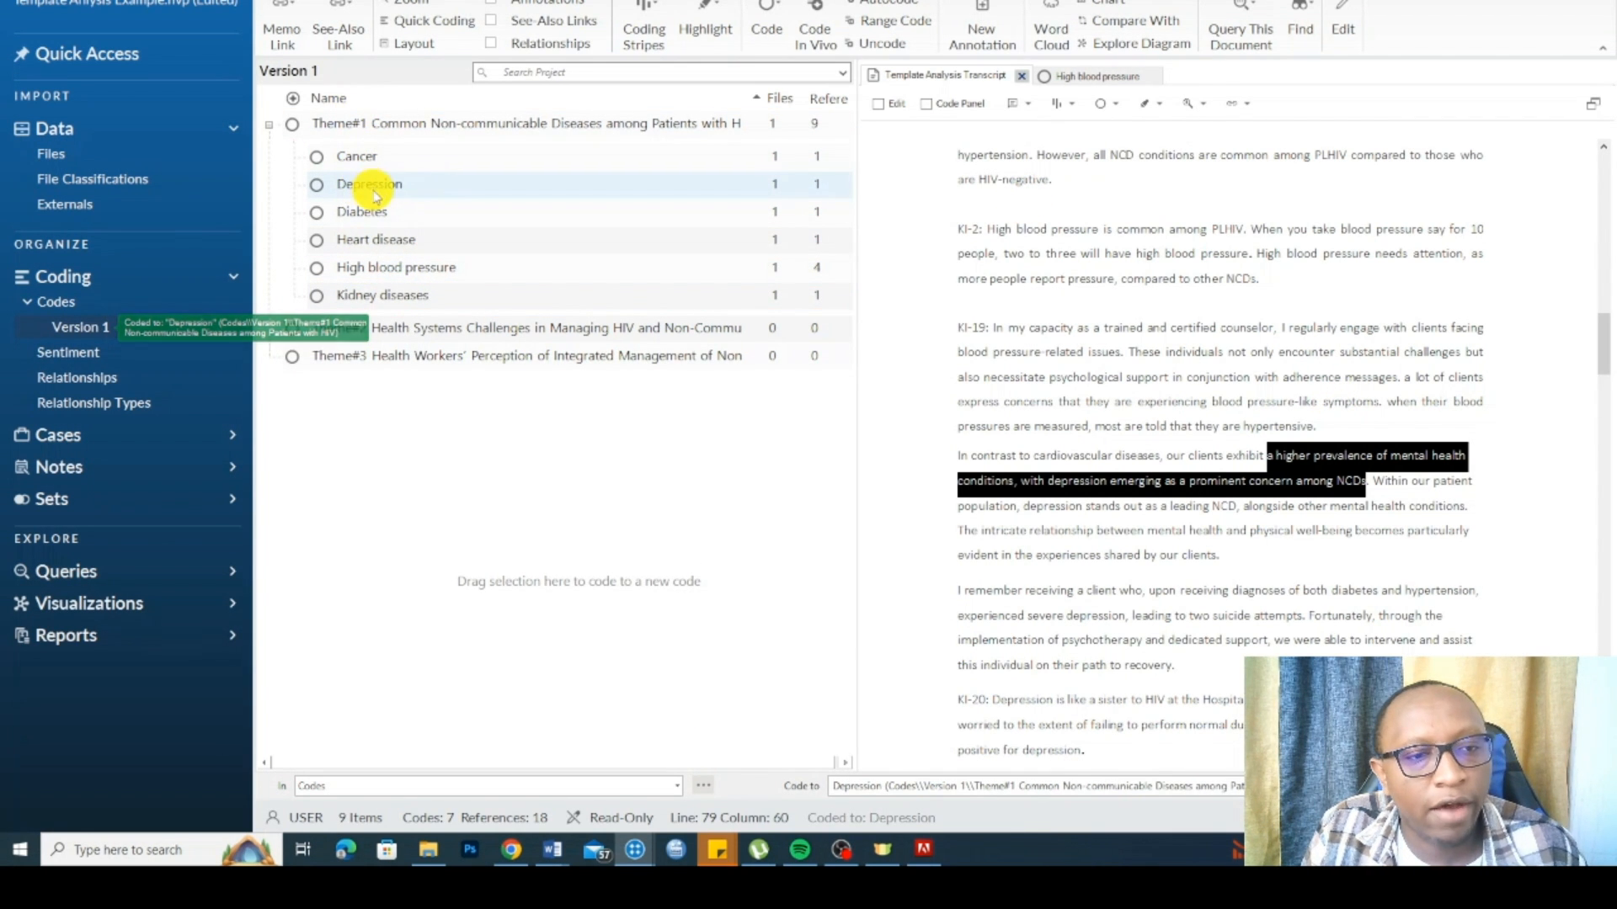
Step: Collapse Theme#1 in the code list and find the transcript section on health systems challenges in managing HIV and NCDs
scroll(1213, 474, "down", 2)
scroll(1214, 473, "down", 7)
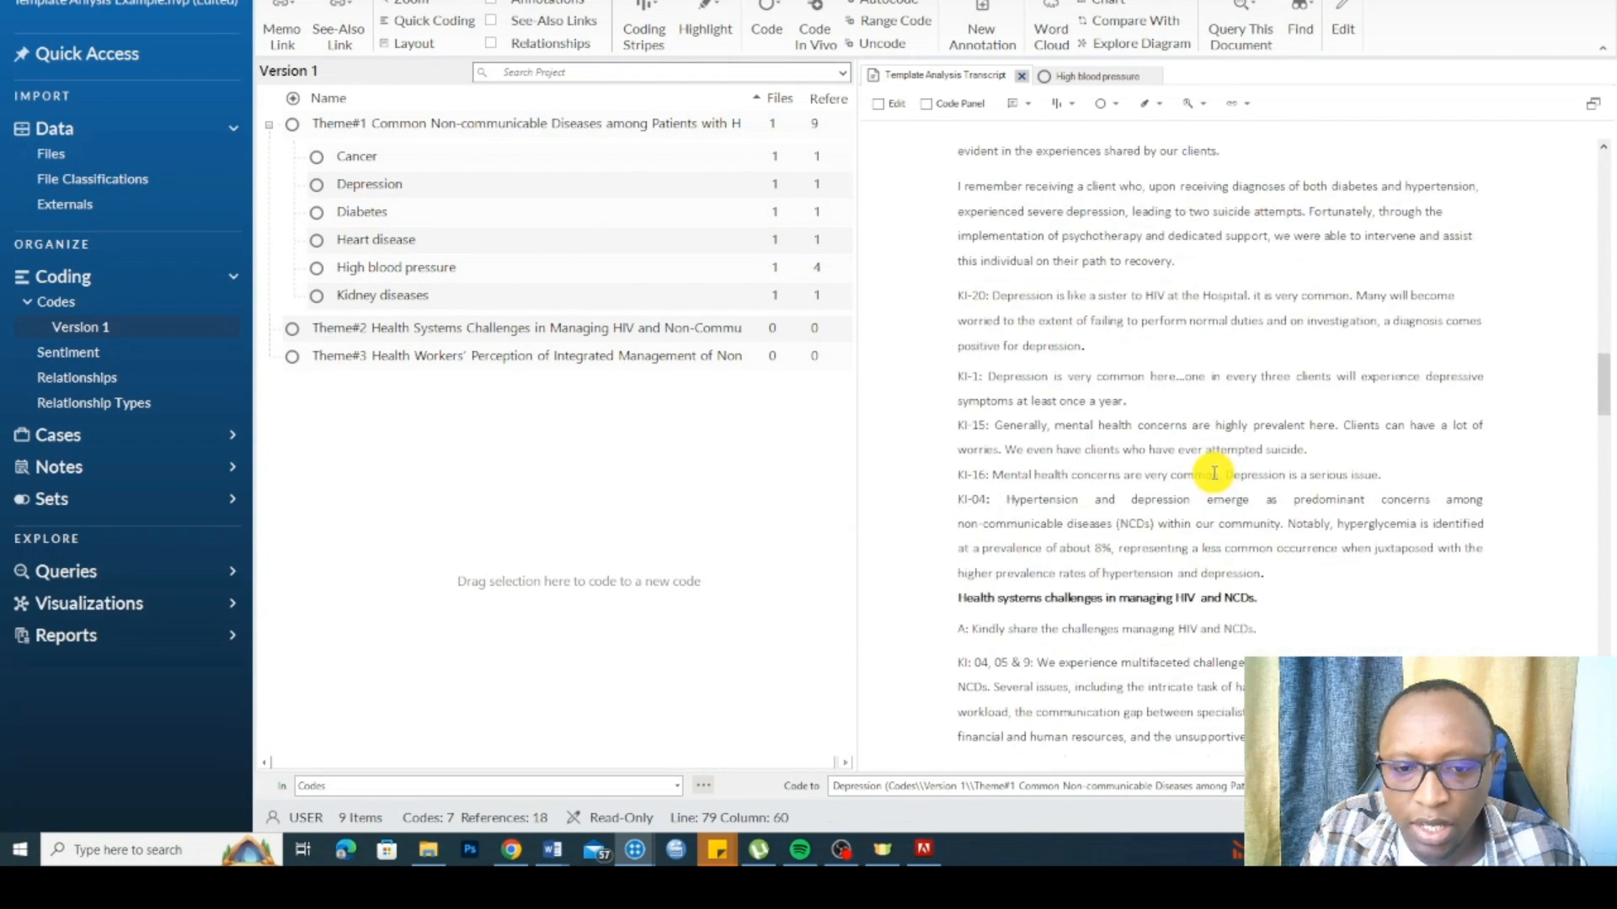
left_click(269, 125)
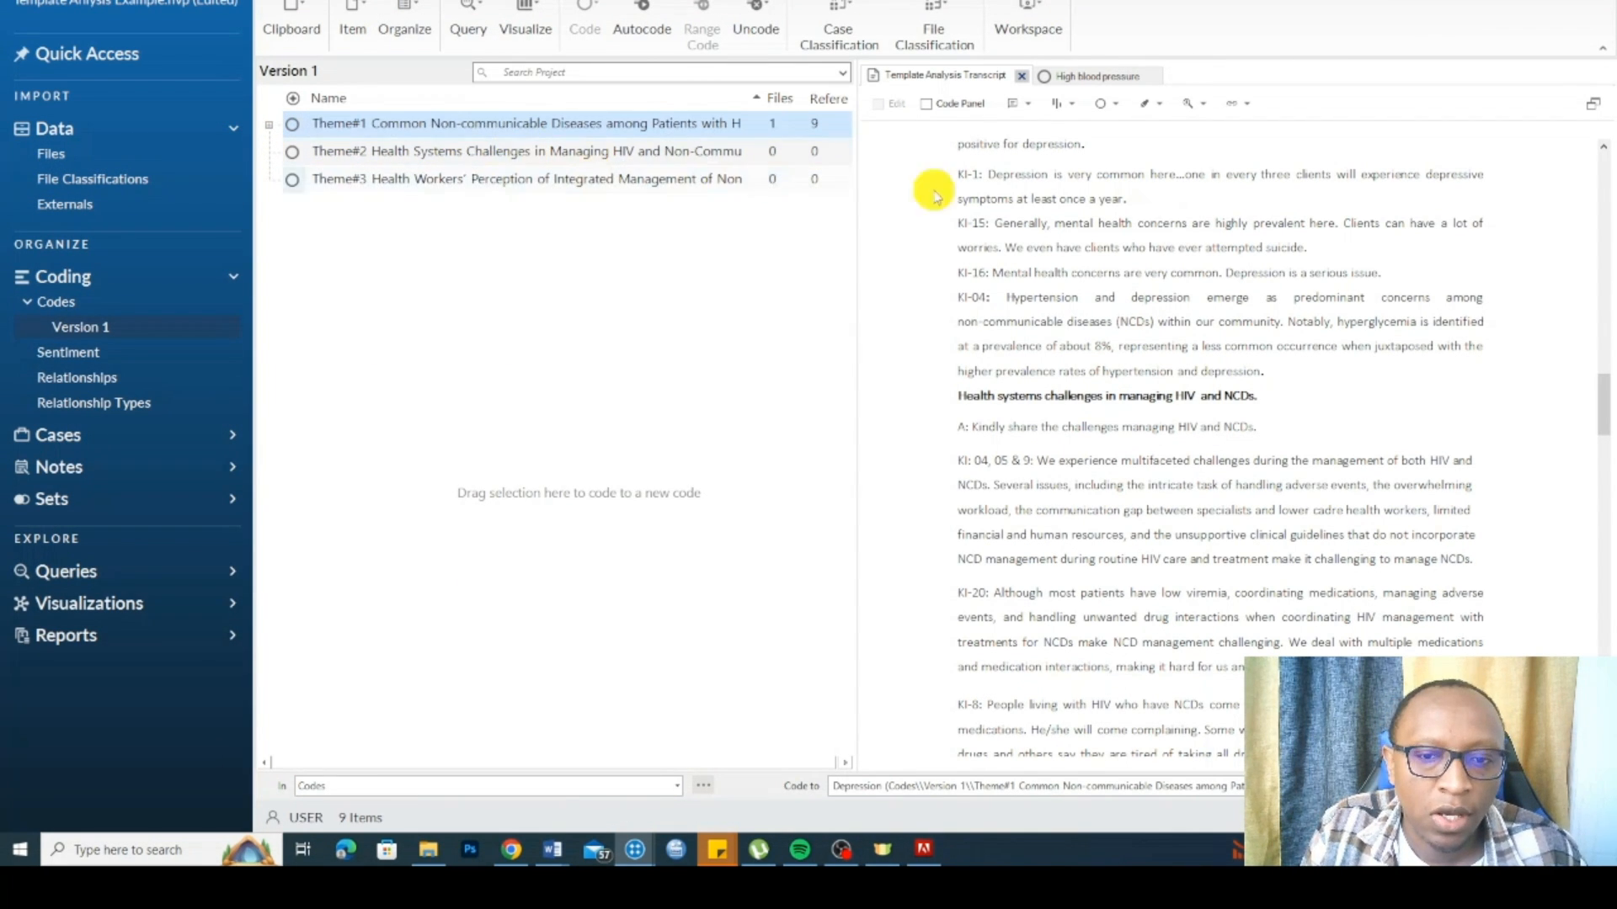
scroll(379, 186, "down", 1)
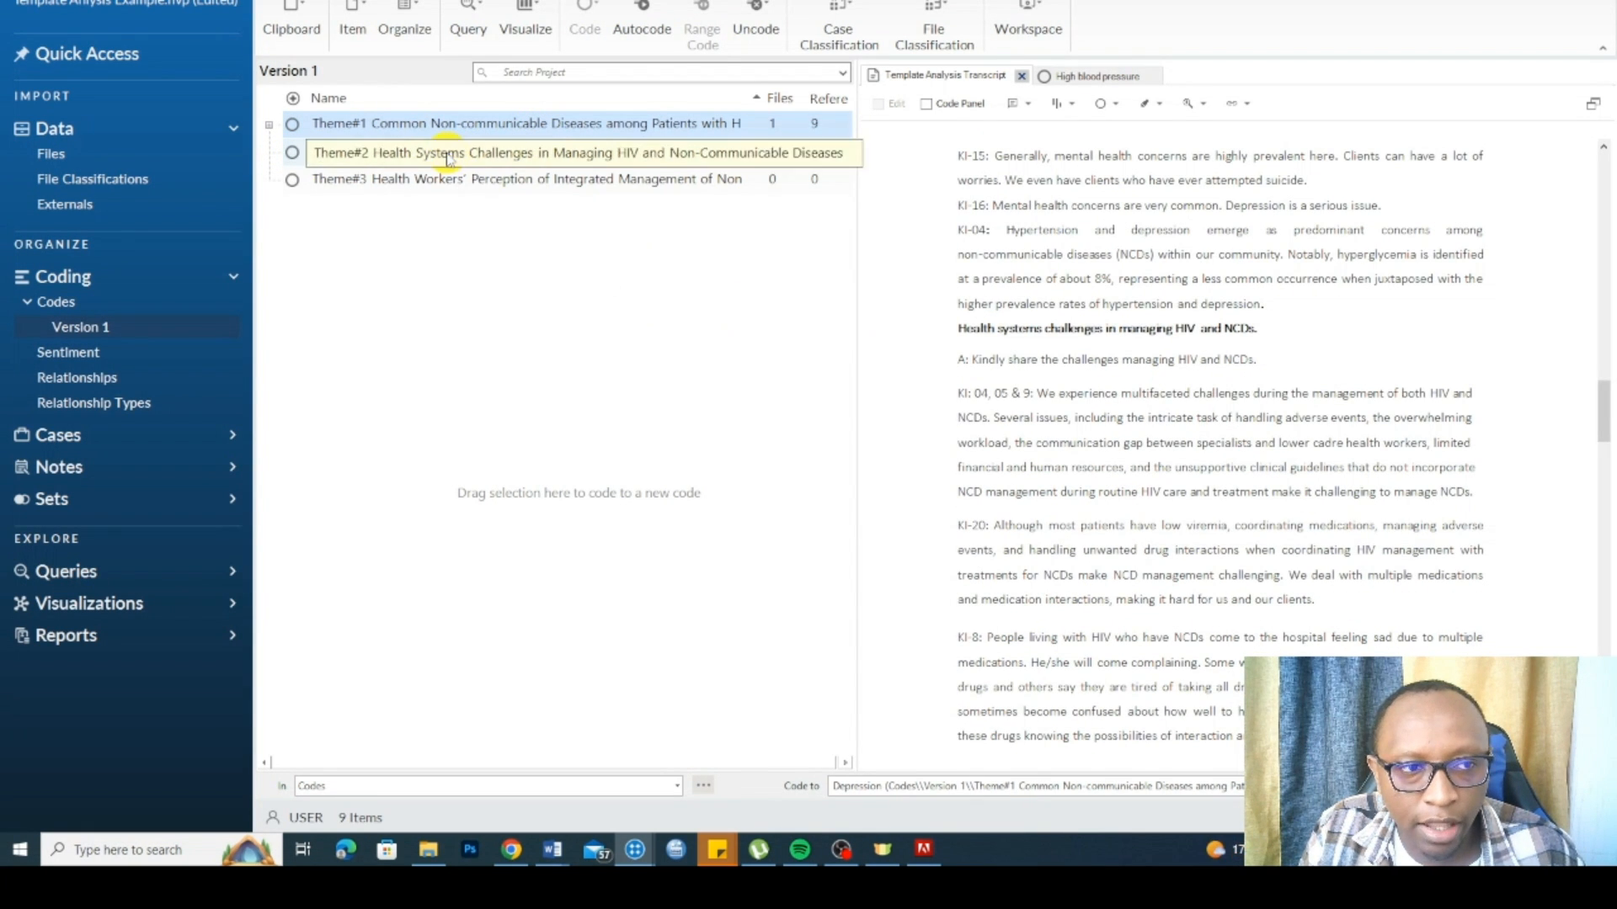
scroll(1011, 375, "down", 1)
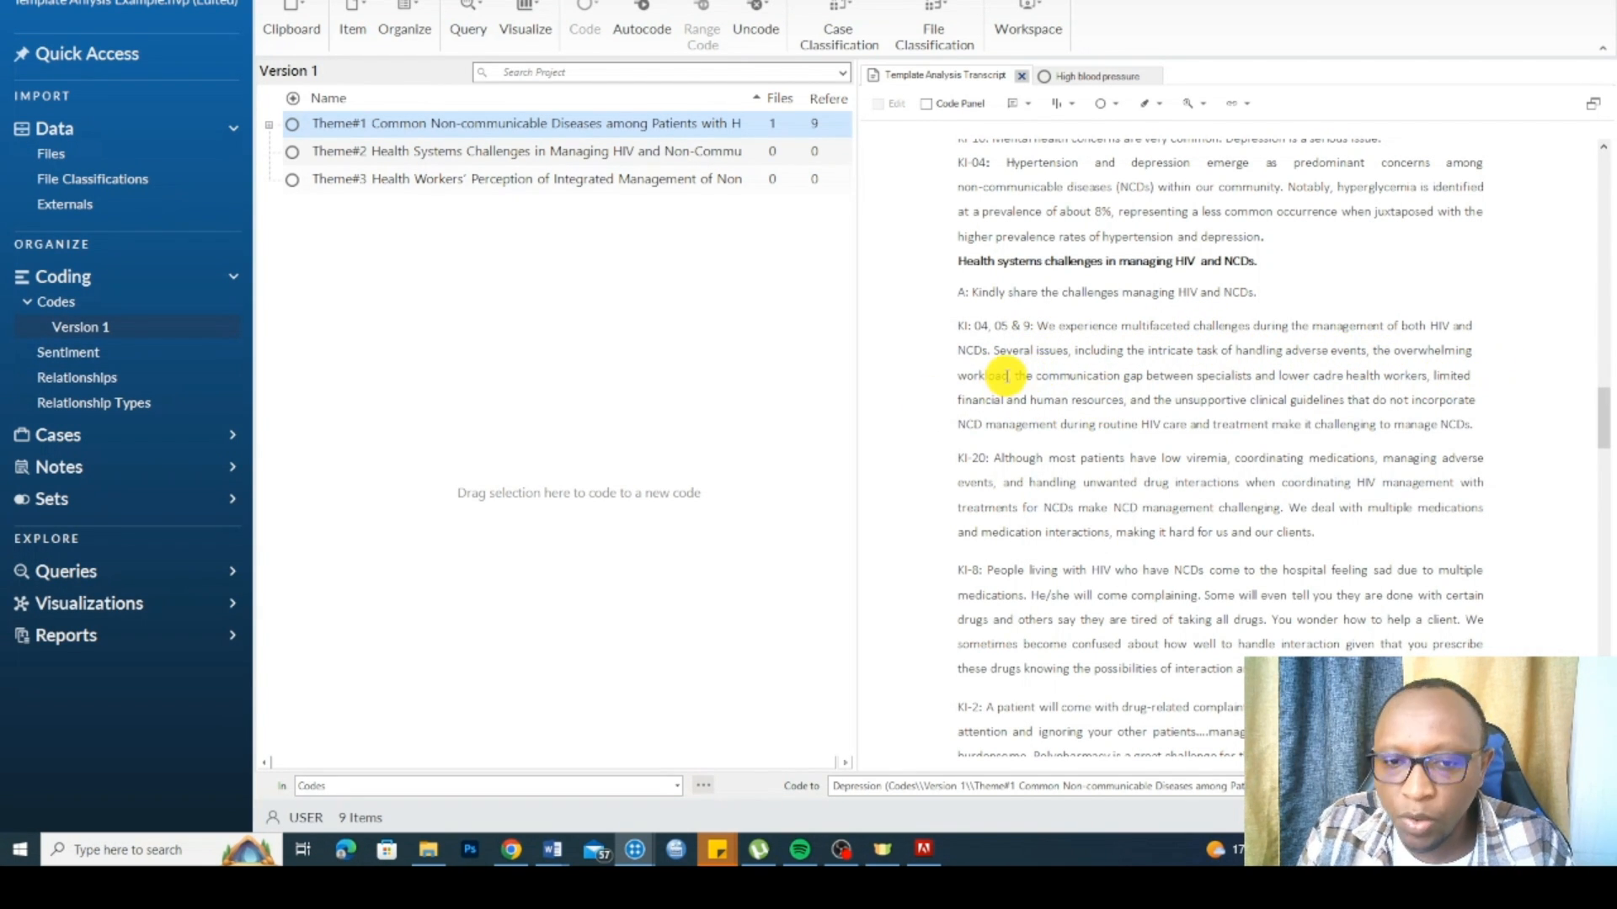
Step: Code "Several issues, including the intricate task of handling adverse events," to a new child code "Challnges handling adverse events" under Theme#2, and expand that theme
left_click_drag(992, 351, 1371, 352)
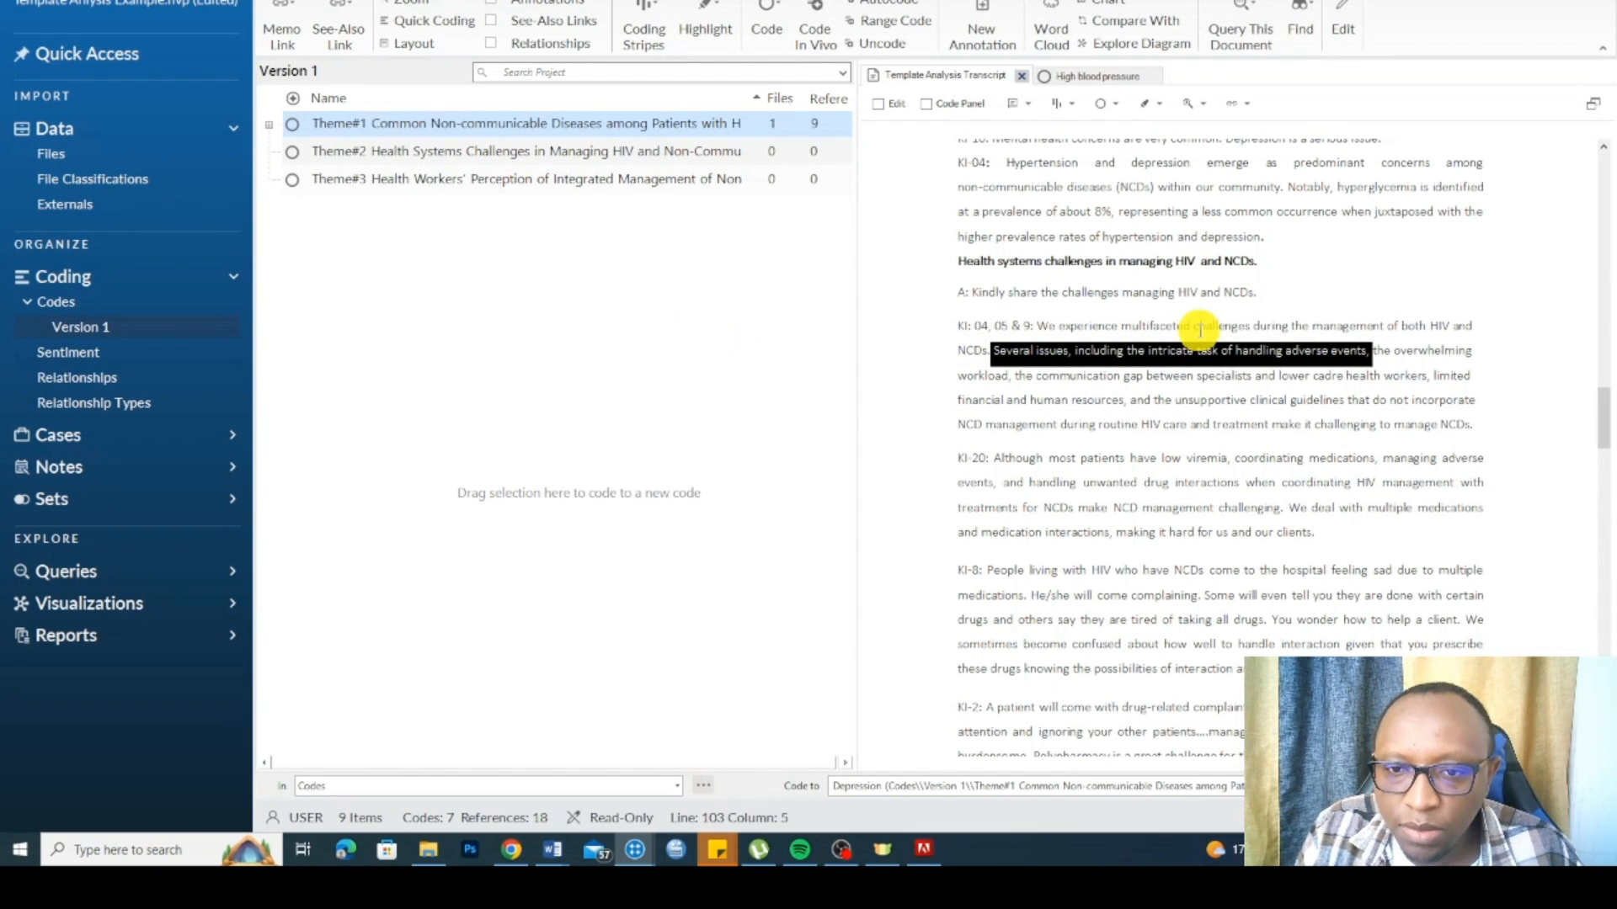
right_click(1093, 355)
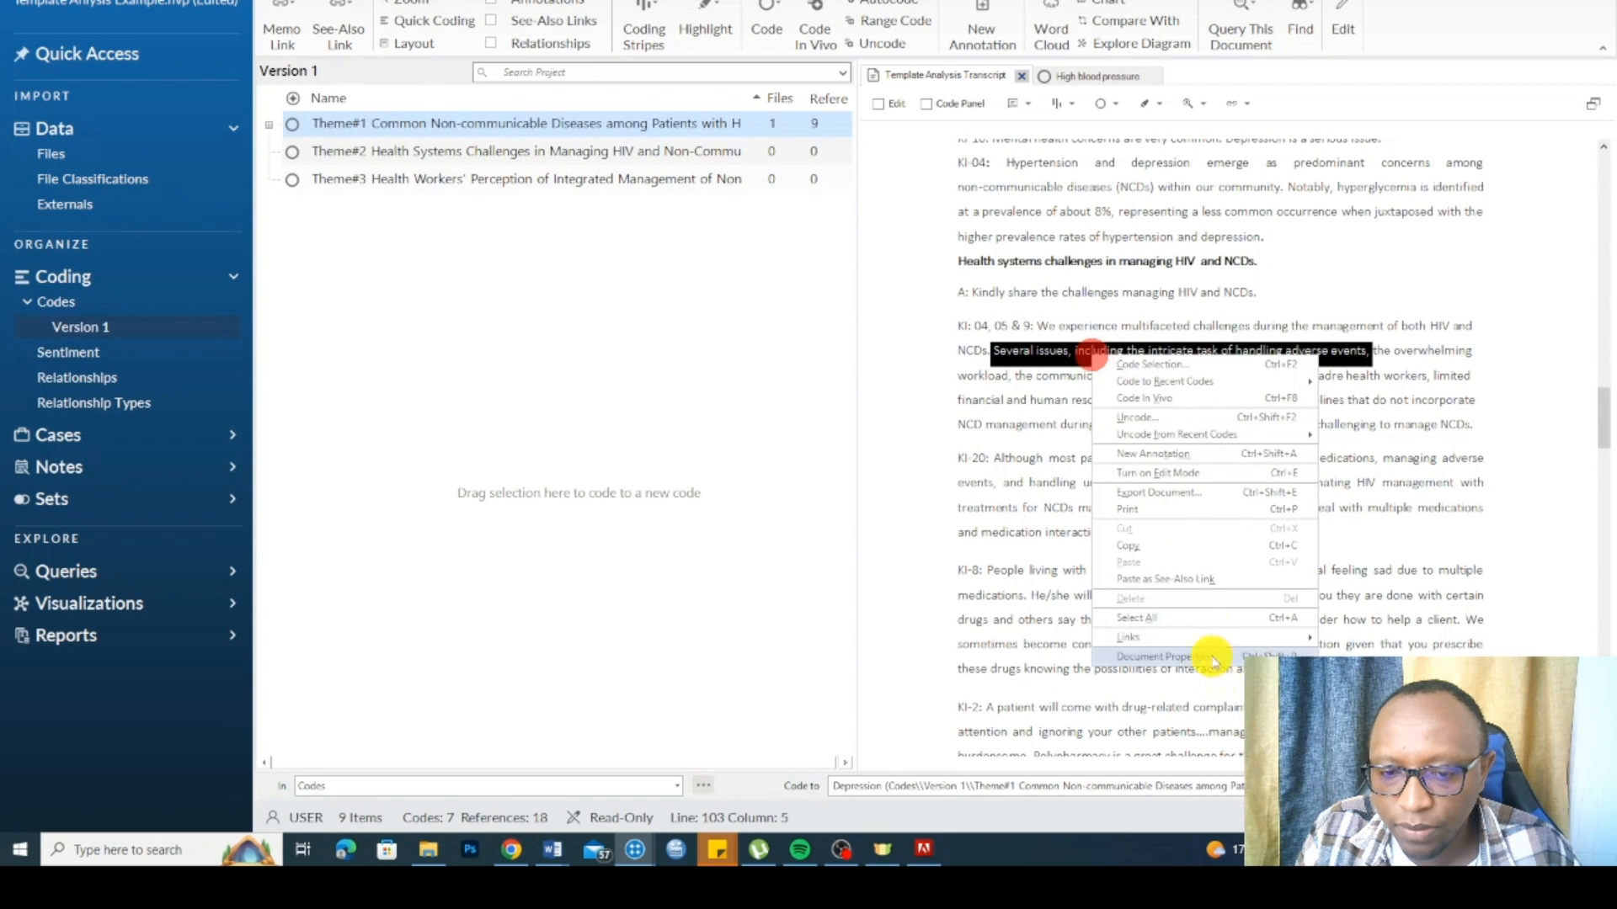
left_click(1151, 365)
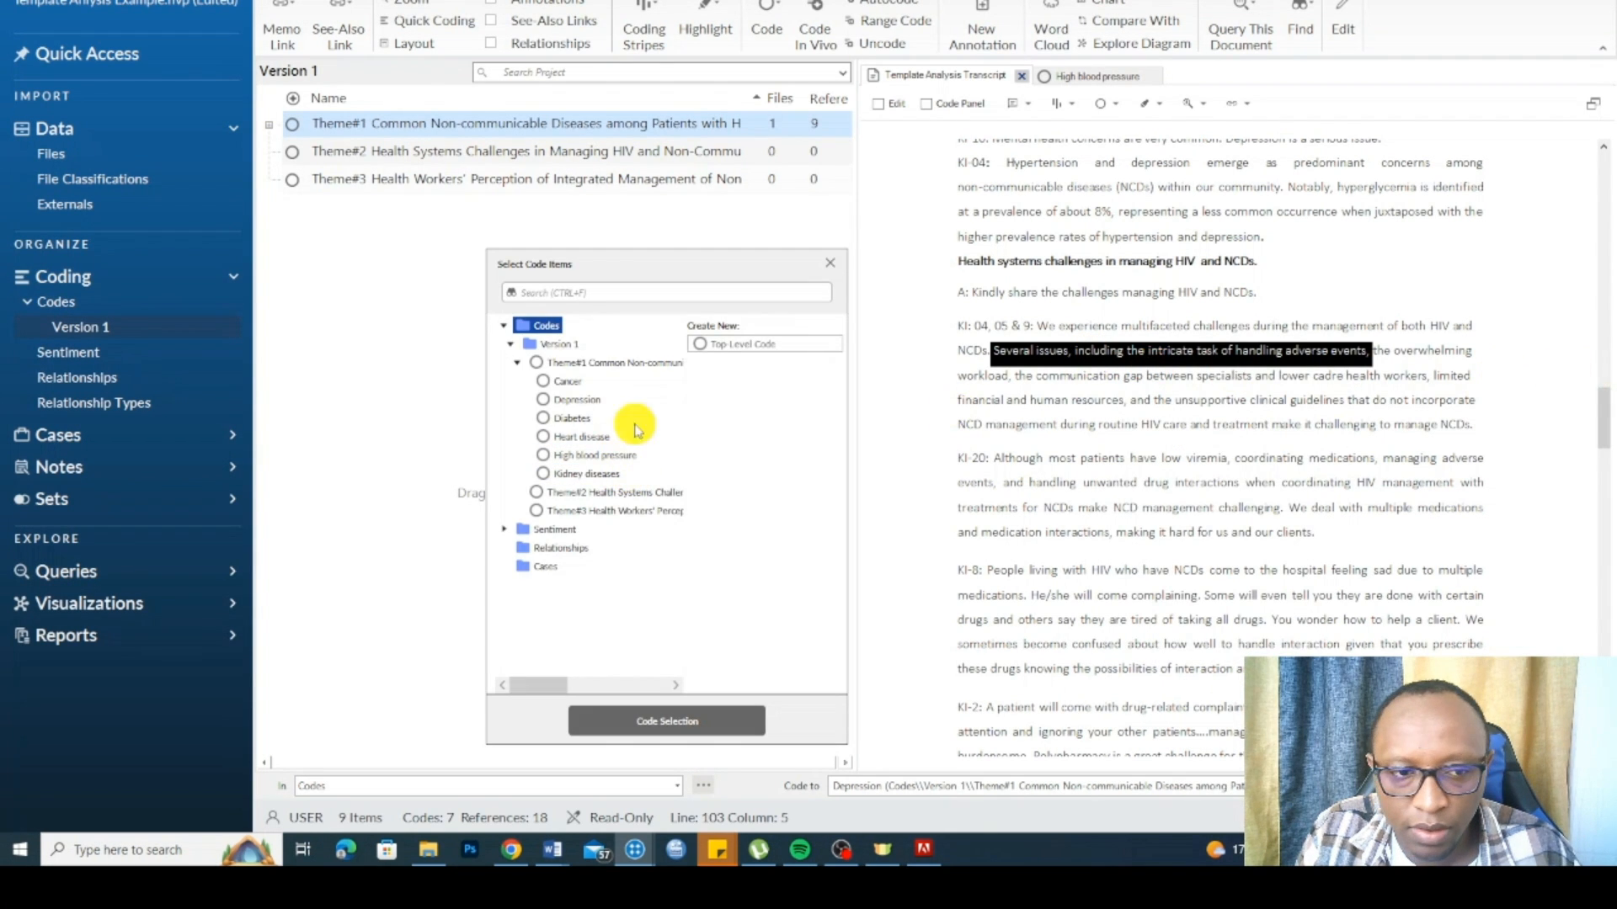
left_click(578, 491)
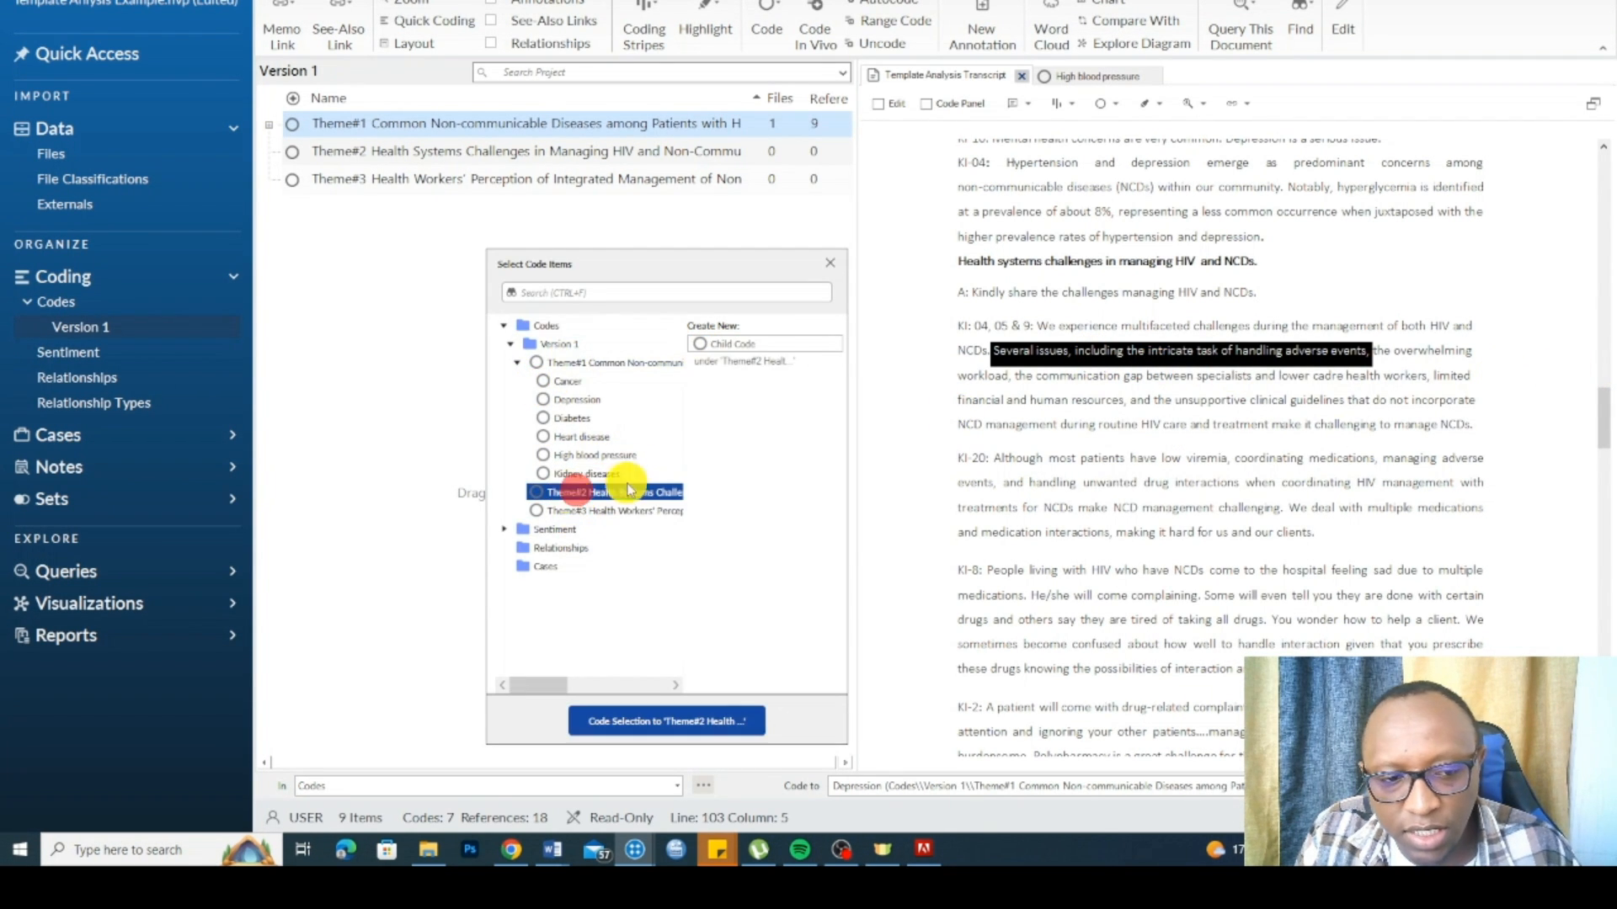
left_click(710, 350)
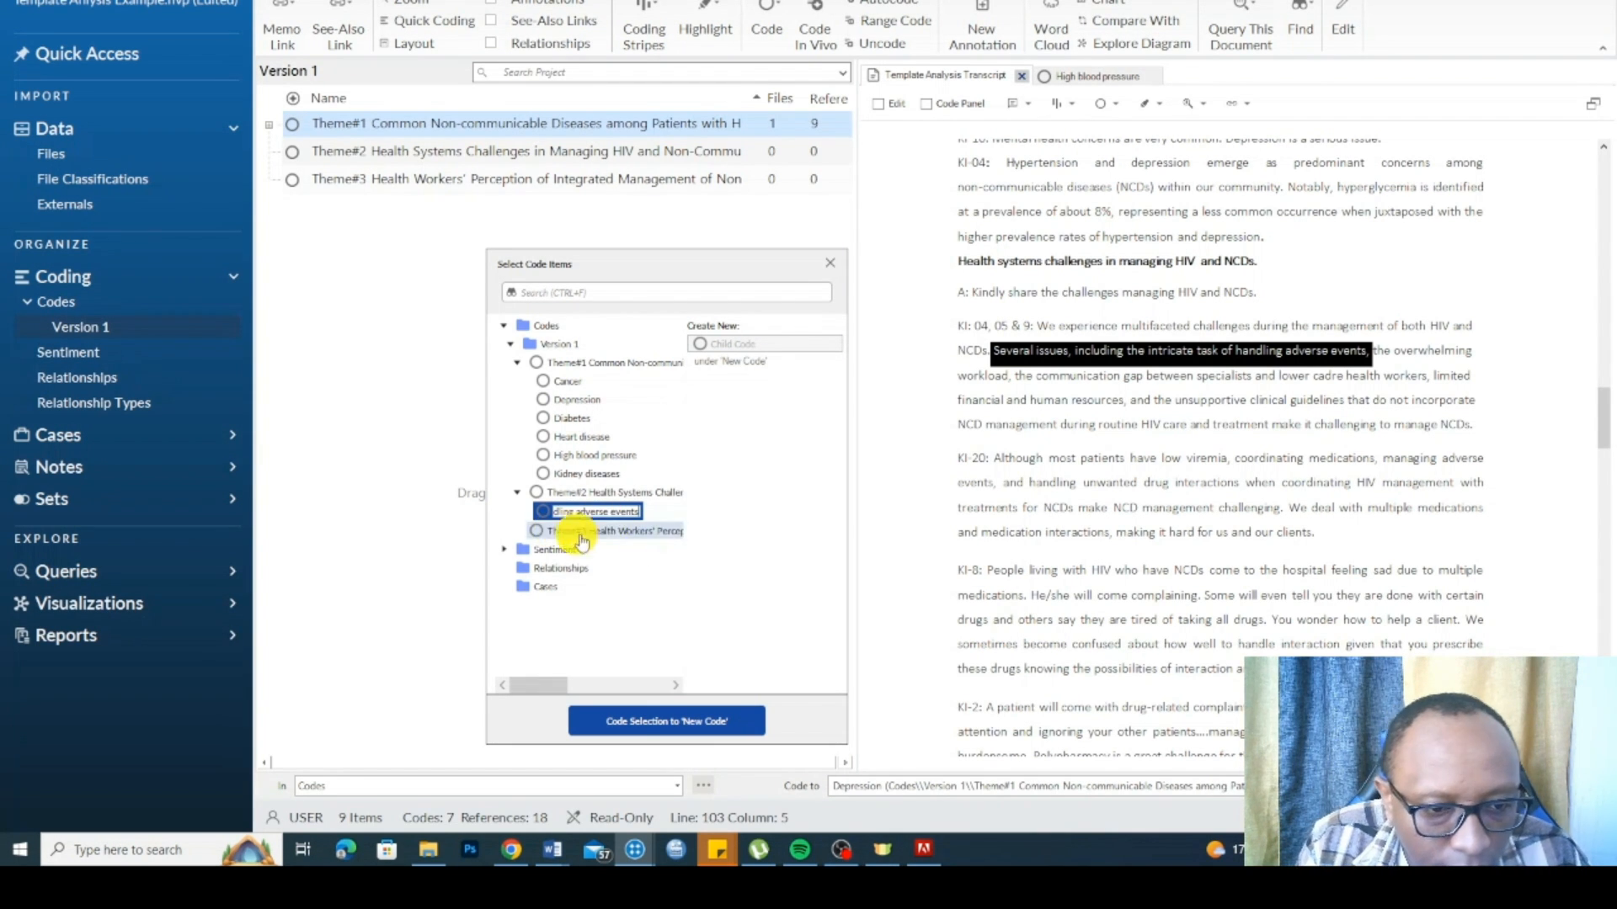
left_click(630, 723)
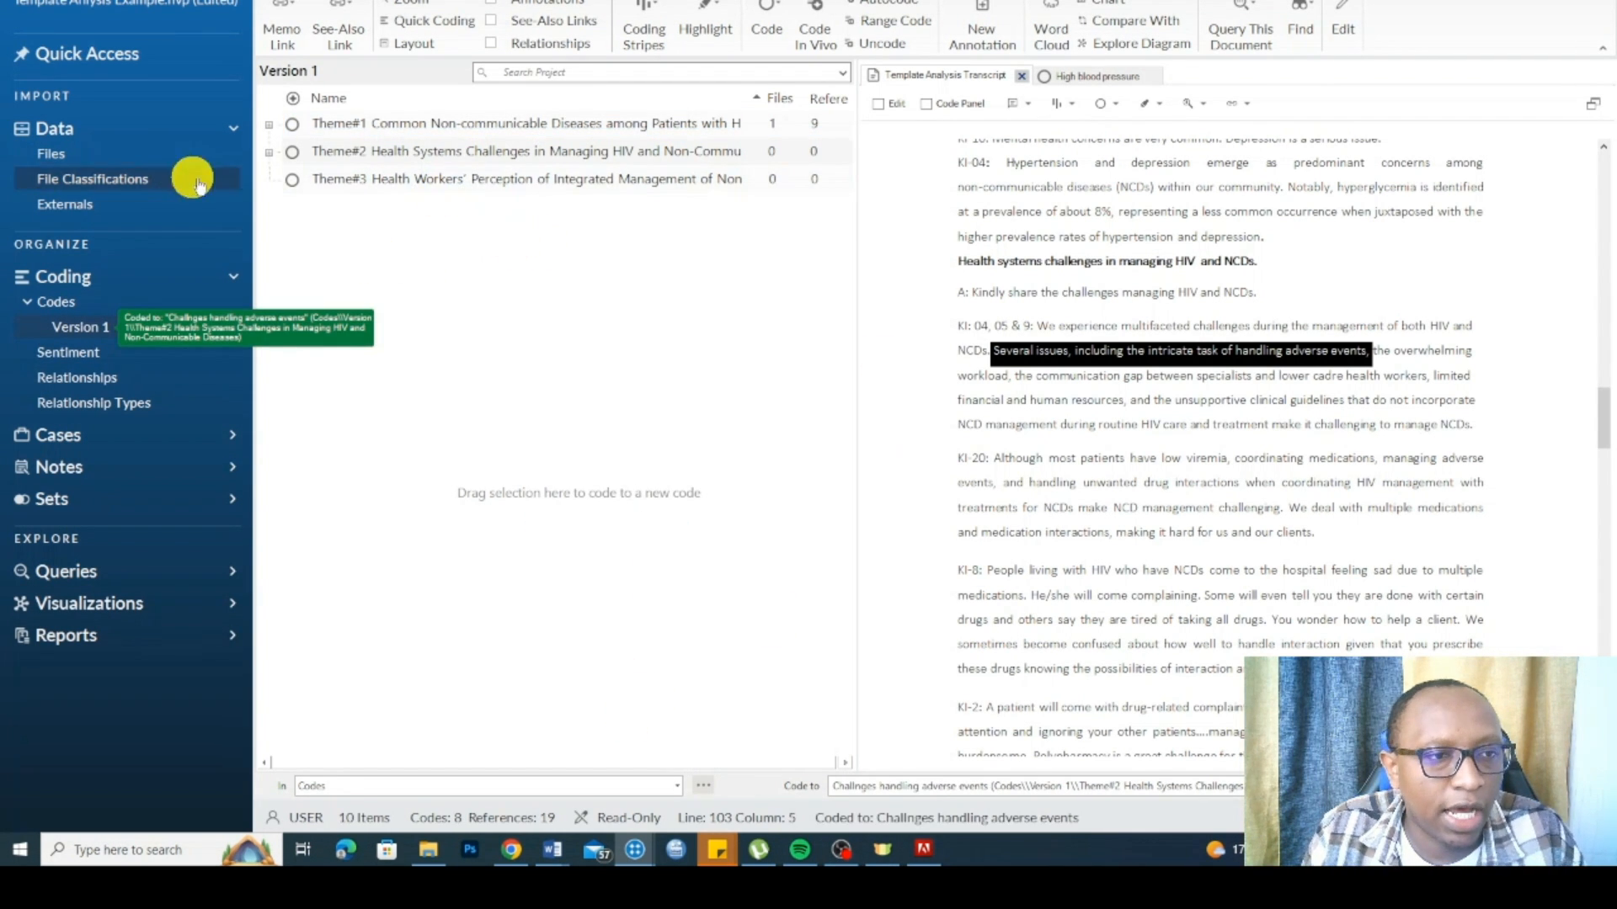
left_click(269, 155)
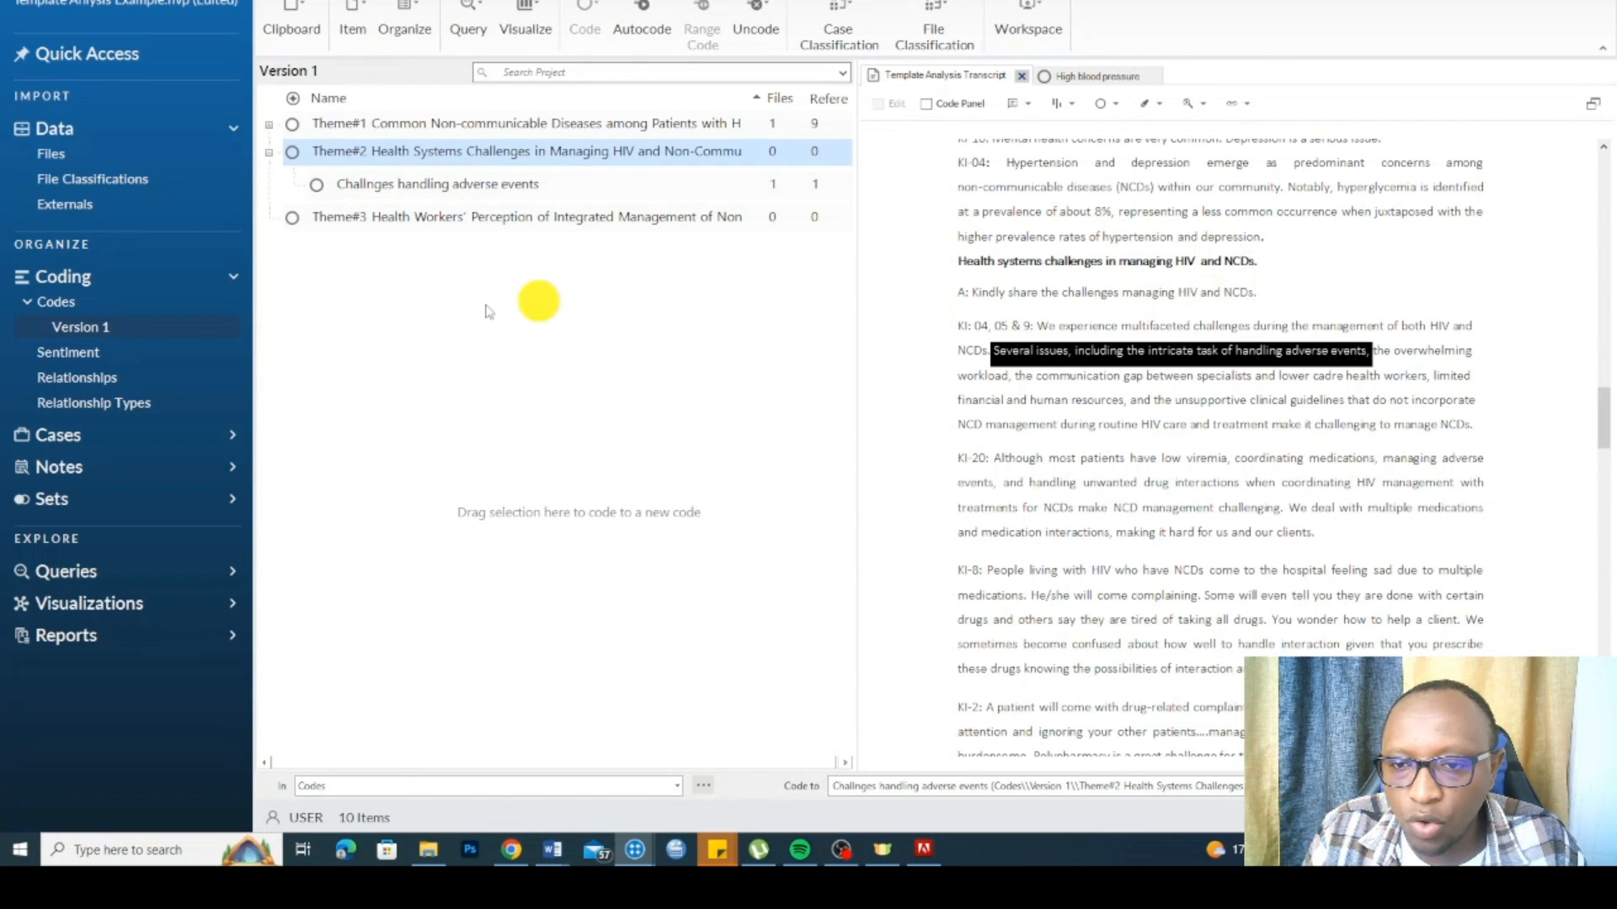
Step: Code the words "the overwhelming workload" to a new child code "Overwhelming workload" under Theme#2
left_click(1381, 355)
left_click_drag(1373, 350, 985, 383)
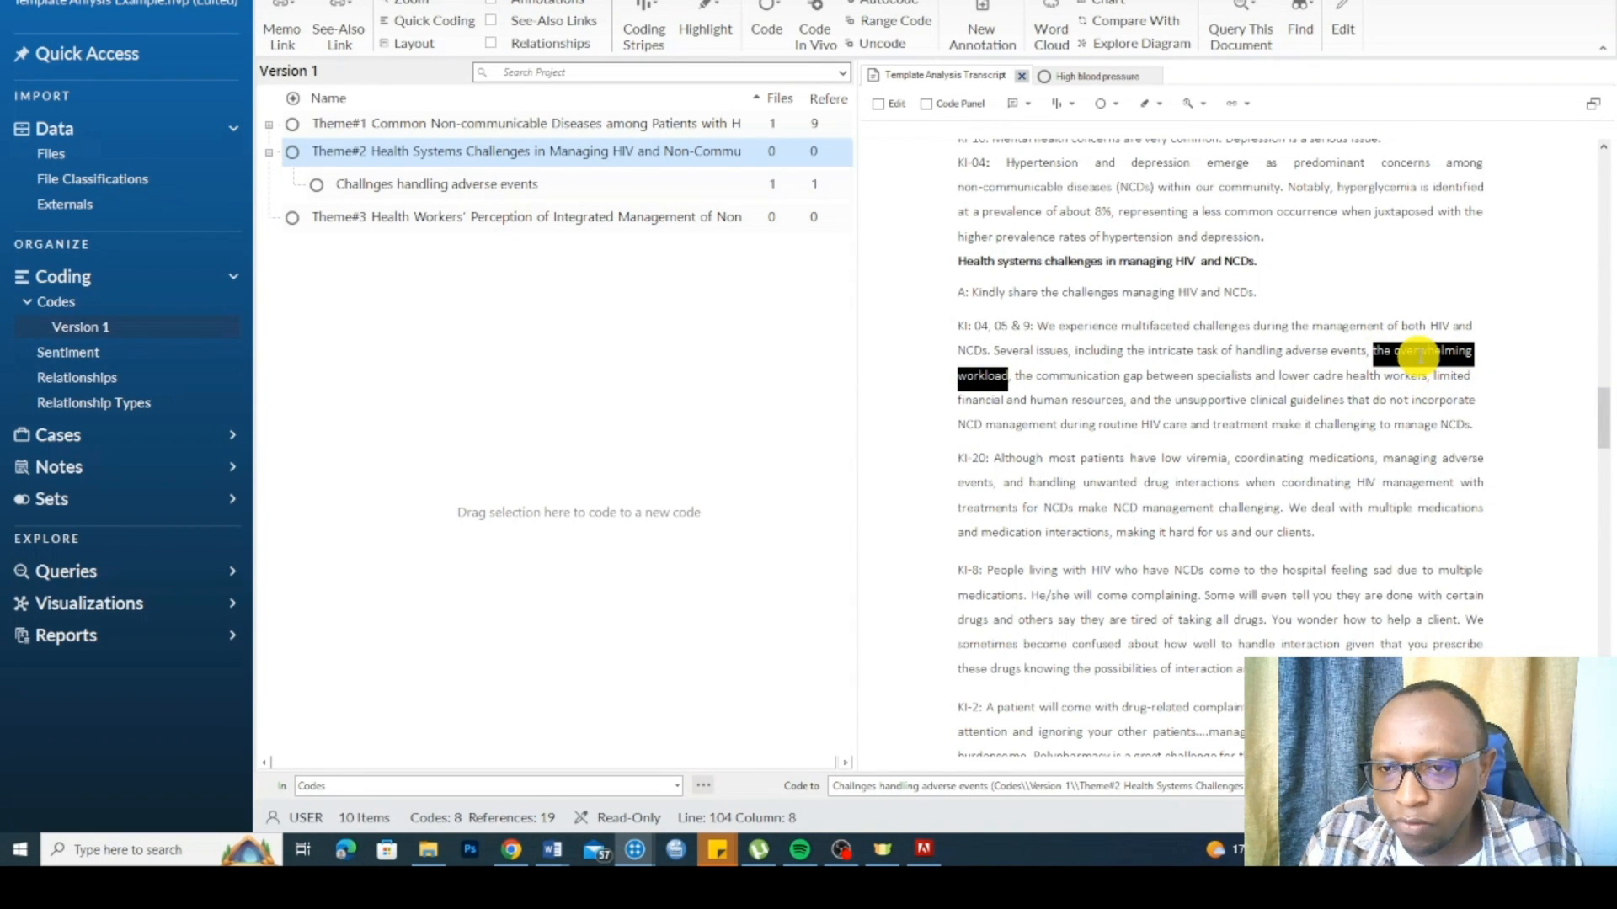
right_click(1420, 354)
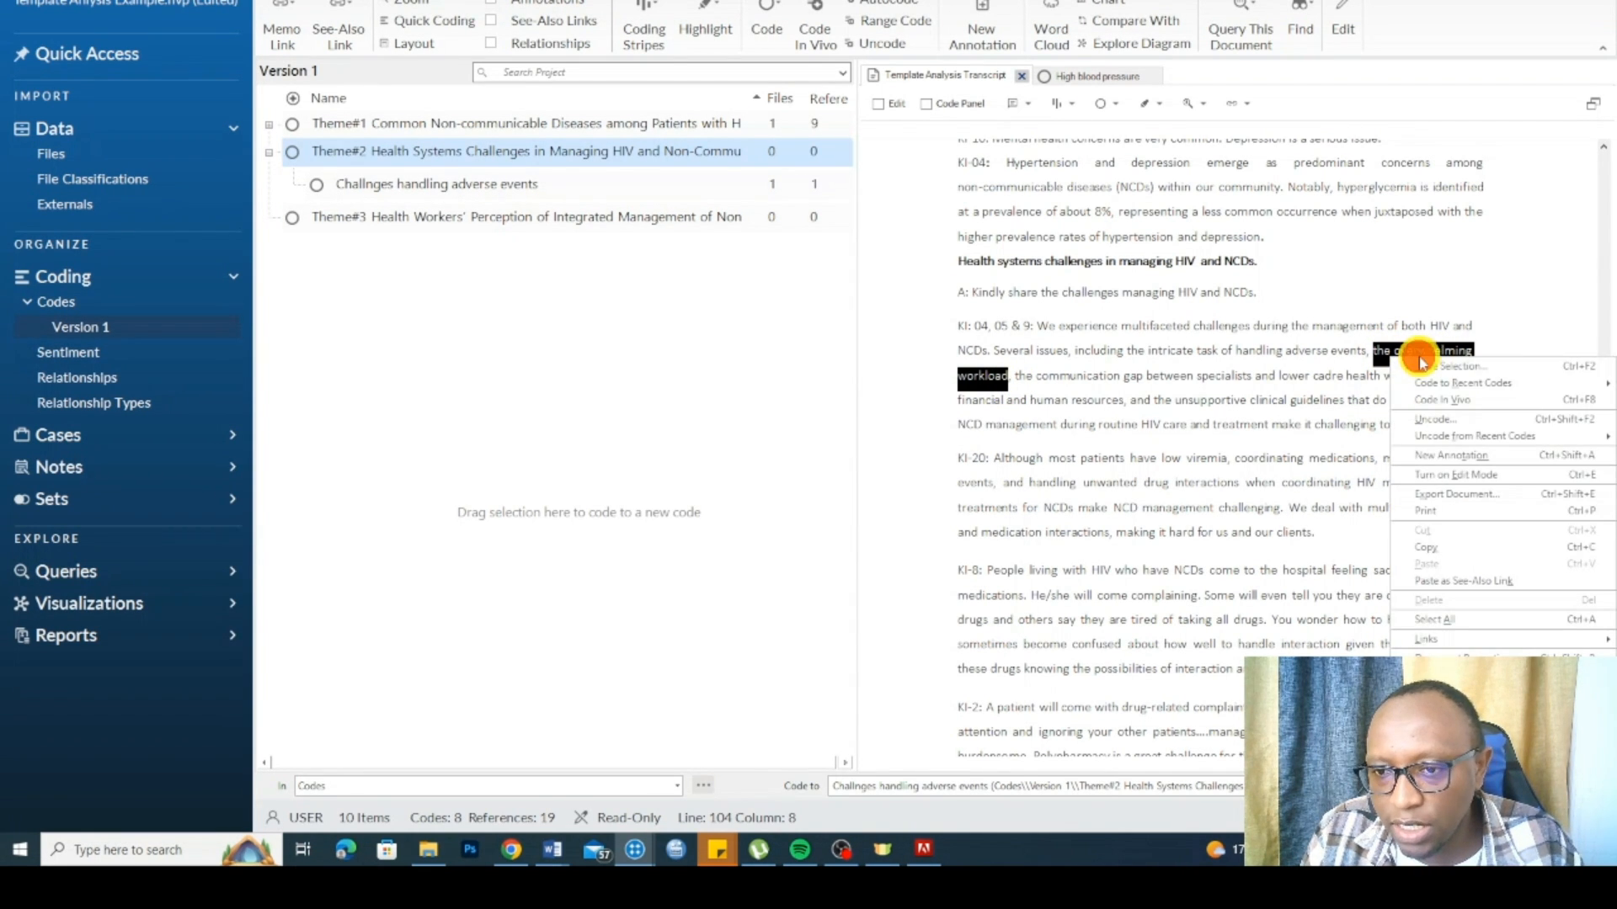
left_click(1442, 362)
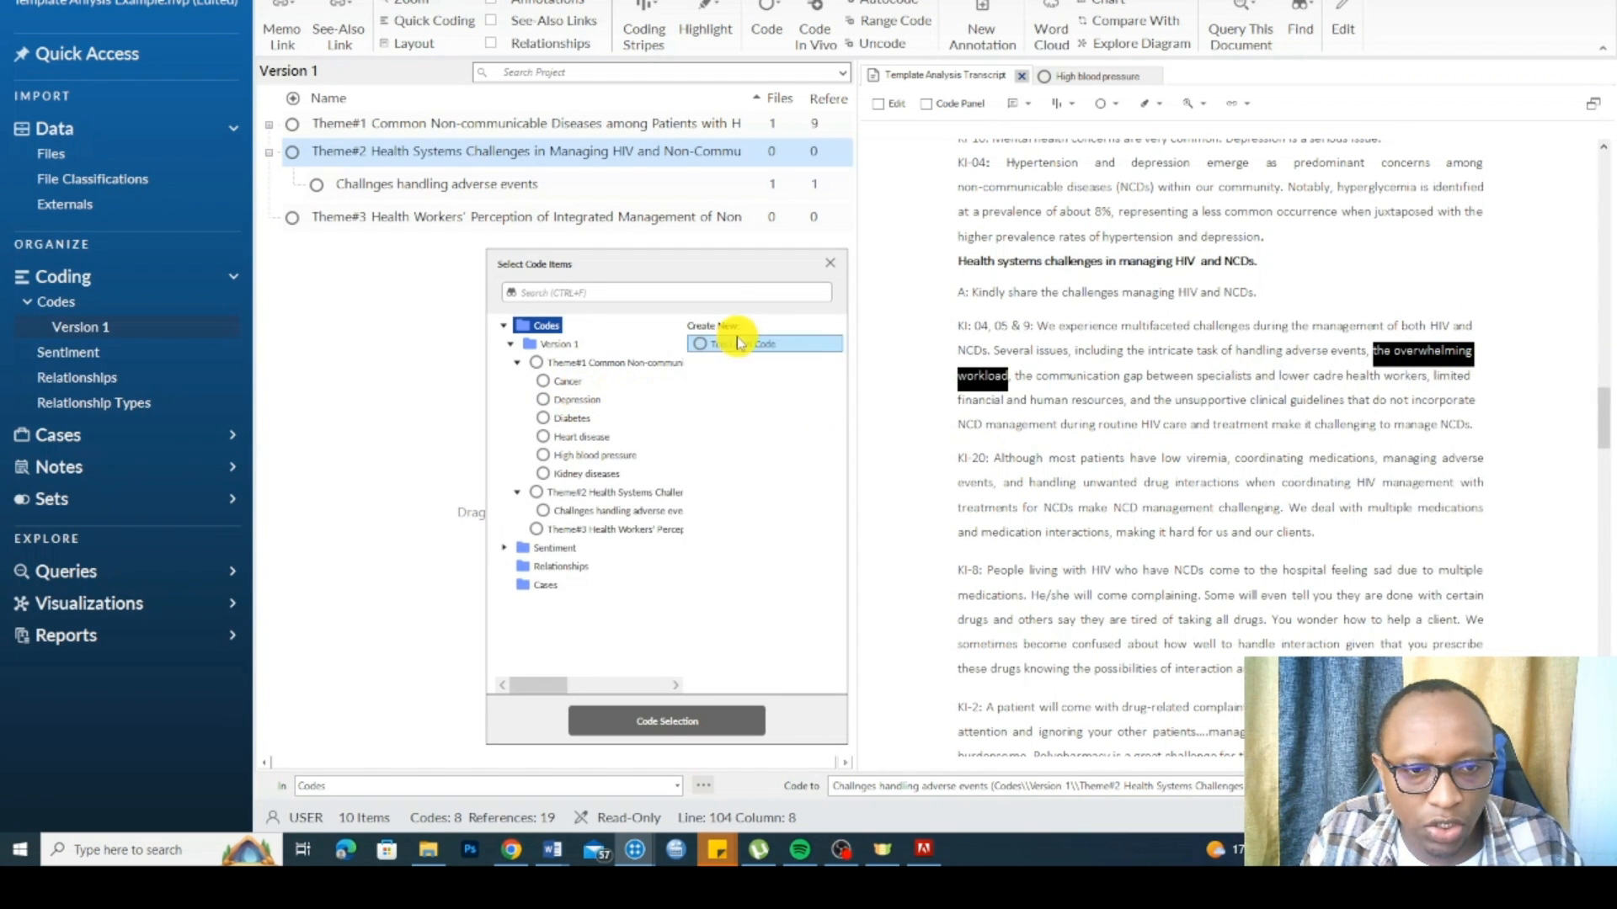
left_click(564, 494)
left_click(746, 342)
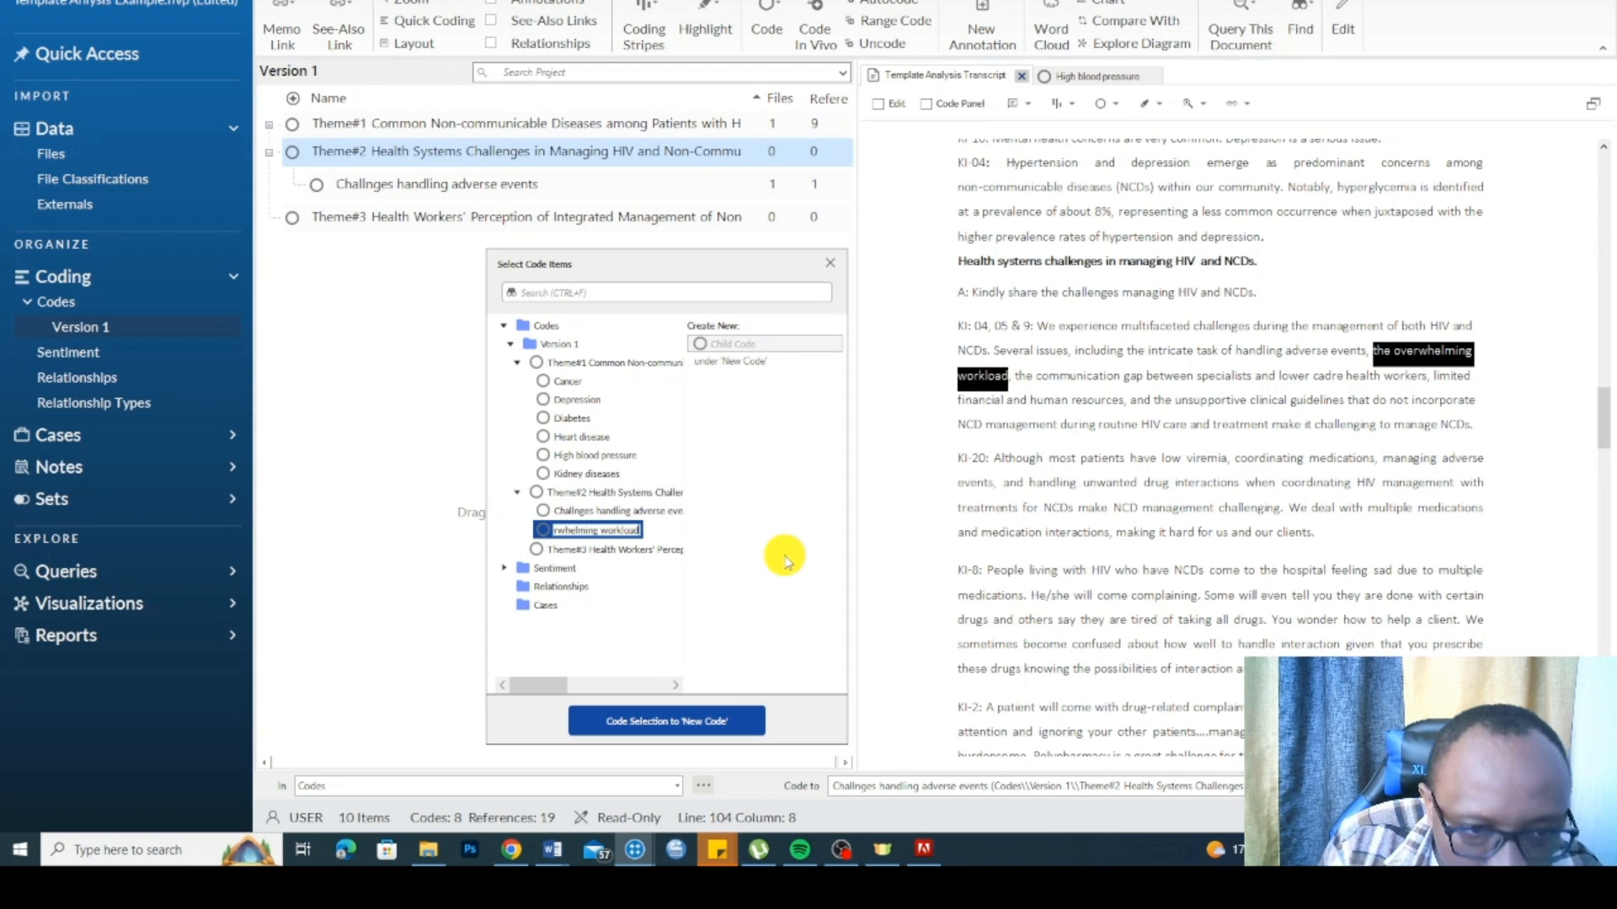
left_click(665, 721)
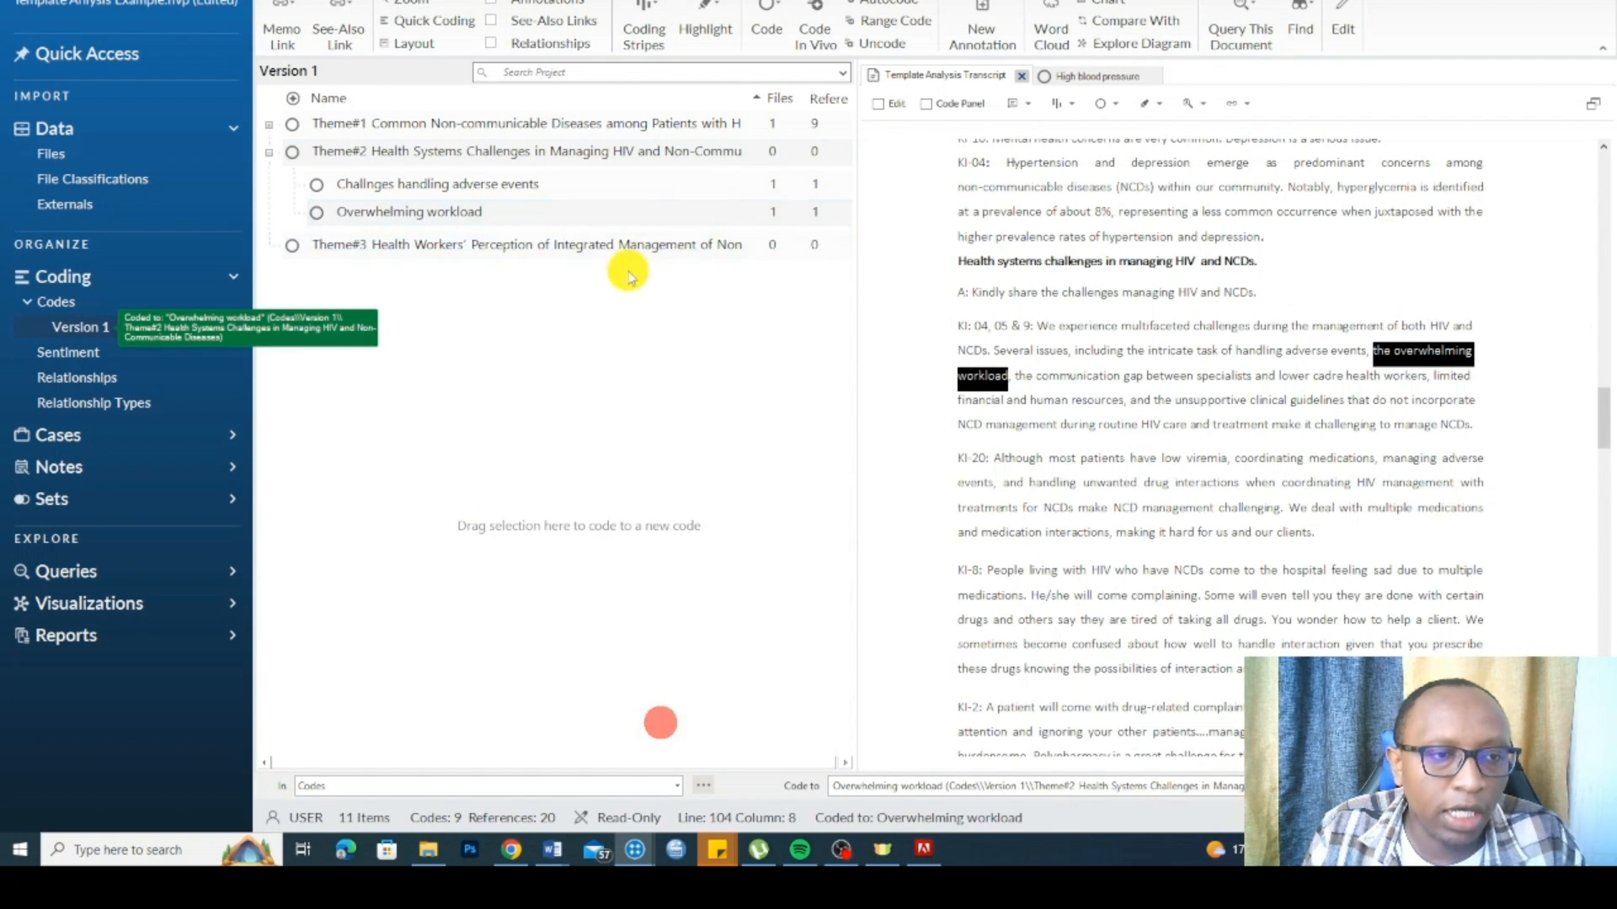
Step: Code "the communication gap between specialists and lower cadre health workers" to a new child code "Communication issues among healthworkers" under Theme#2
left_click(1025, 382)
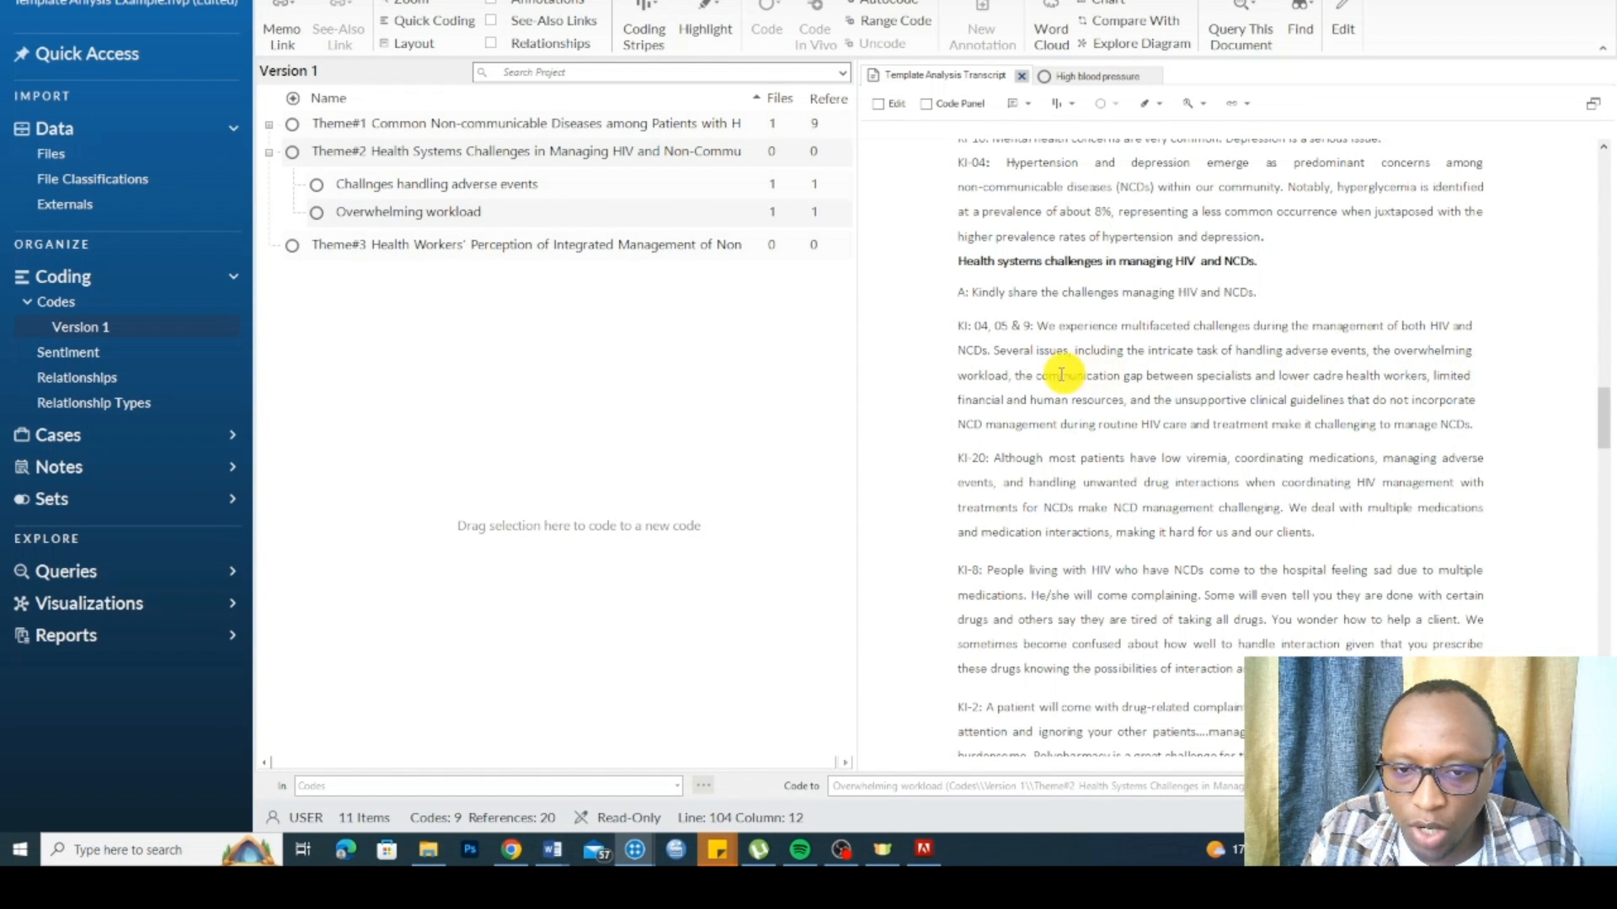
left_click_drag(1014, 378, 1411, 379)
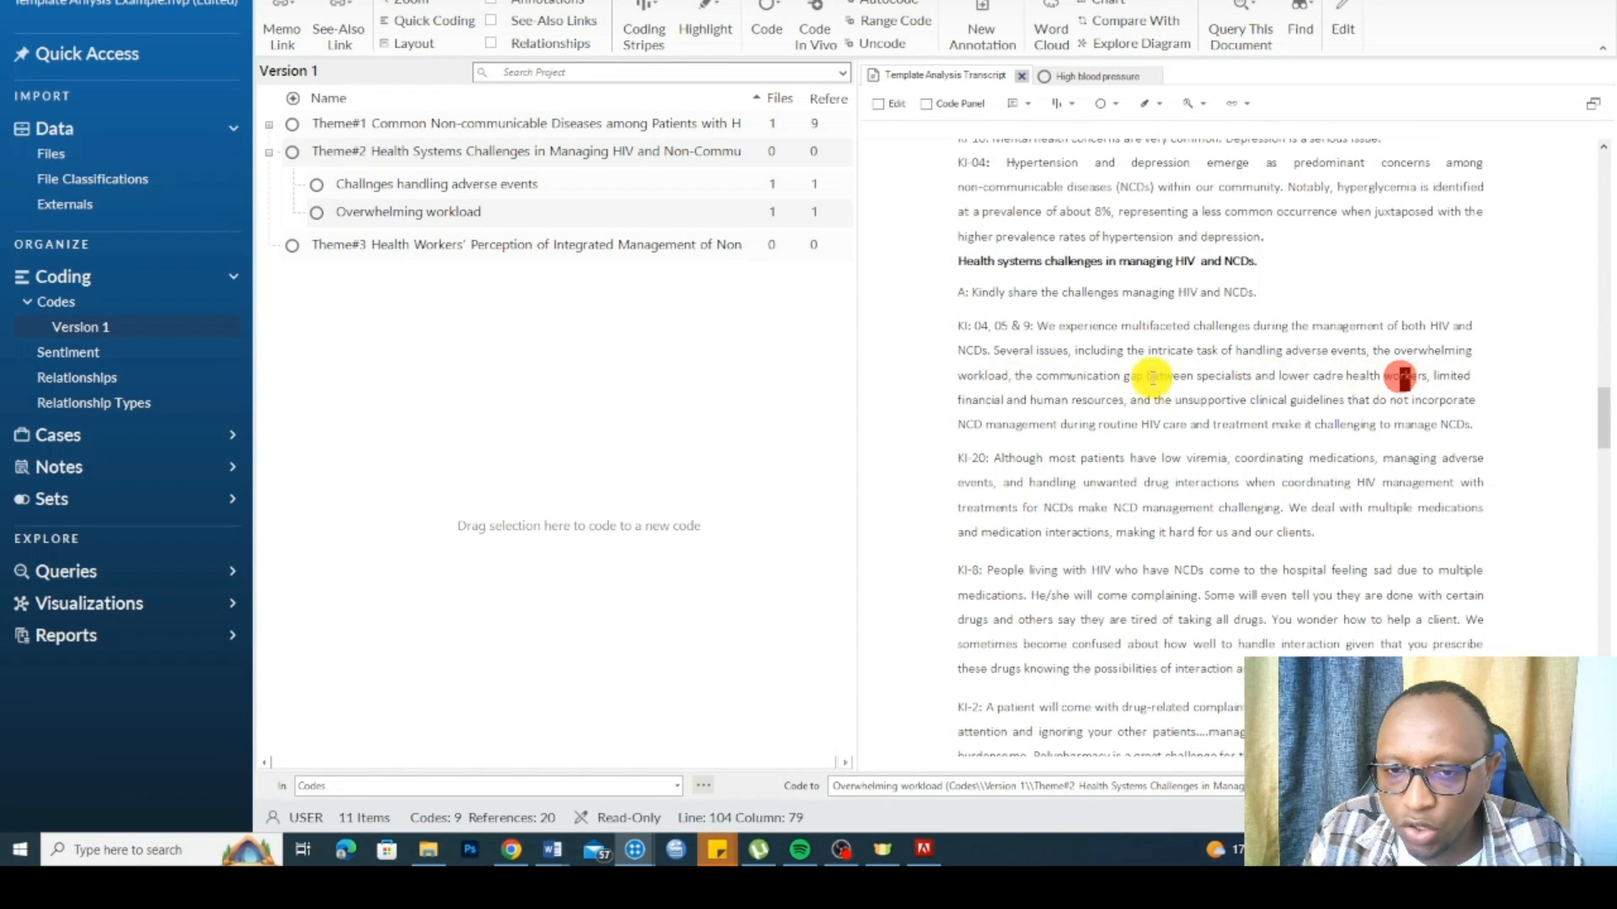
left_click_drag(1017, 378, 1423, 376)
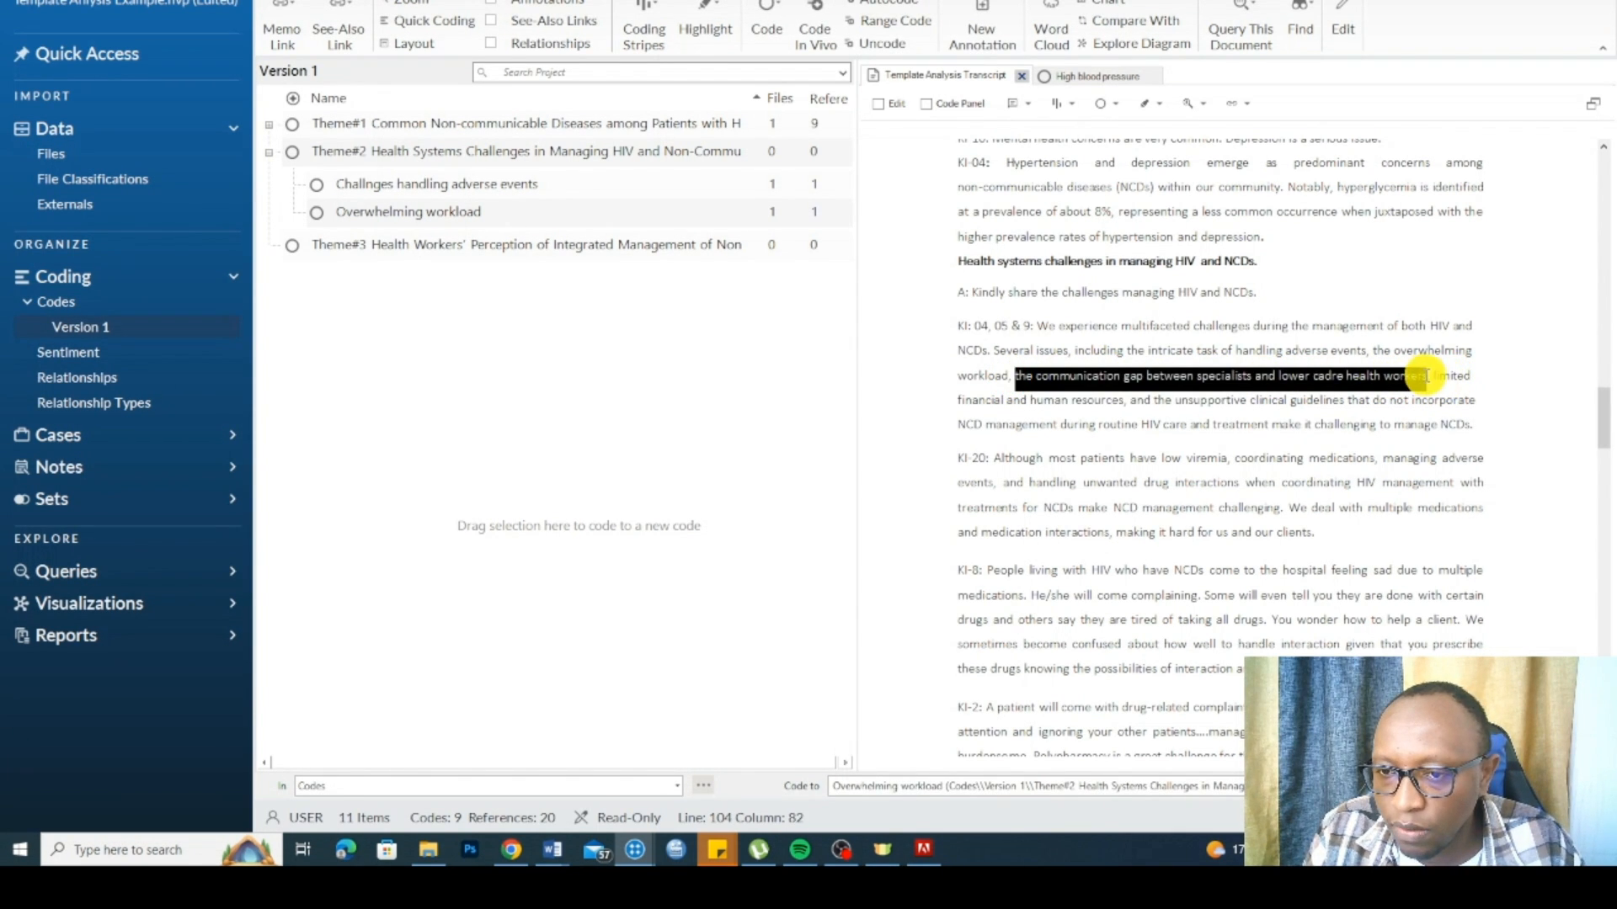
right_click(1253, 376)
left_click(1290, 387)
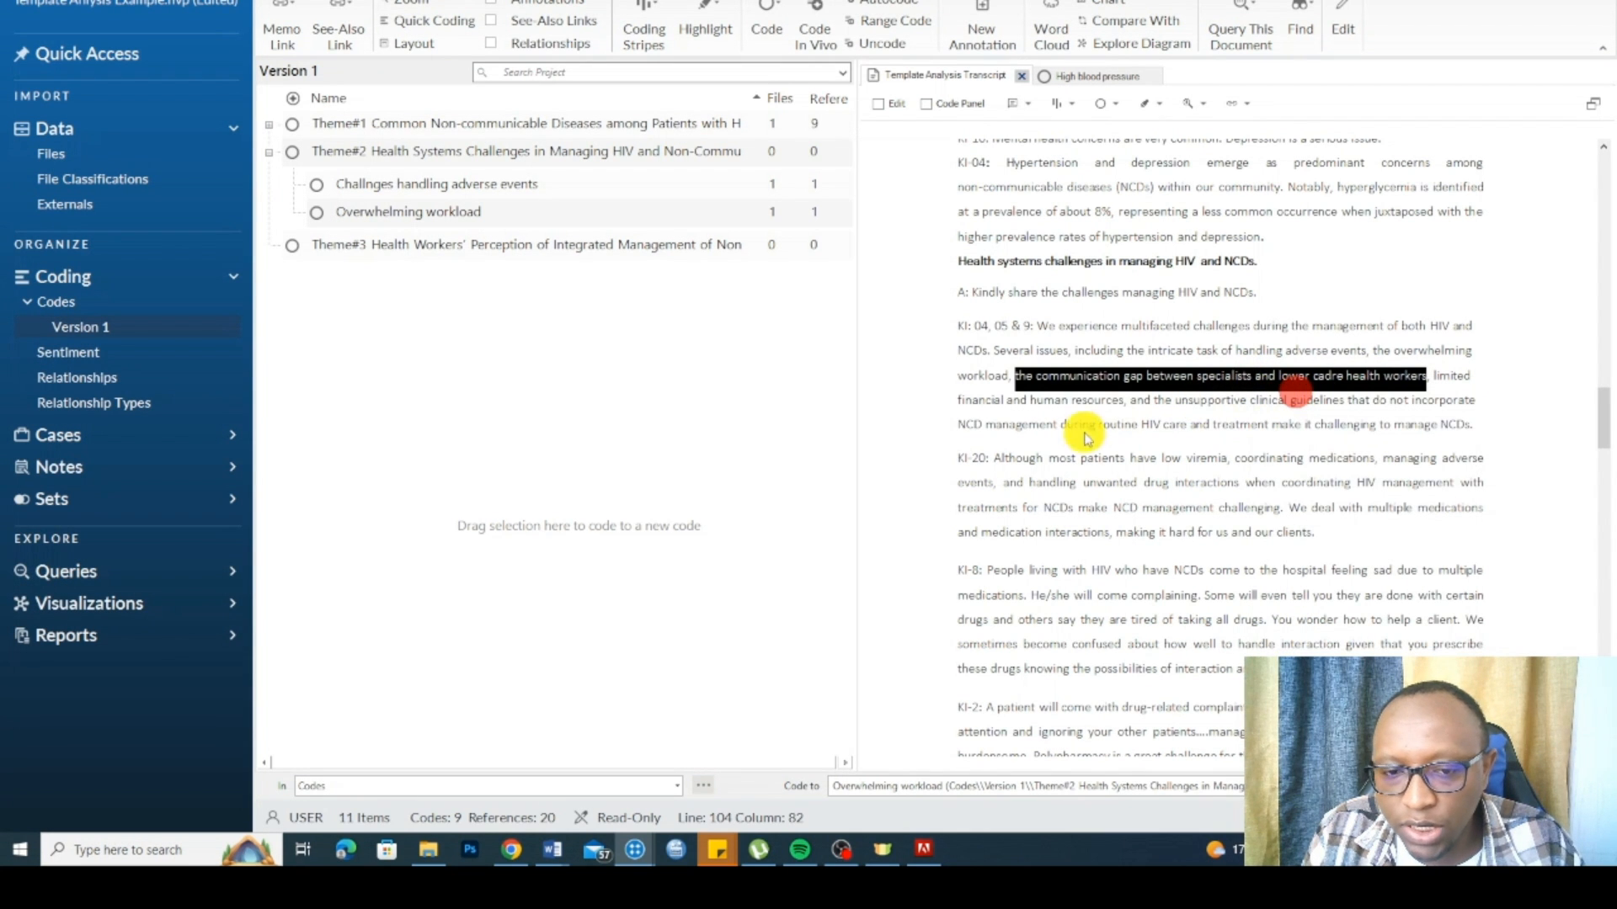
left_click(562, 492)
left_click(708, 343)
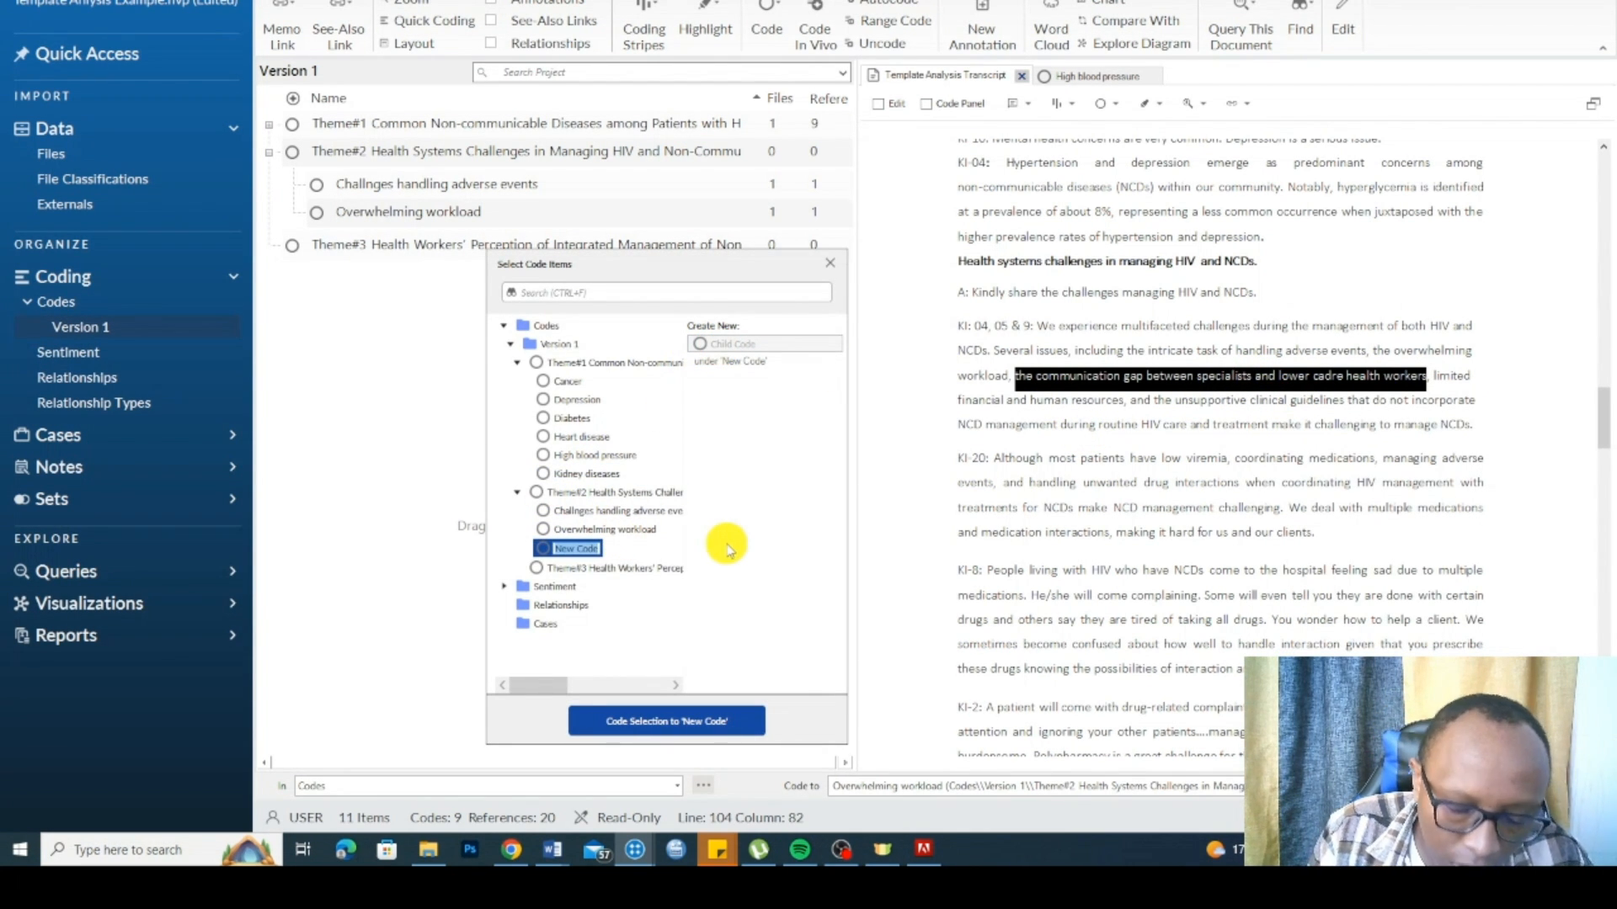
type("Communicati")
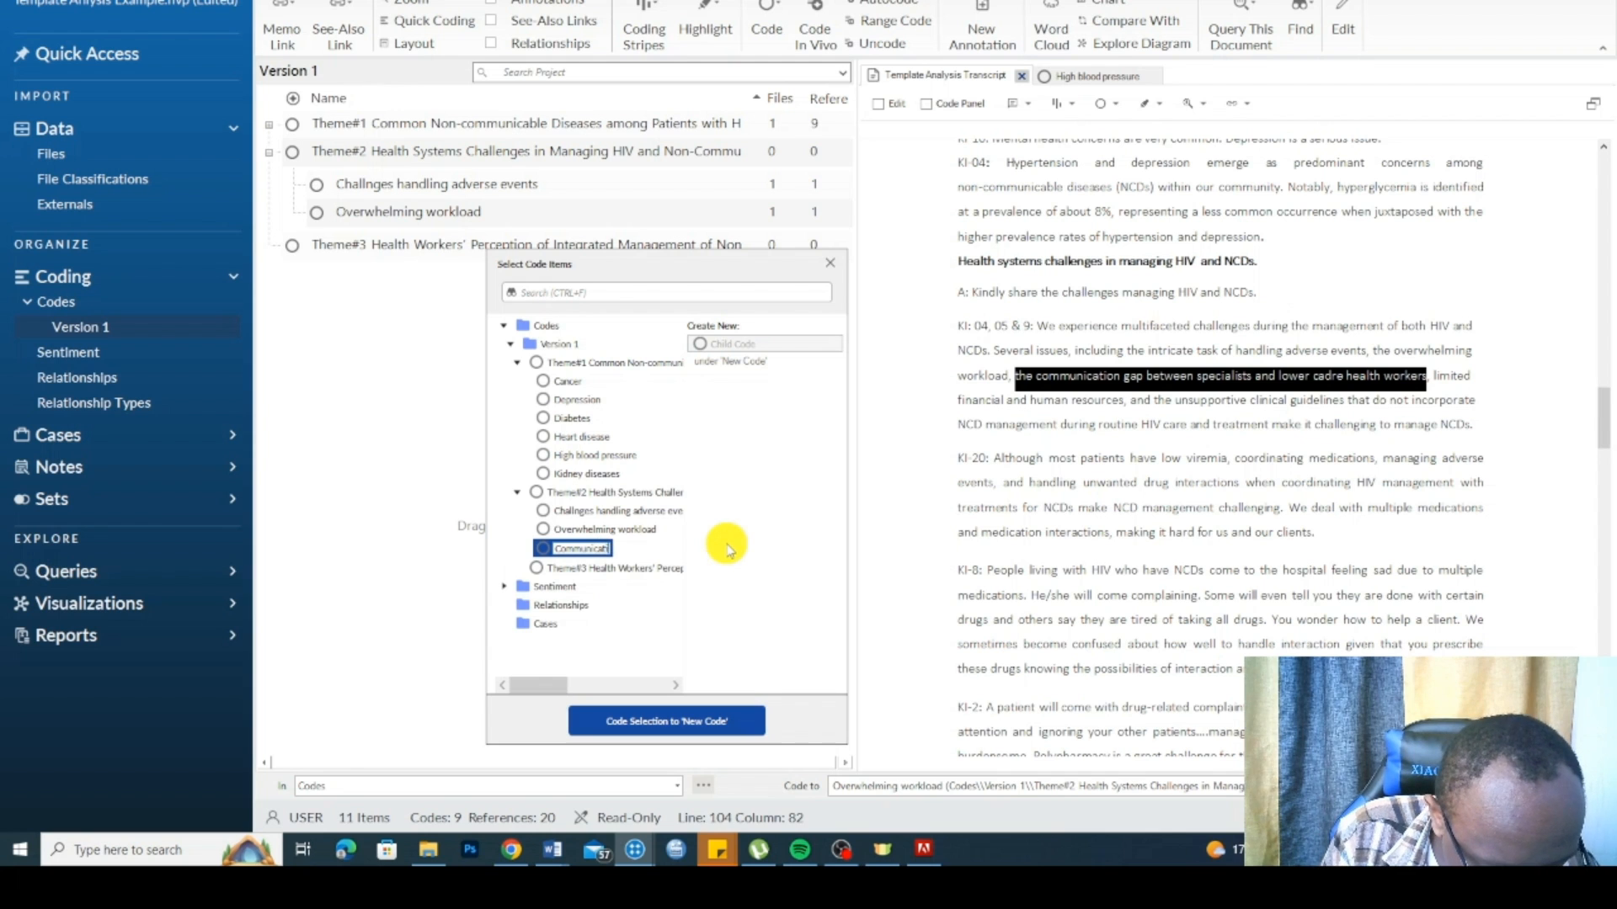
type("on challn")
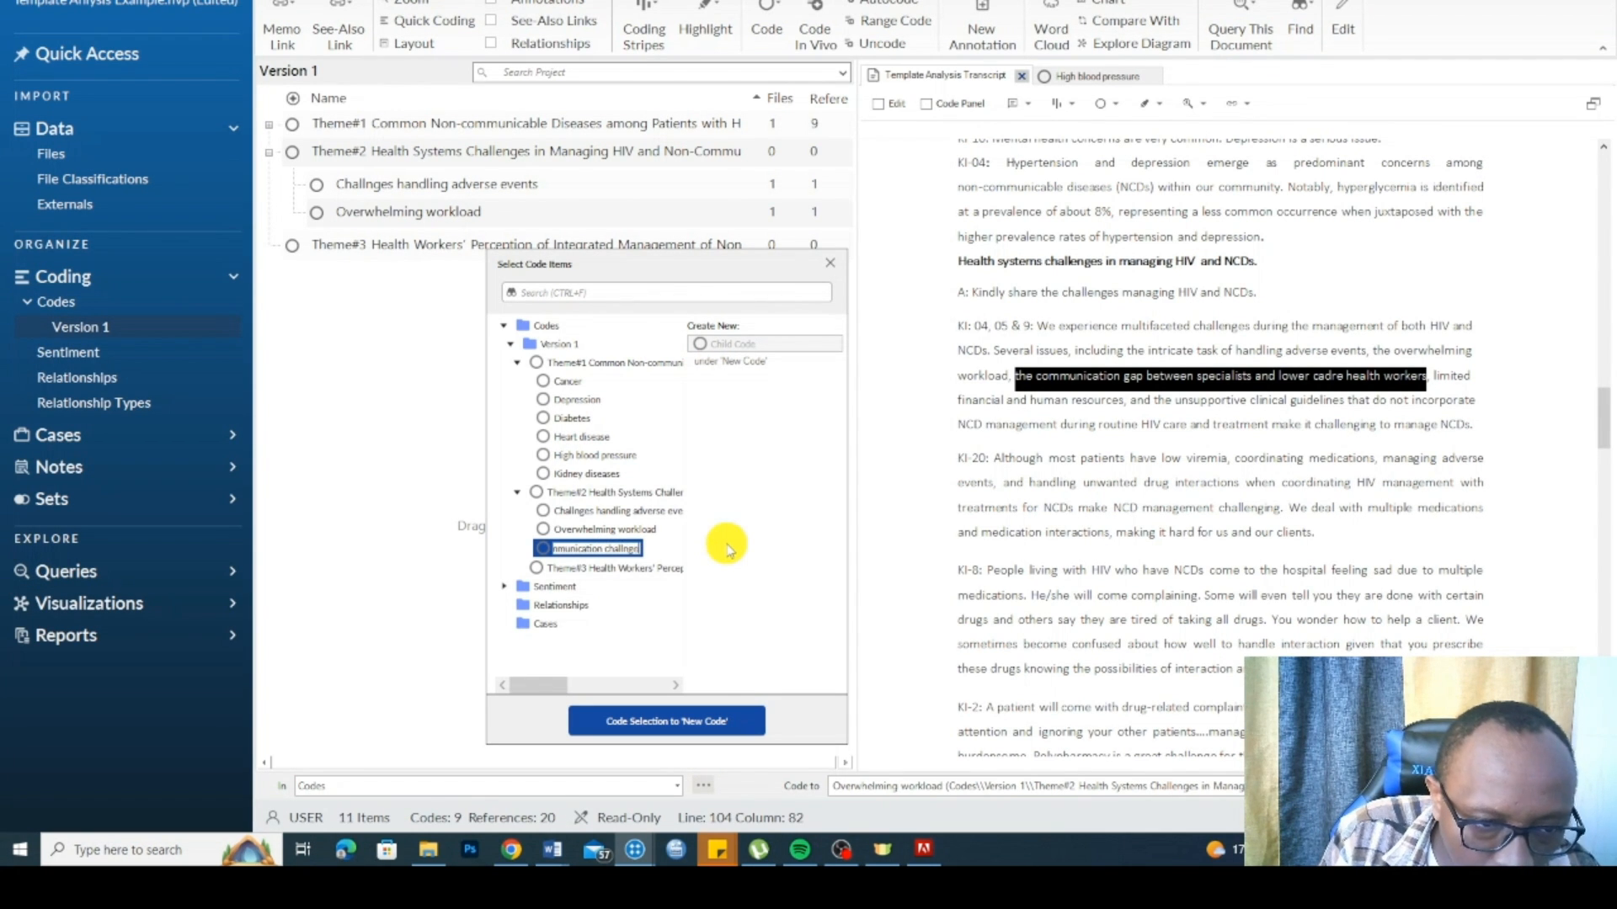
key("BackSpace")
key("BackSpace")
key("BackSpace")
key("BackSpace")
key("BackSpace")
key("BackSpace")
type("is")
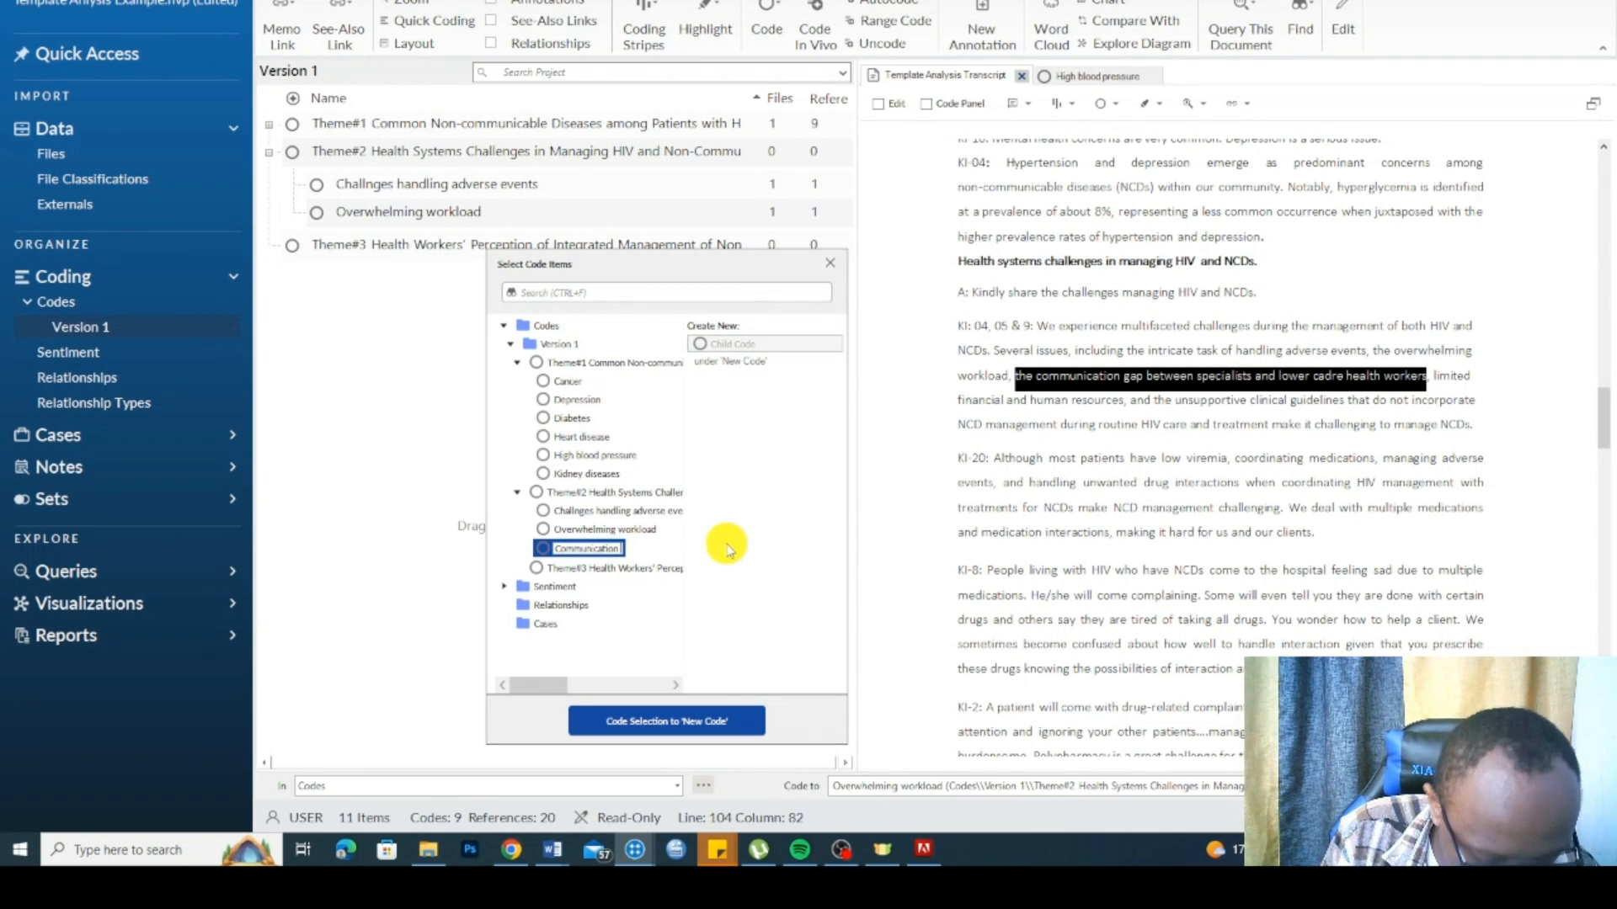
type("sues")
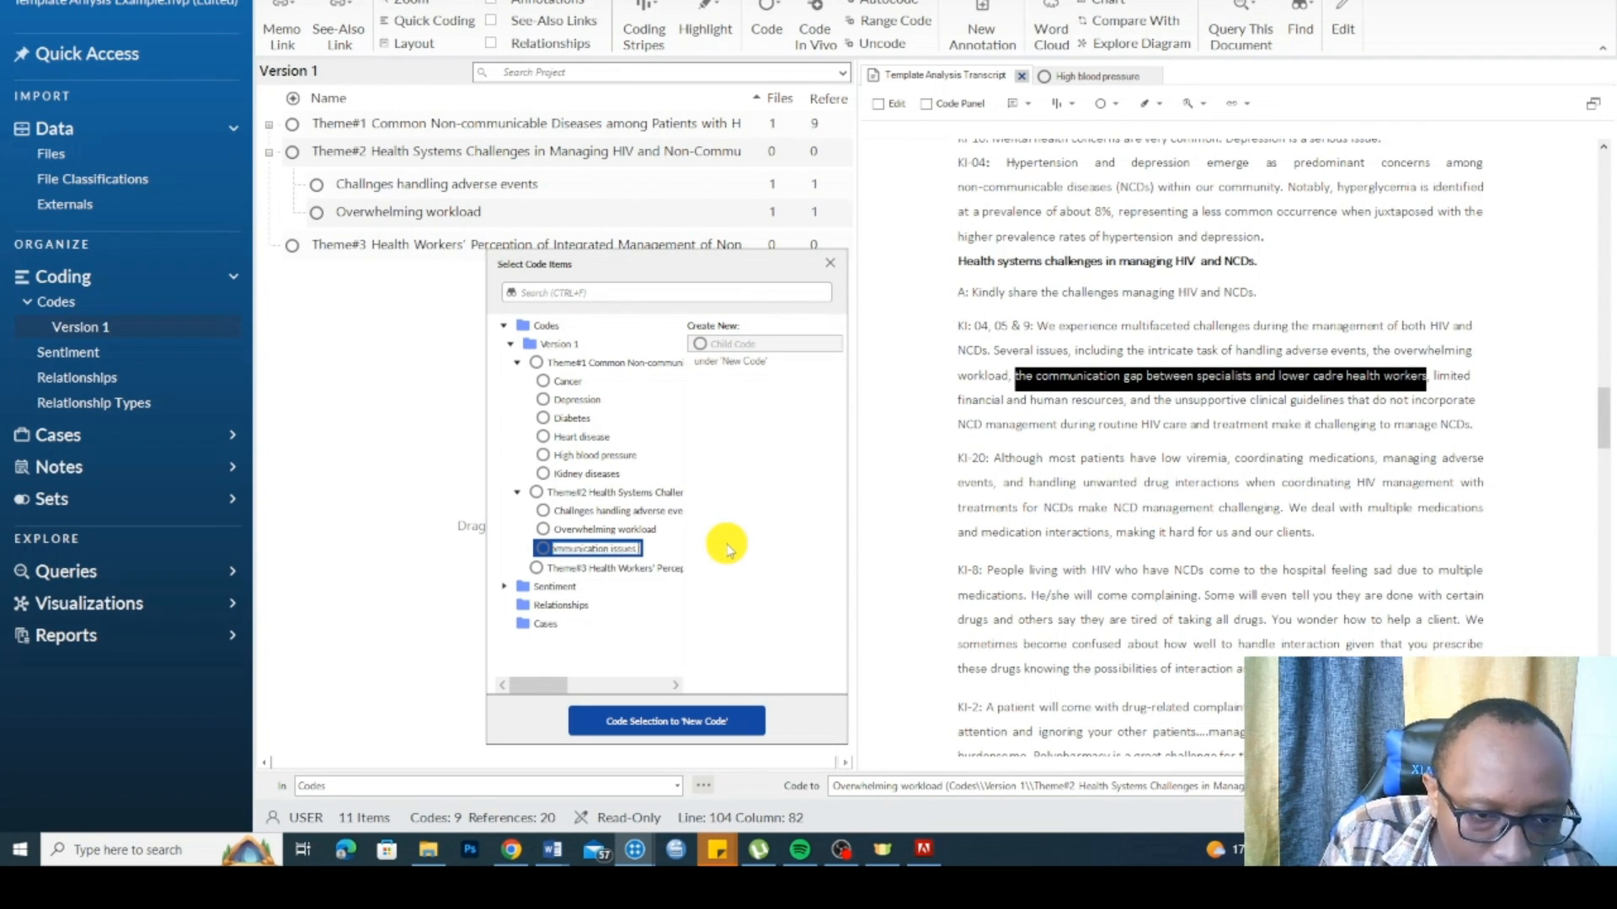
type(" among hel")
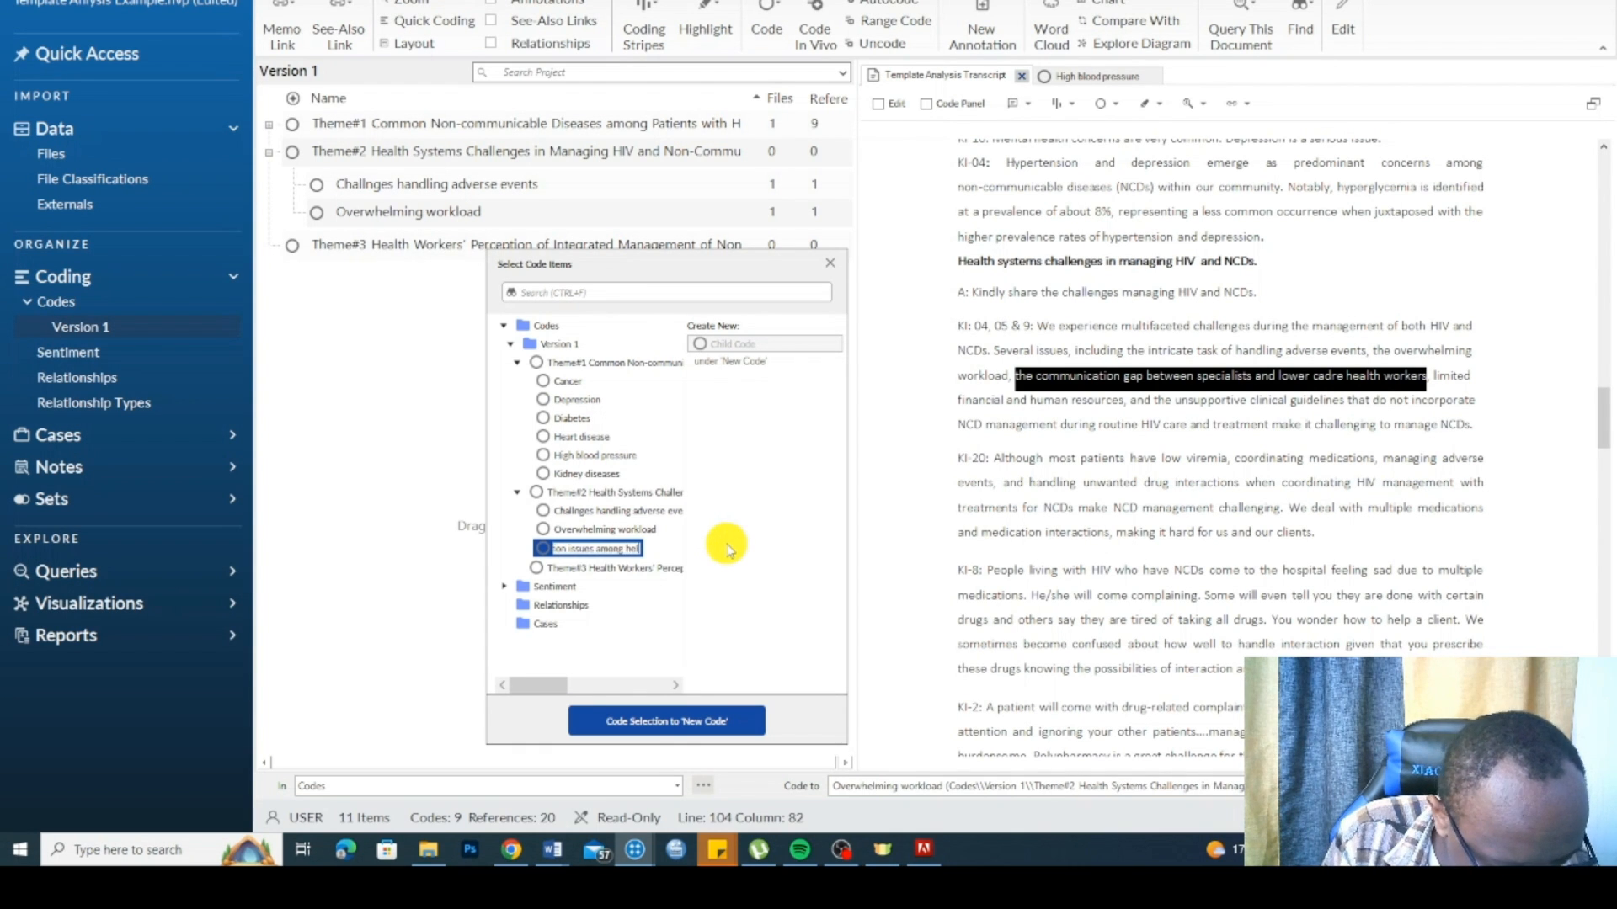
type("athworkers")
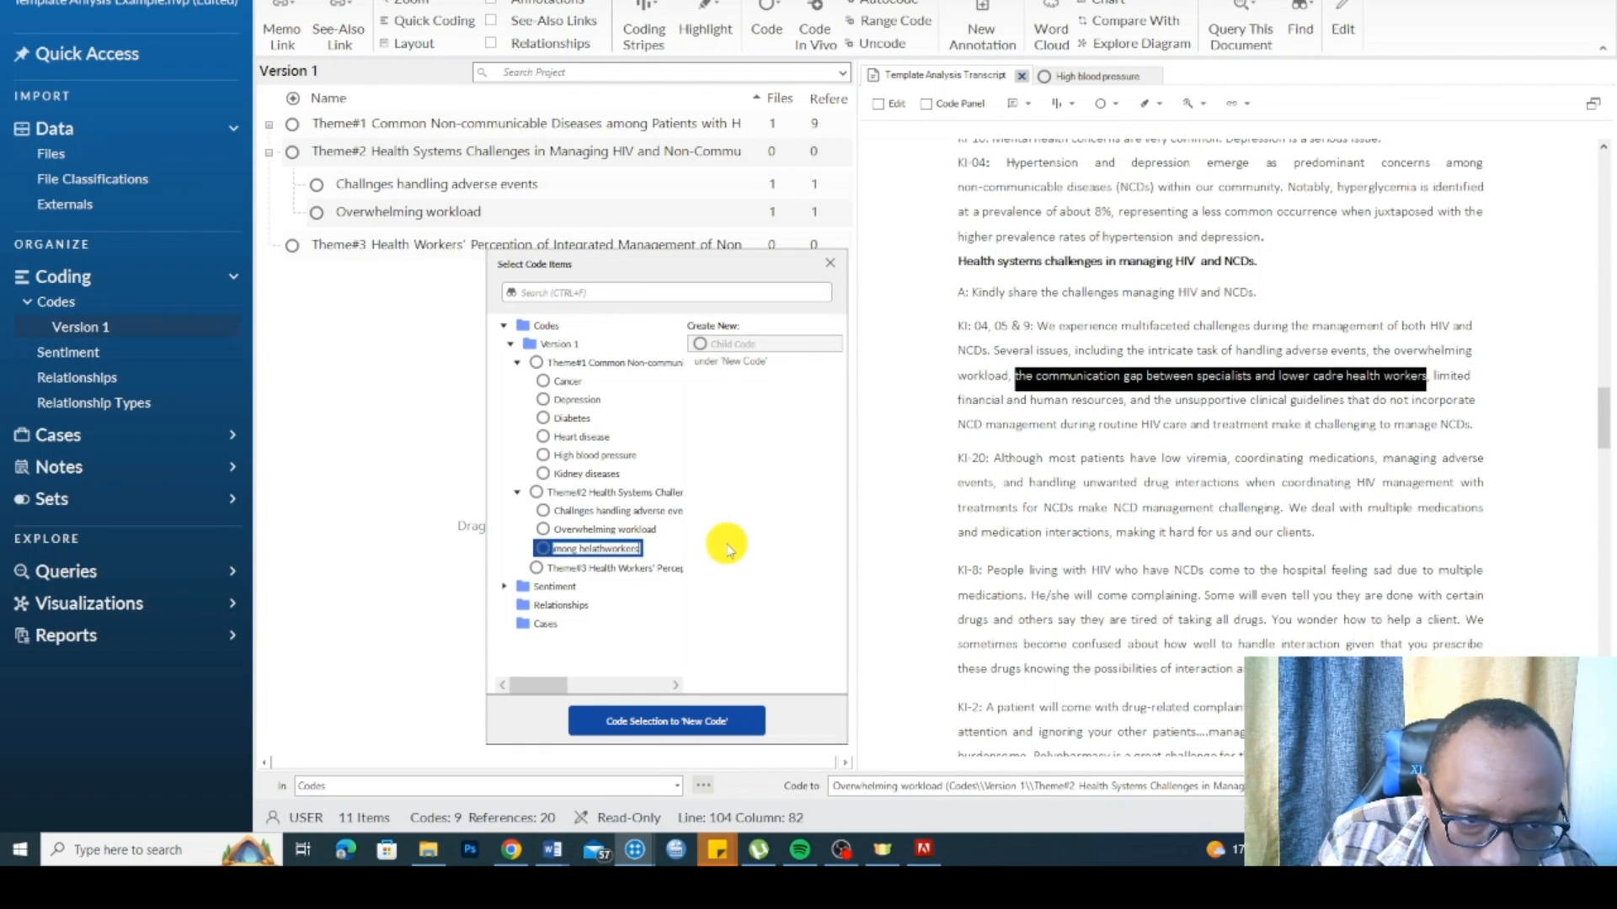
left_click(599, 548)
left_click(667, 720)
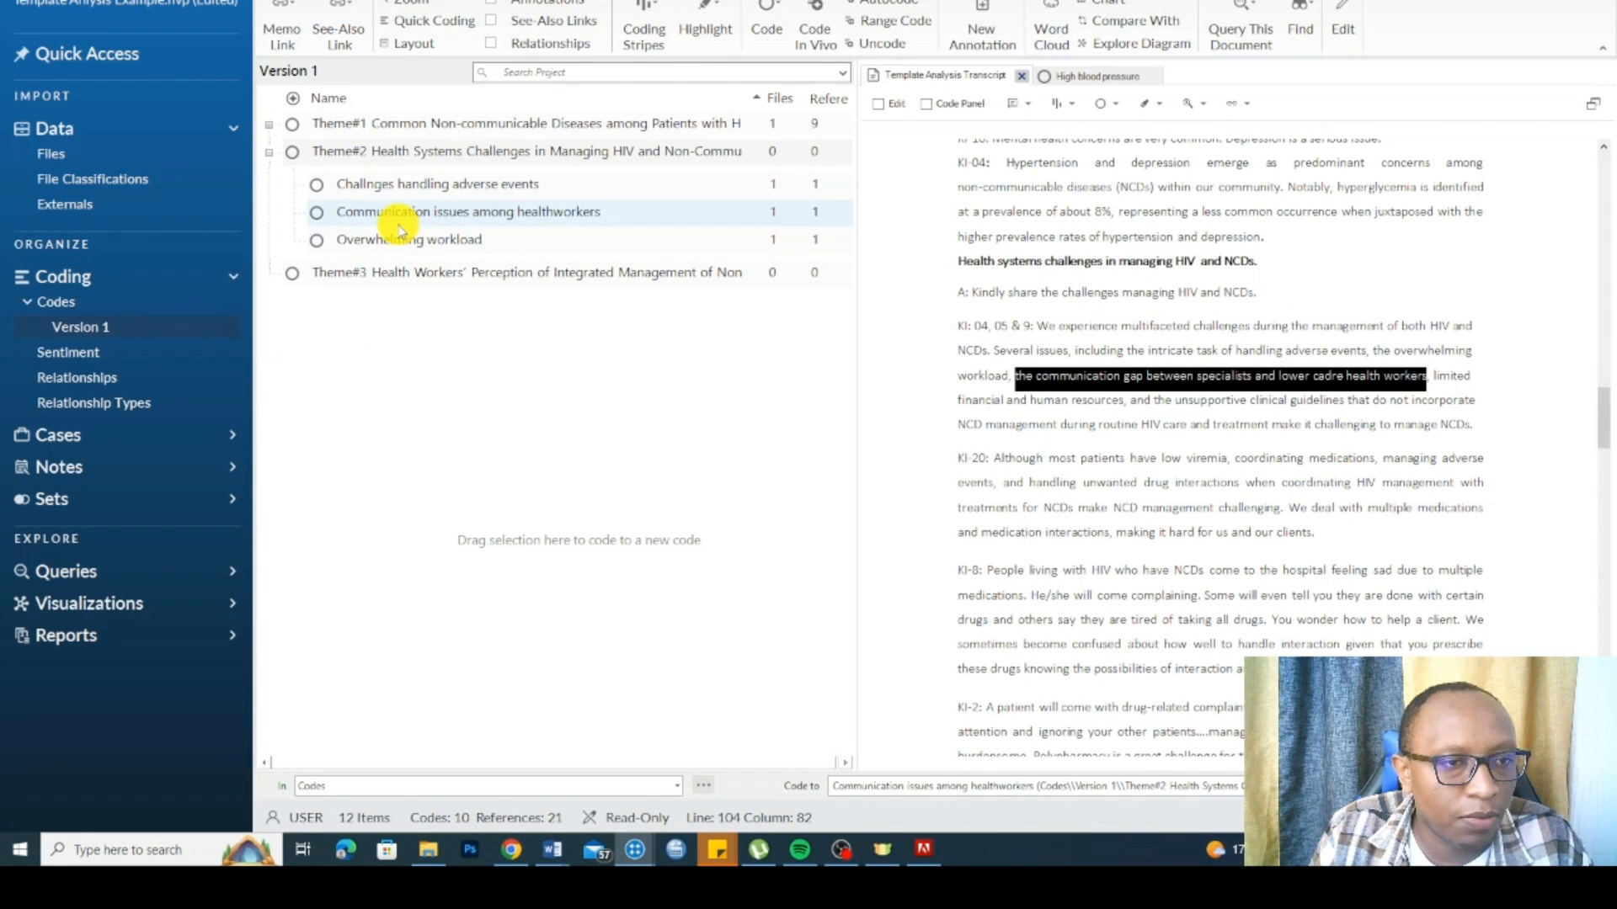
Step: Correct the misspelled name of the adverse events code under Theme#2 to "Challenges handling adverse events"
left_click(459, 187)
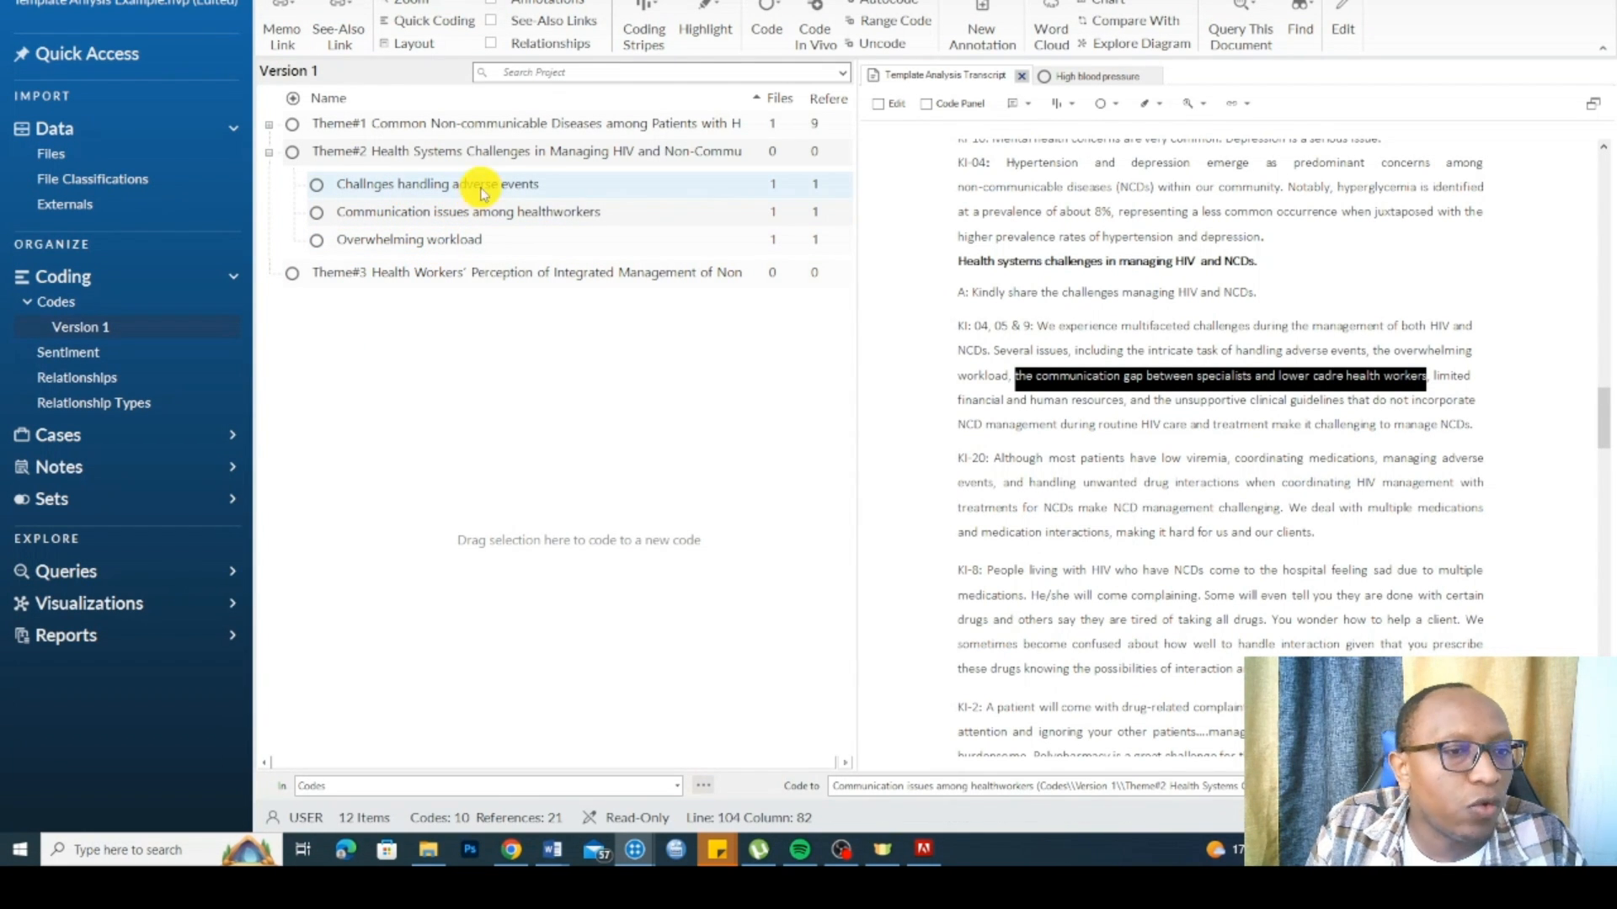
right_click(451, 185)
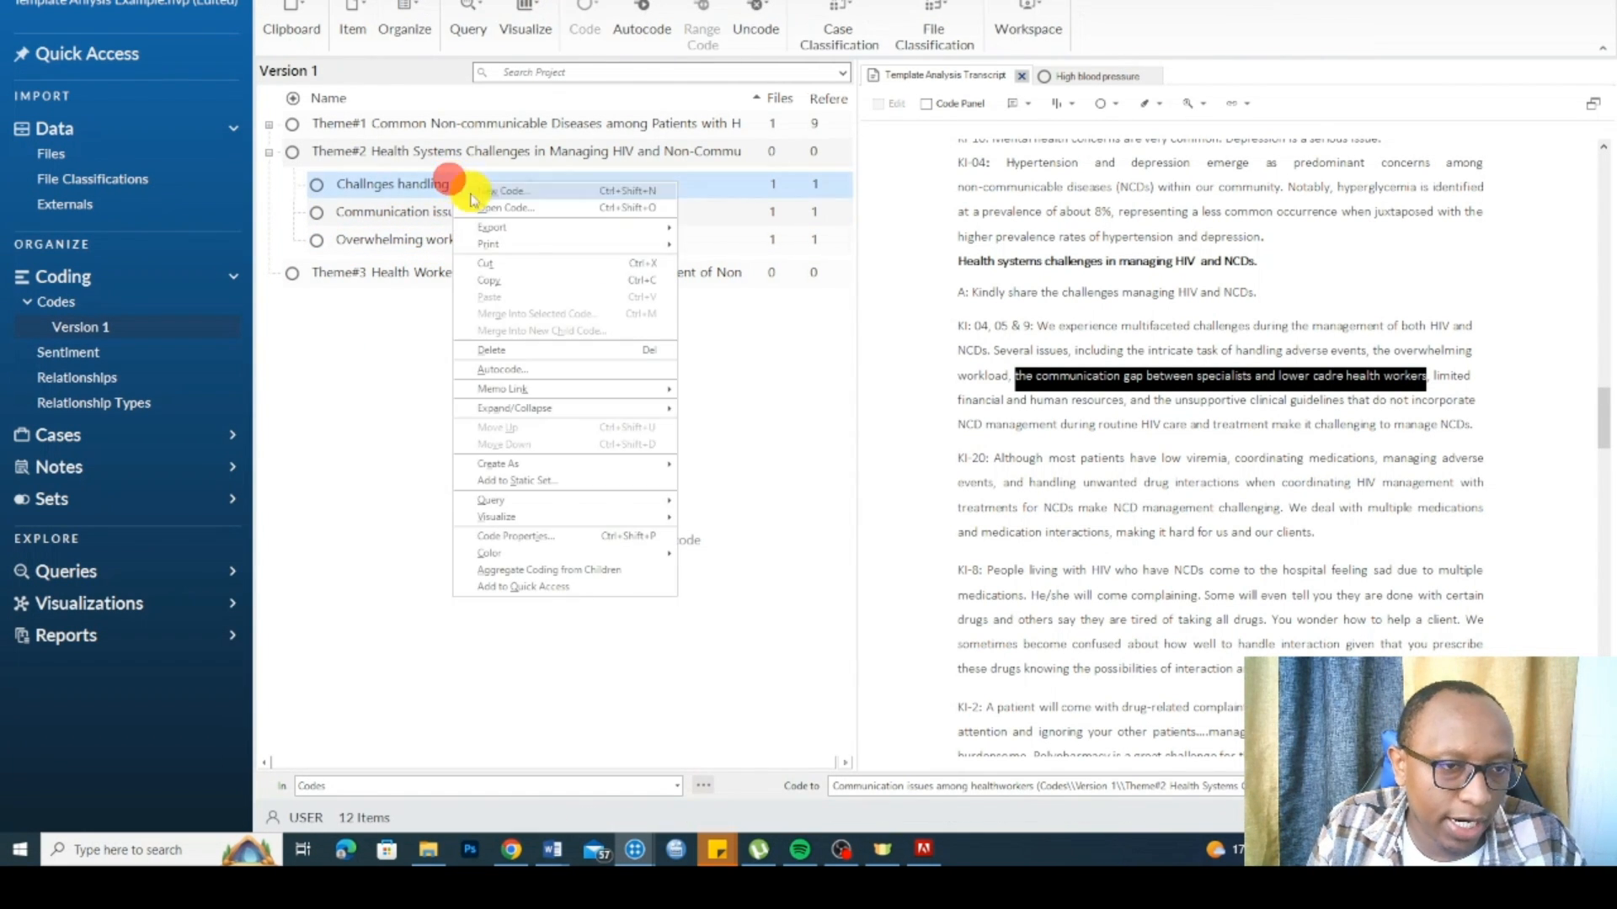
mouse_move(505, 517)
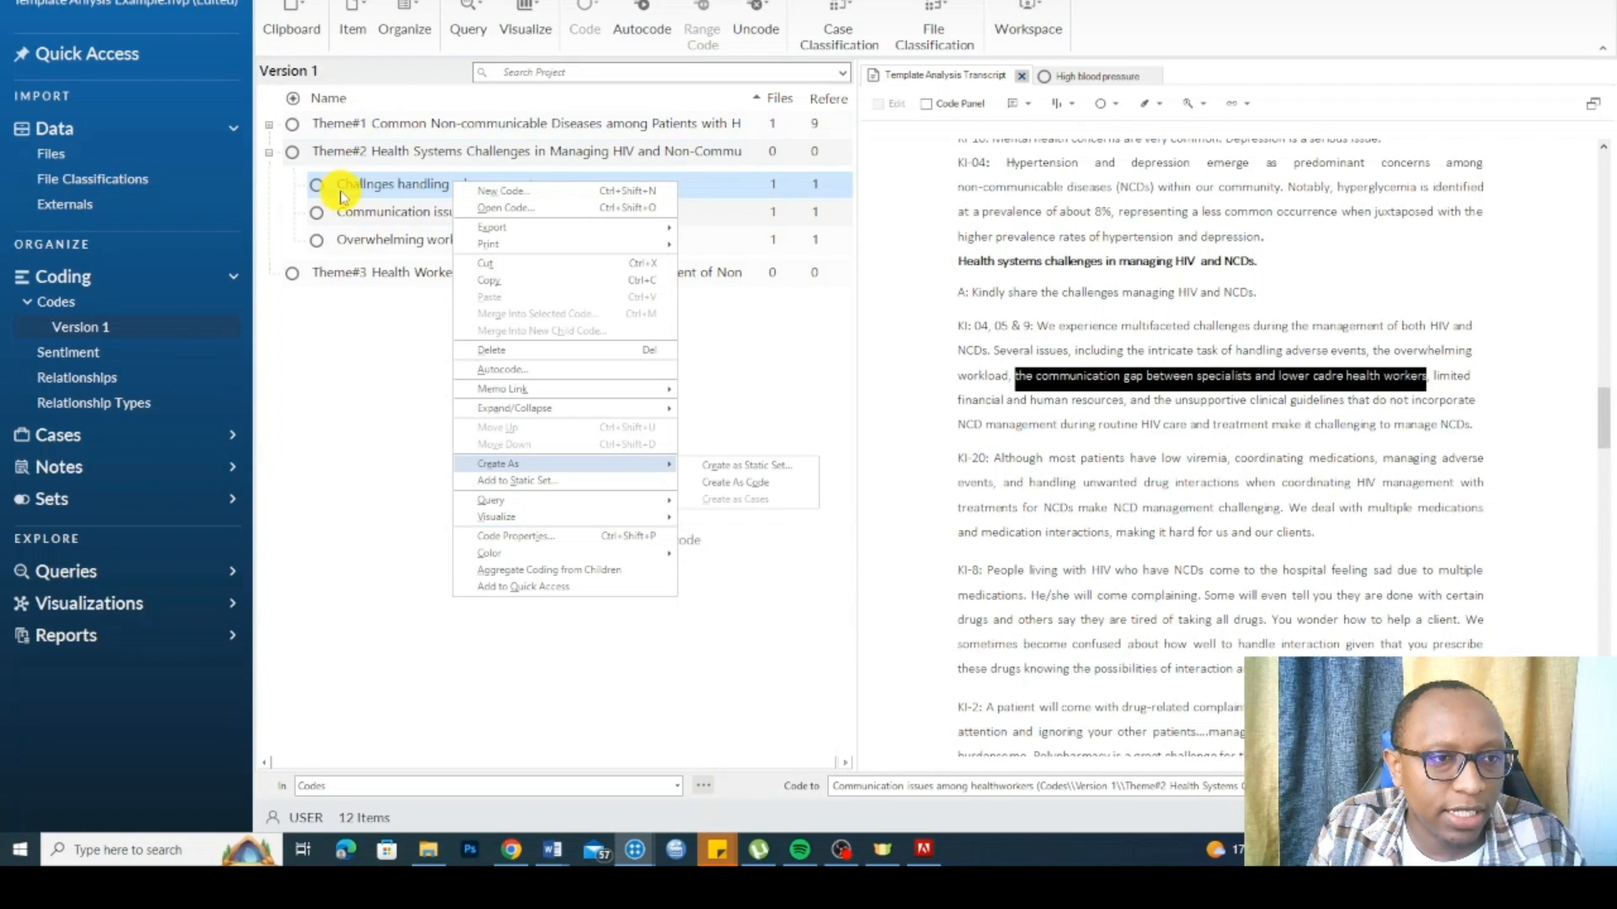
left_click(516, 539)
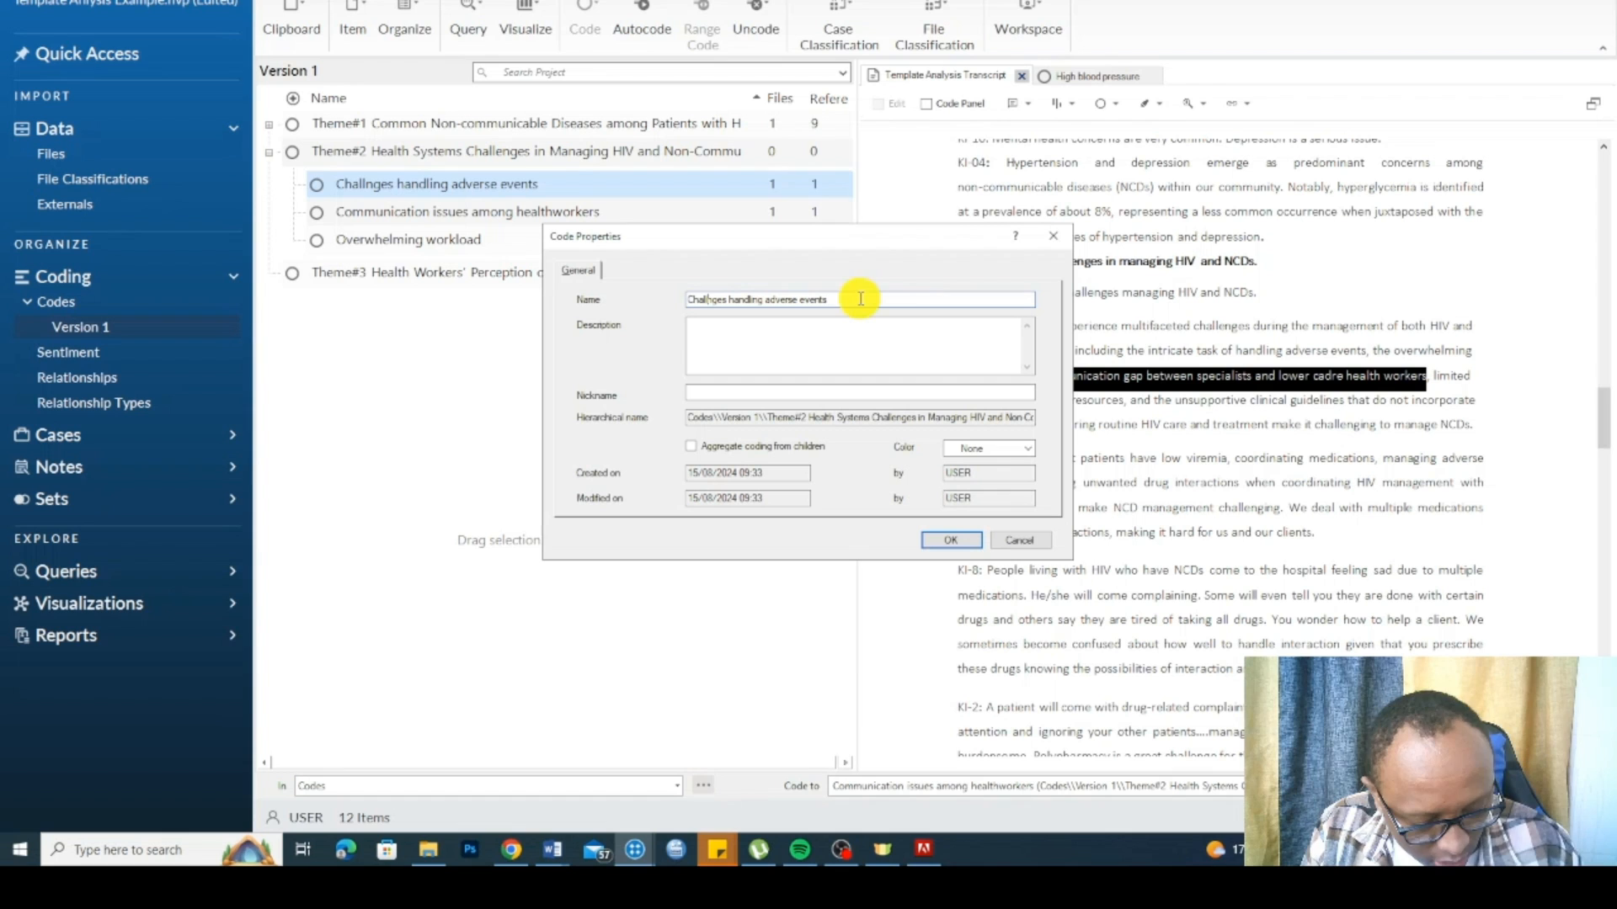
type("e")
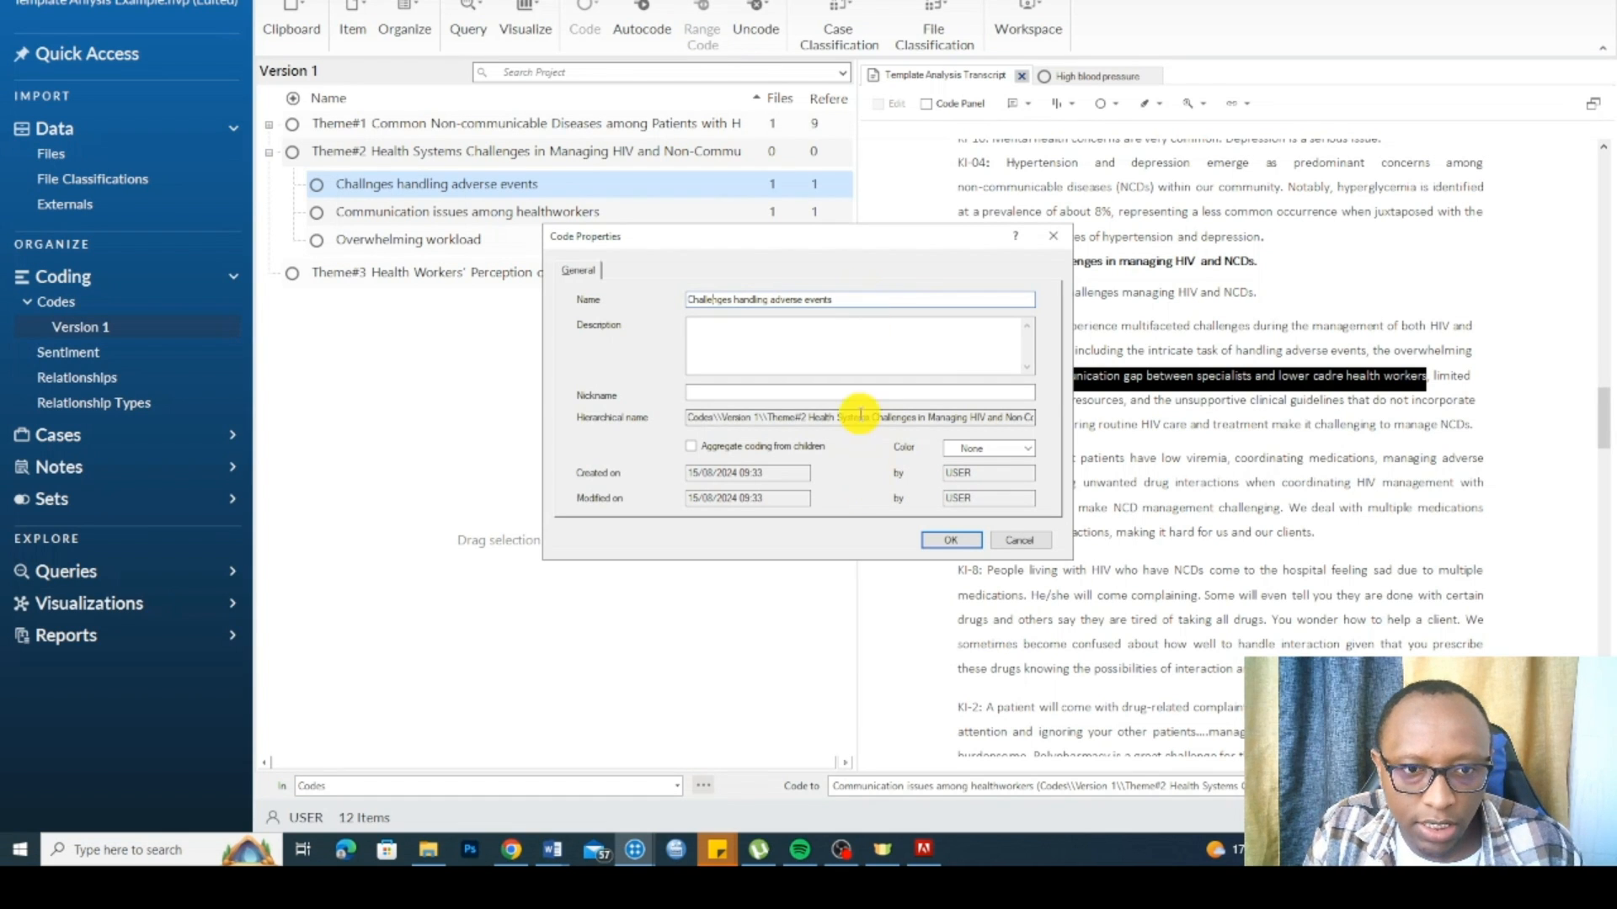
left_click(953, 540)
right_click(472, 185)
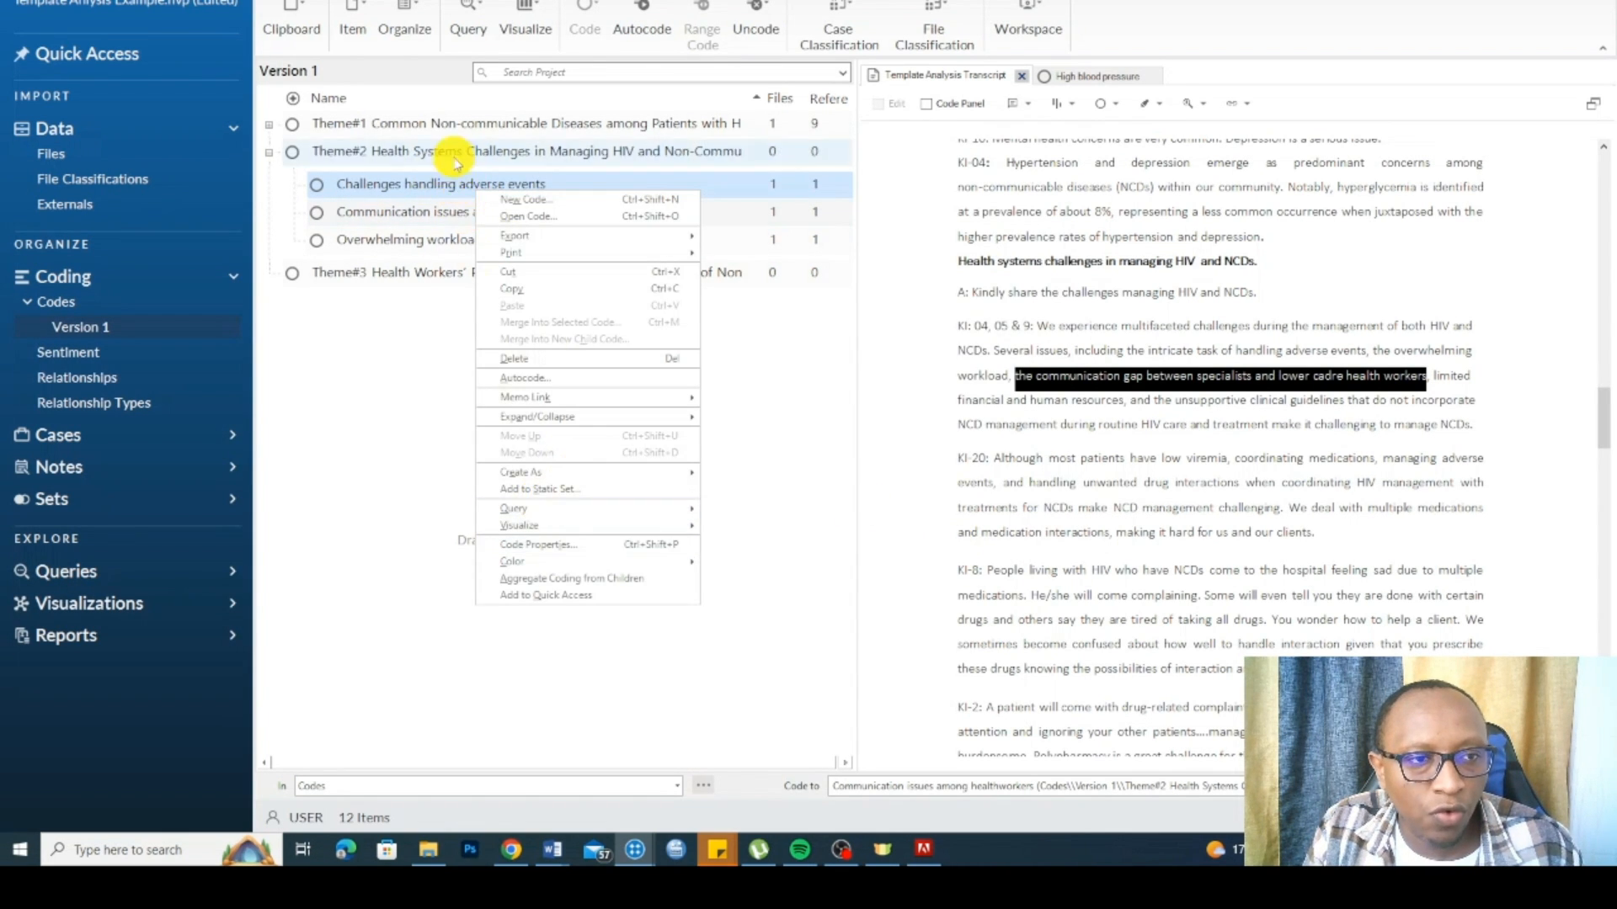
right_click(455, 157)
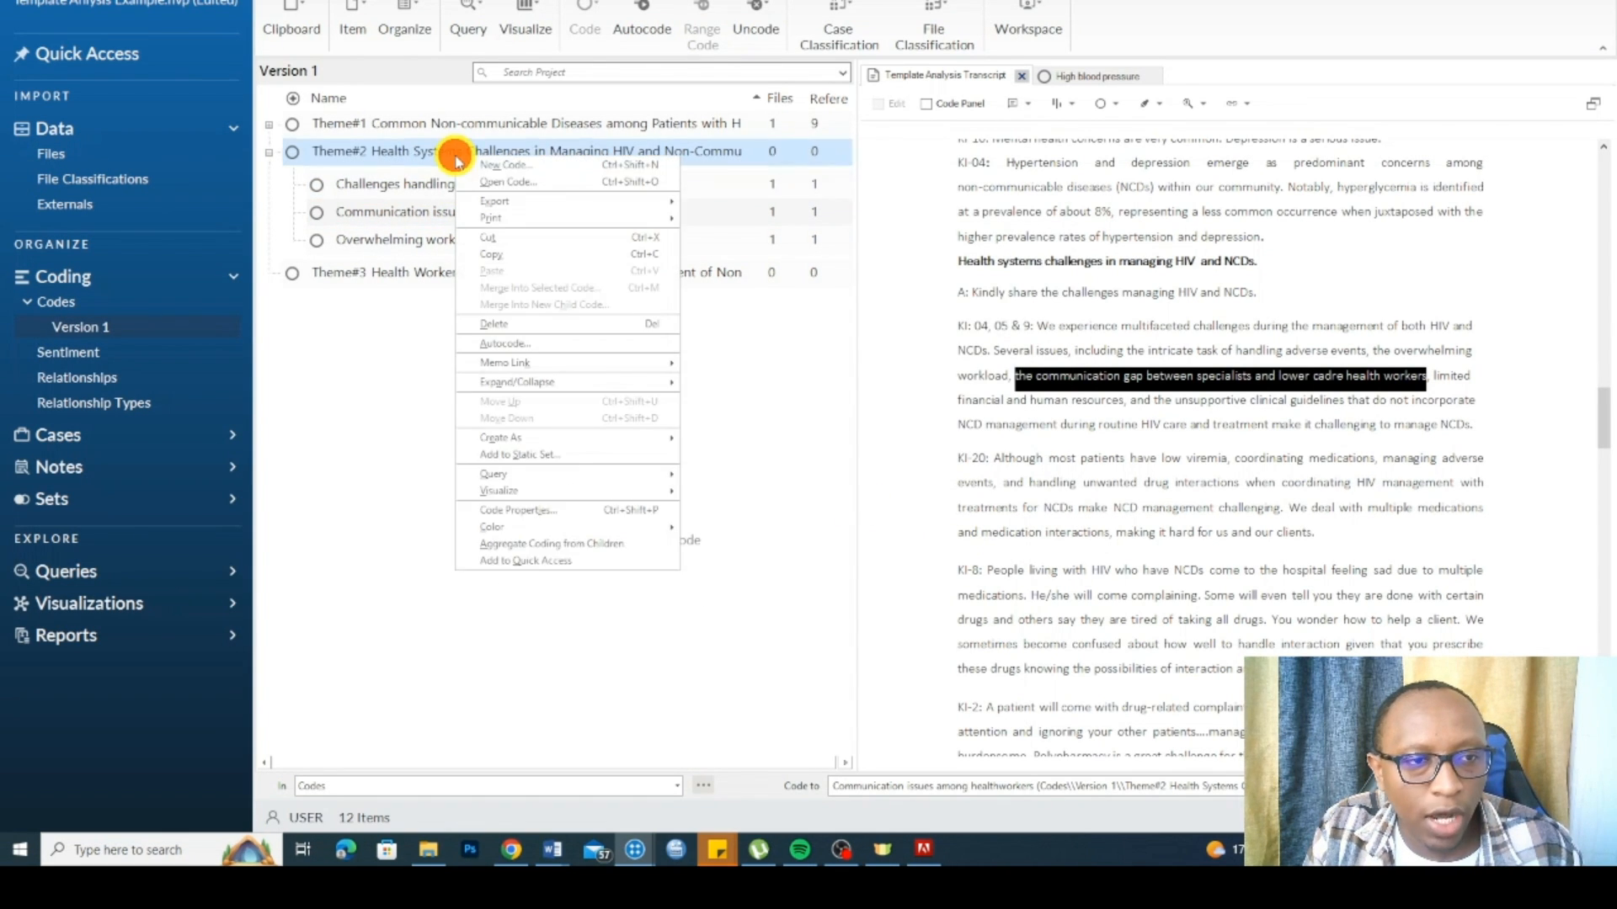
left_click(537, 512)
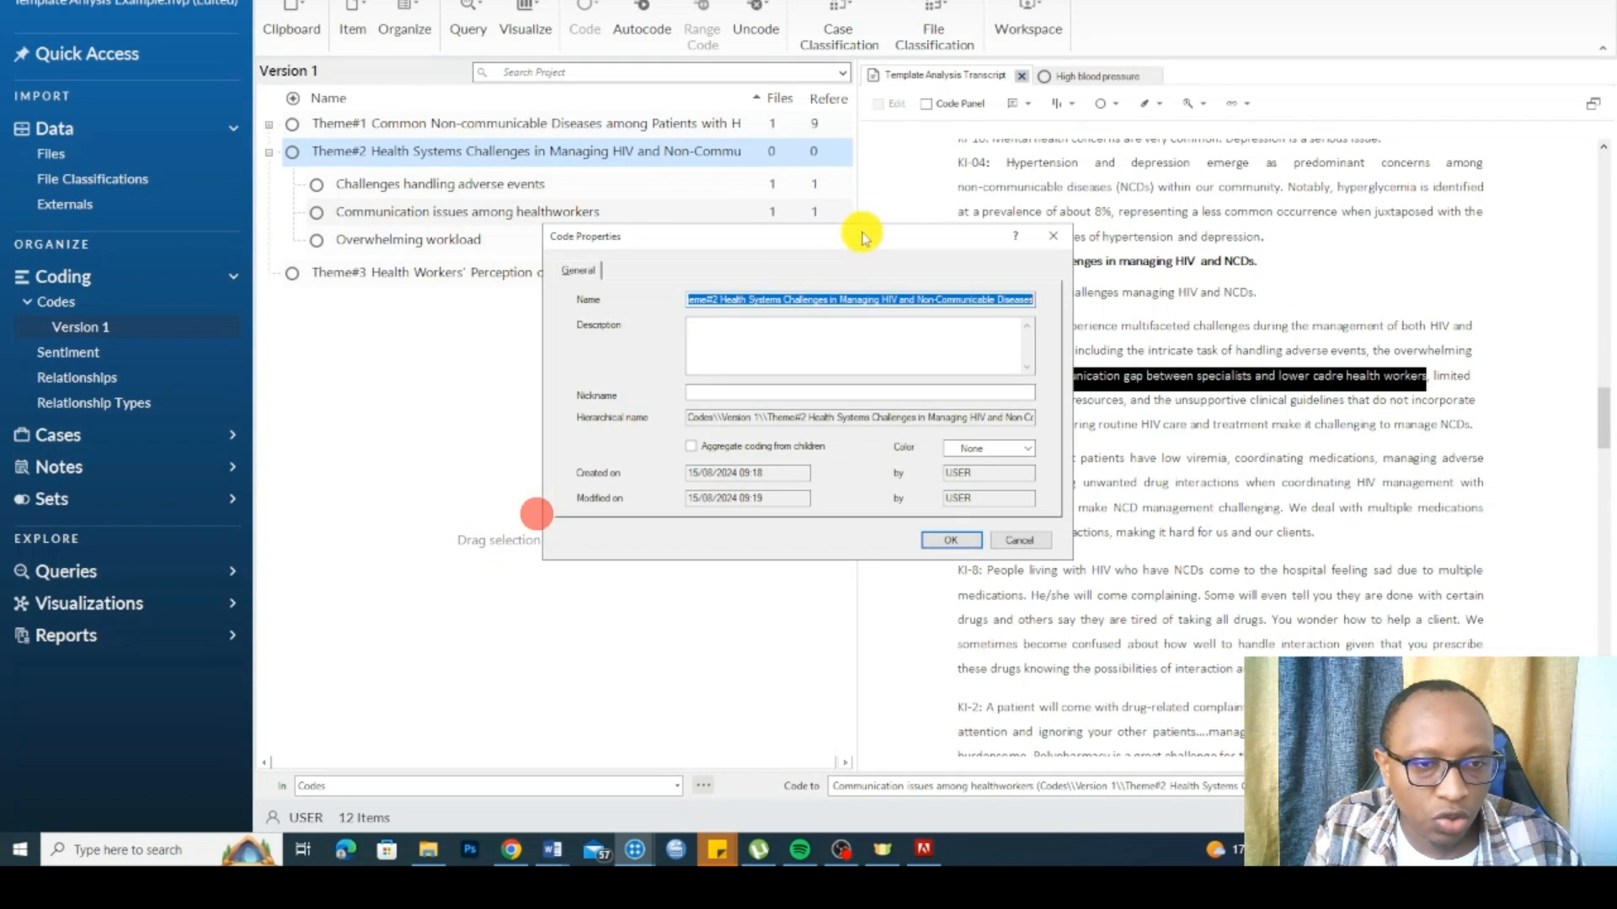
left_click(1017, 543)
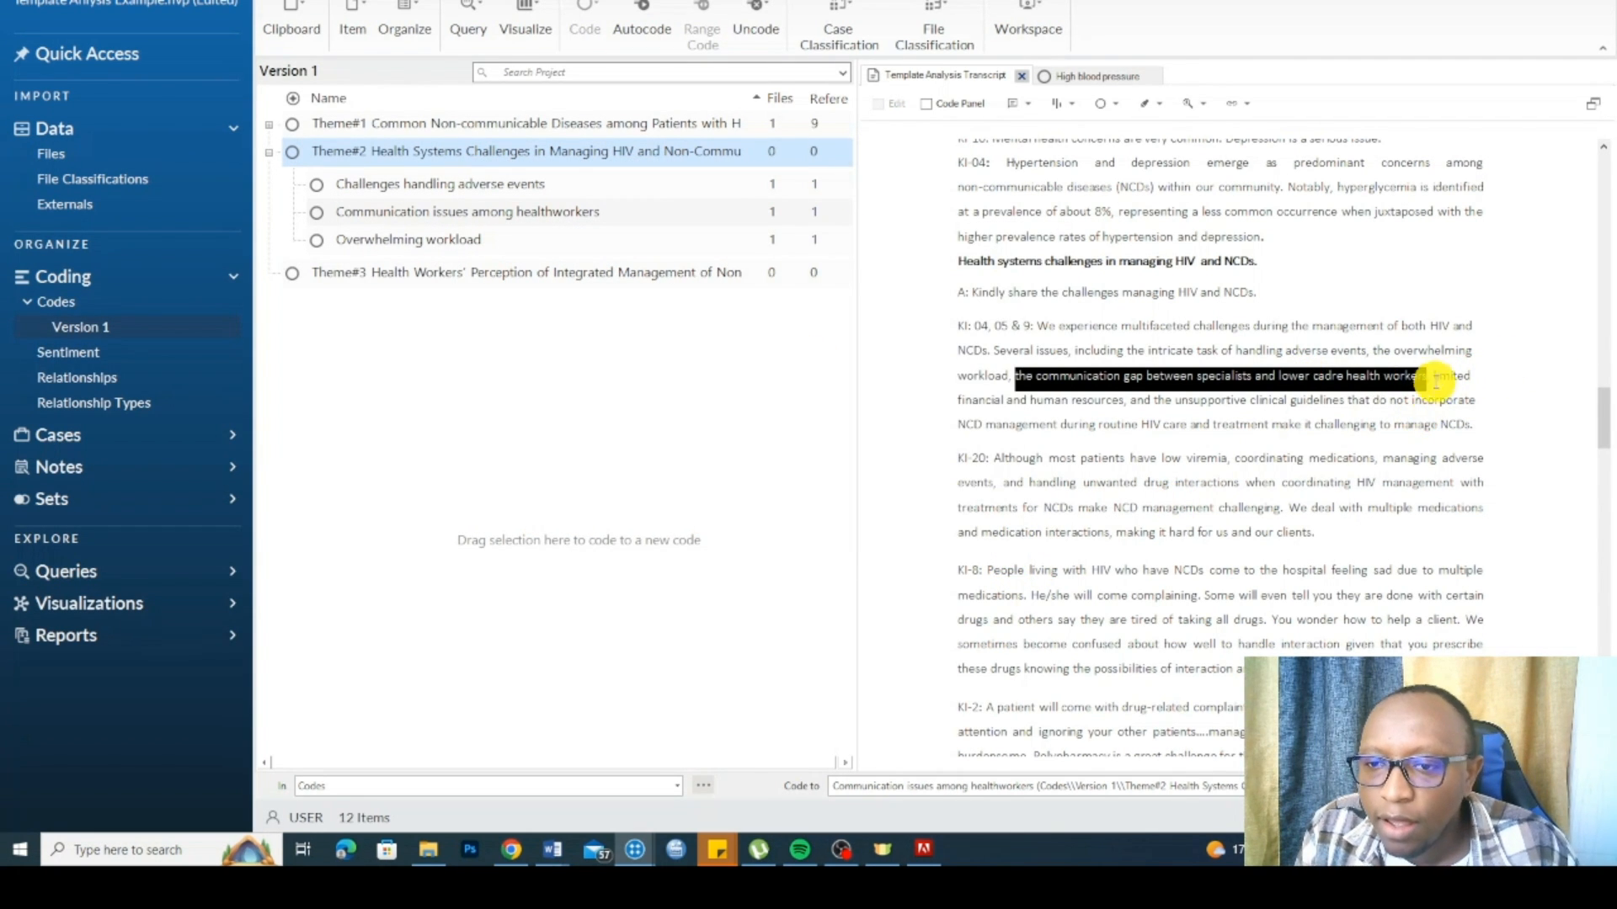
Step: Code the words "limited financial and human resources" in vivo in the KI: 04, 05 & 9 passage
left_click_drag(1434, 376, 1134, 400)
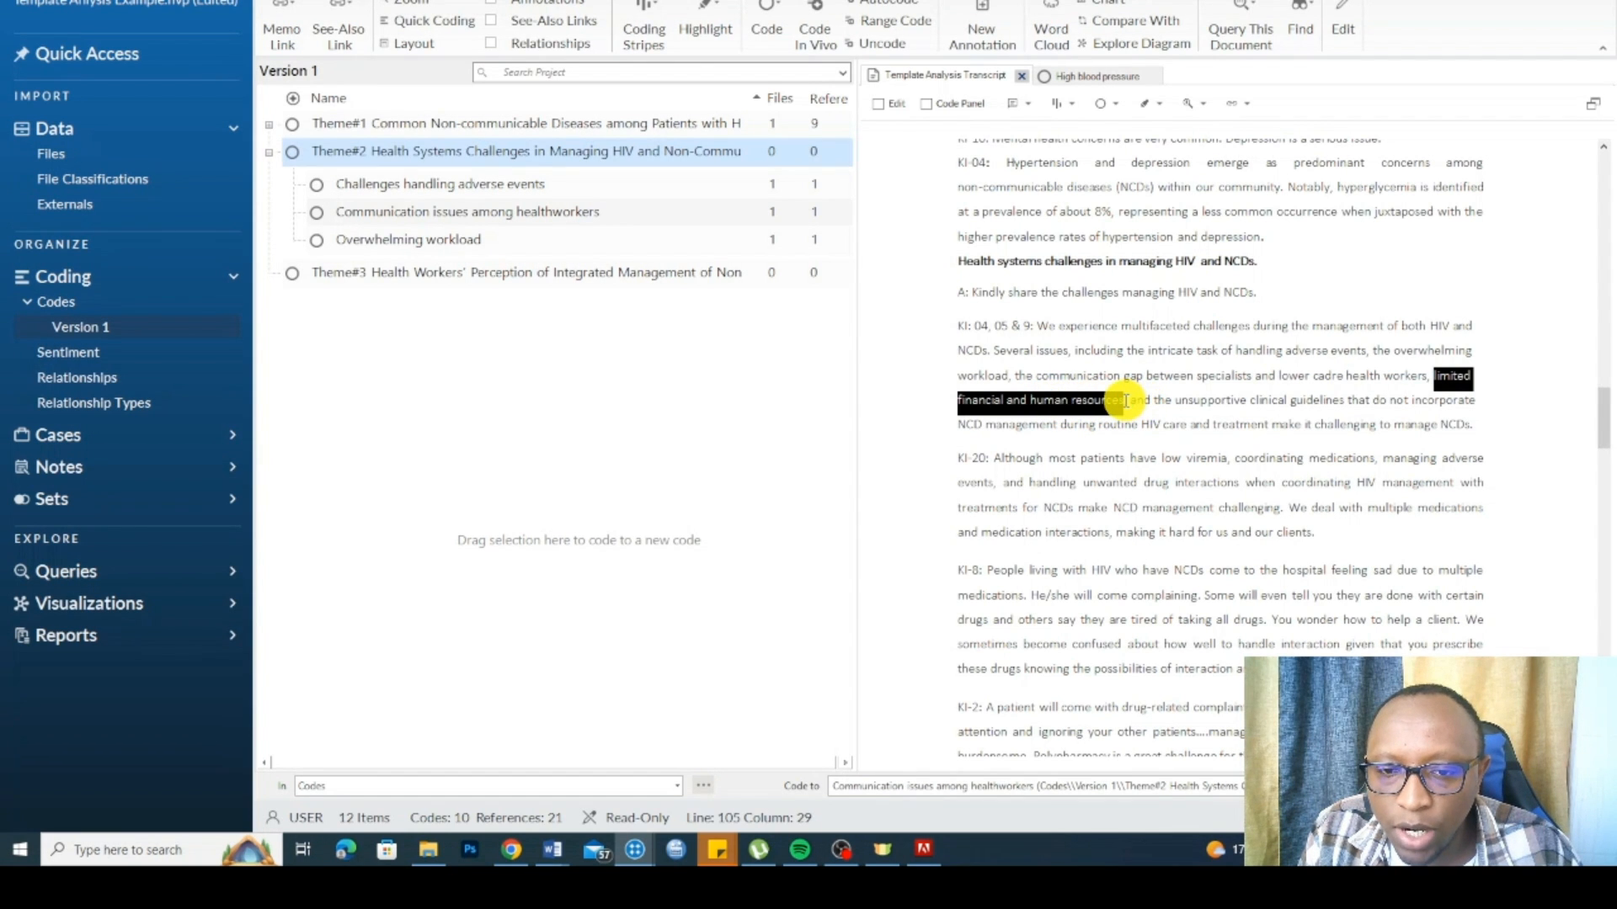
right_click(1129, 404)
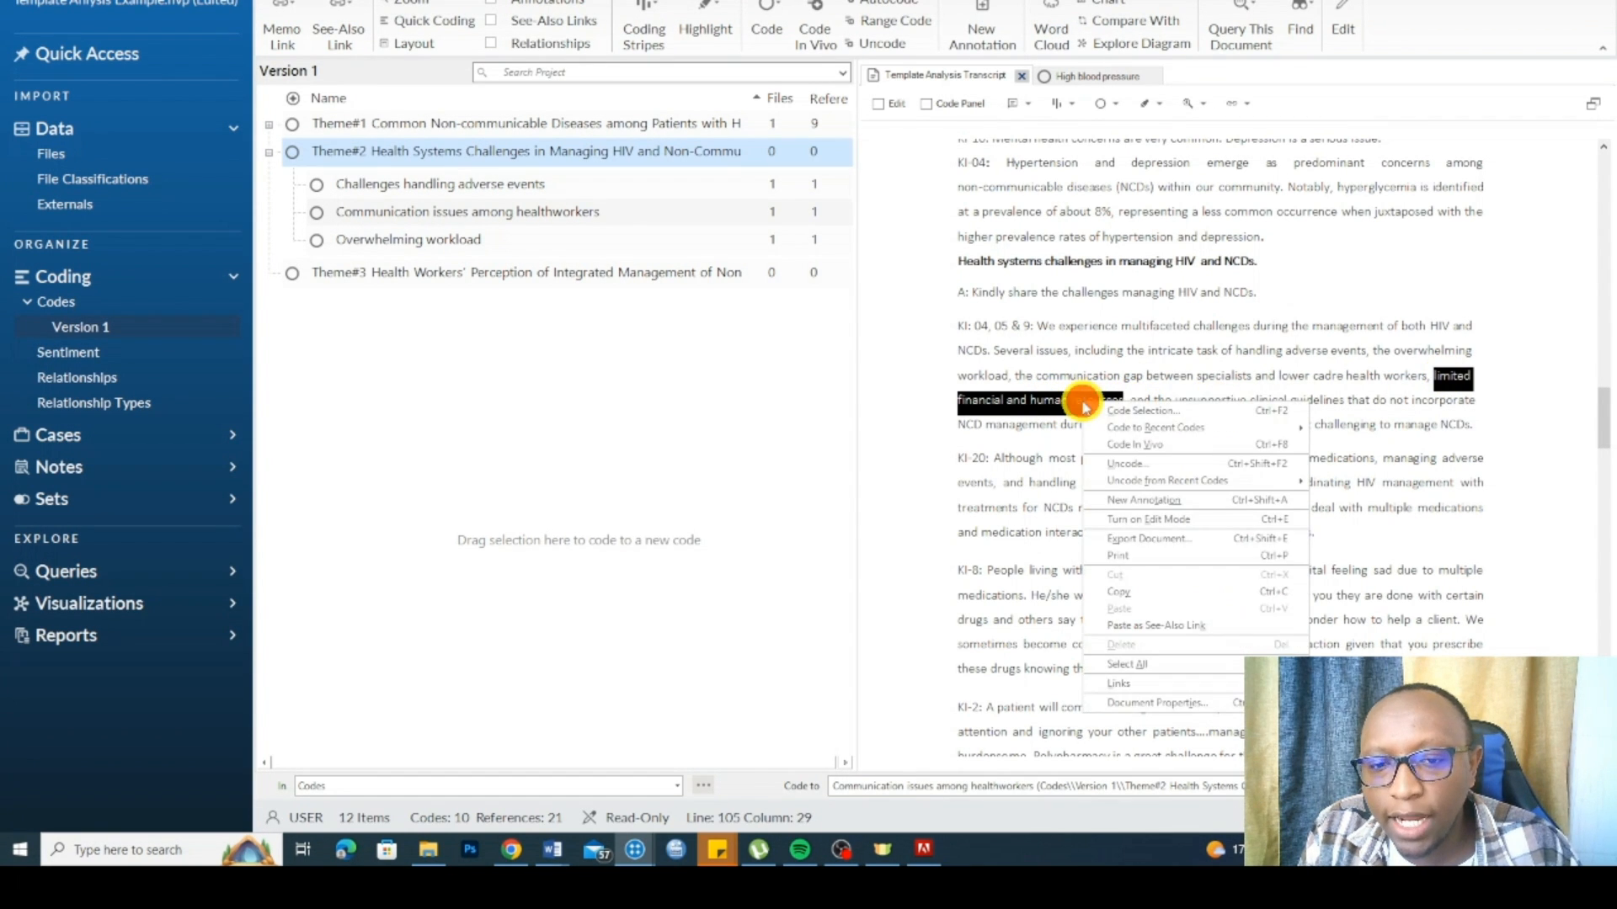
left_click(1170, 447)
Step: Move the in vivo code "limited financial and human resources" from the top-level Codes folder into Version 1 and nest it under Theme#2
left_click(59, 303)
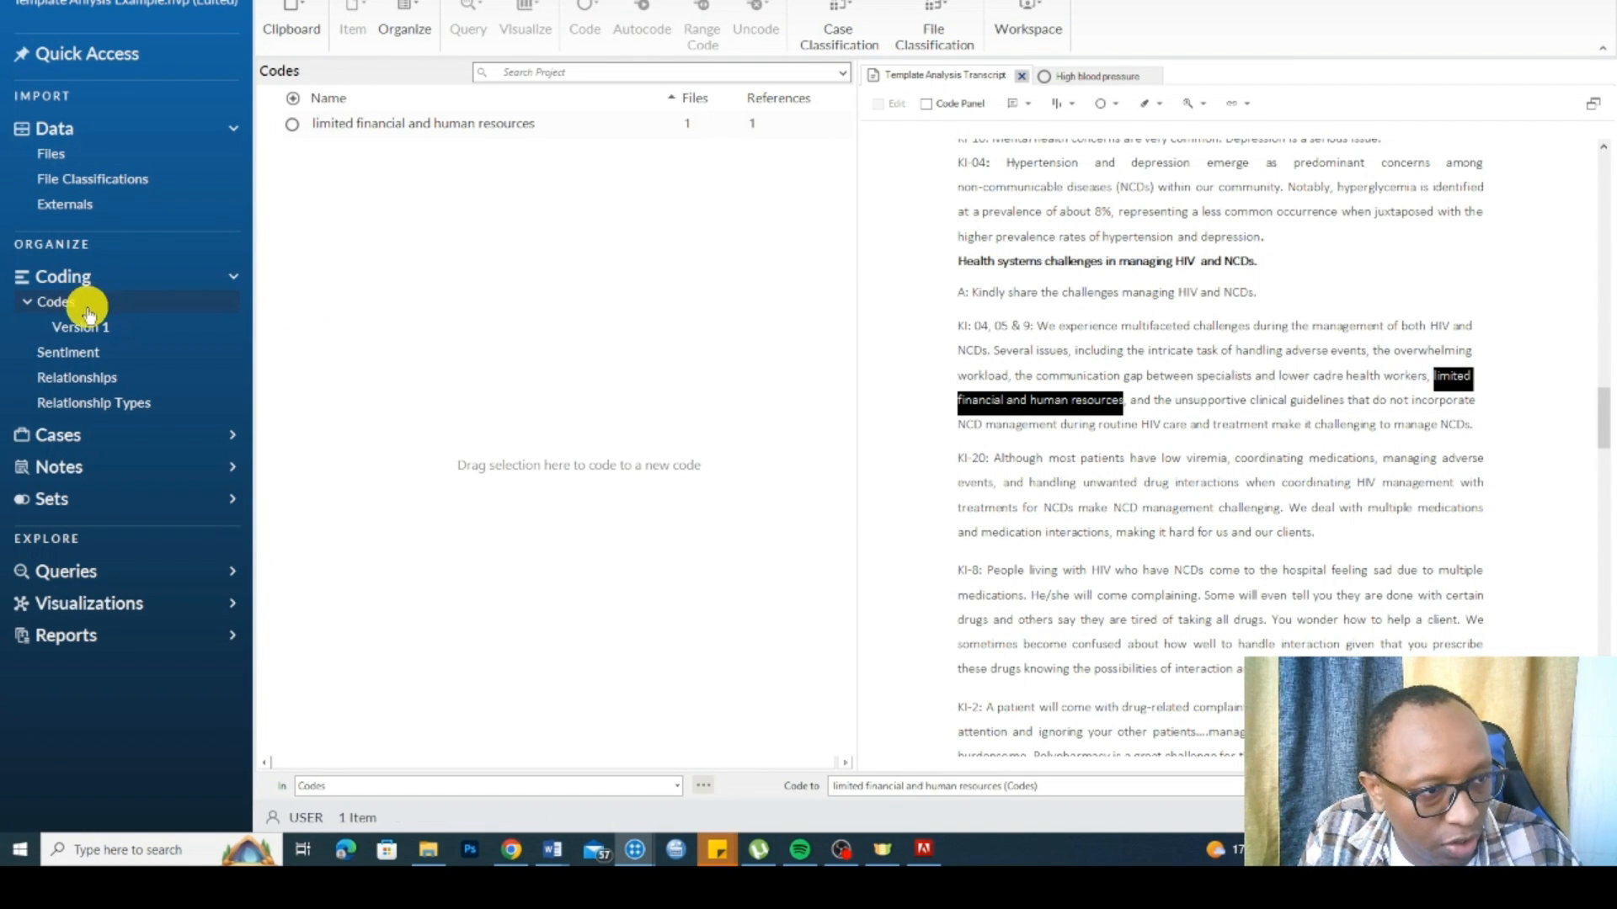
left_click(398, 123)
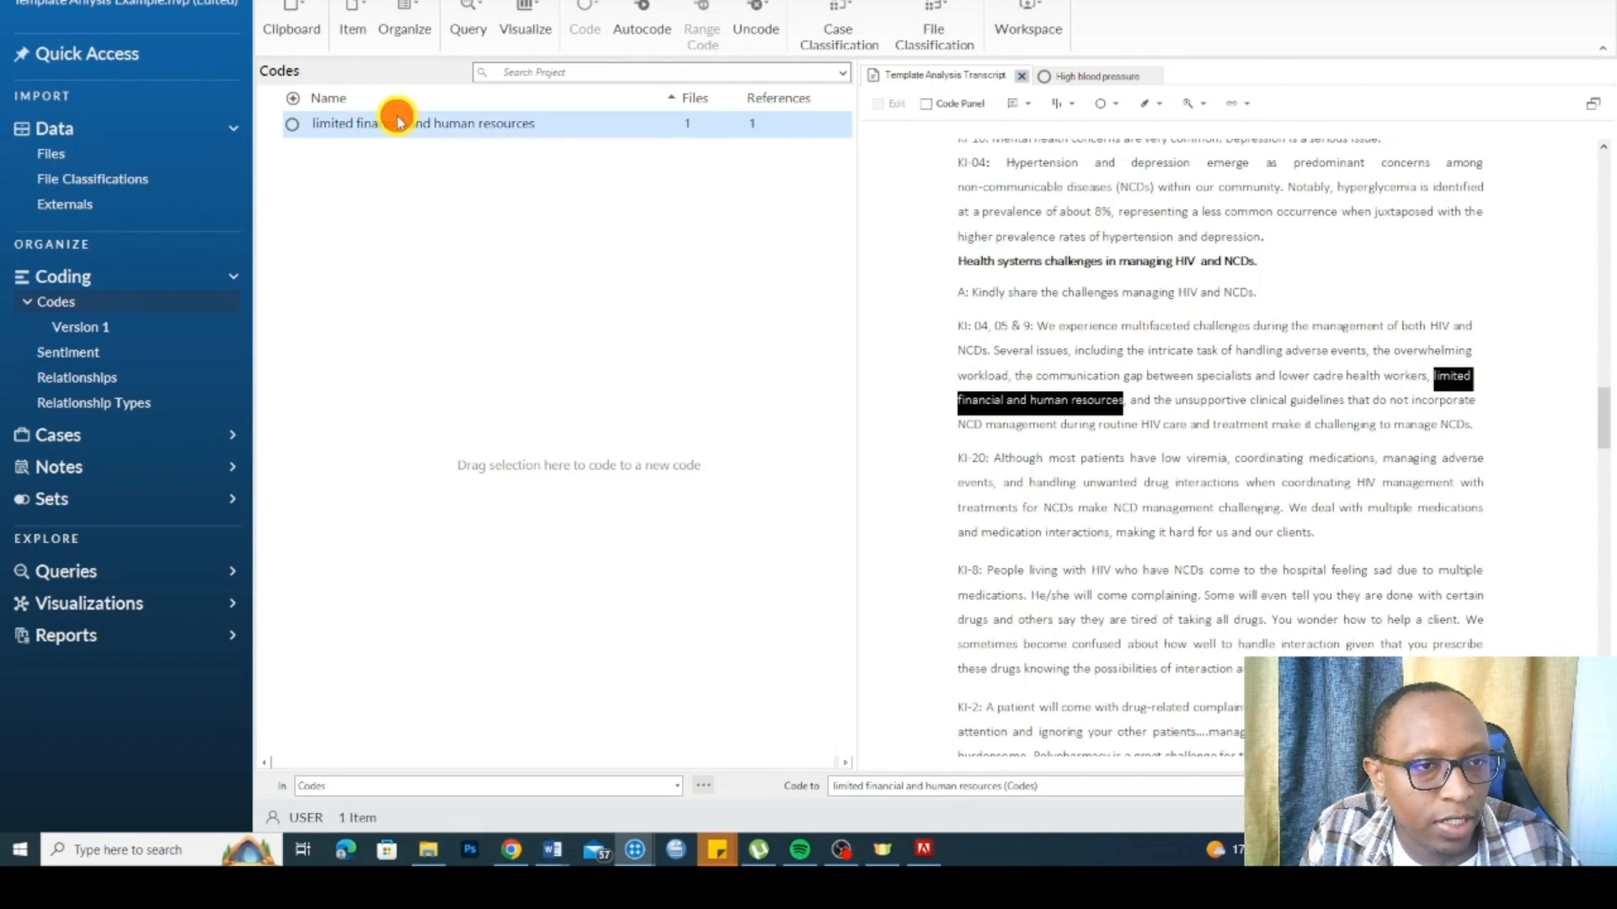
left_click_drag(384, 128, 80, 331)
left_click(80, 327)
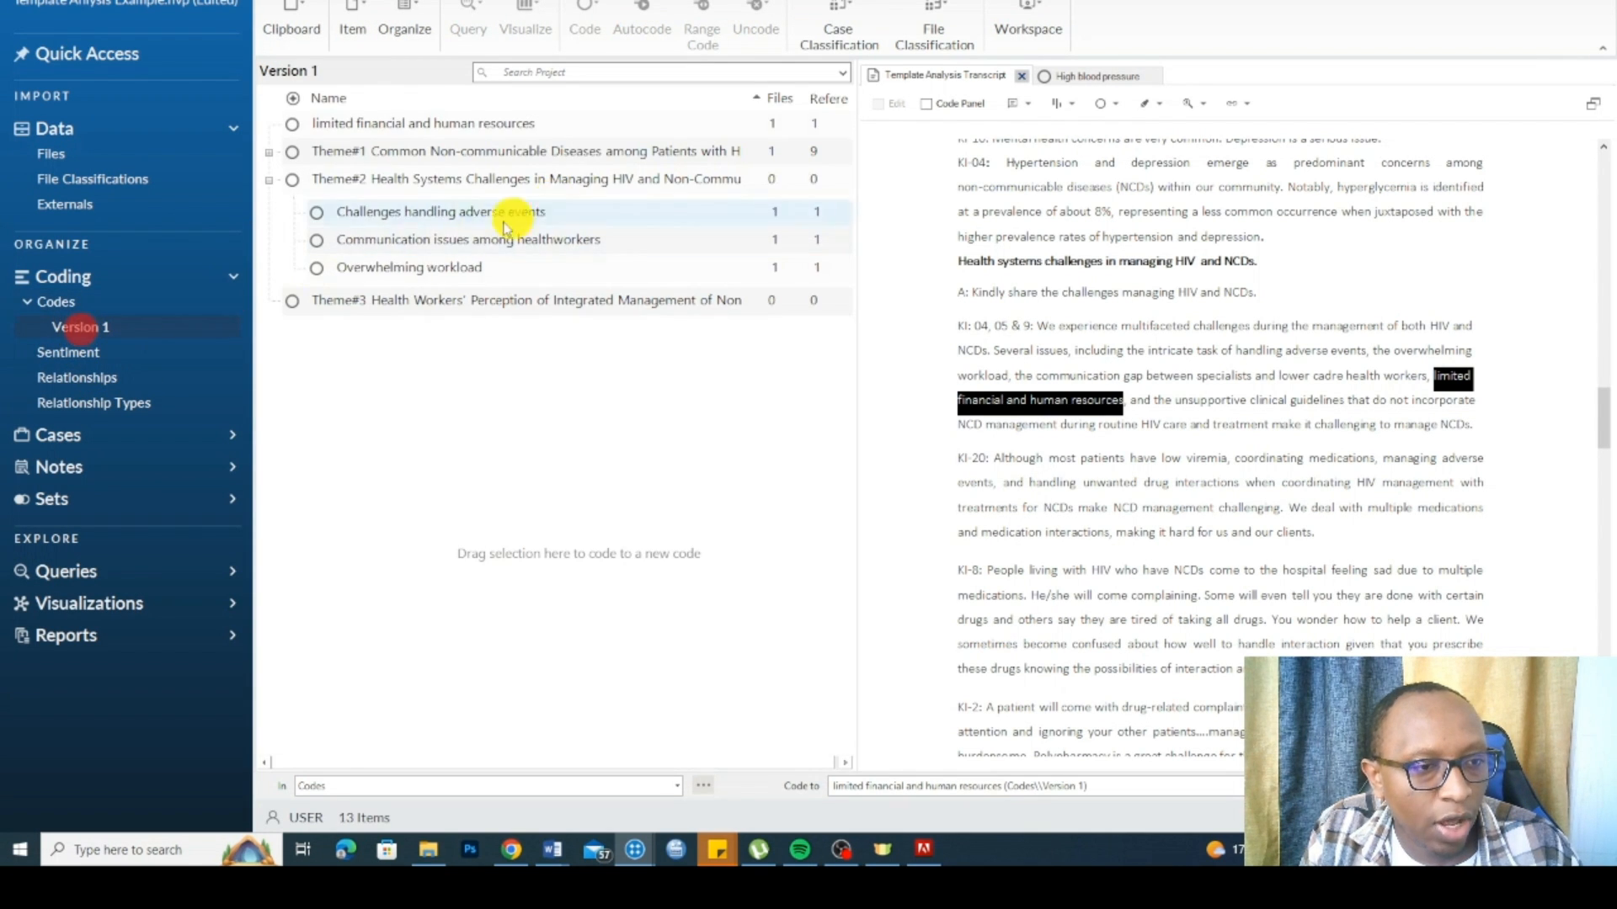
left_click_drag(364, 130, 415, 180)
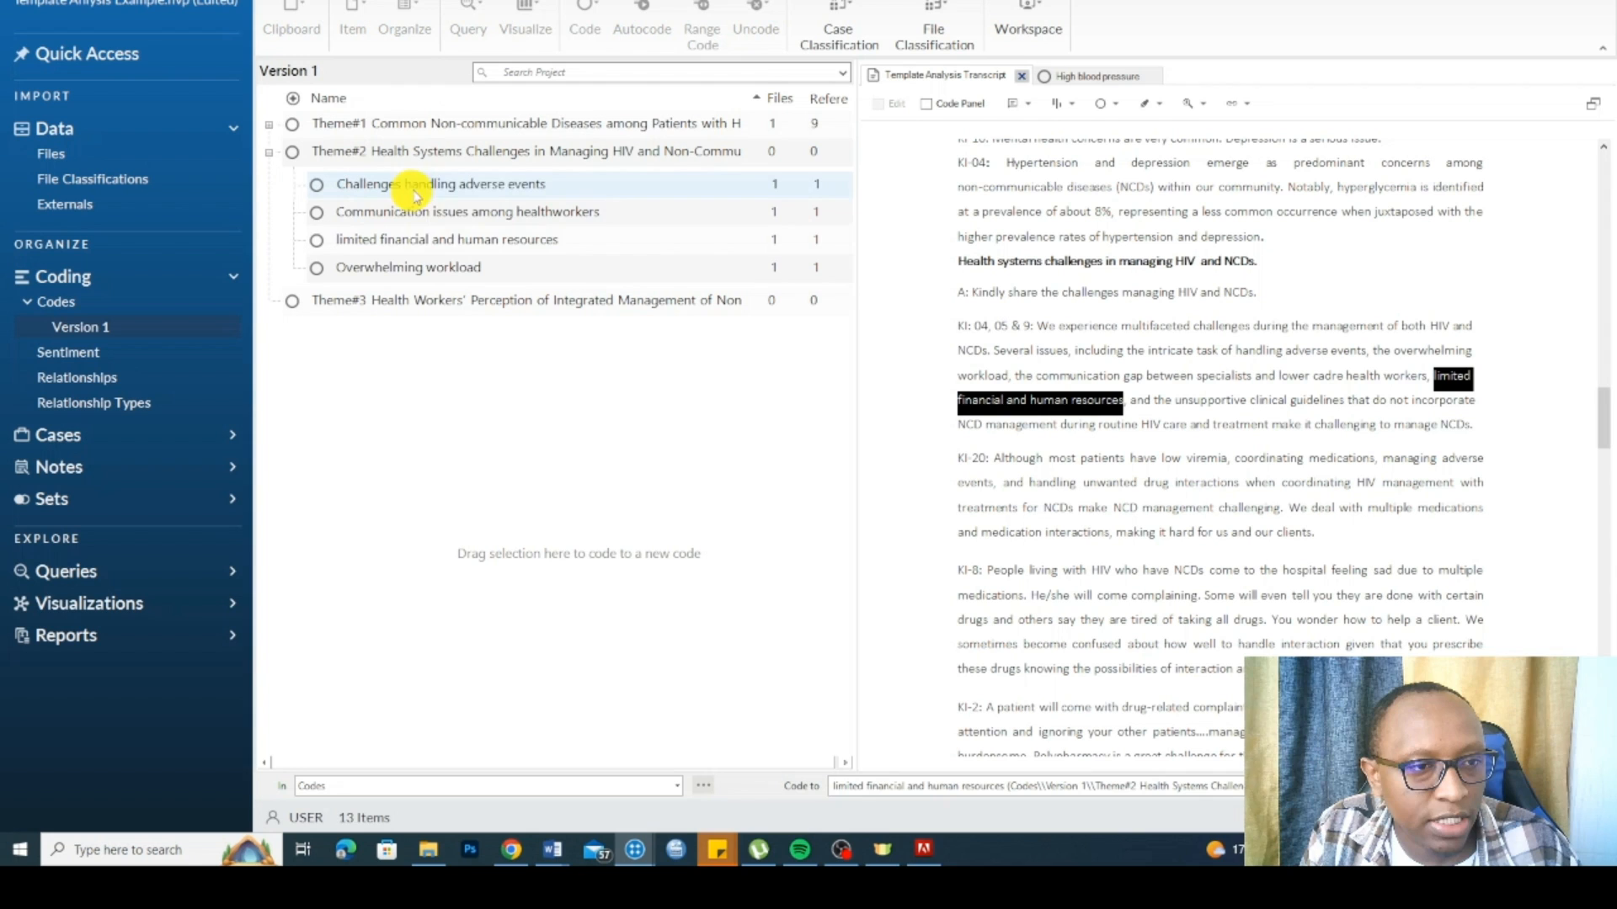
Step: Rename the in vivo code under Theme#2 with an initial capital as "Limited financial and human resources"
right_click(413, 242)
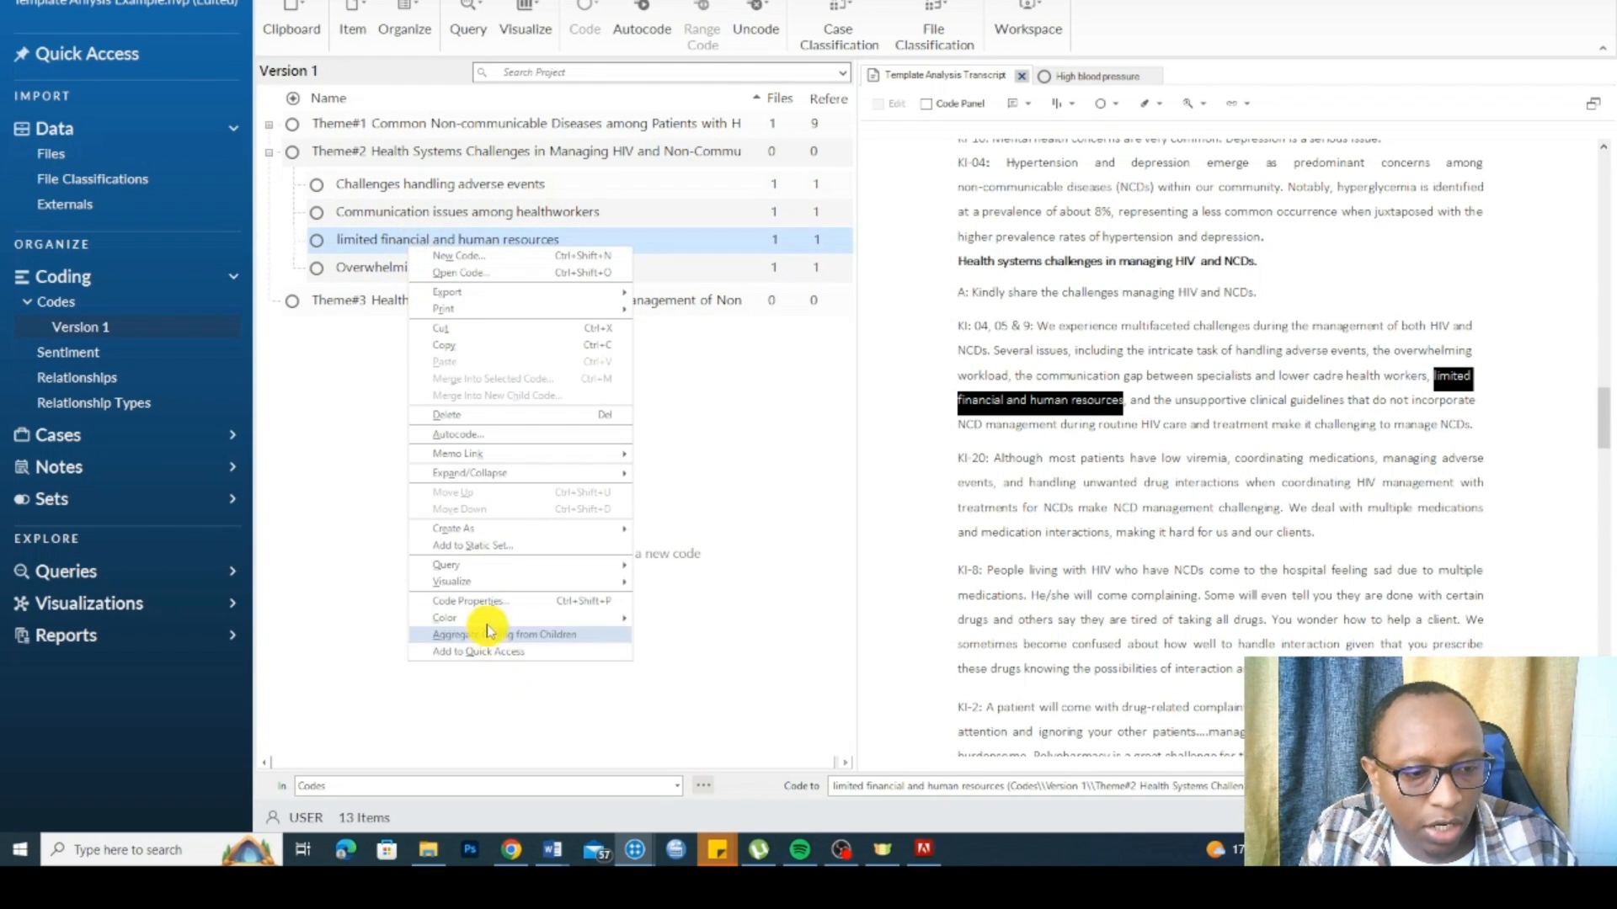
left_click(503, 599)
left_click(691, 299)
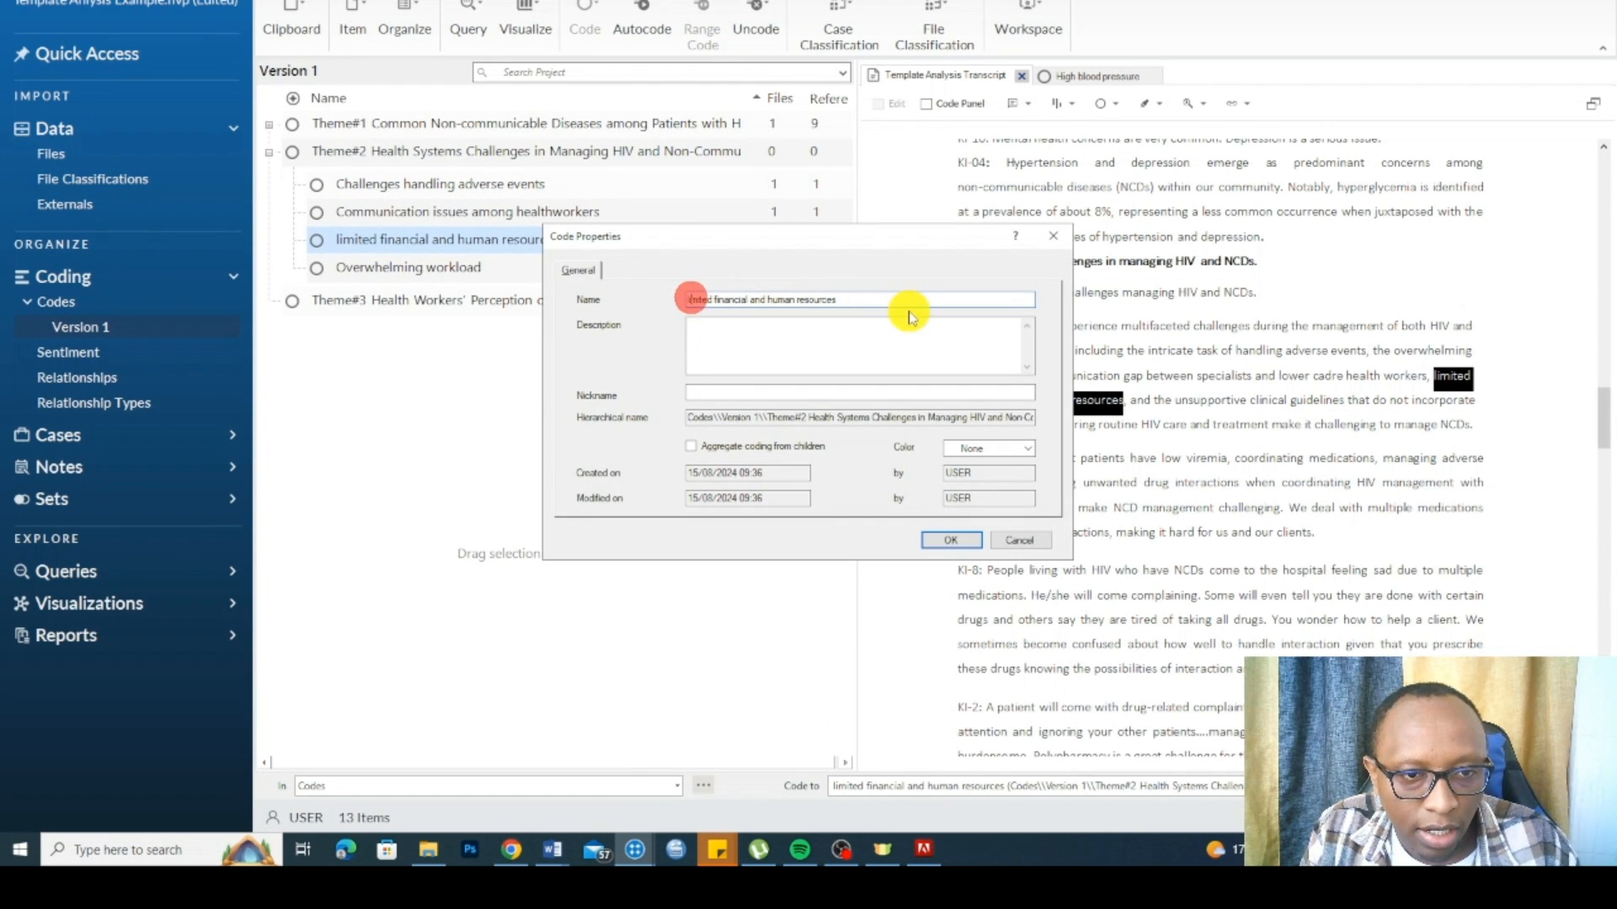
type("L")
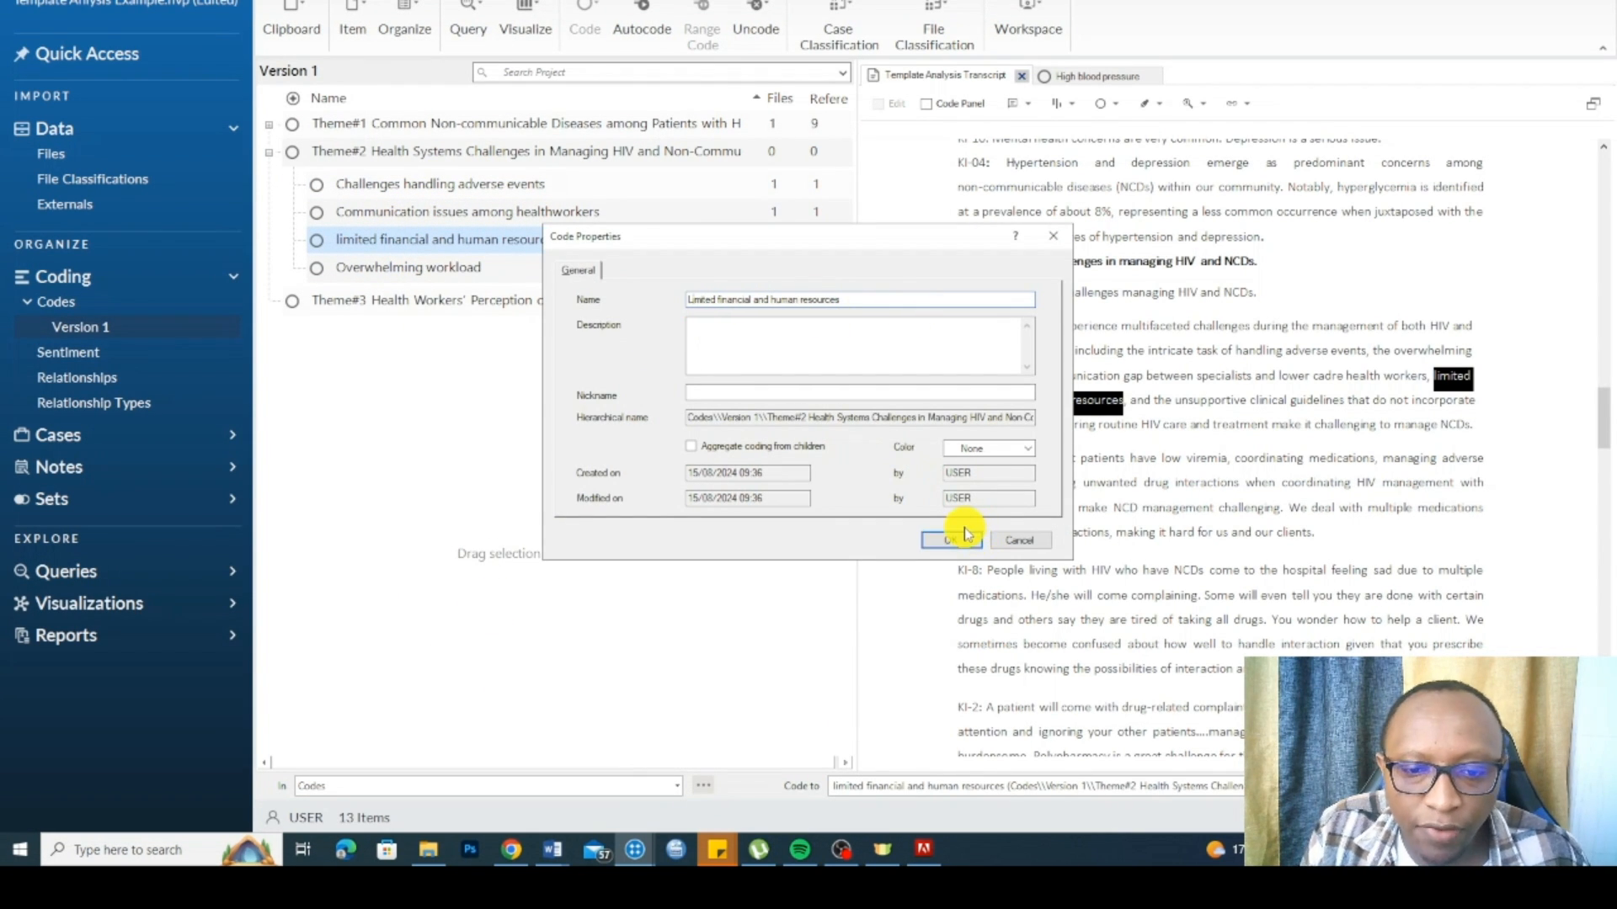
left_click(965, 535)
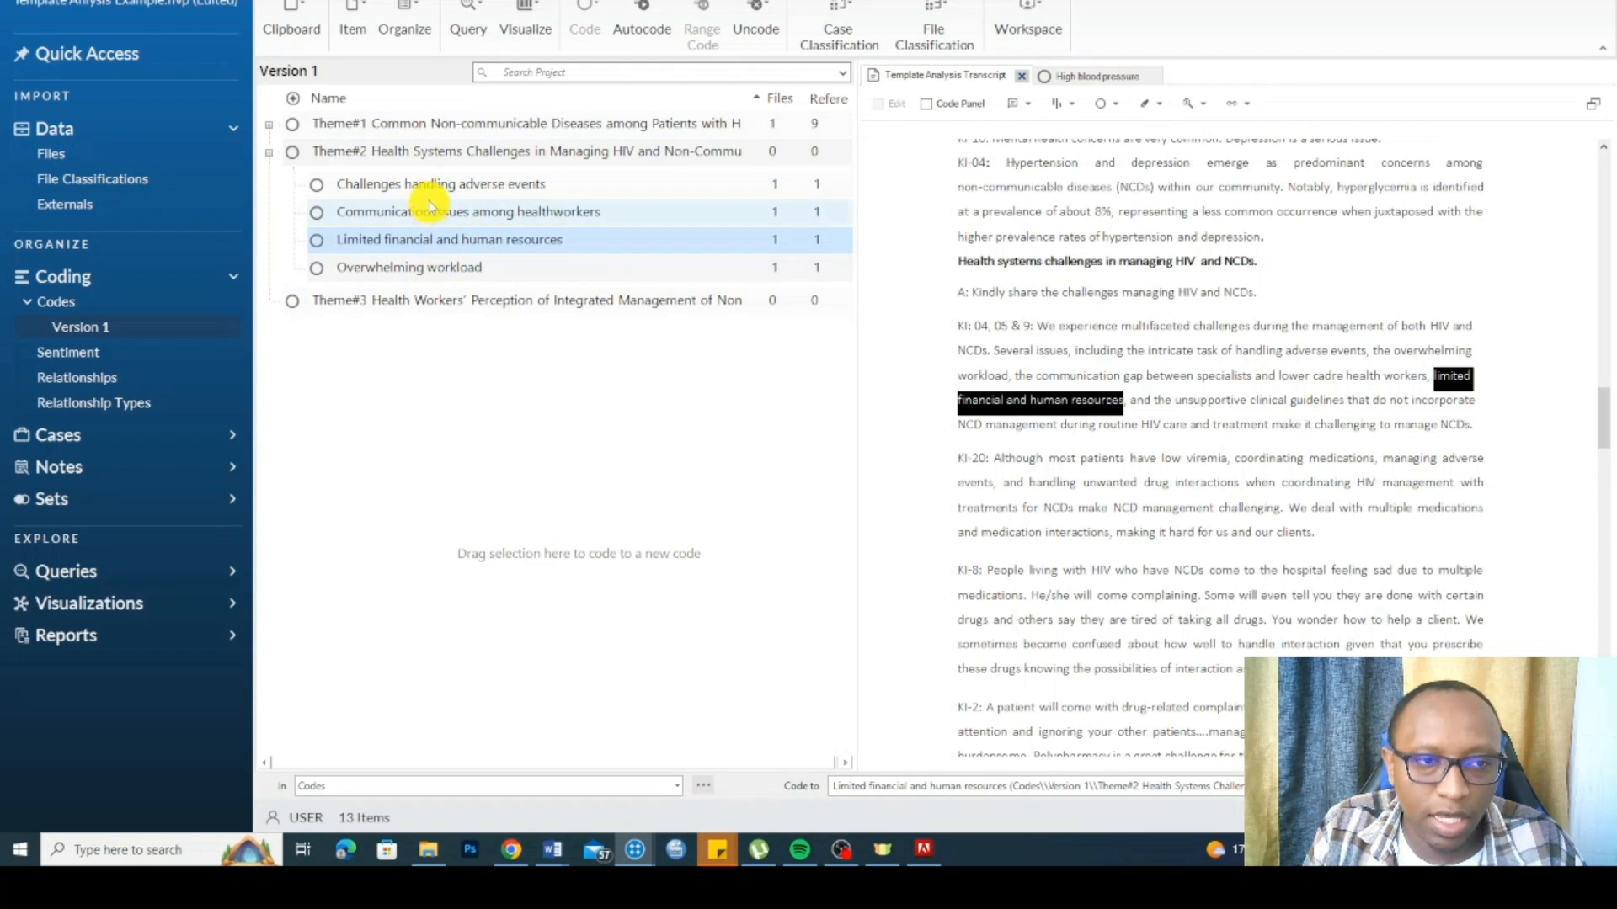
Step: Aggregate coding from children for Theme#2 and open that theme's coded references
right_click(556, 149)
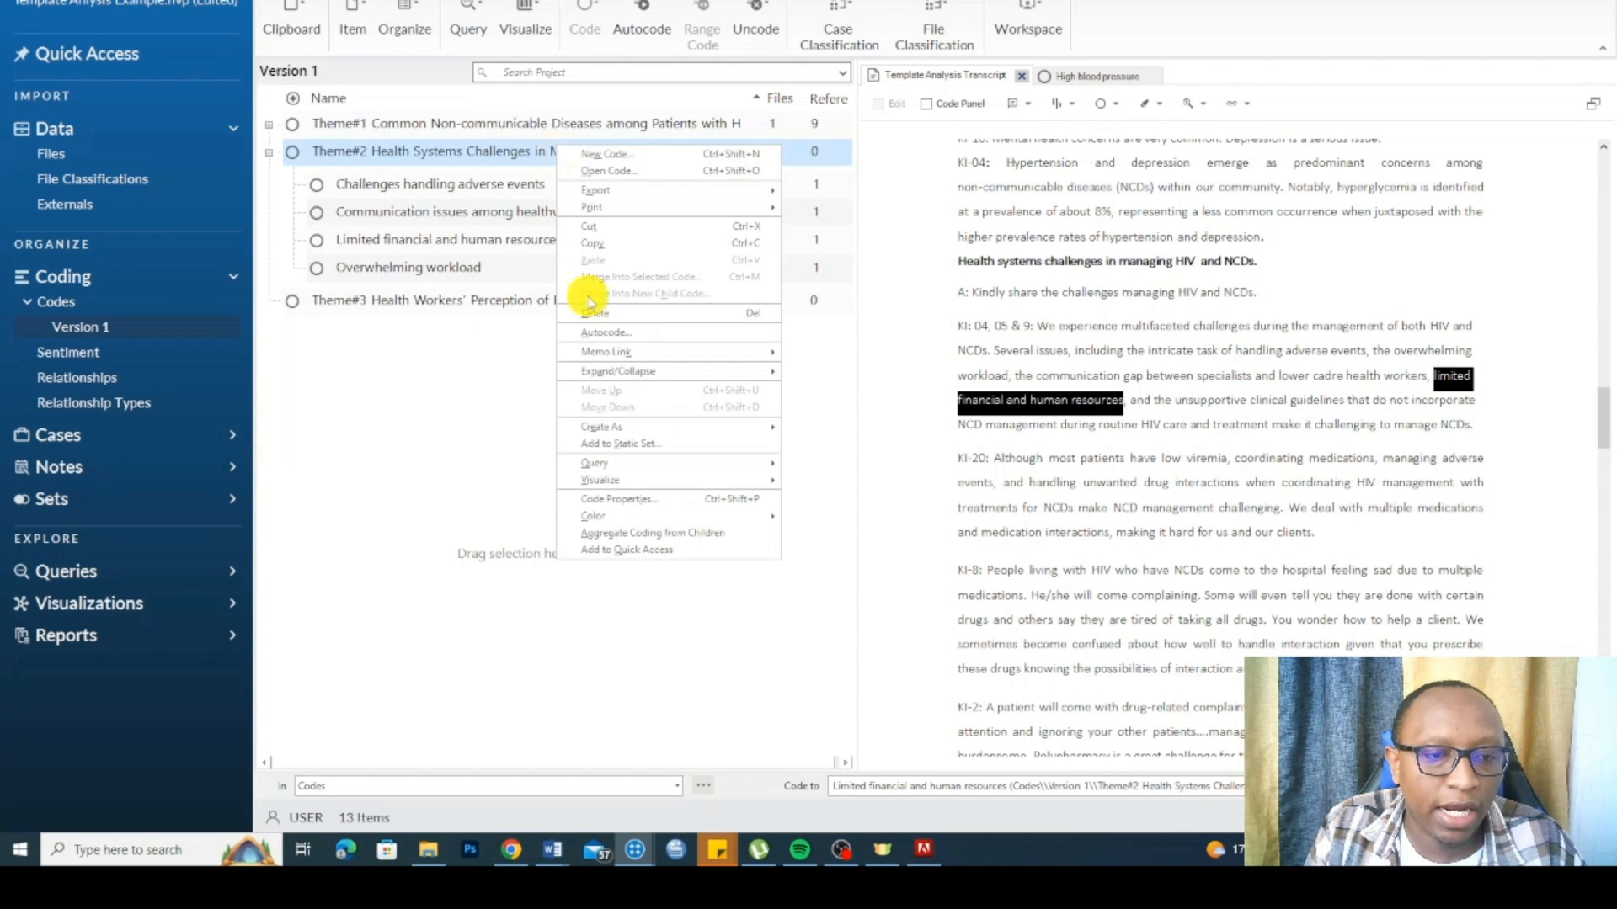
left_click(642, 531)
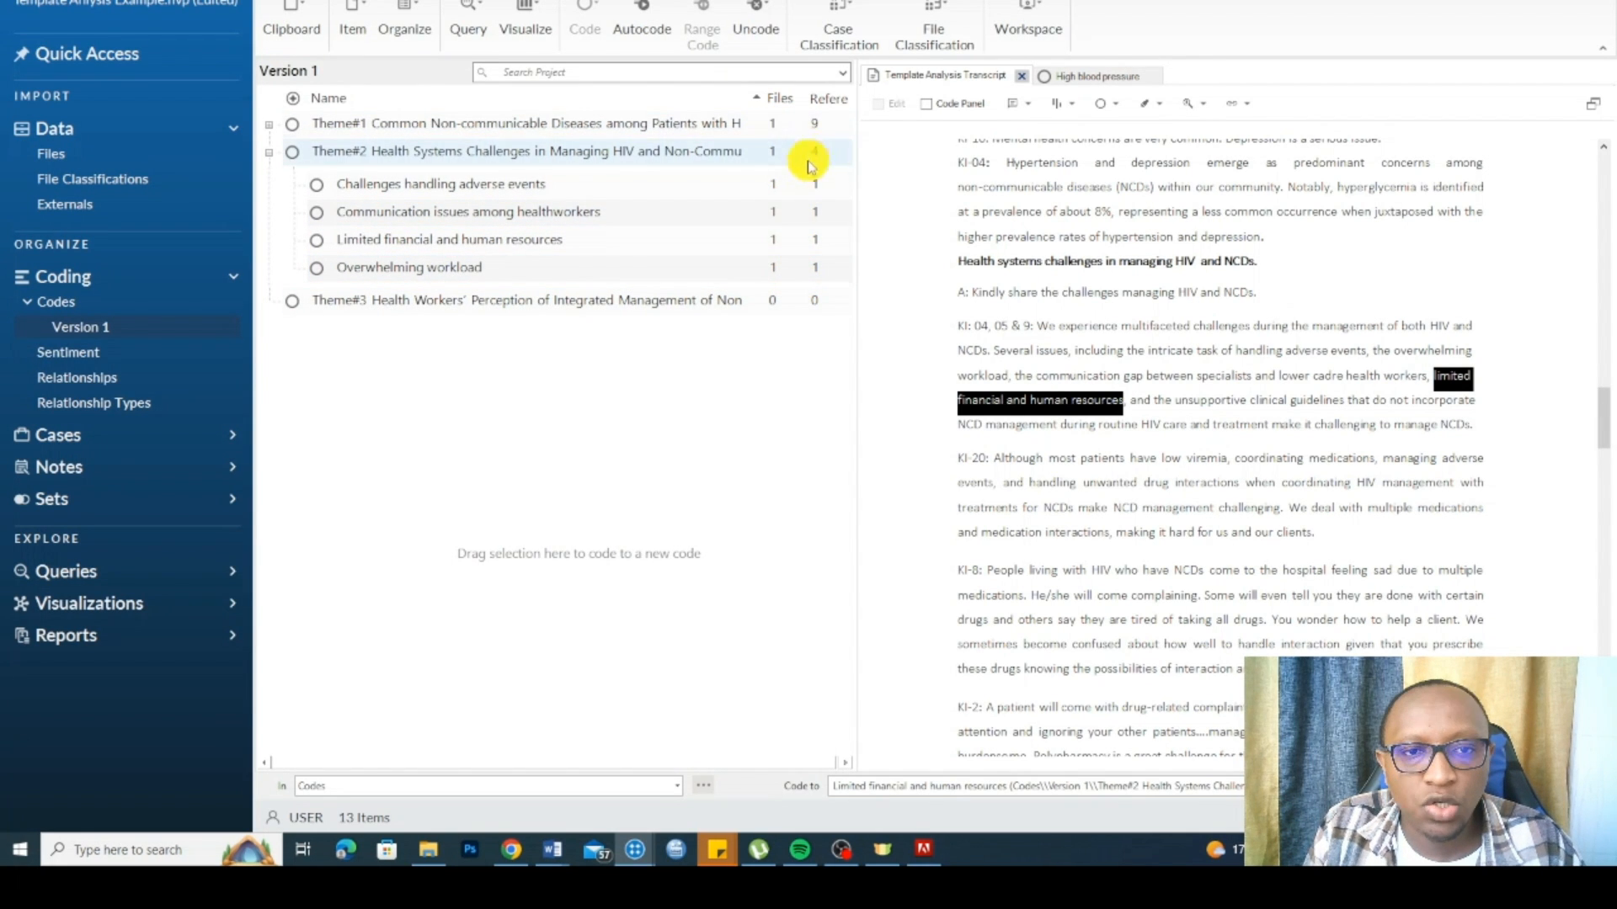
left_click(540, 161)
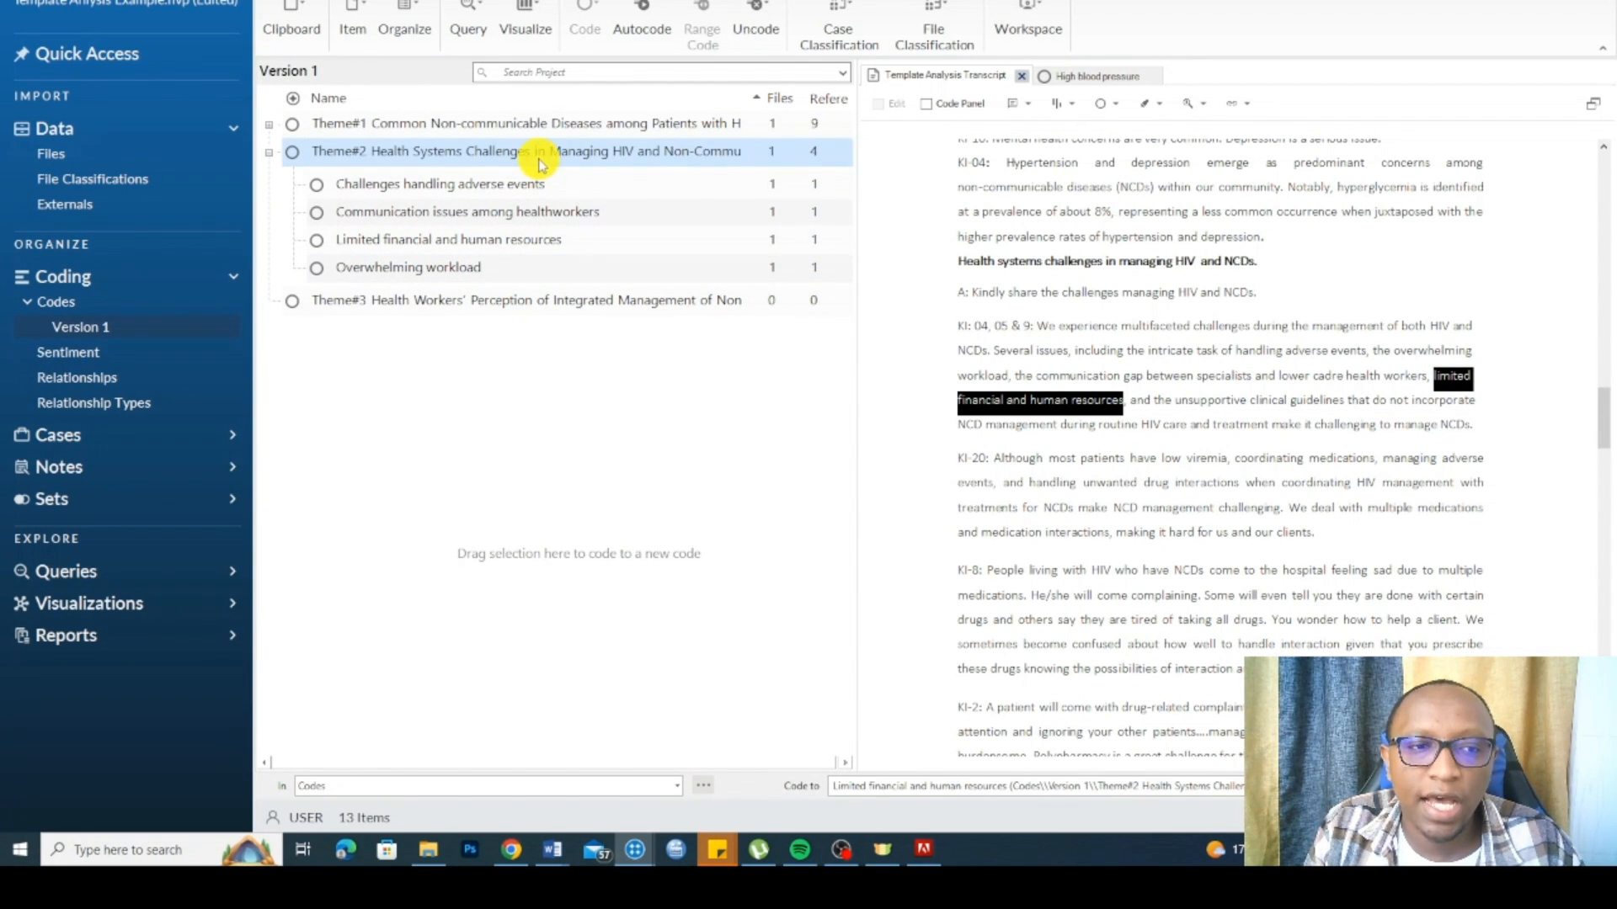
double_click(537, 158)
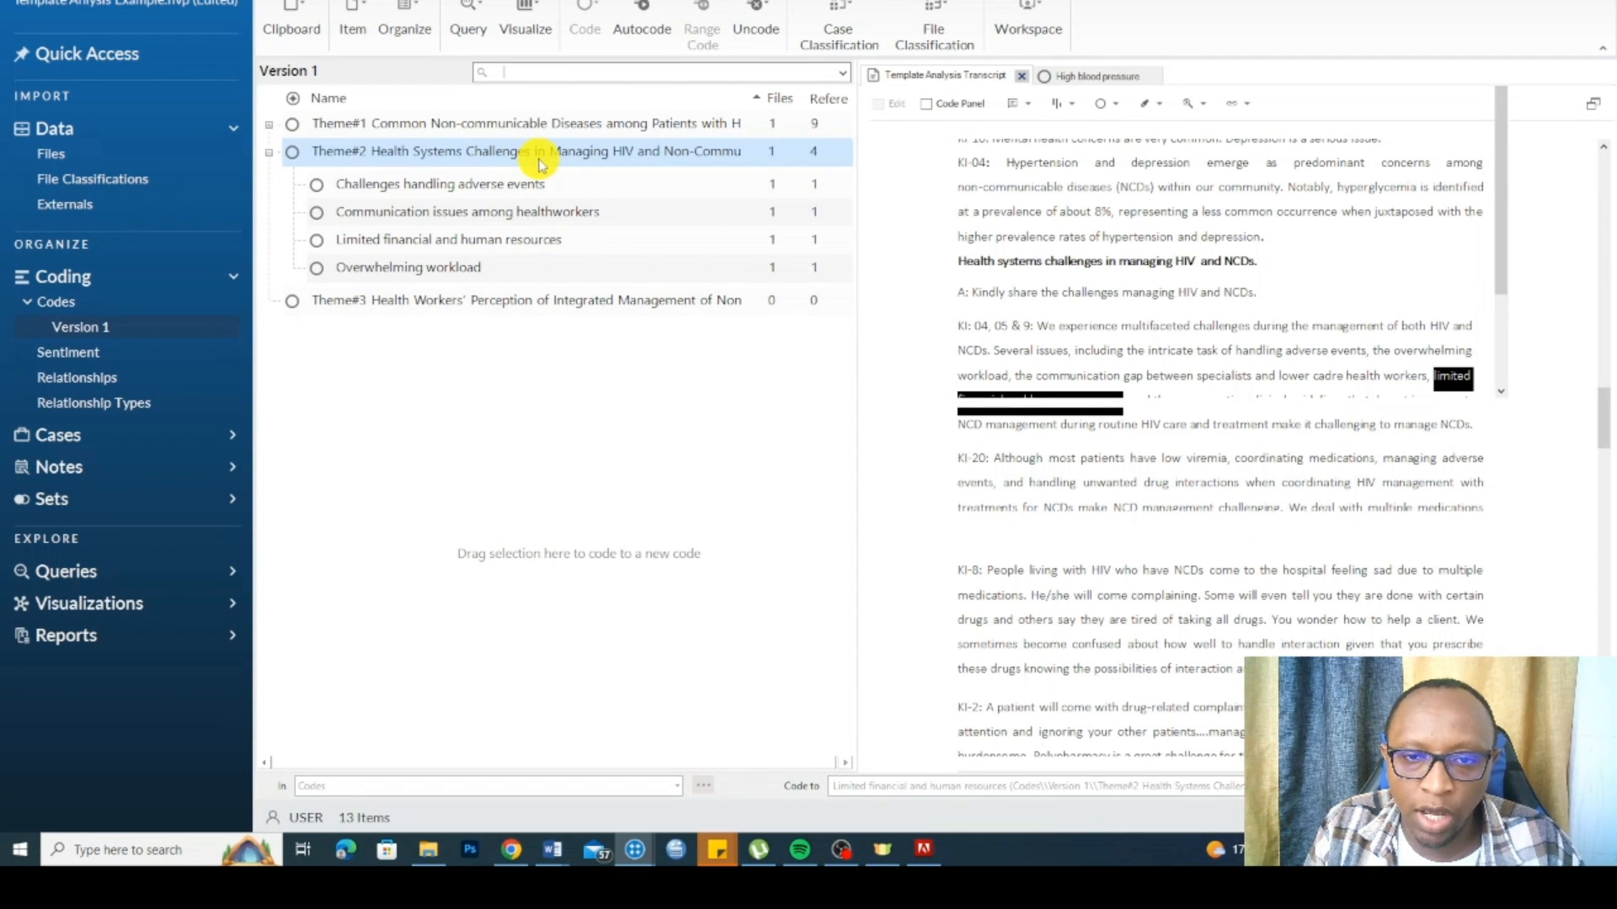
Step: Open the coded references of Theme#2 and Theme#1 in Version 1 and read through the passages coded to each
left_click(537, 157)
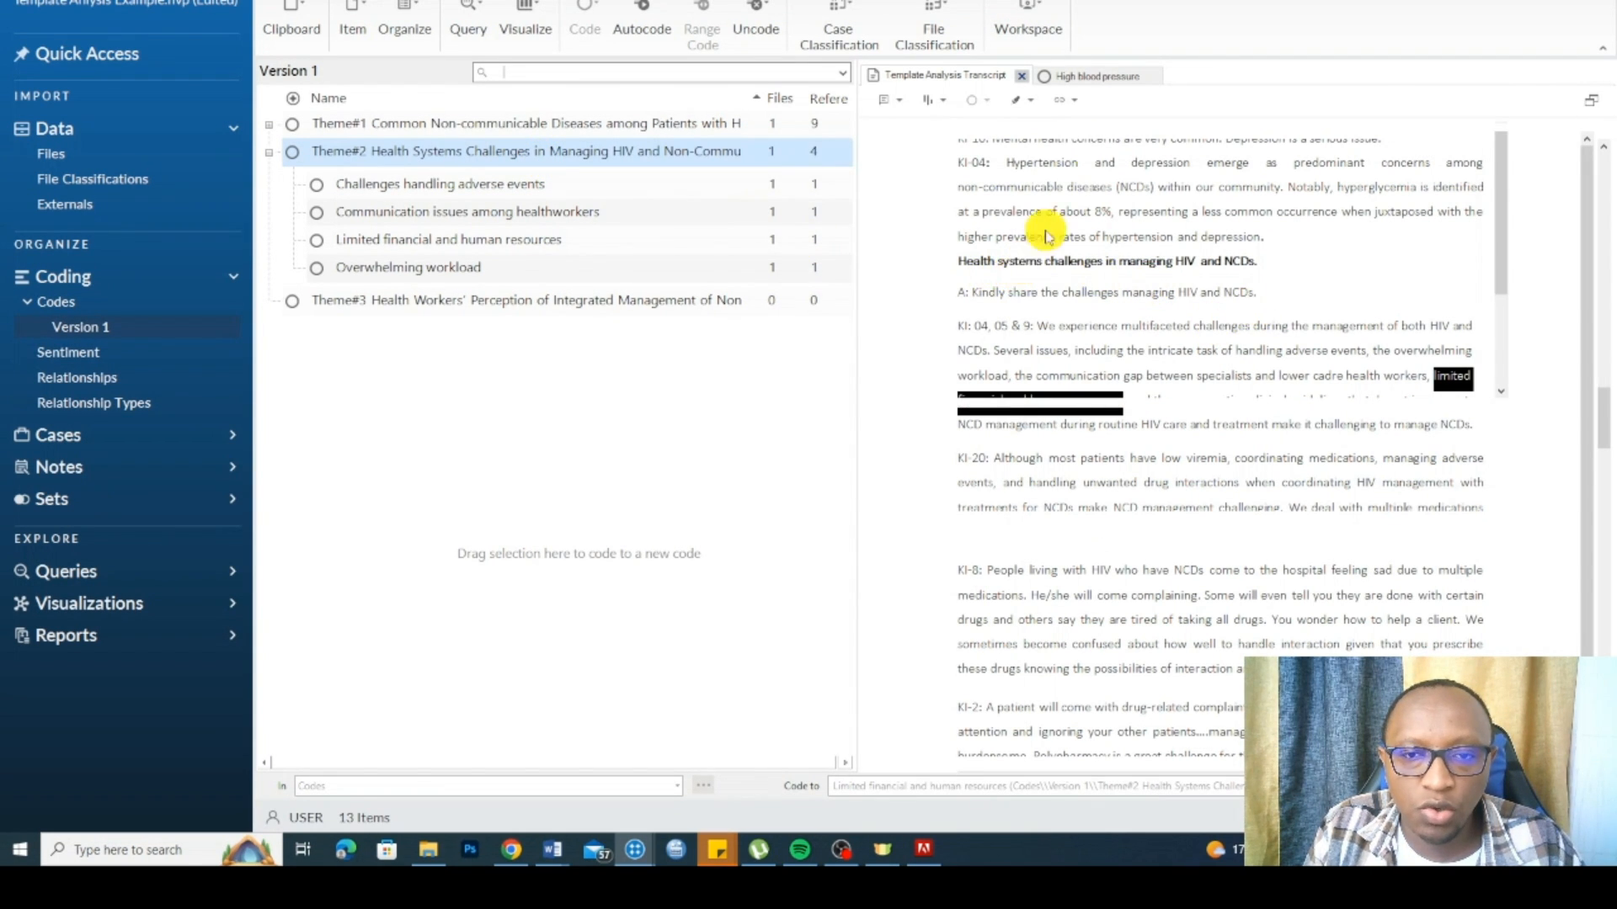
key("F2")
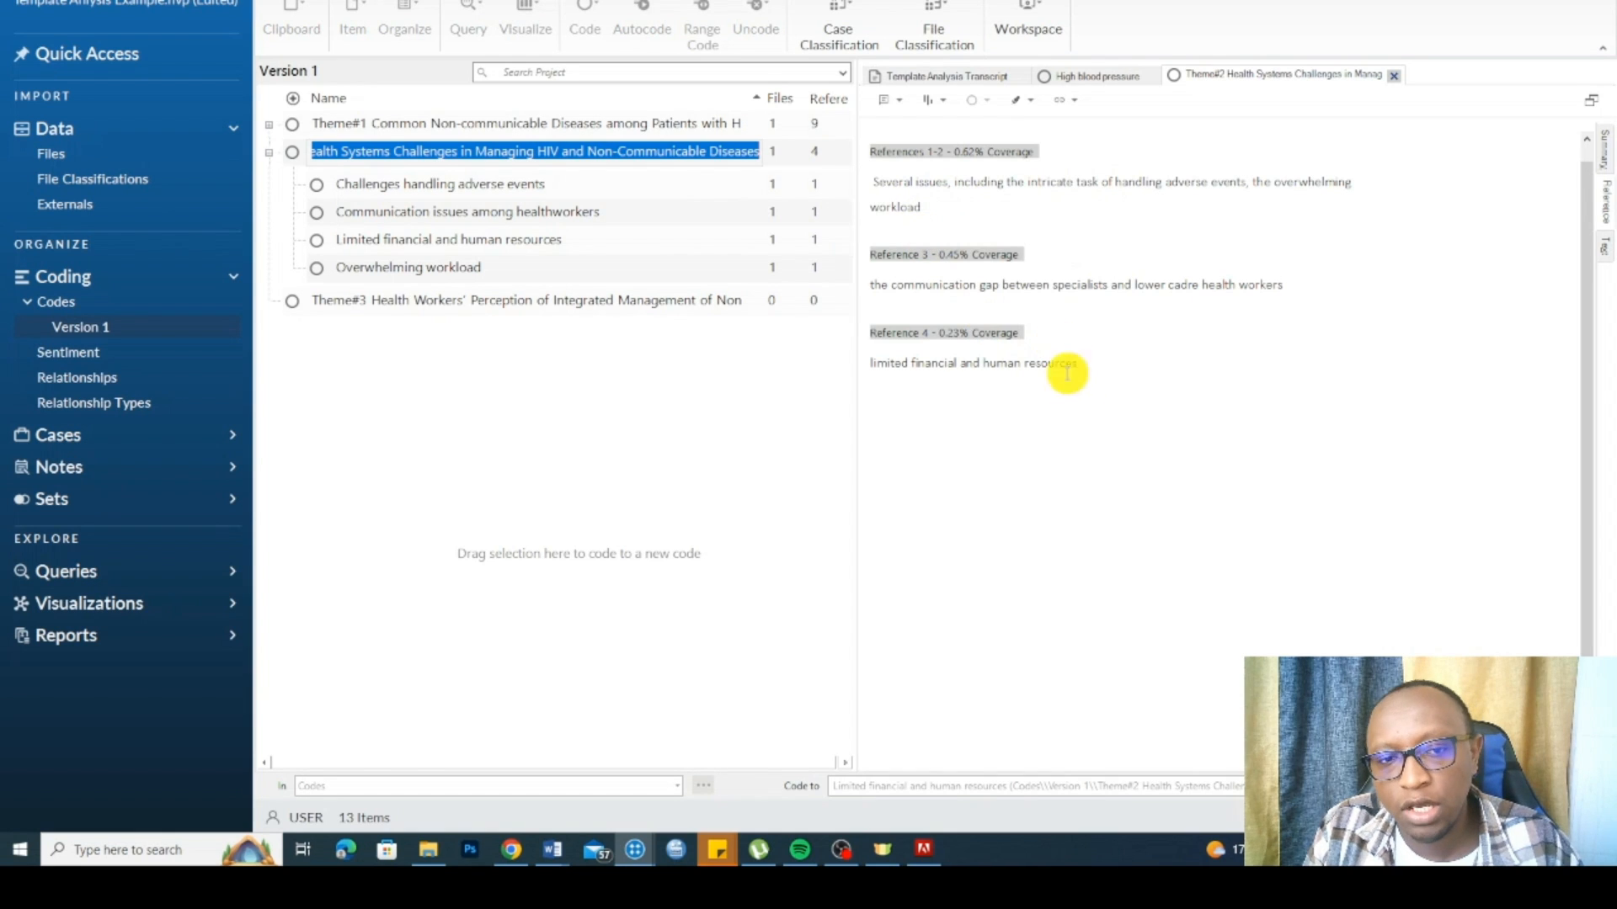
double_click(459, 125)
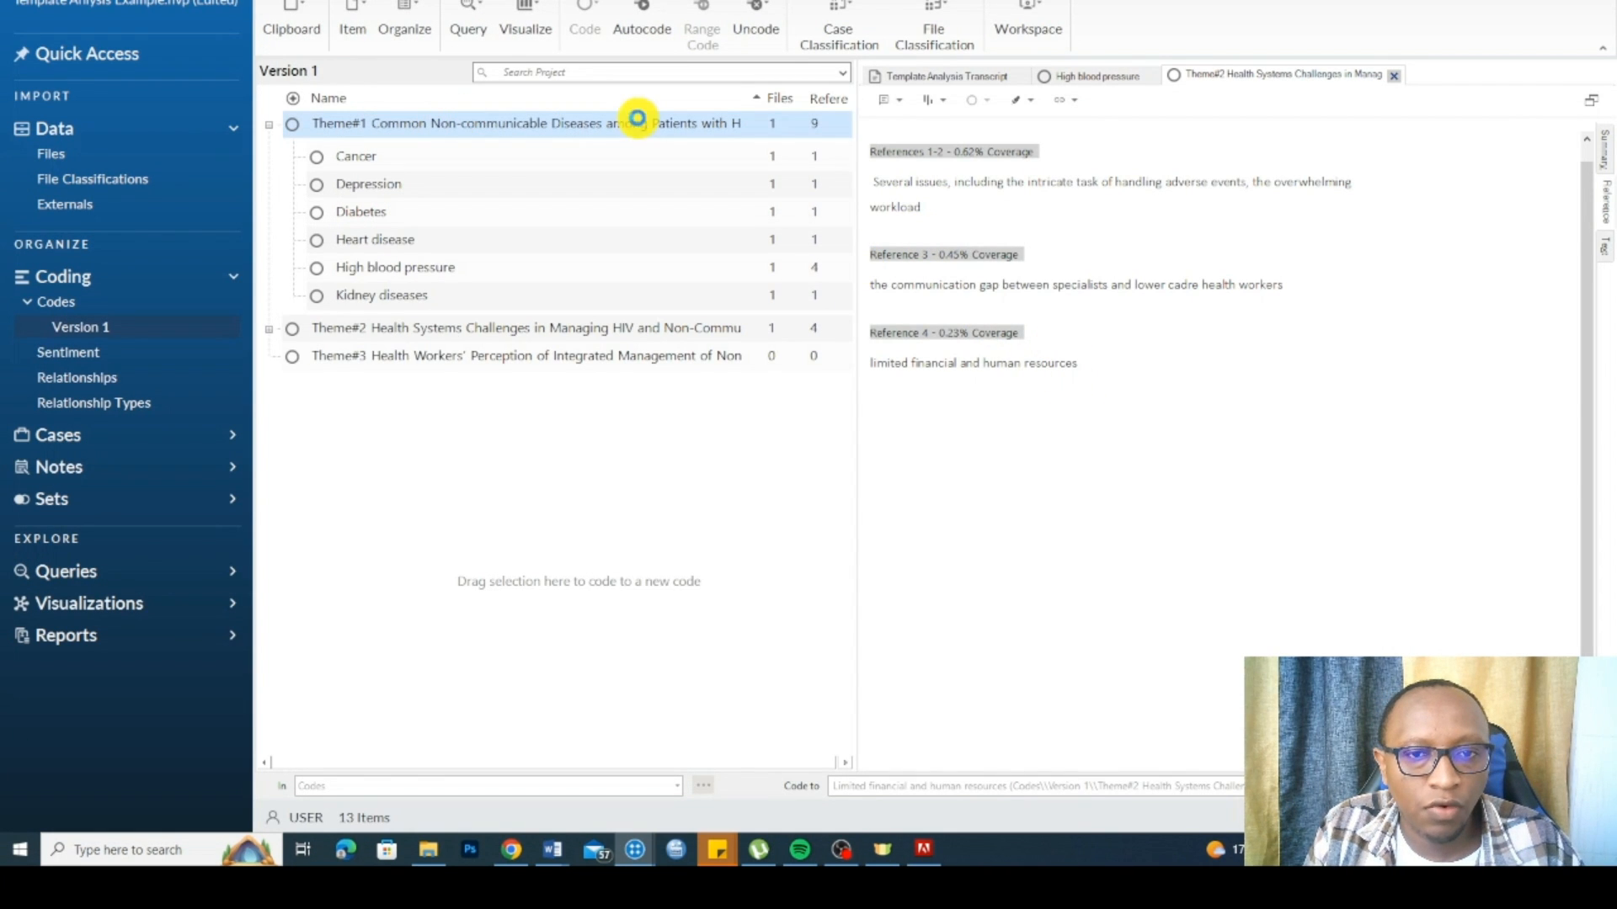
scroll(1047, 237, "down", 5)
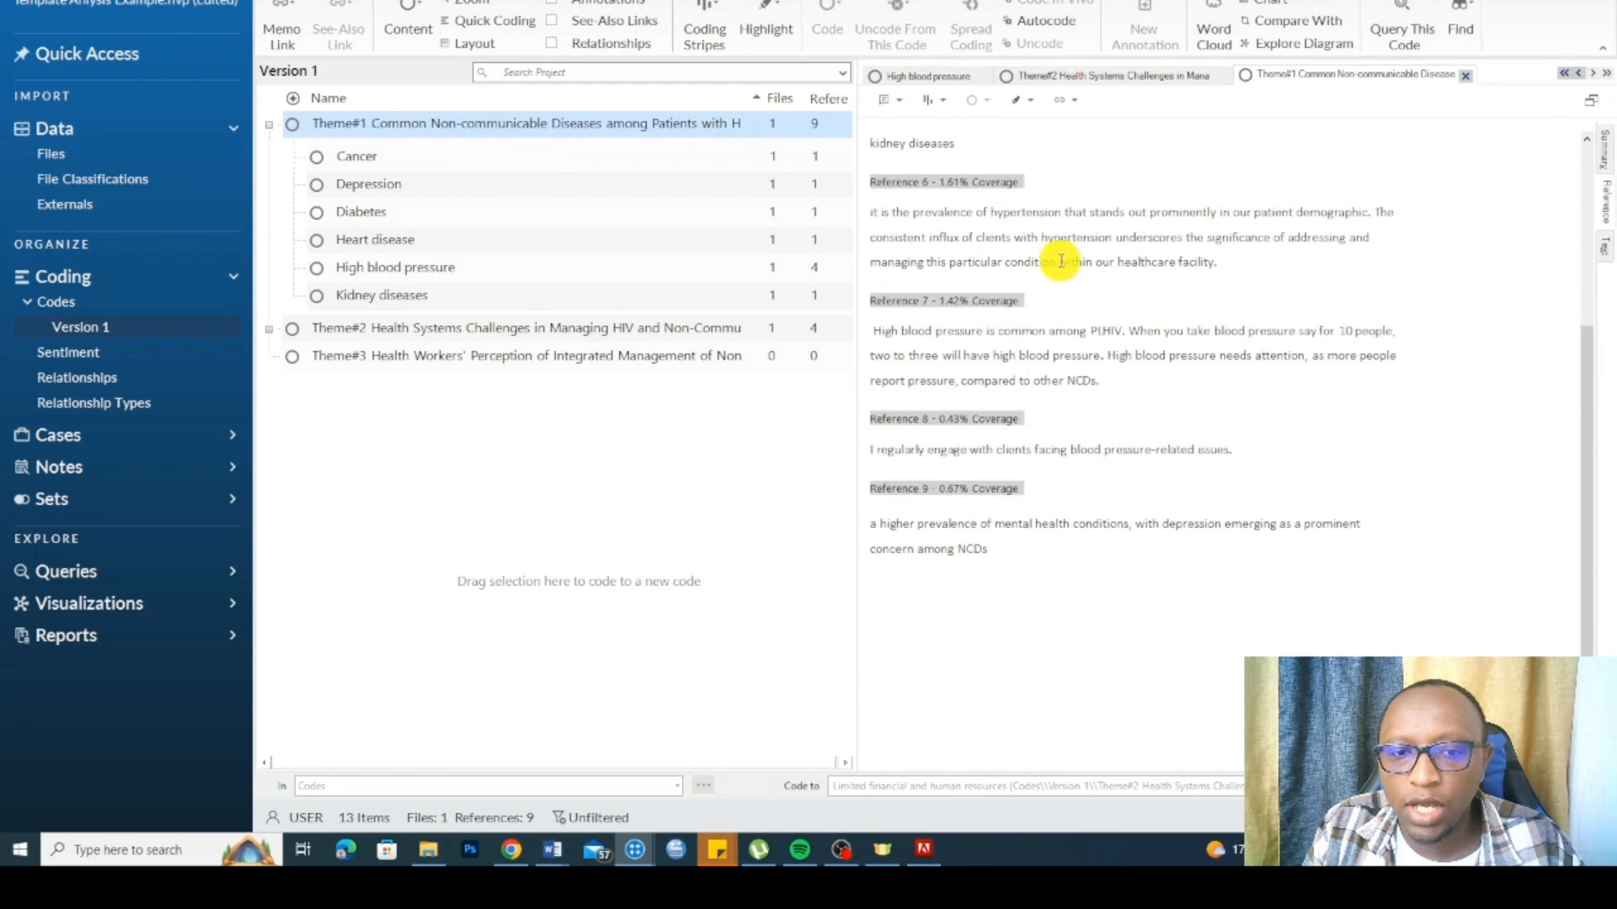
scroll(887, 166, "up", 3)
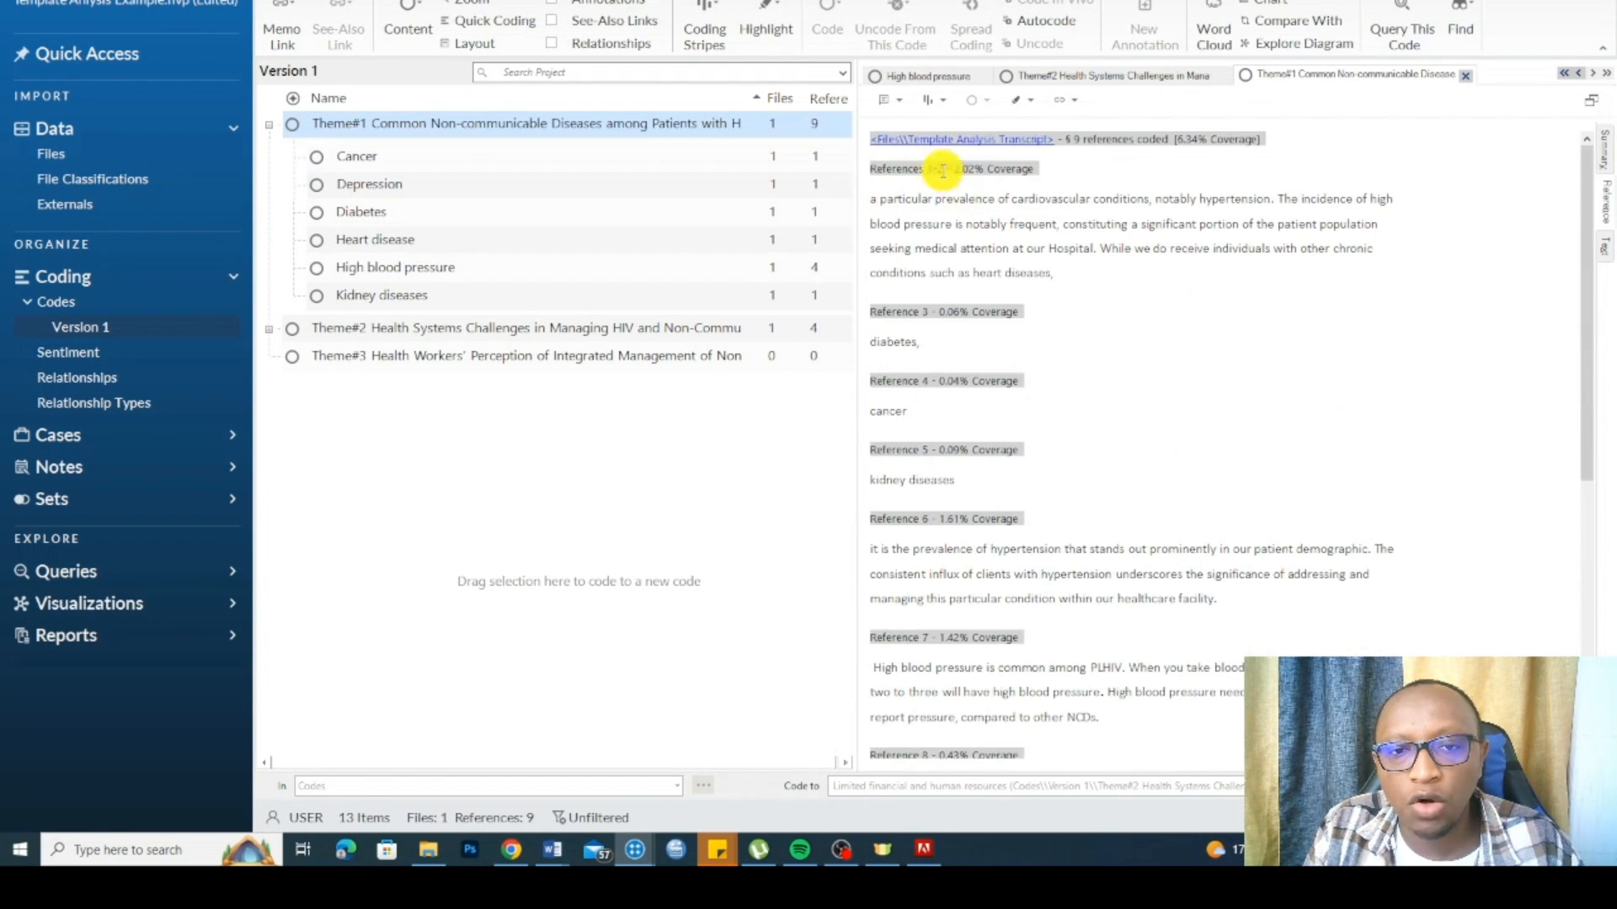
left_click_drag(1076, 285, 903, 179)
scroll(1023, 368, "down", 5)
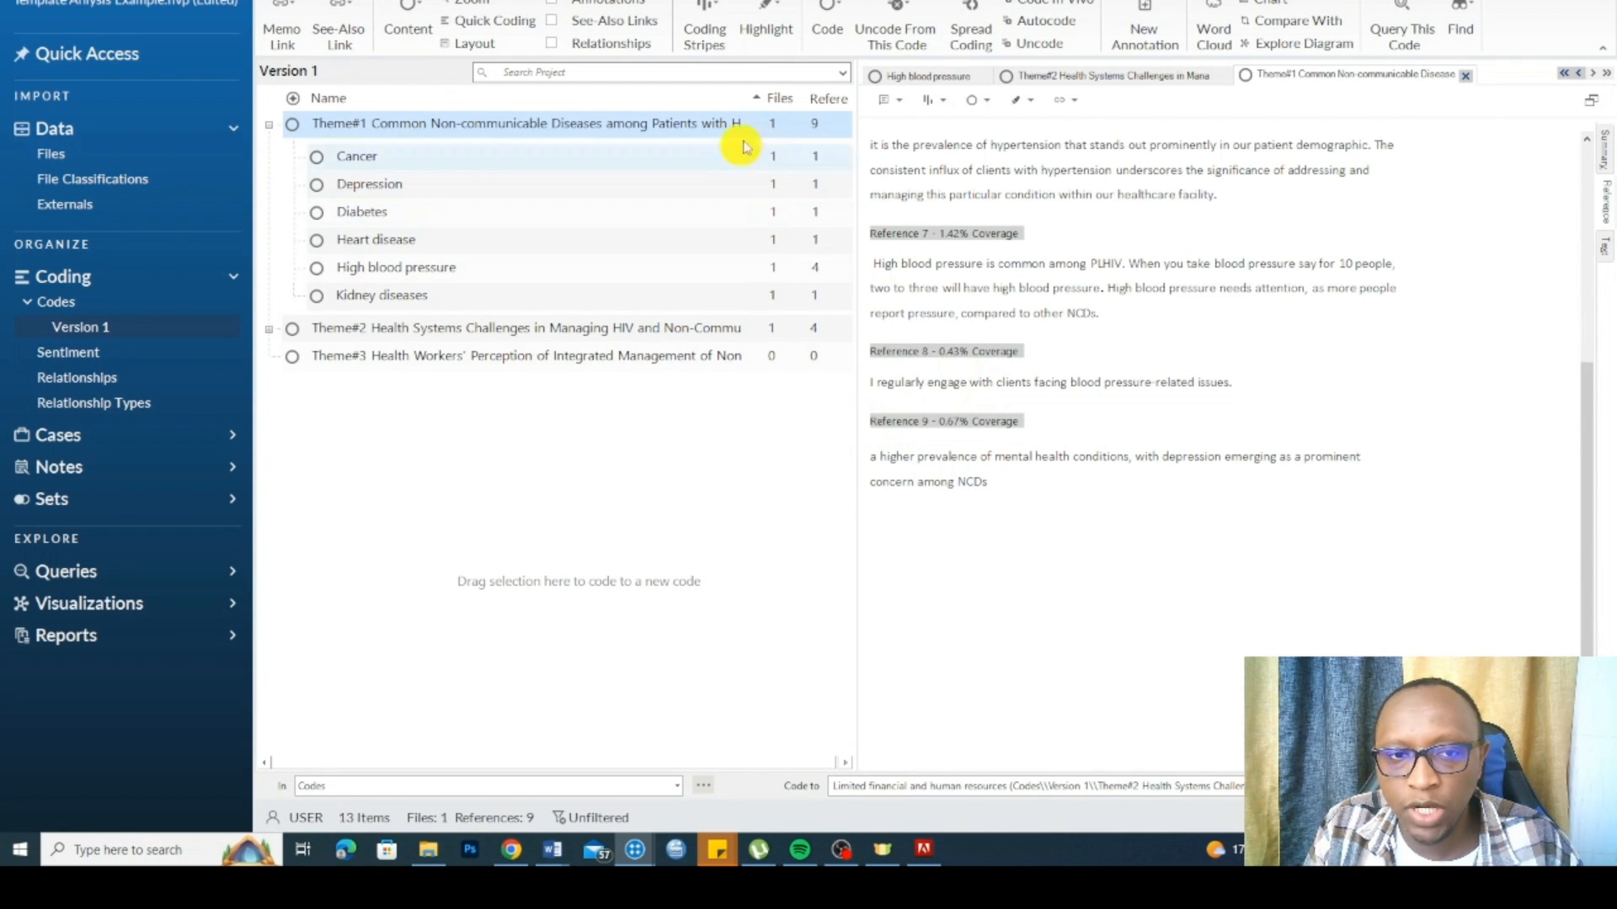
scroll(1111, 307, "up", 5)
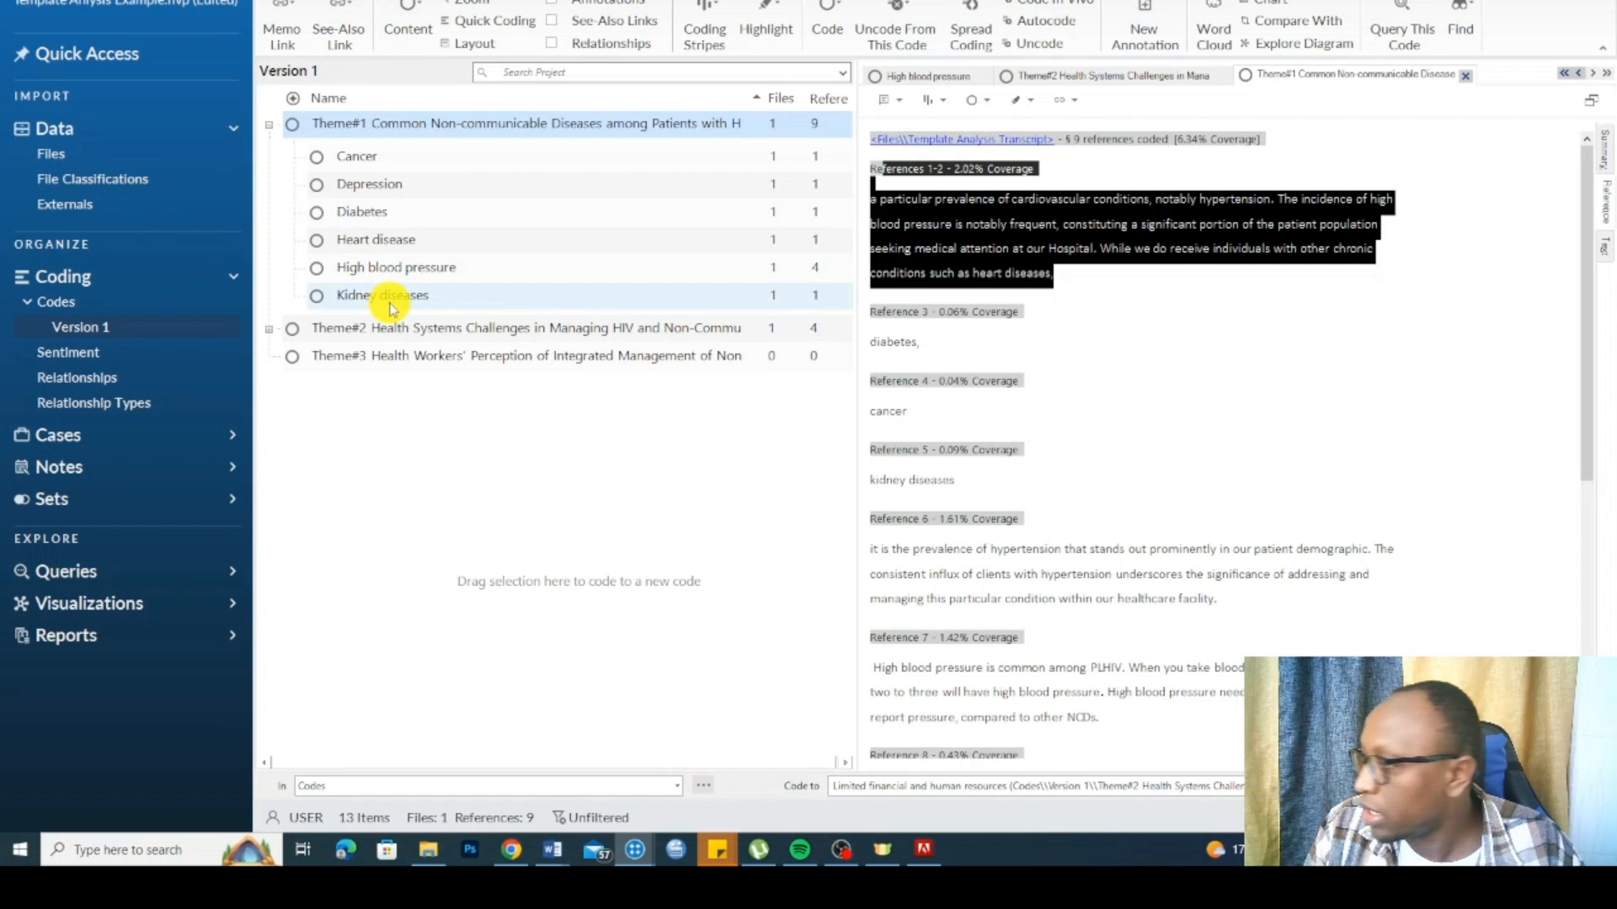
Step: Review the child codes of Theme#1 and Theme#2 in the Version 1 folder and leave both themes collapsed
left_click(488, 123)
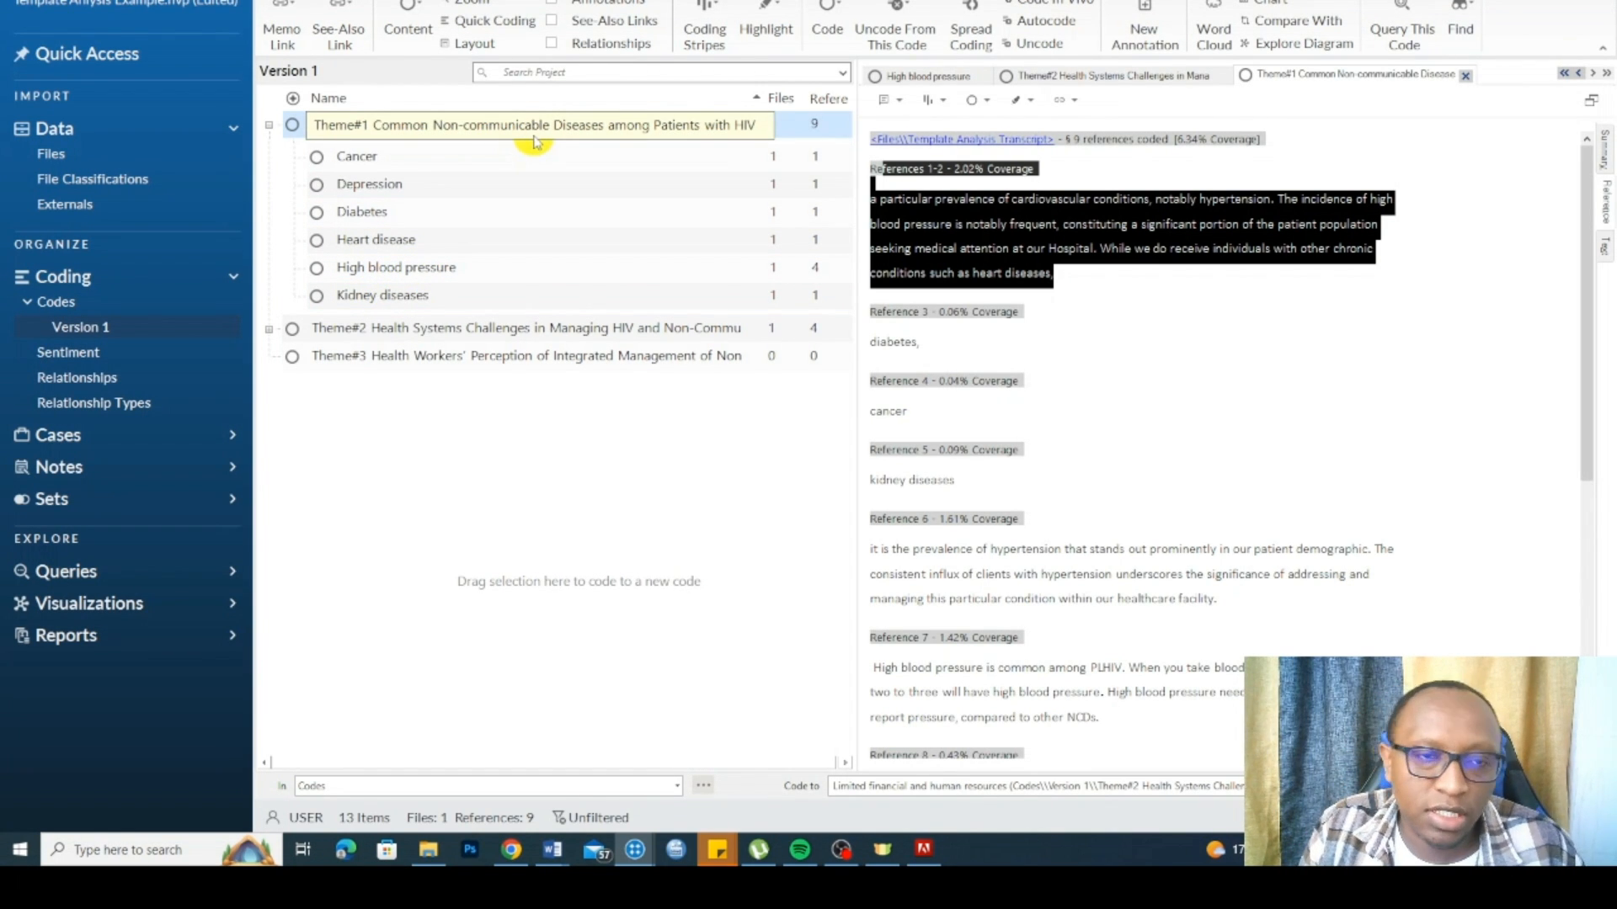
key("Escape")
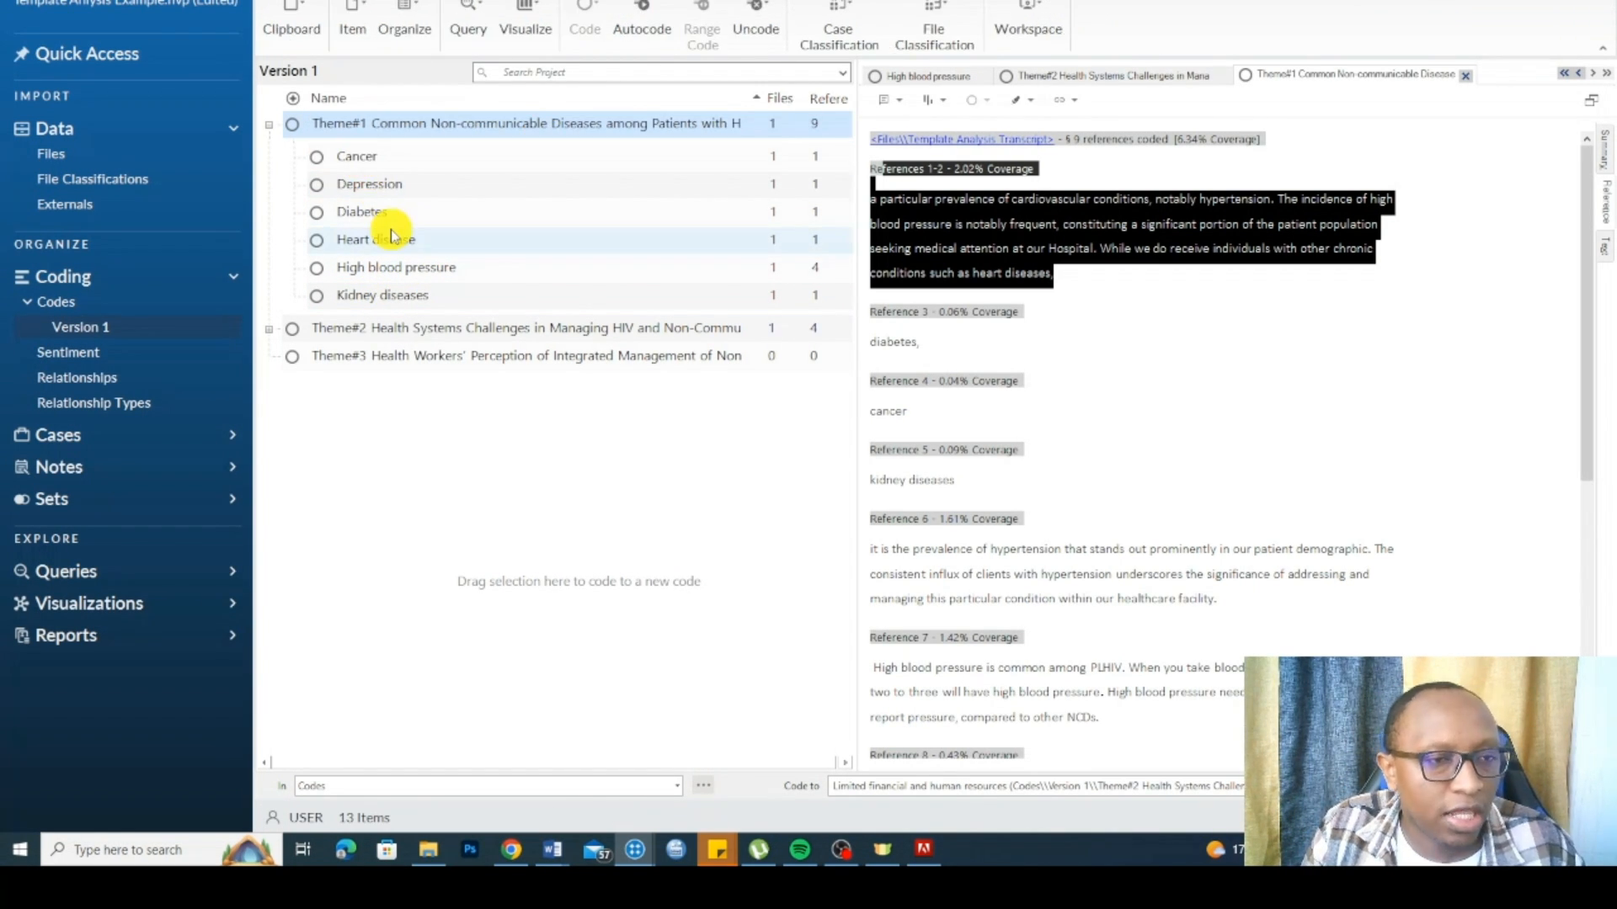
left_click(389, 128)
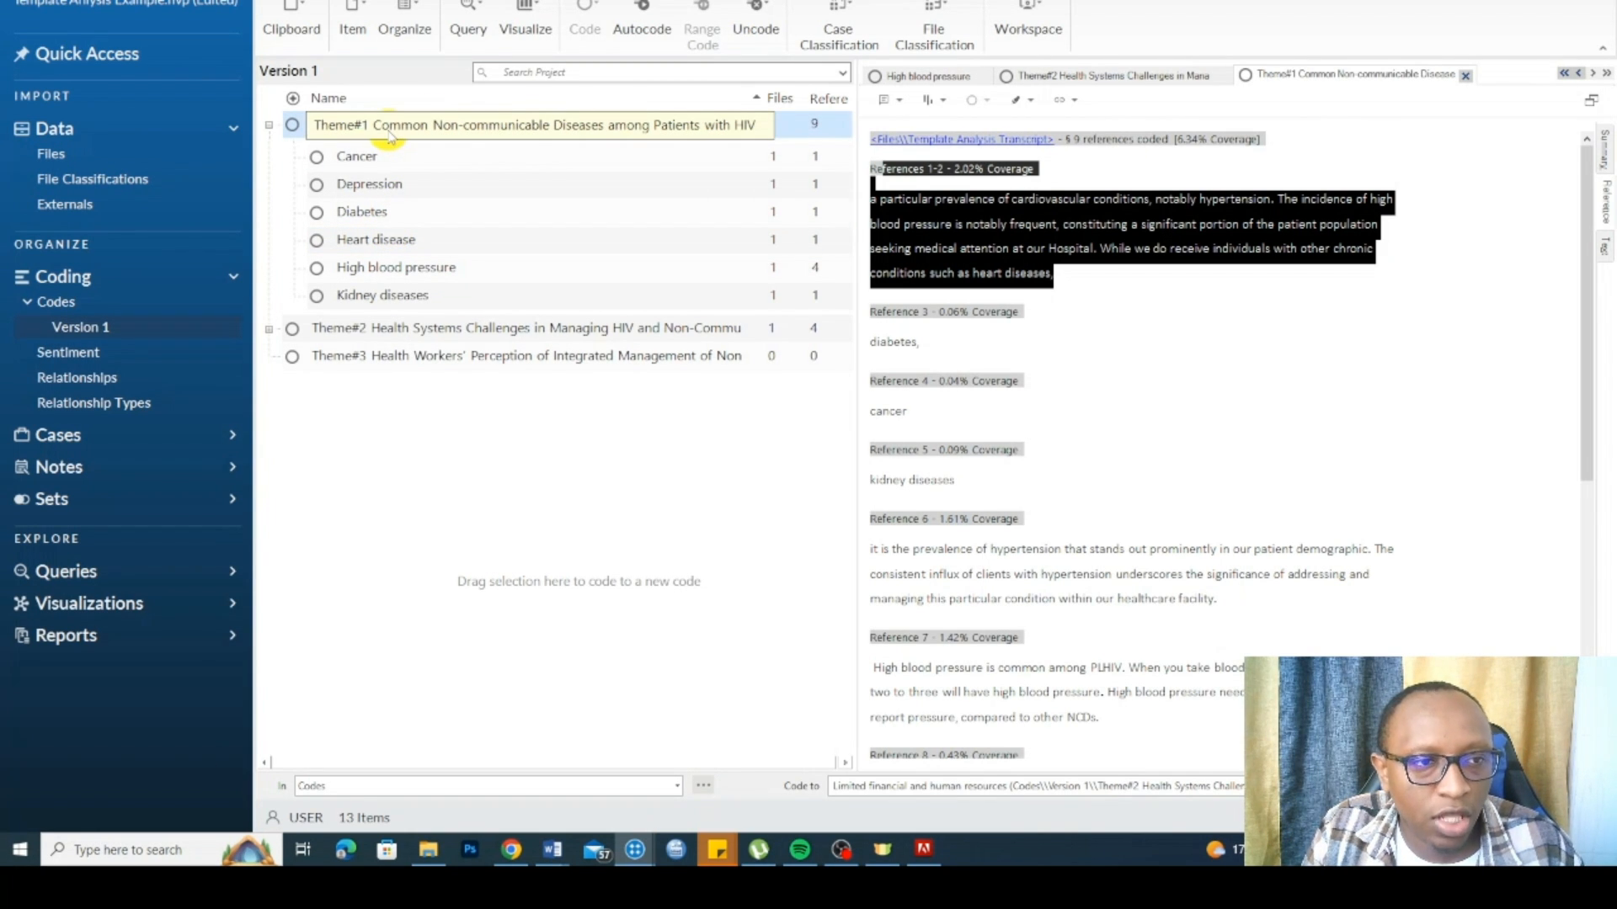
left_click(394, 278)
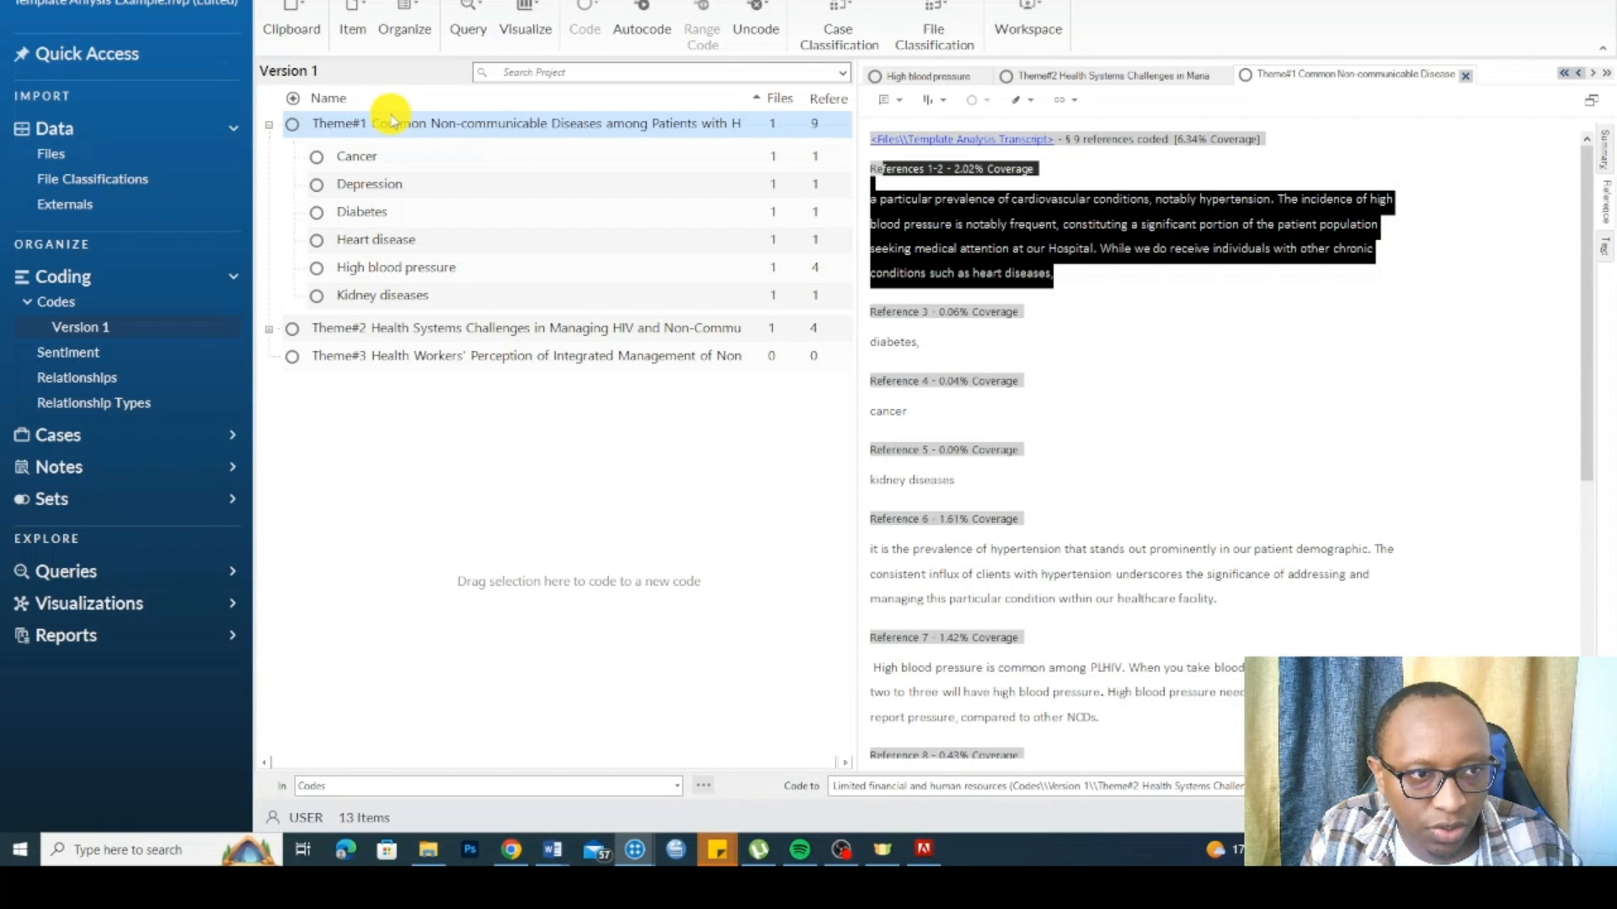
left_click(269, 126)
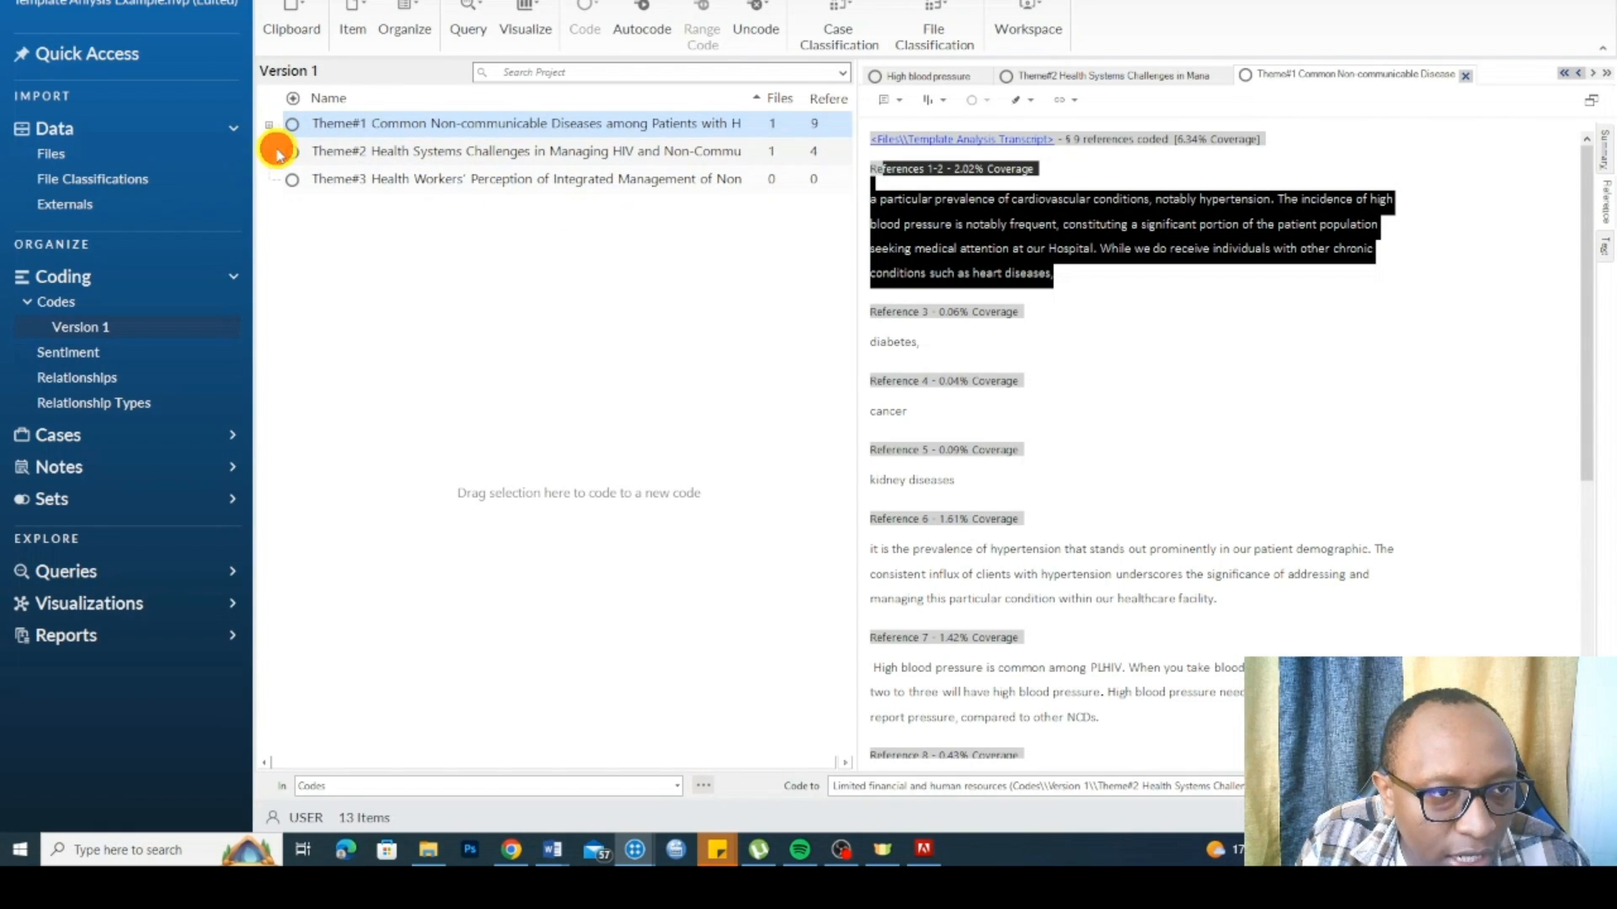
left_click(269, 154)
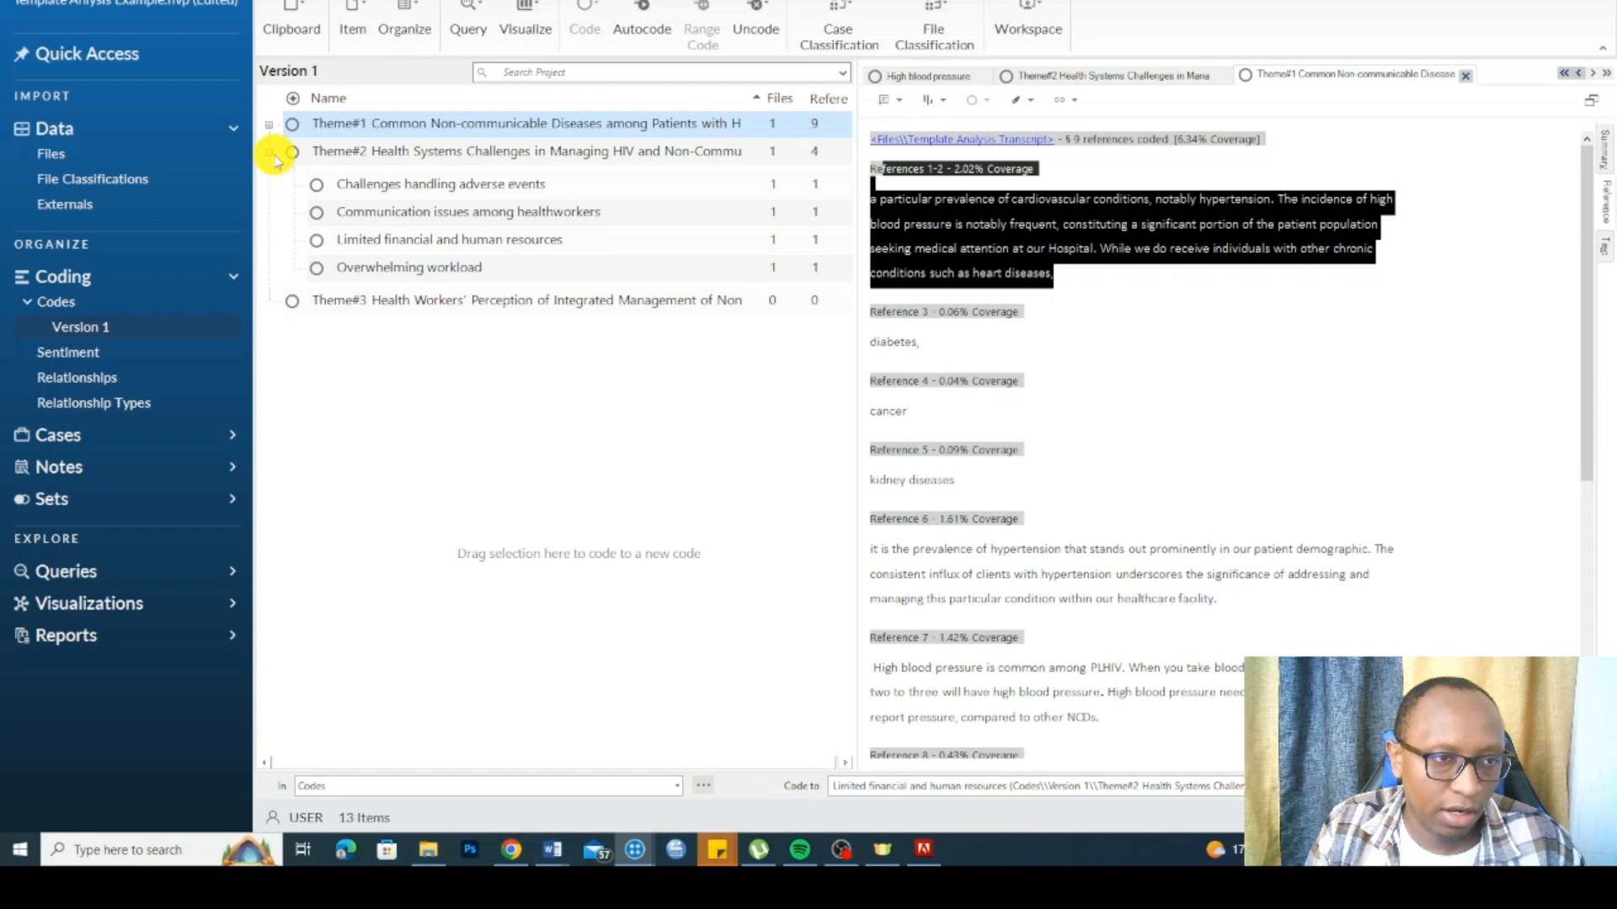
left_click(269, 152)
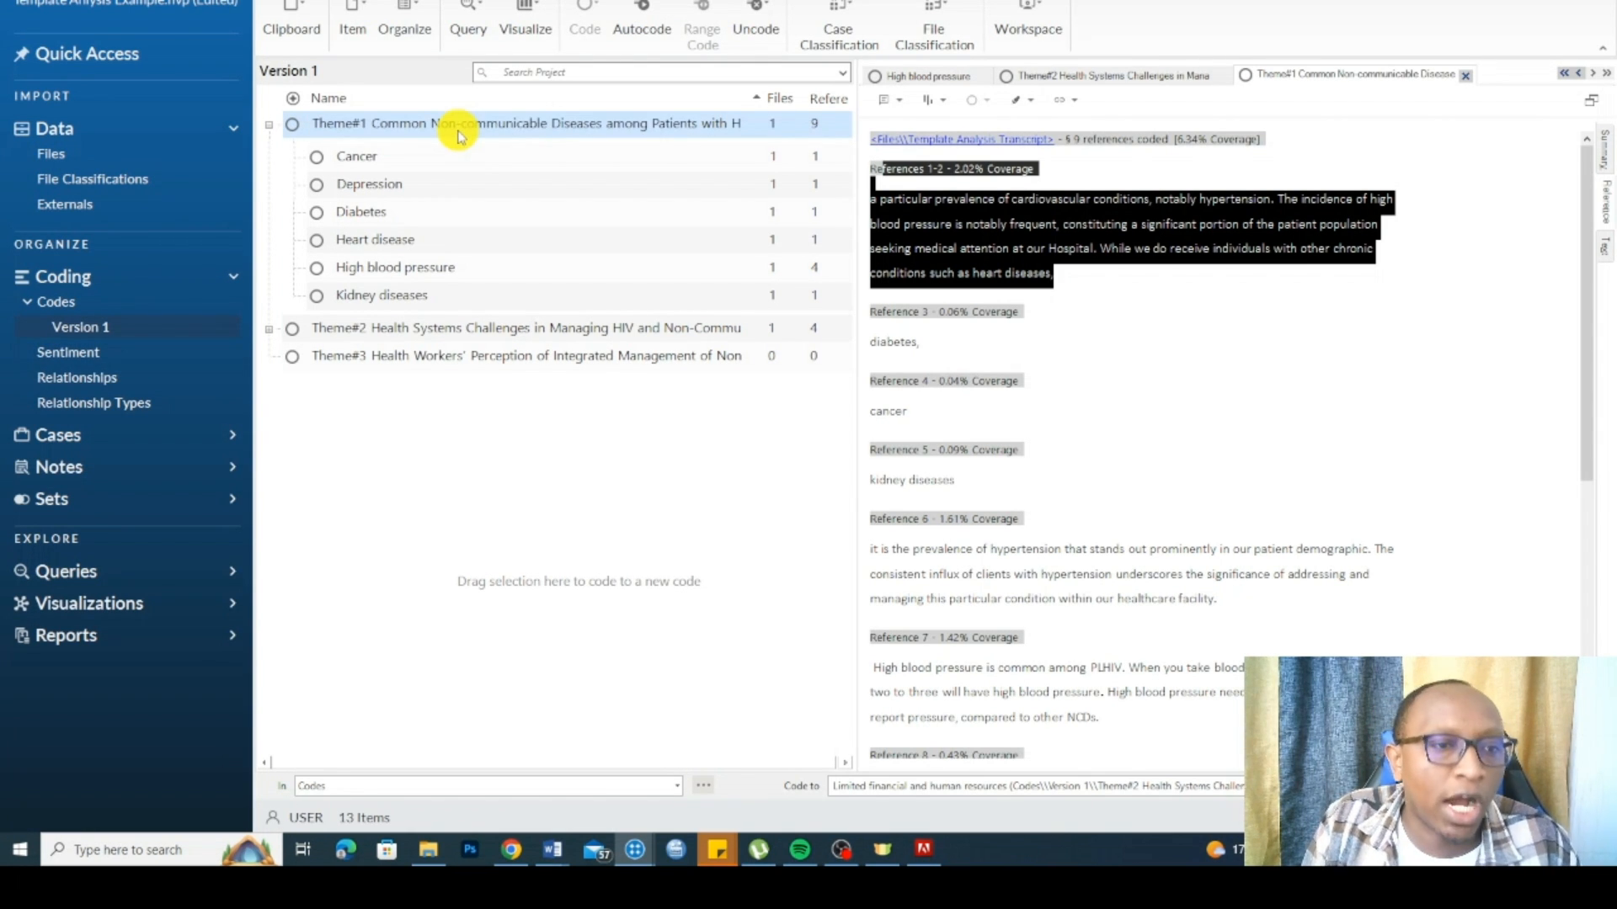
left_click(268, 125)
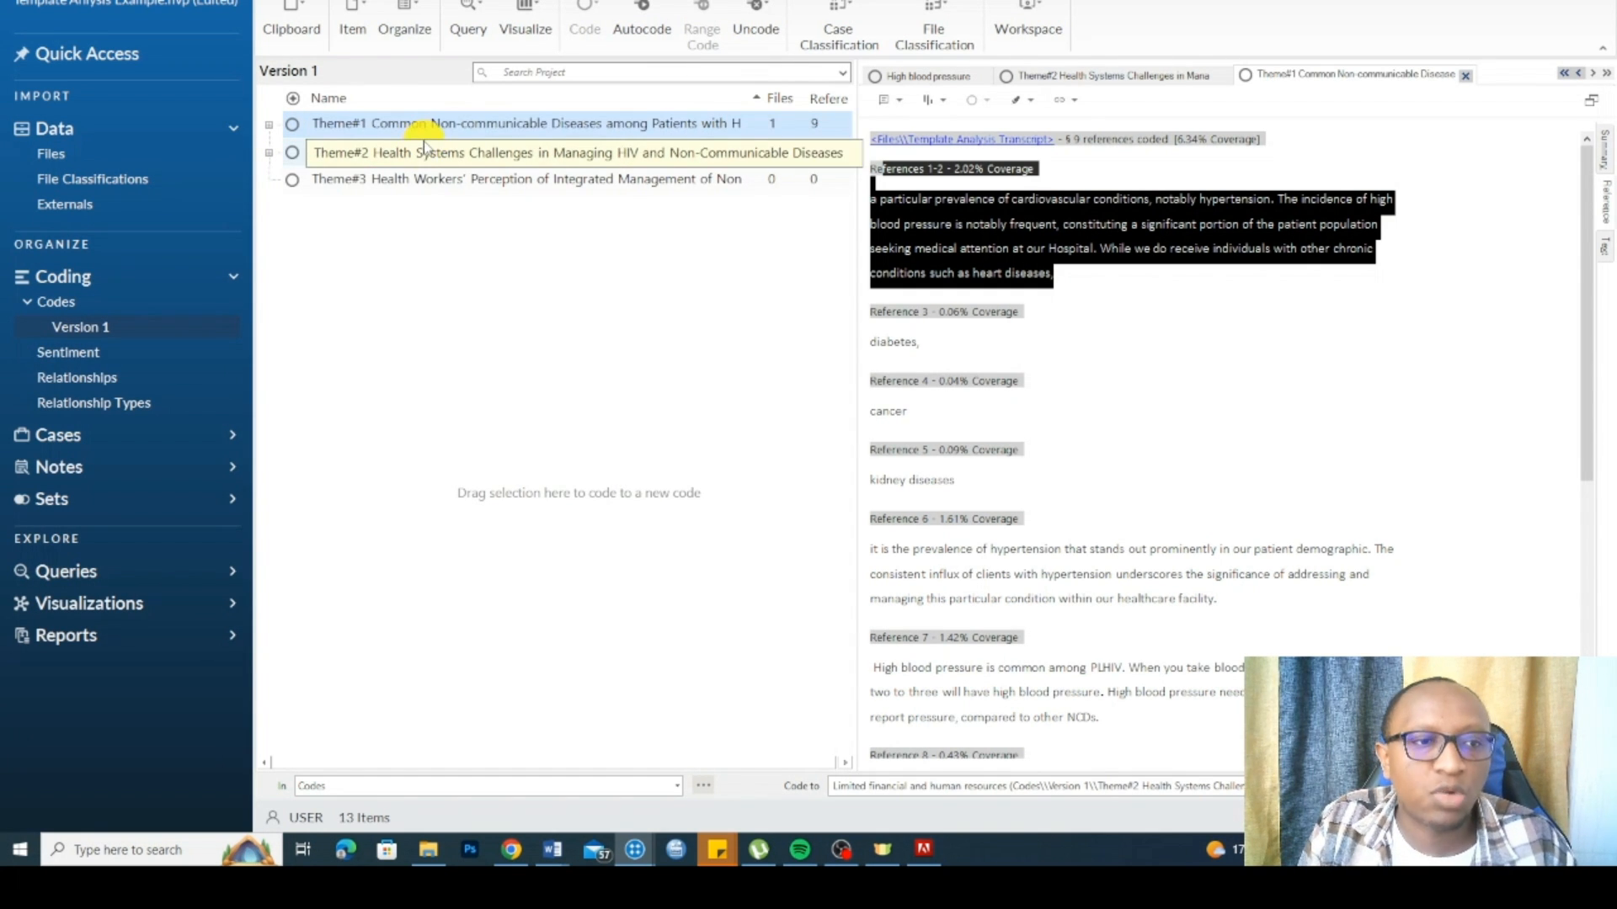
scroll(1106, 505, "down", 3)
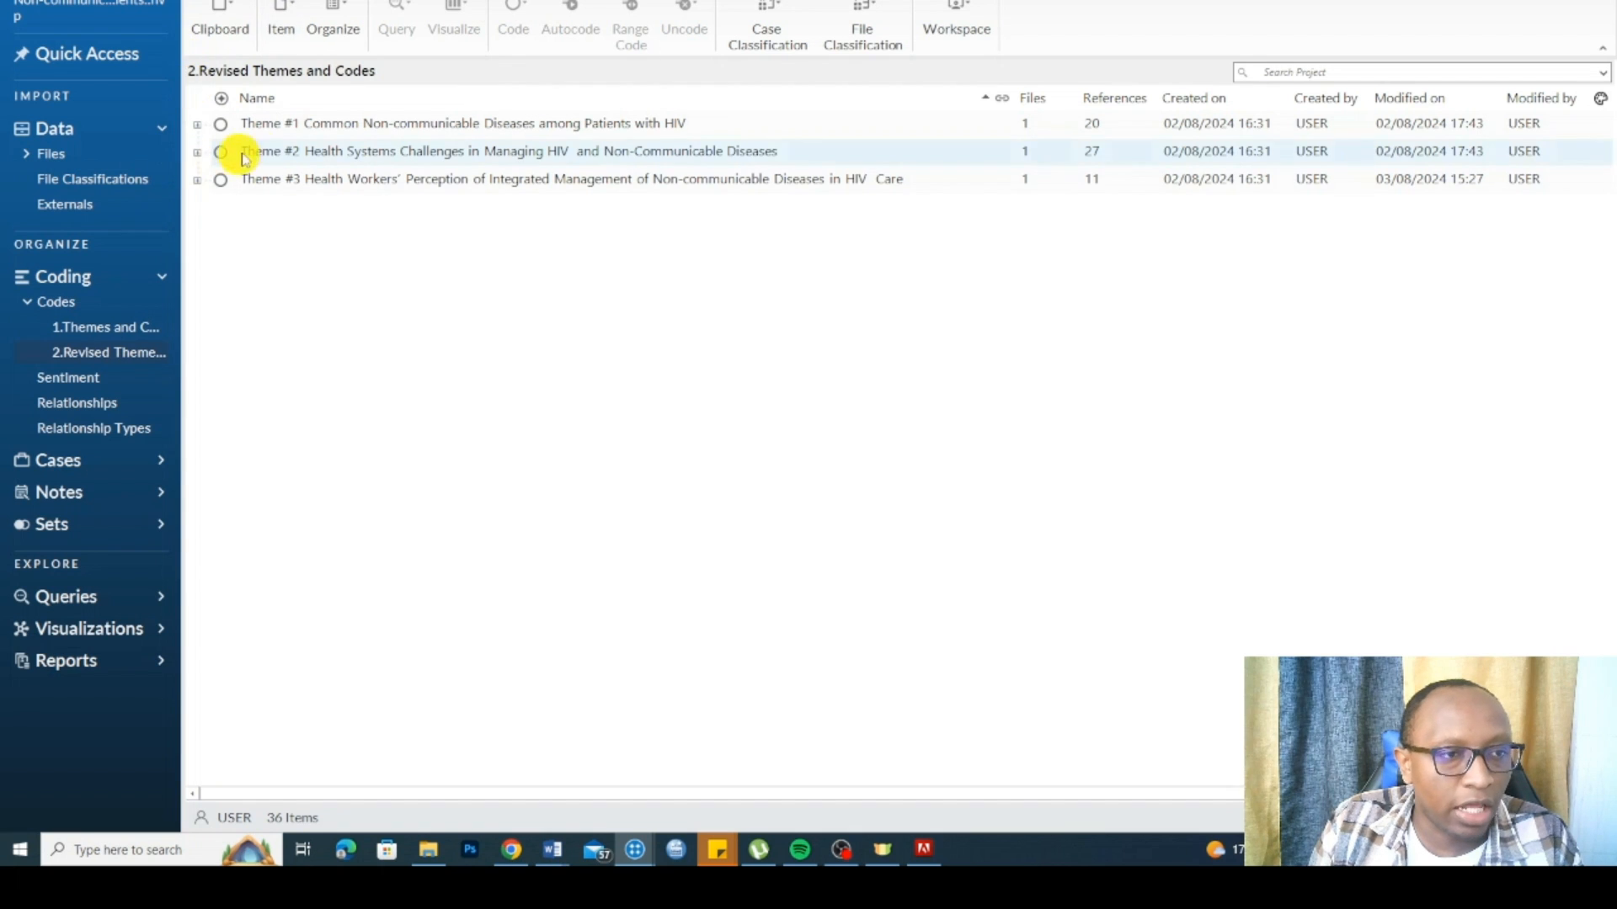
Step: Compare Theme #1's subthemes in 2.Revised Themes and Codes with the child codes of the first two themes in 1.Themes and Codes
left_click(198, 126)
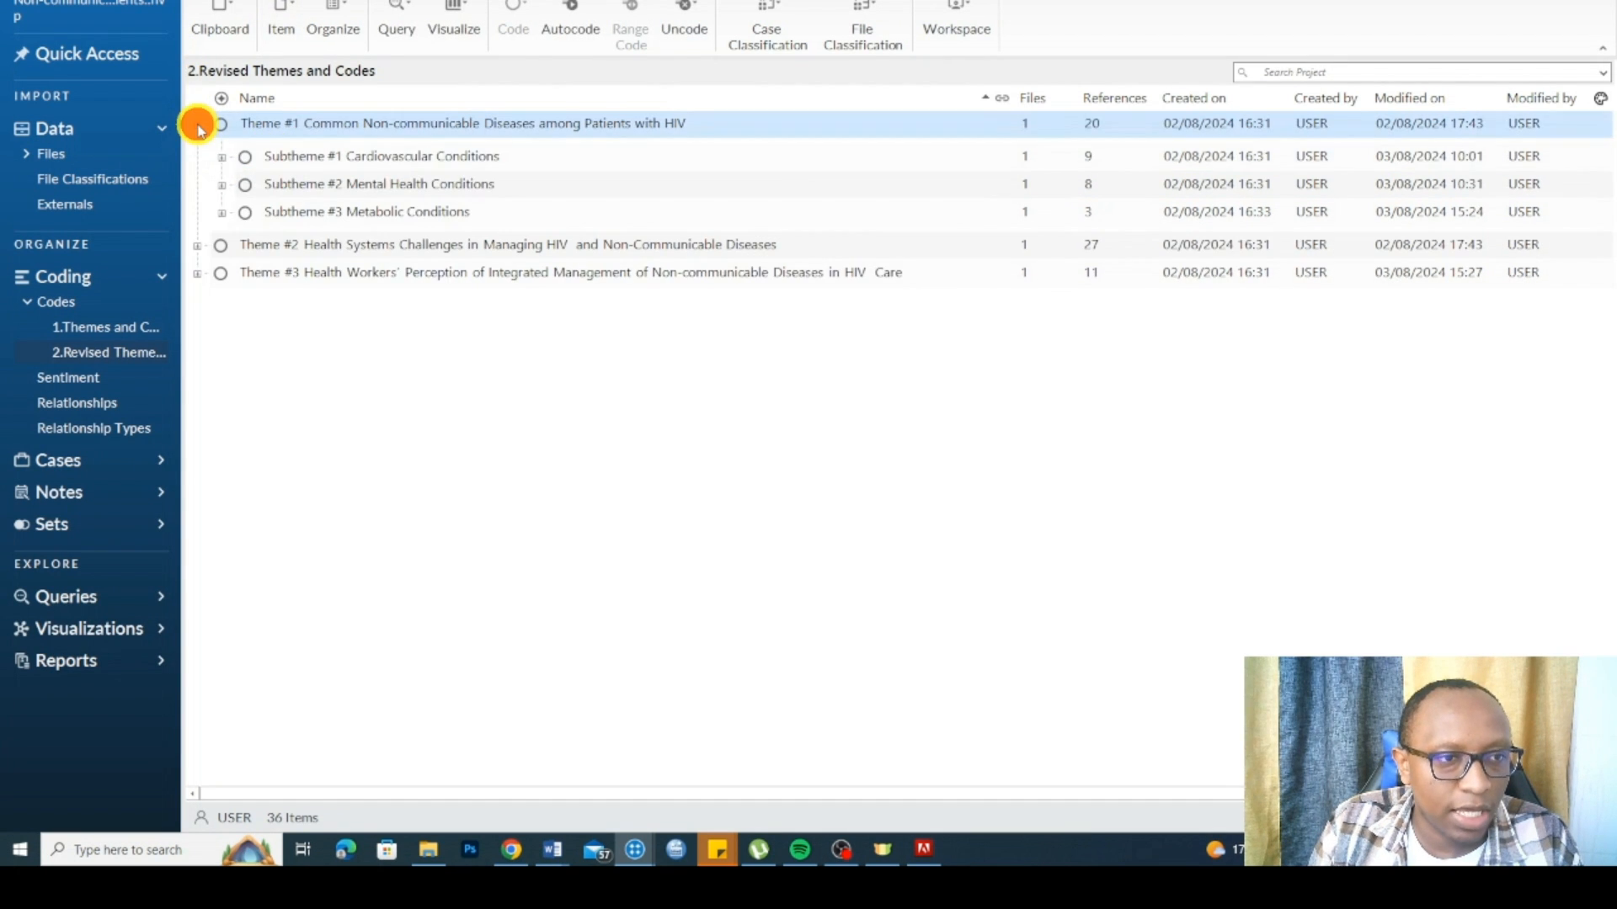
left_click(88, 327)
left_click(198, 126)
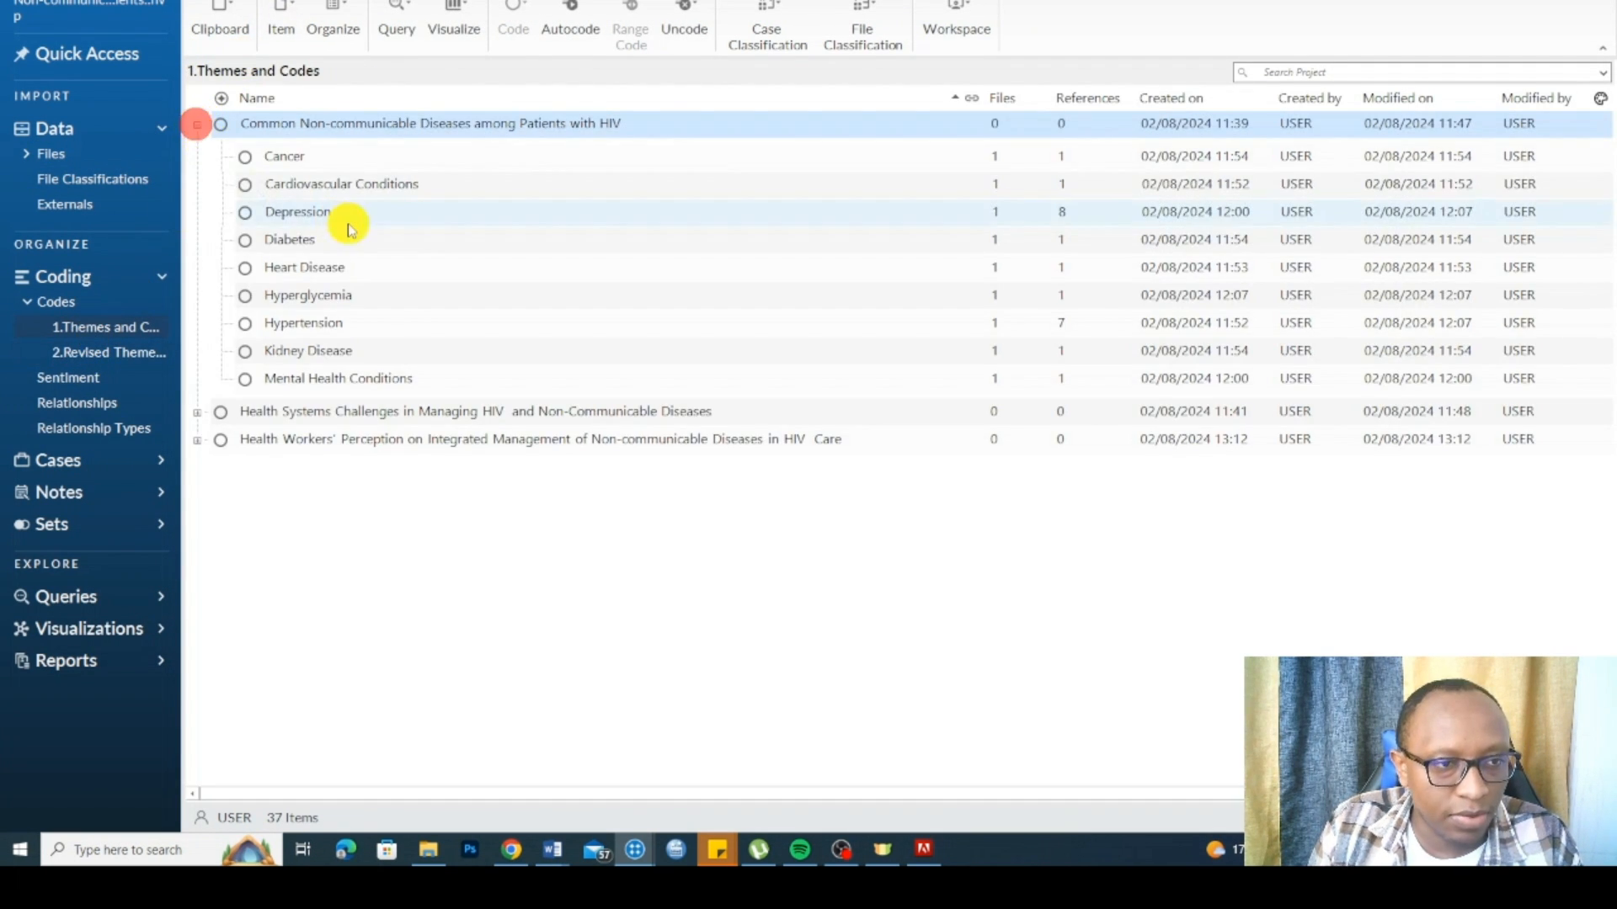
left_click(199, 413)
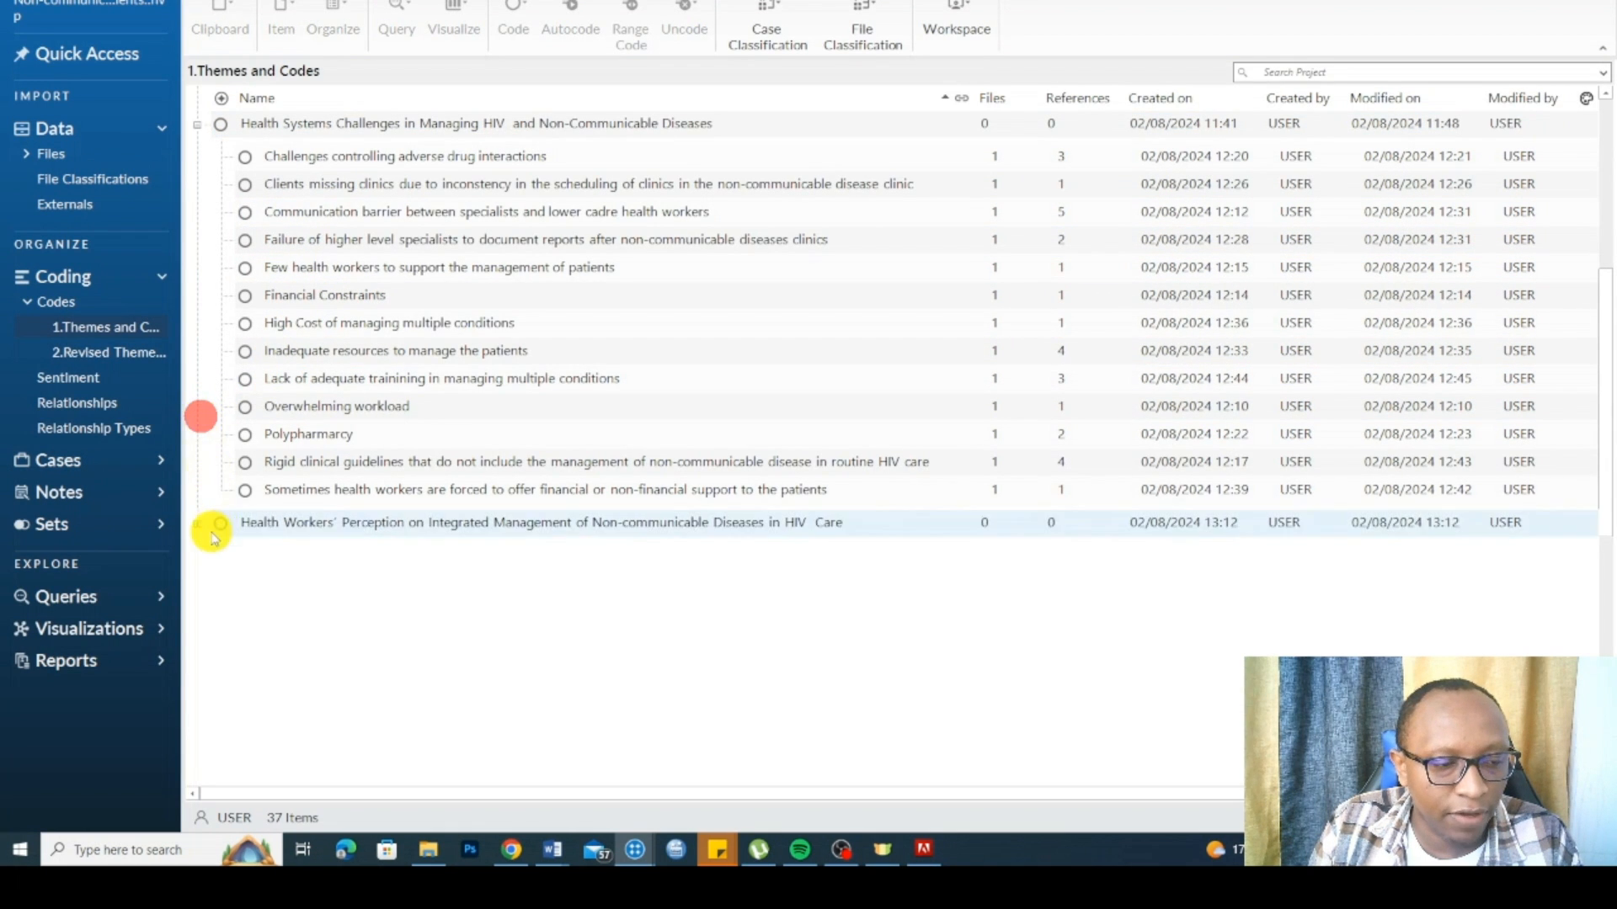
left_click(95, 358)
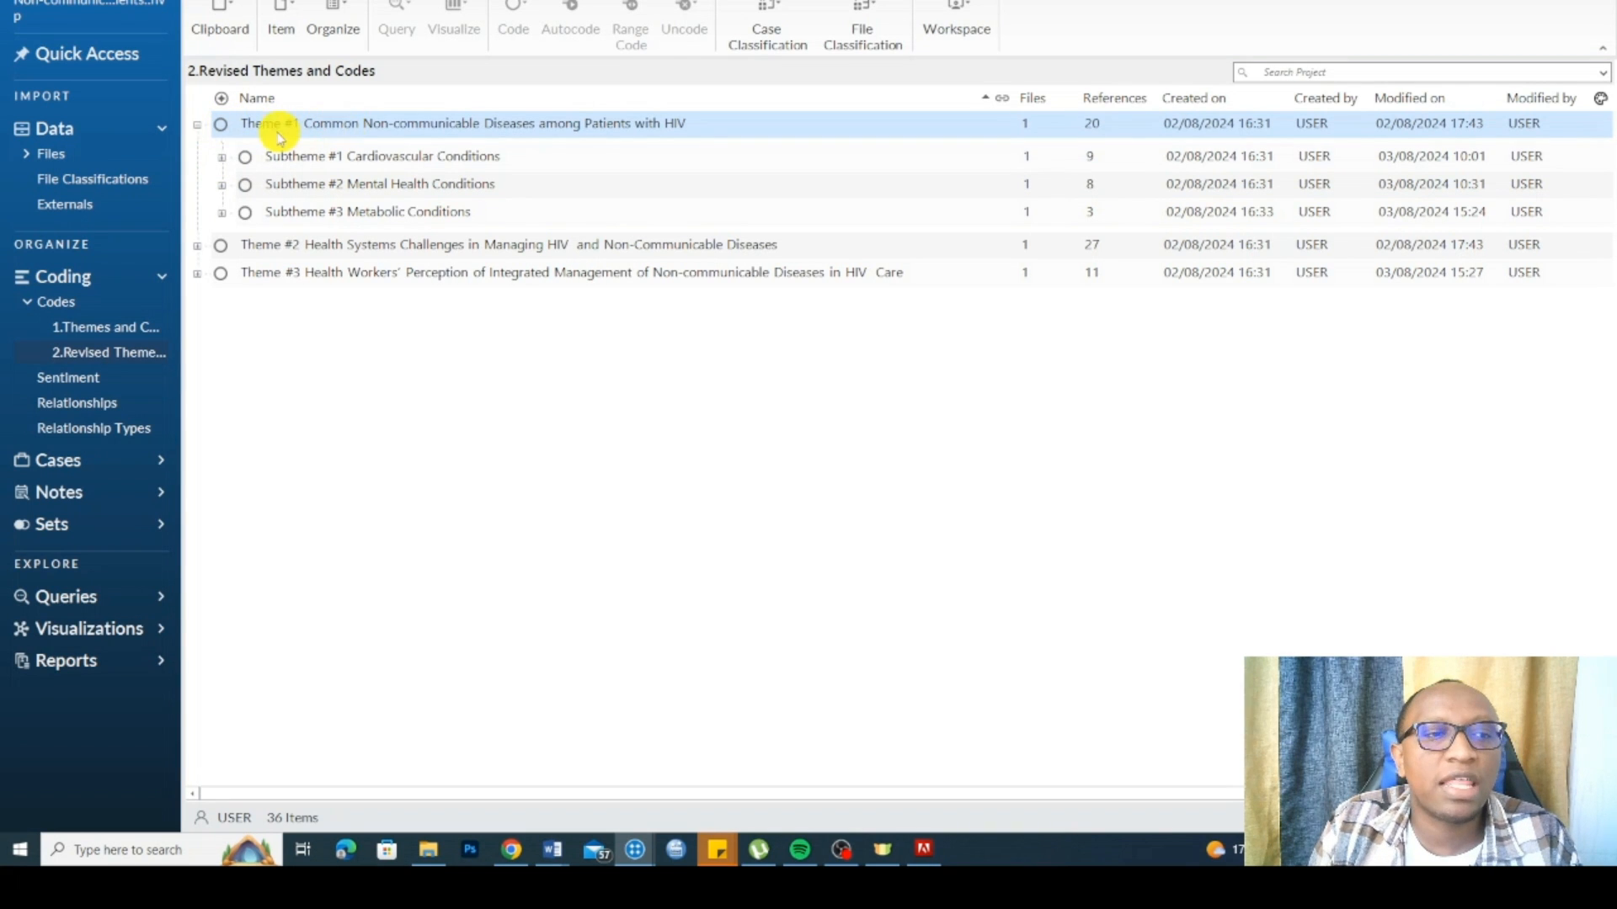
Step: Inspect the code properties of Theme #1 in the revised folder without changing them, and list the child codes of Theme #2
right_click(434, 133)
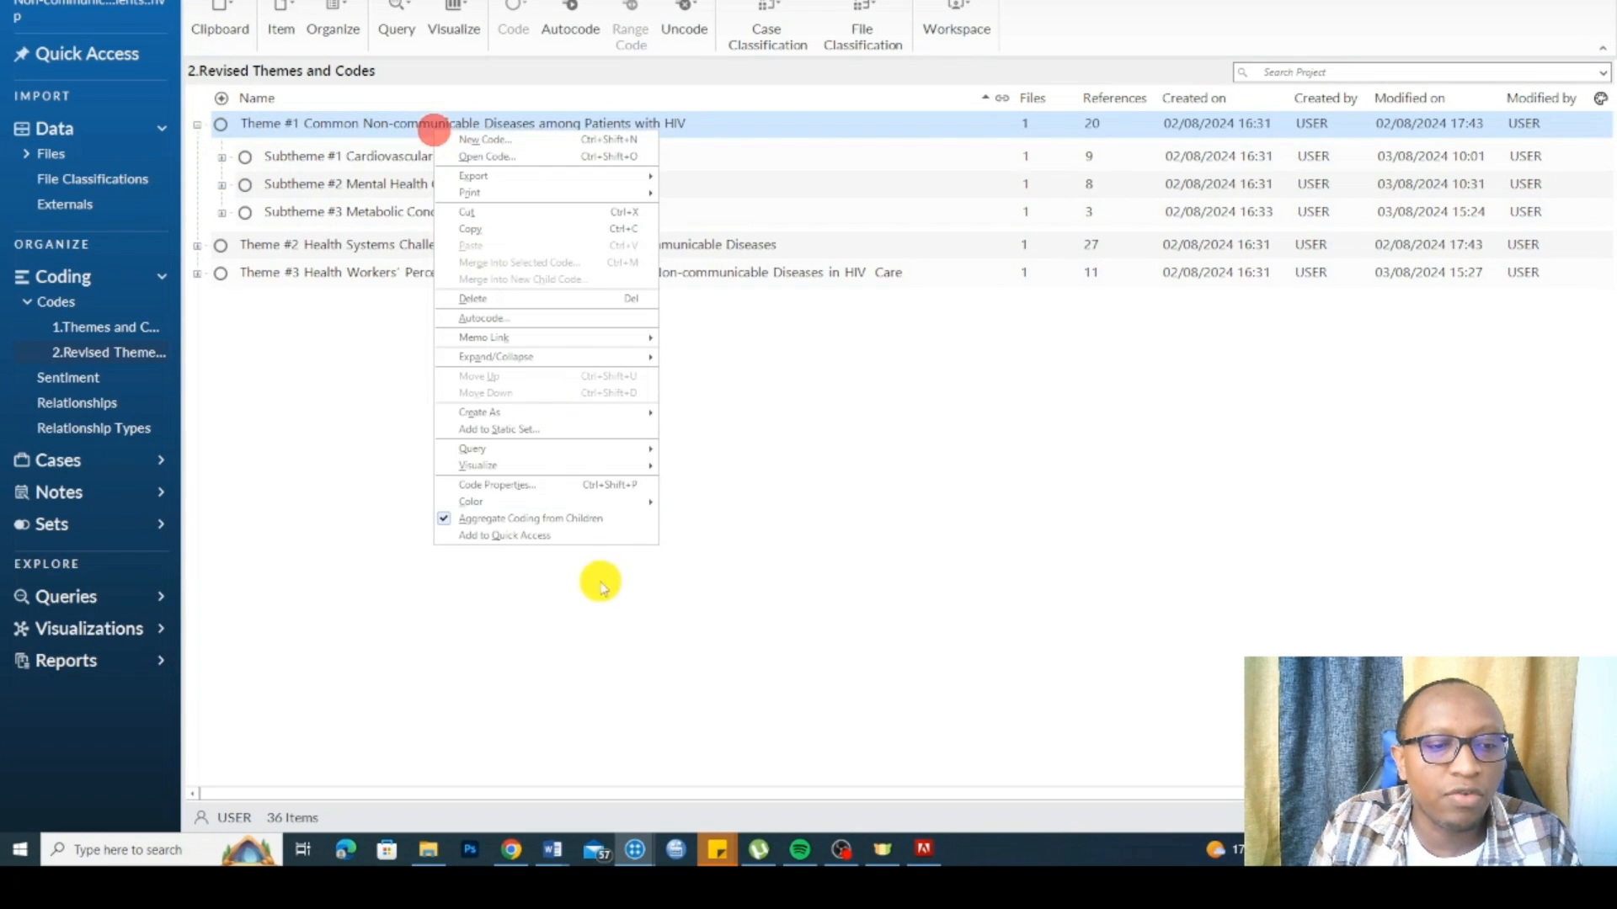
left_click(518, 486)
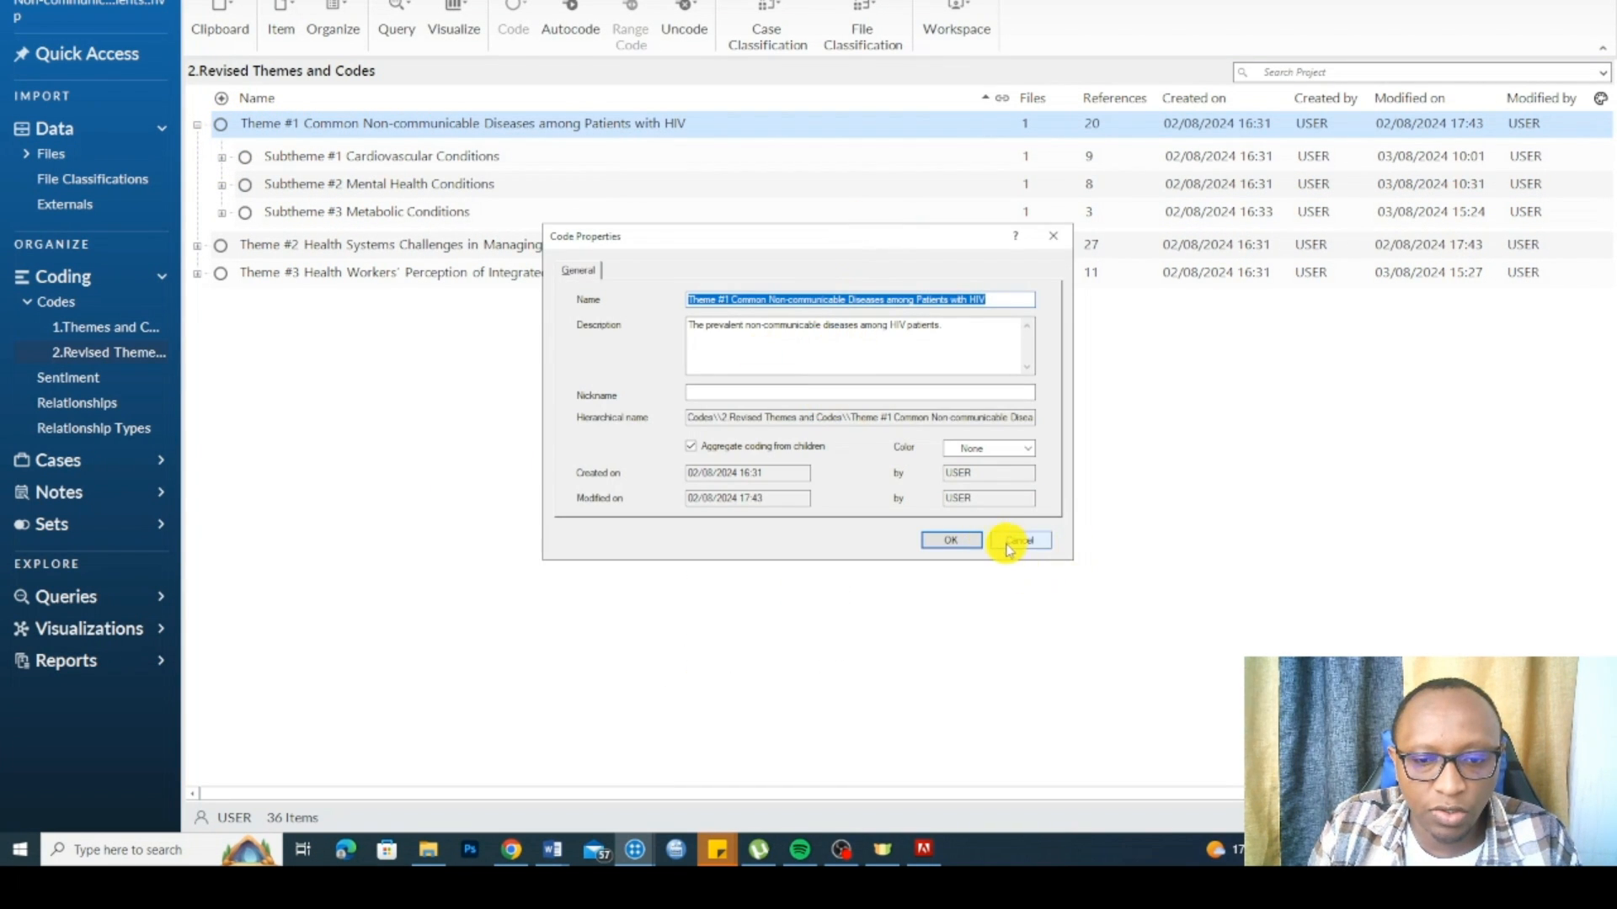
left_click(1018, 540)
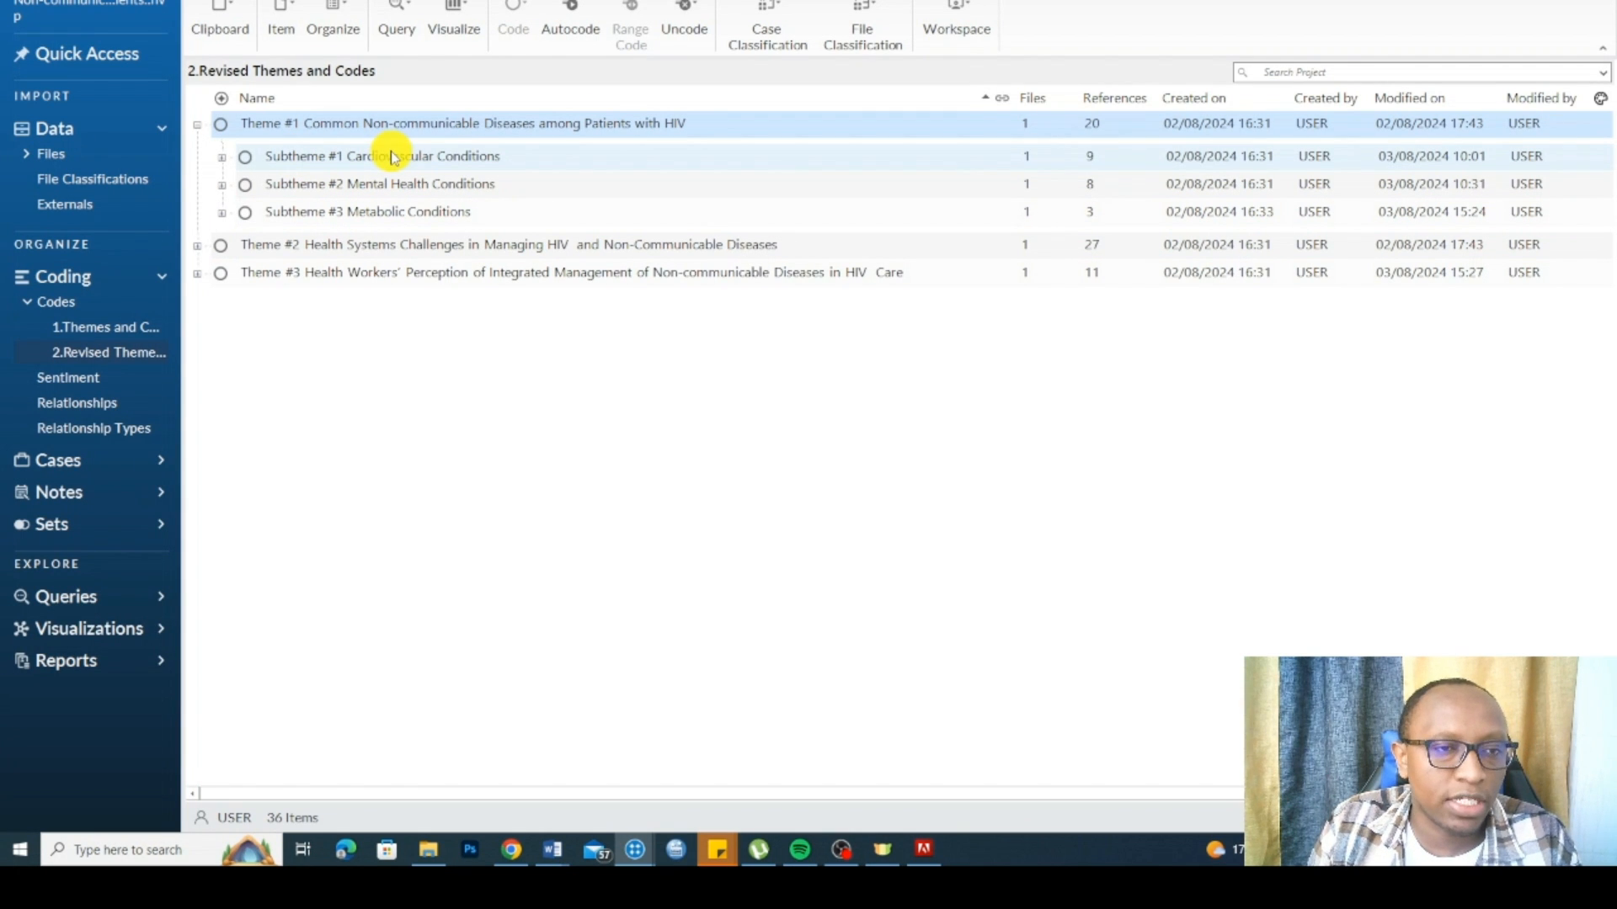
left_click(197, 245)
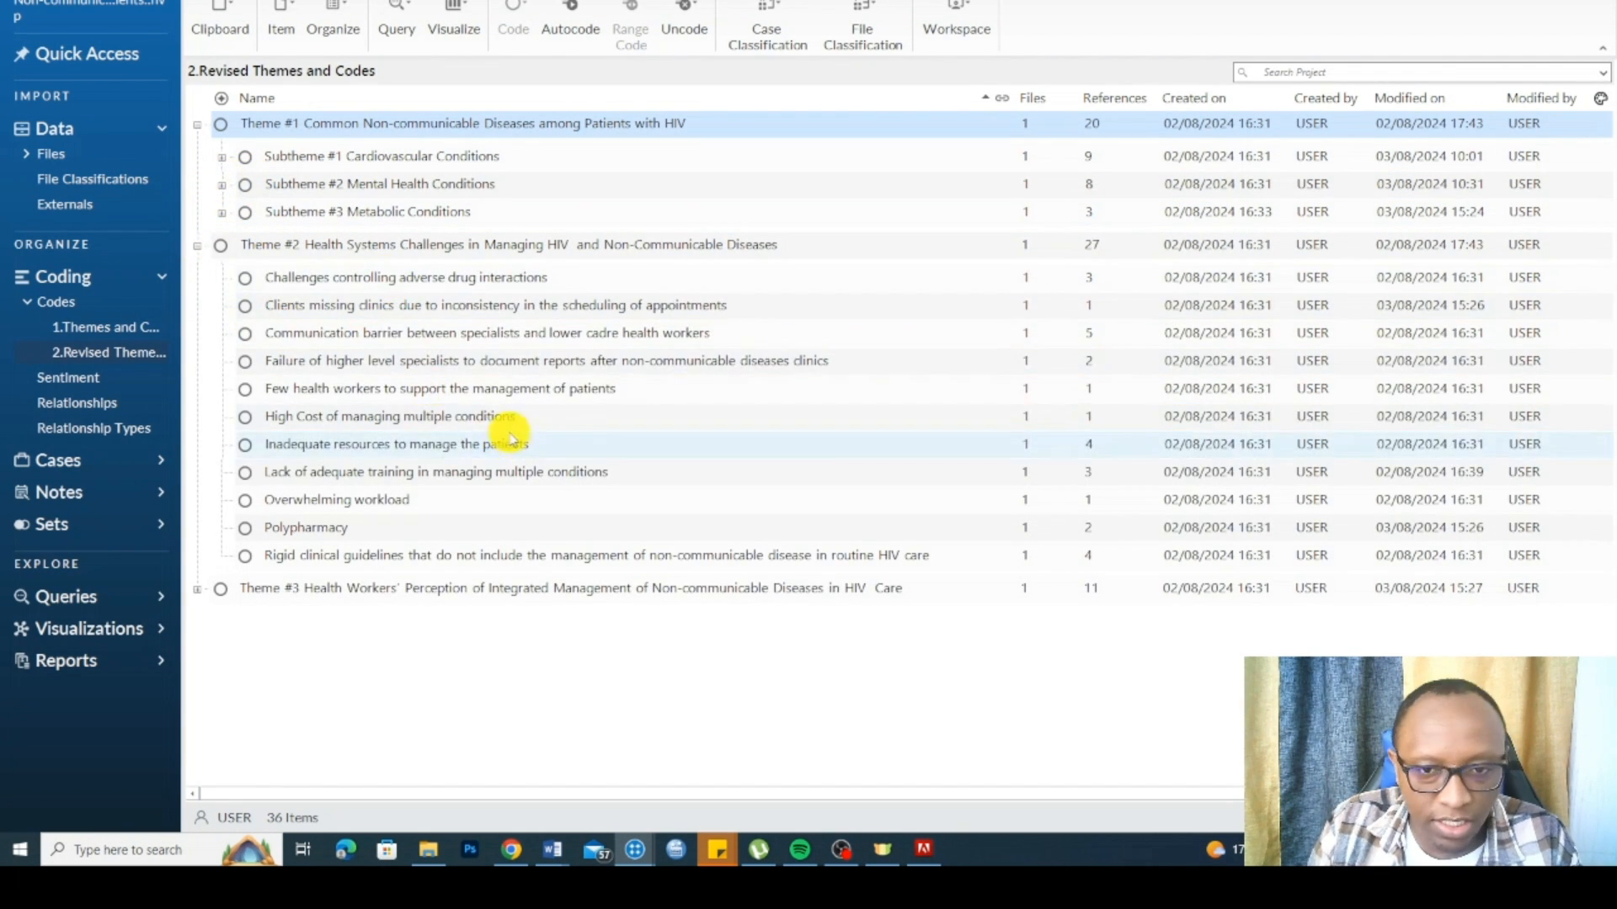
Step: Check the coding counts of the Template Analysis Transcript in the Transcript folder and return to the revised themes and codes
left_click(52, 153)
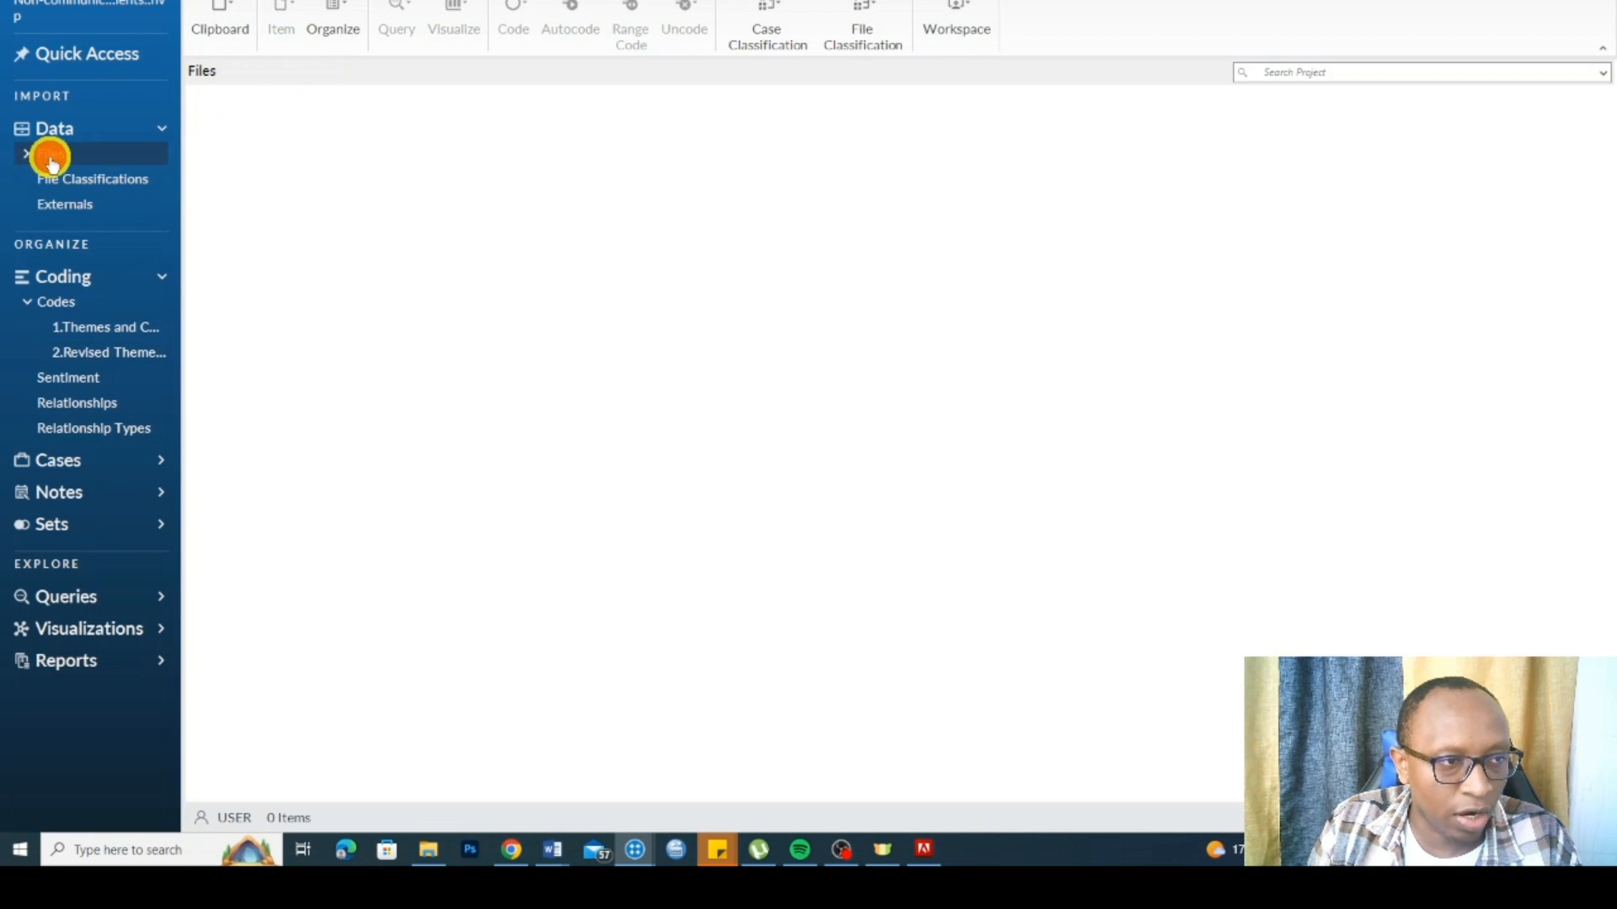
left_click(26, 153)
left_click(83, 179)
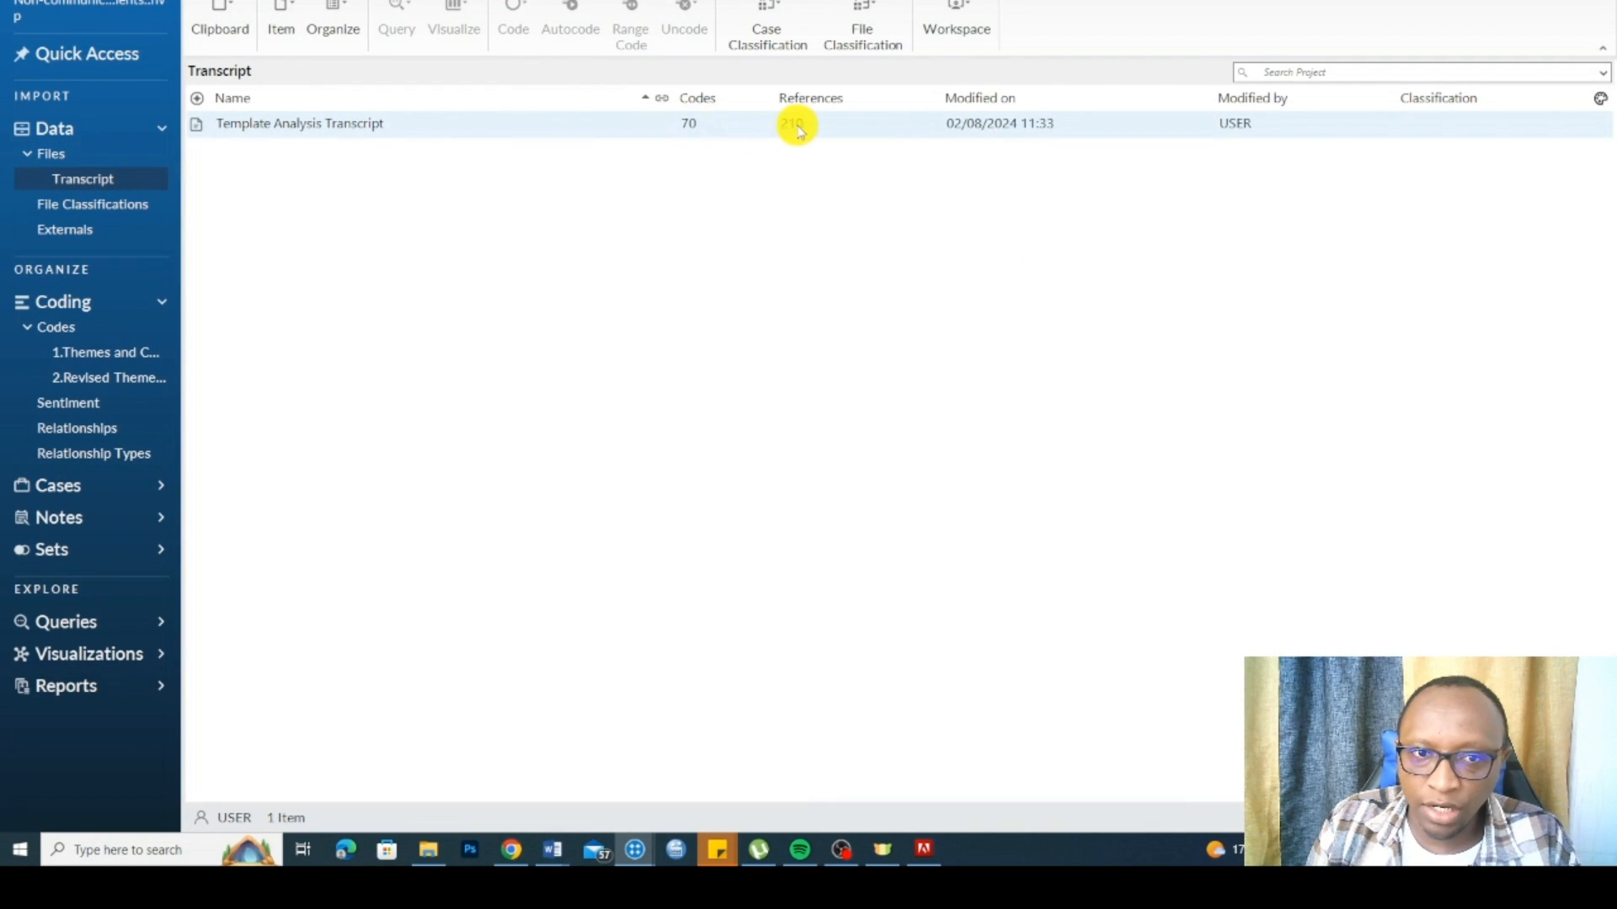
left_click(98, 376)
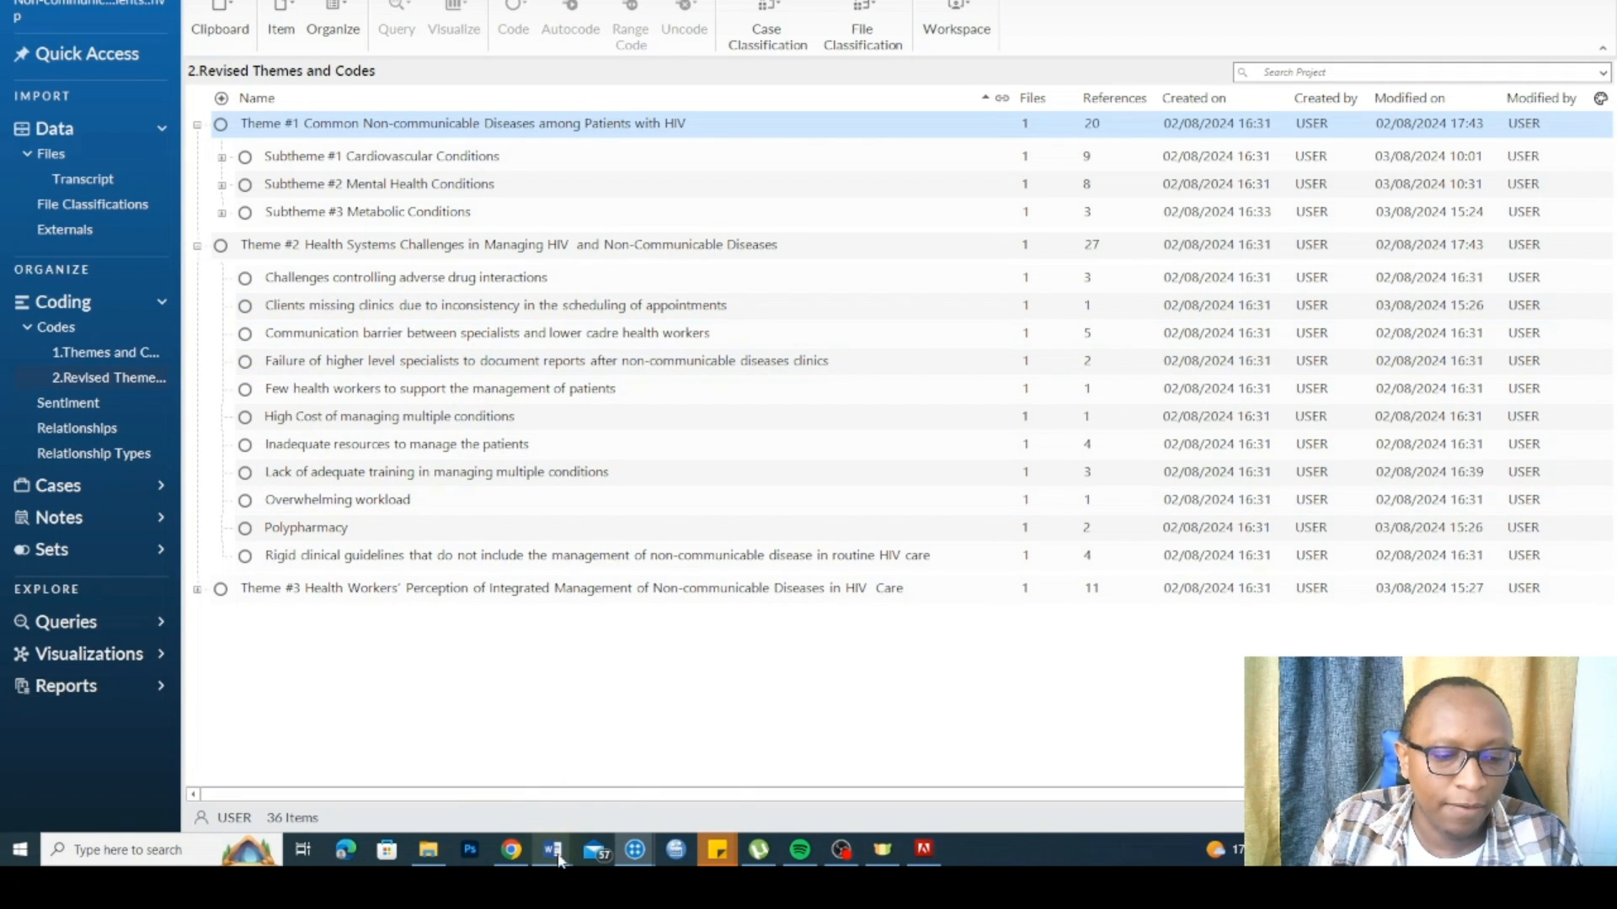
Step: Switch to Word to view the study title and the table of three themes, and return to NVivo
mouse_move(552, 848)
left_click(624, 811)
left_click(531, 365)
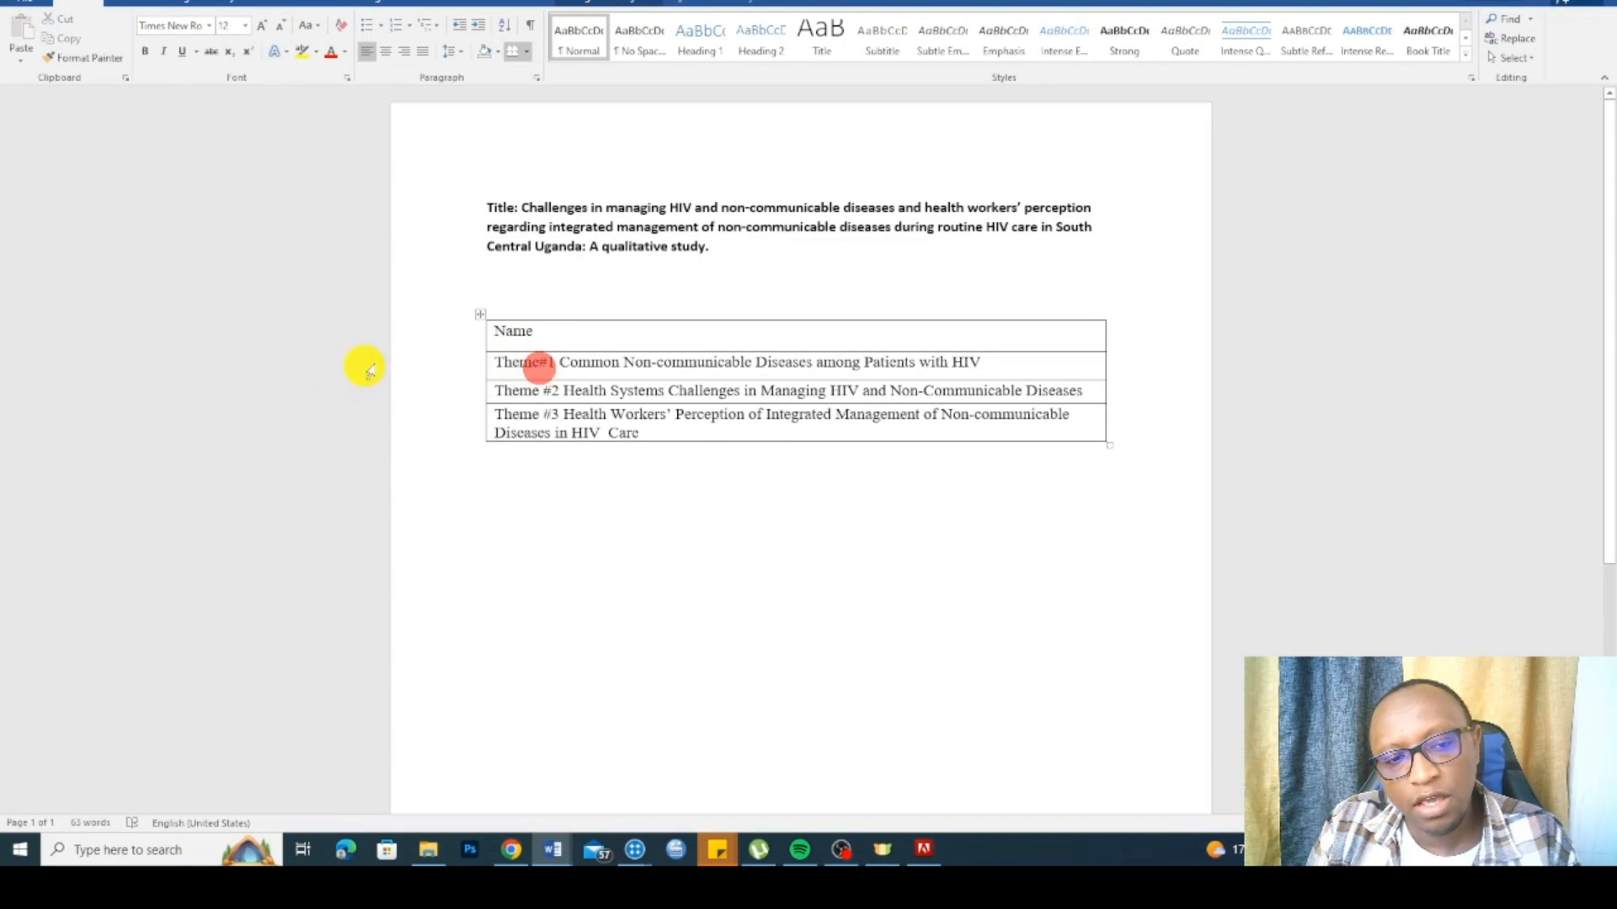
key("alt+Tab")
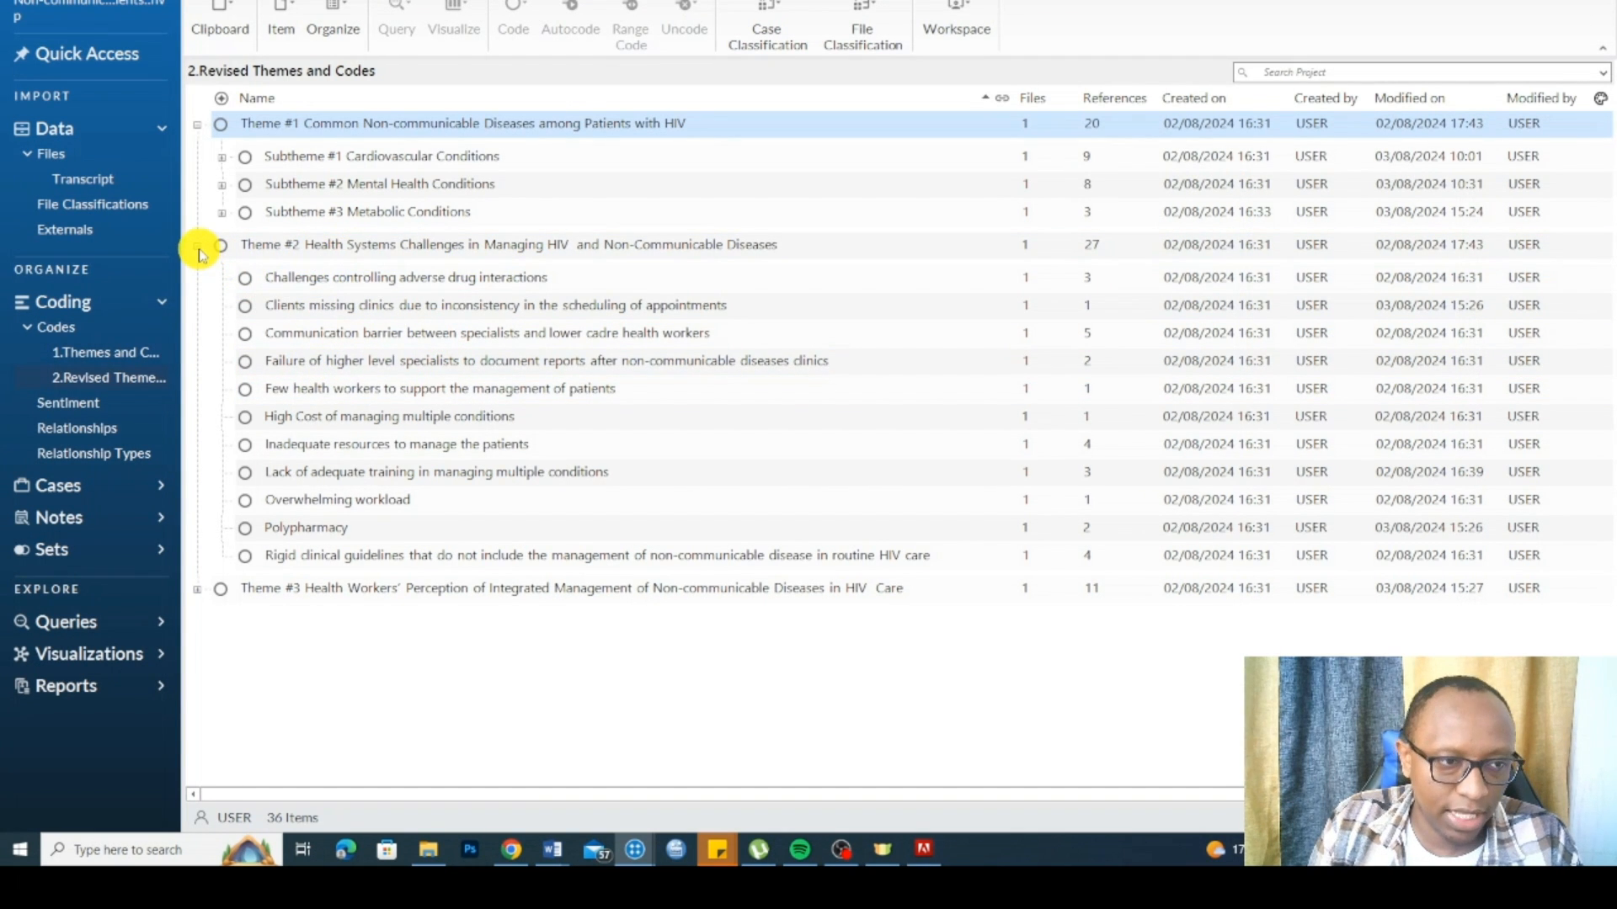
Step: List Theme #3's subthemes and examine the child codes of Subtheme #1 Cardiovascular Conditions under Theme #1
left_click(197, 587)
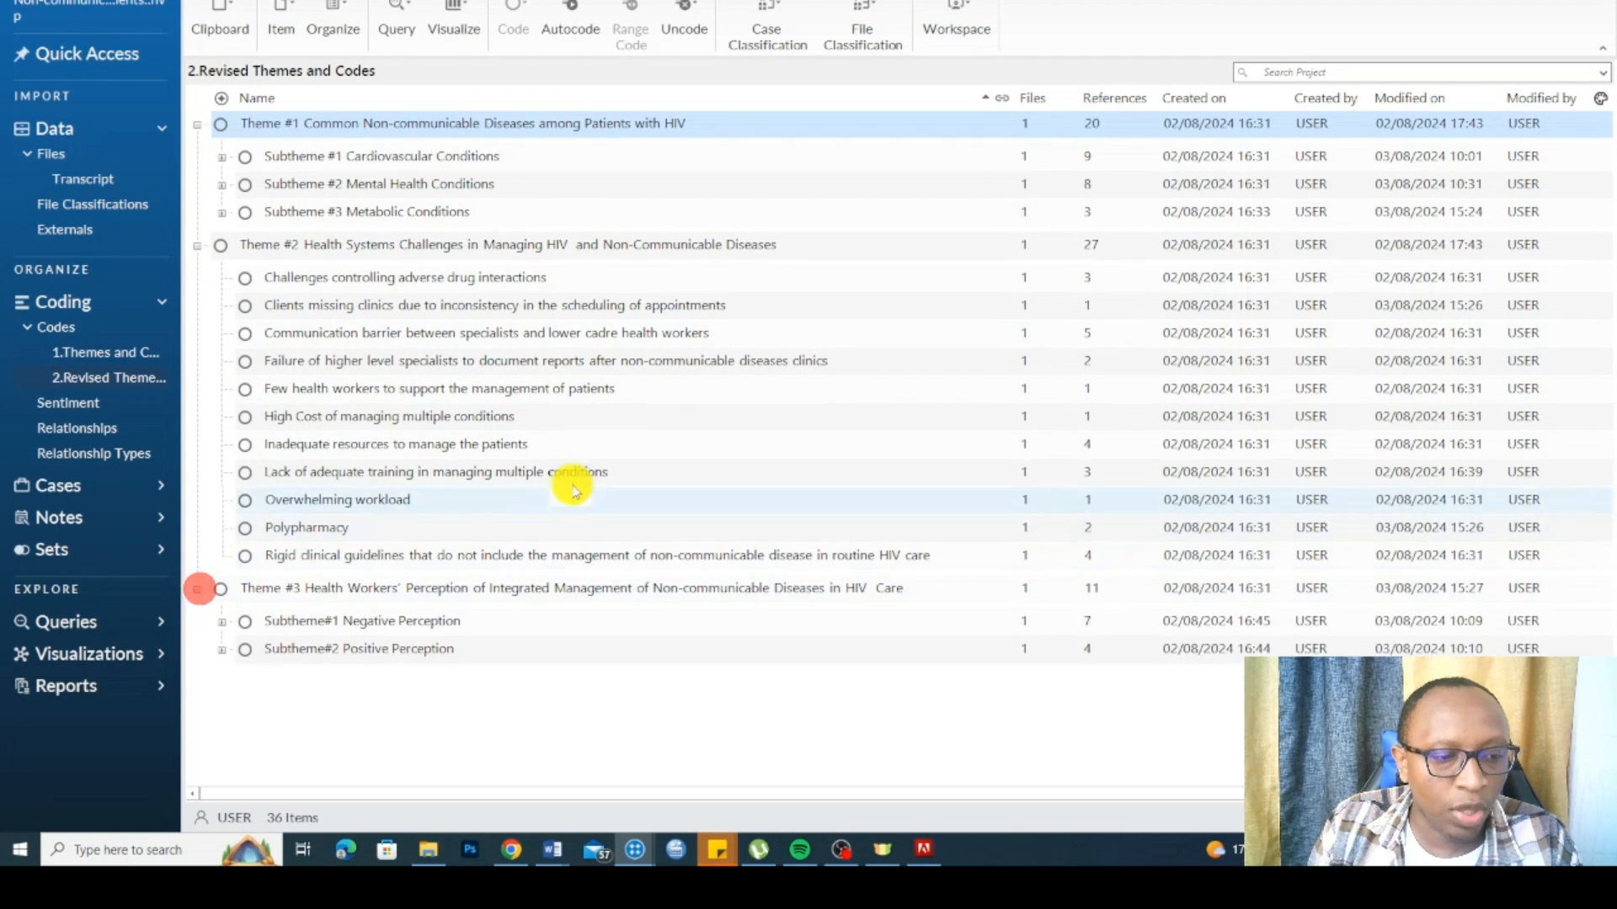
left_click(197, 246)
left_click(223, 157)
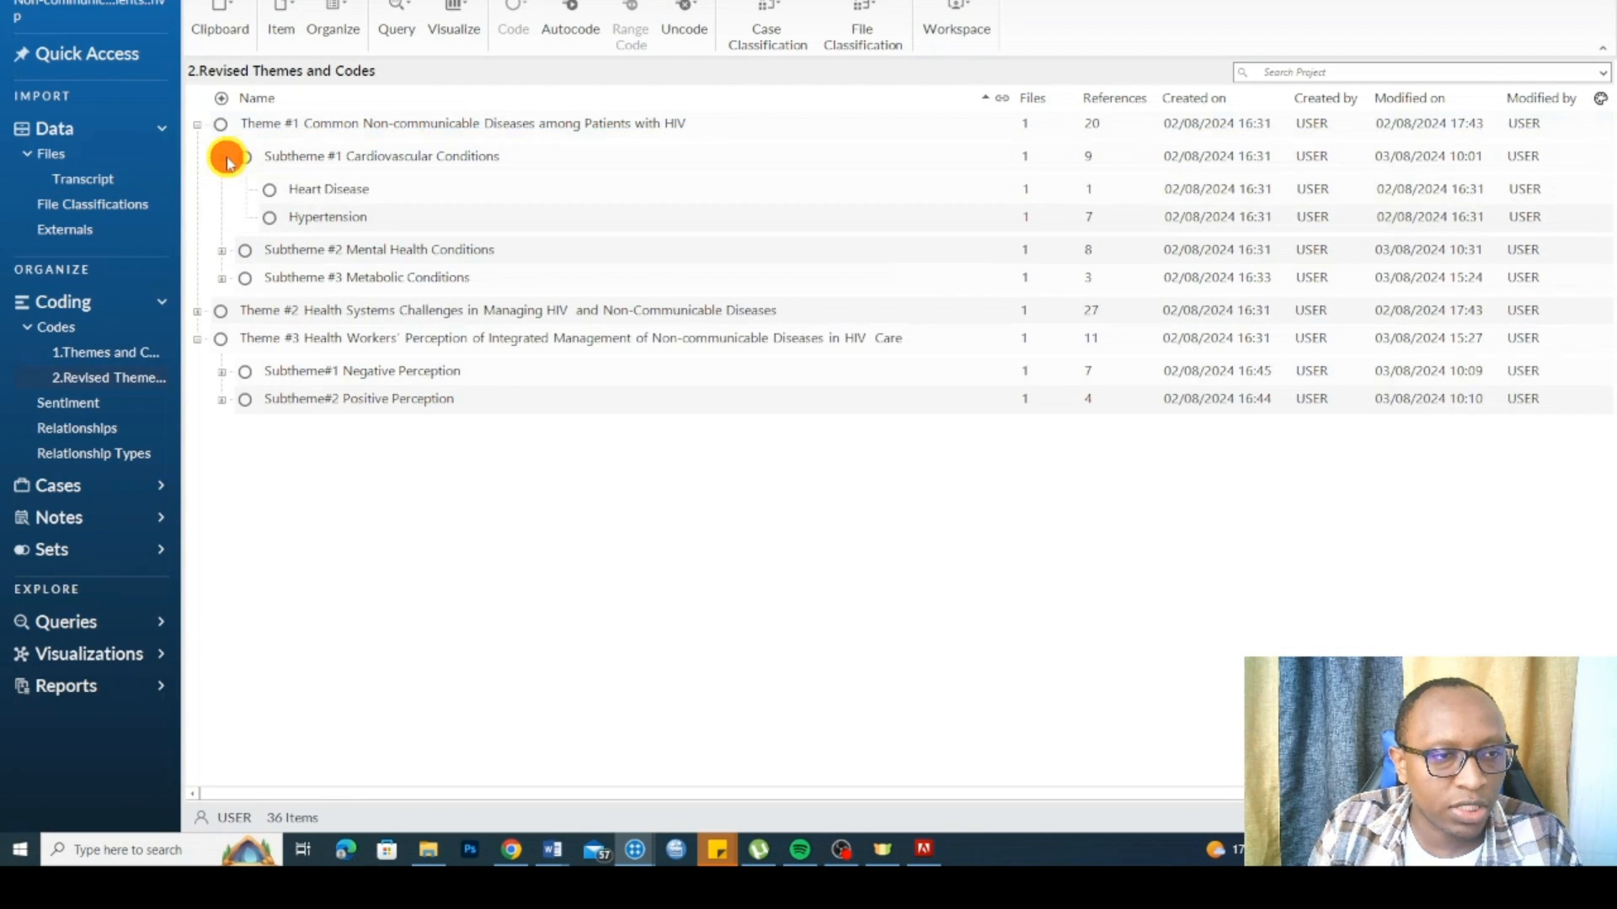
left_click(312, 158)
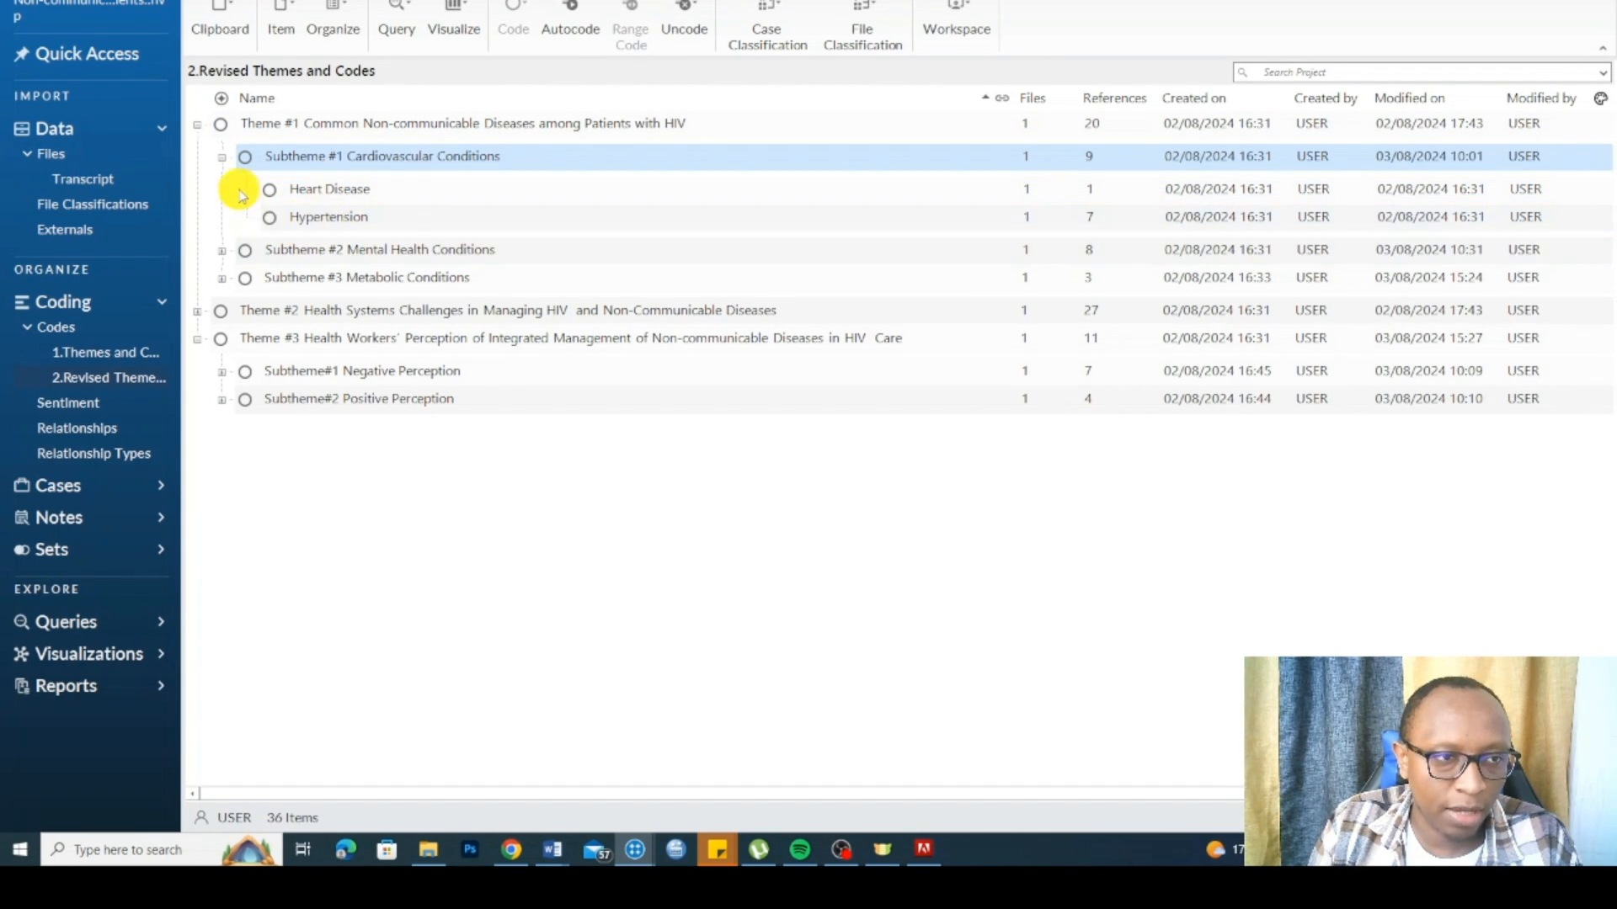
left_click(222, 158)
Step: Examine the child codes of Subtheme #2 Mental Health Conditions and Subtheme #3 Metabolic Conditions, and collapse both subthemes again
left_click(220, 184)
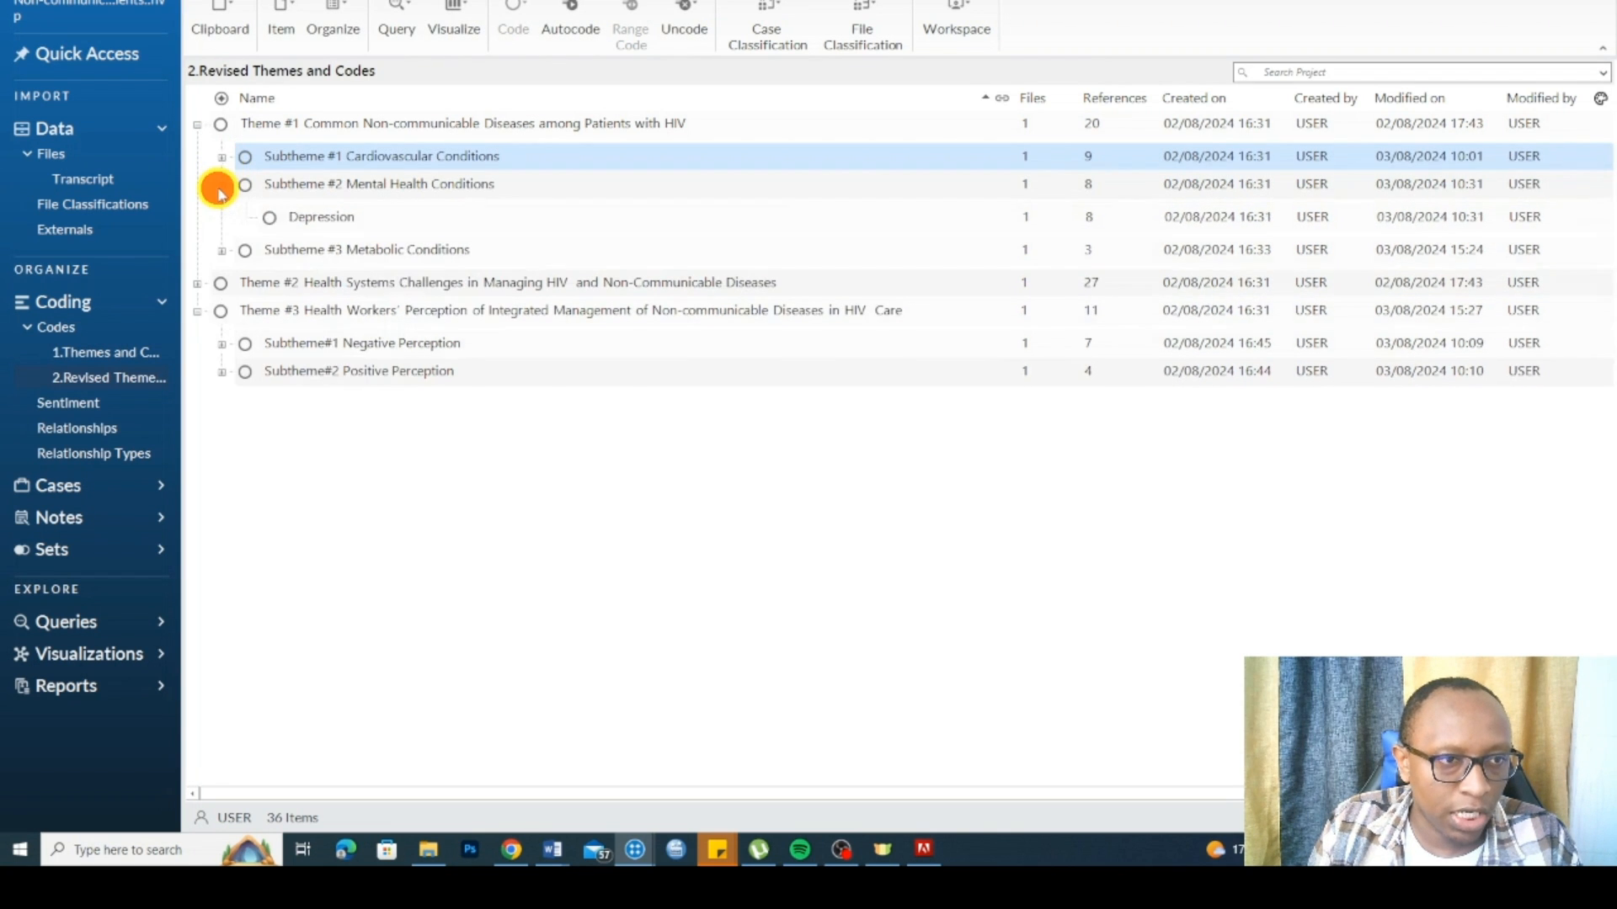
left_click(221, 250)
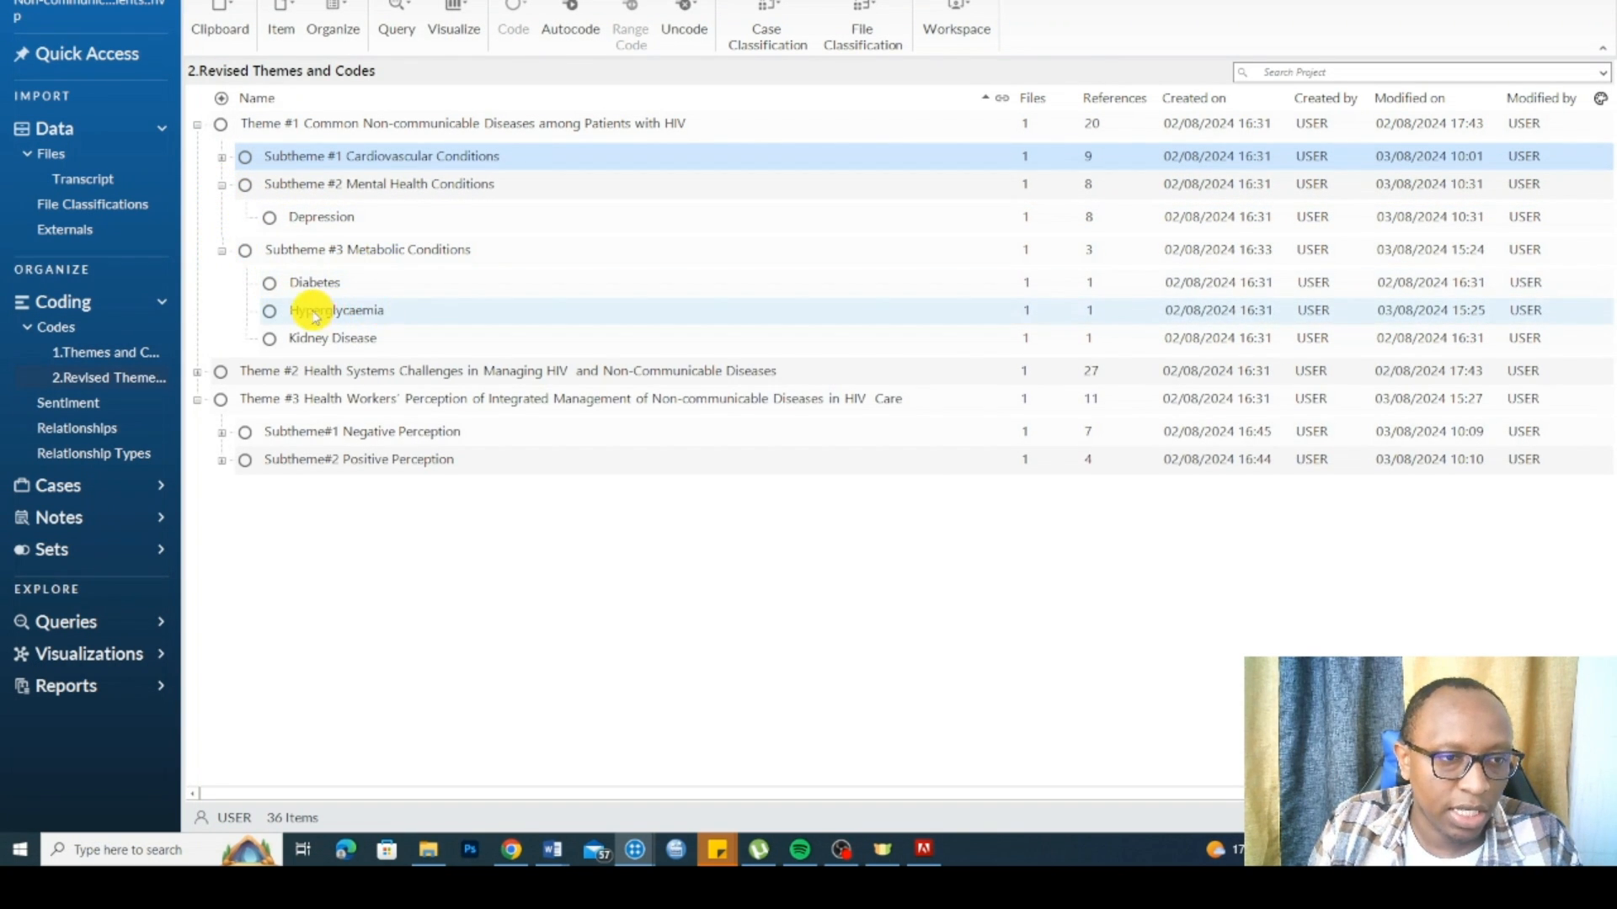
left_click(322, 340)
left_click(221, 250)
left_click(221, 184)
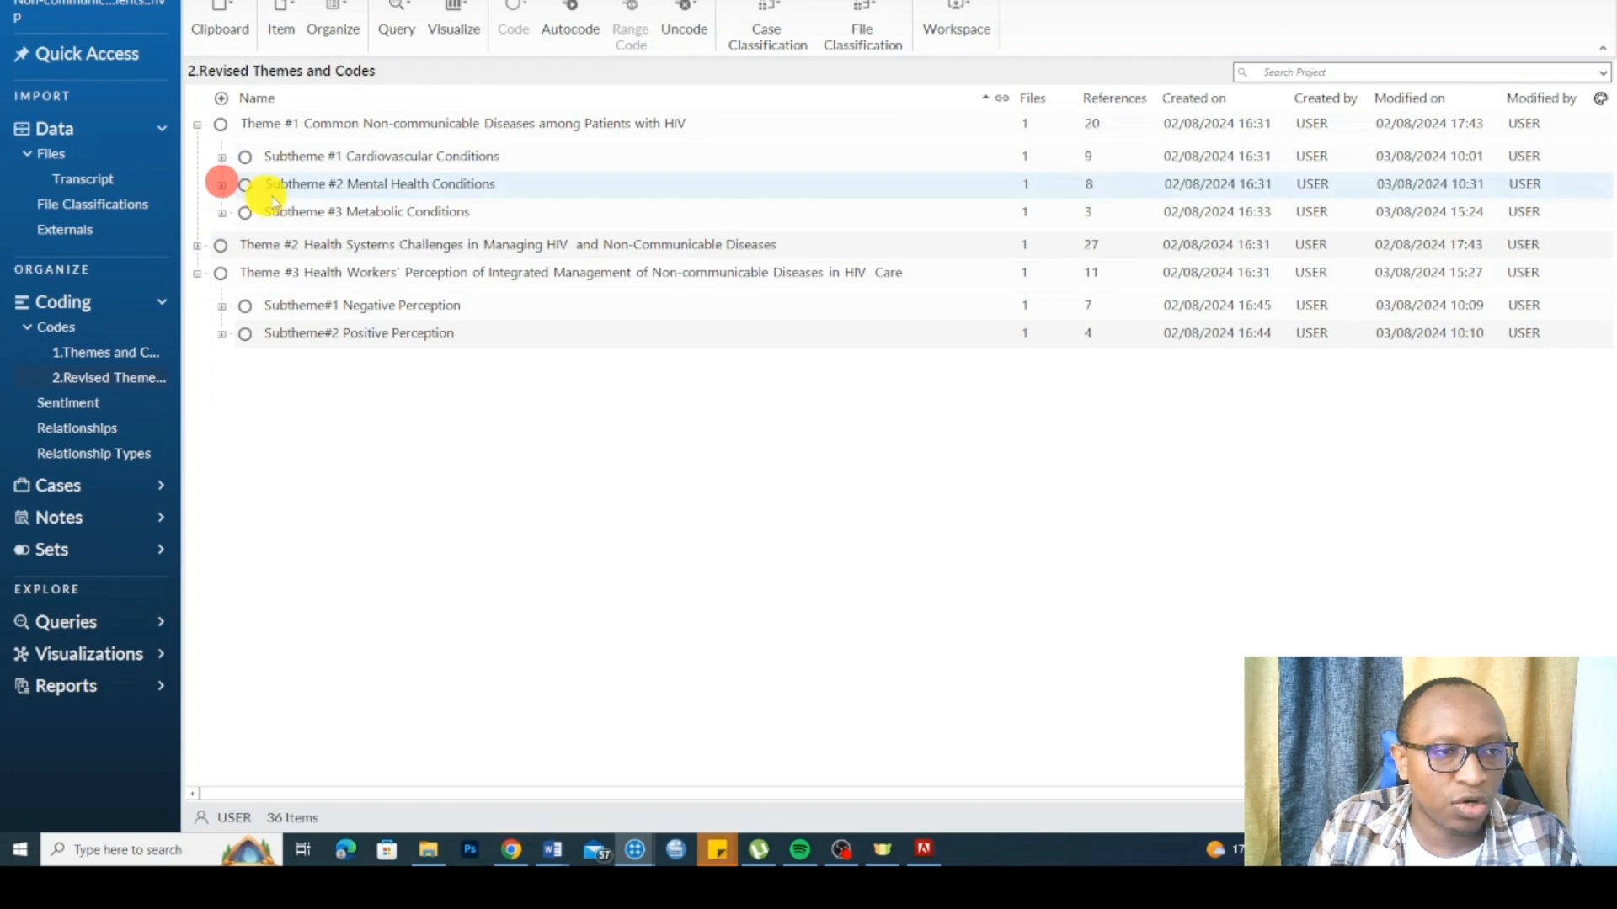
Step: Examine Cardiovascular Conditions' codes, Theme #2's codes, and the child codes of Theme #3's Negative and Positive Perception subthemes
left_click(222, 157)
left_click(197, 310)
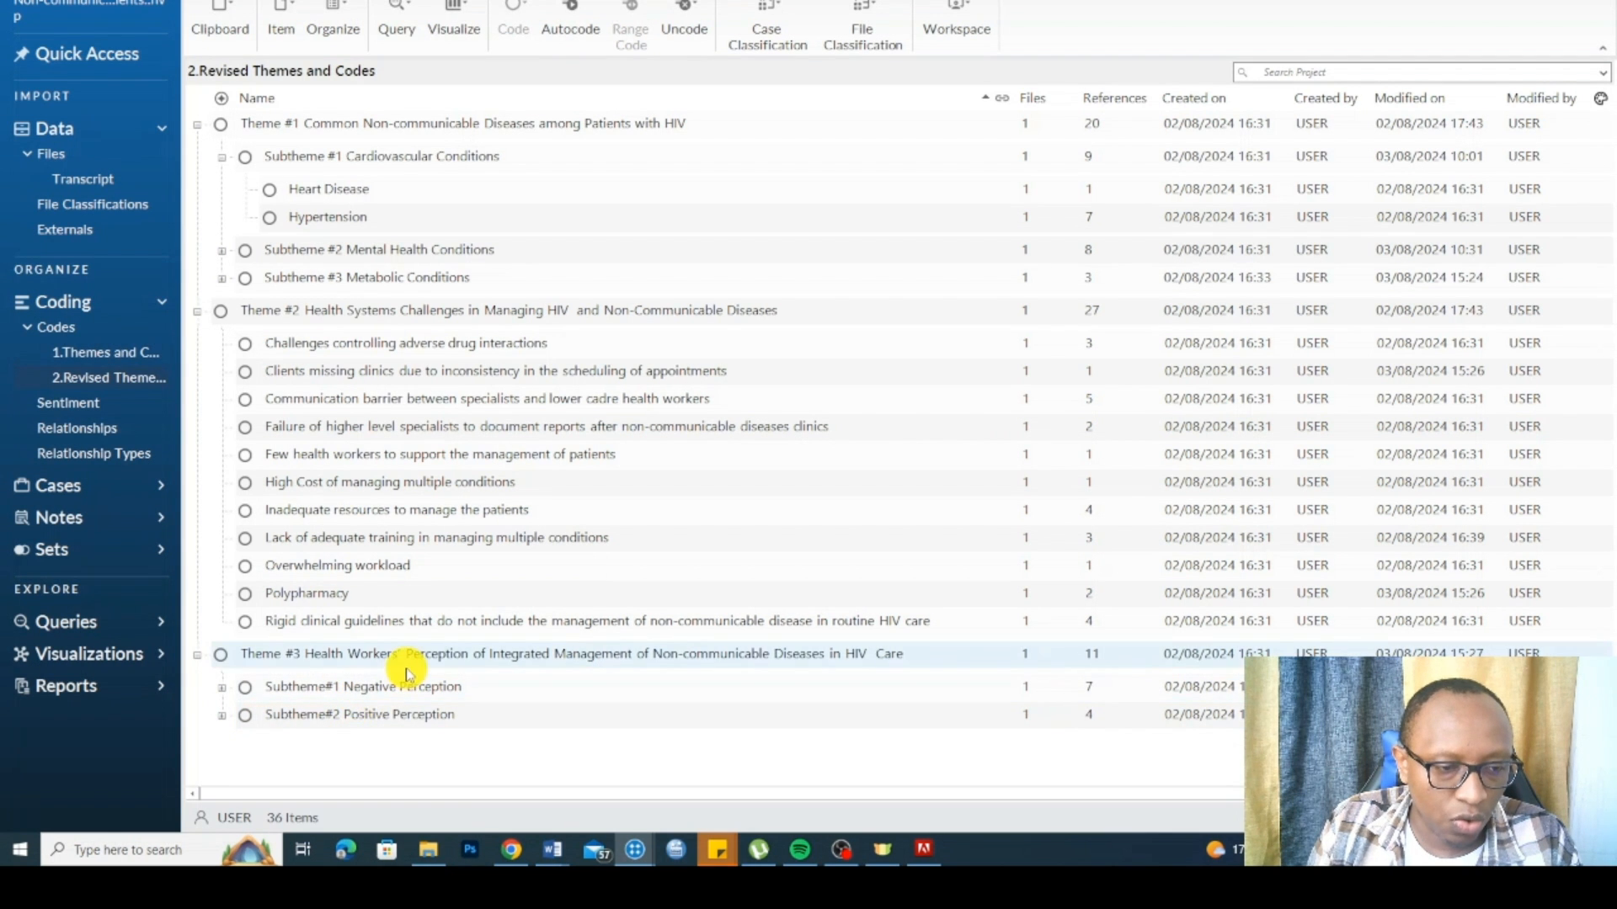
left_click(224, 691)
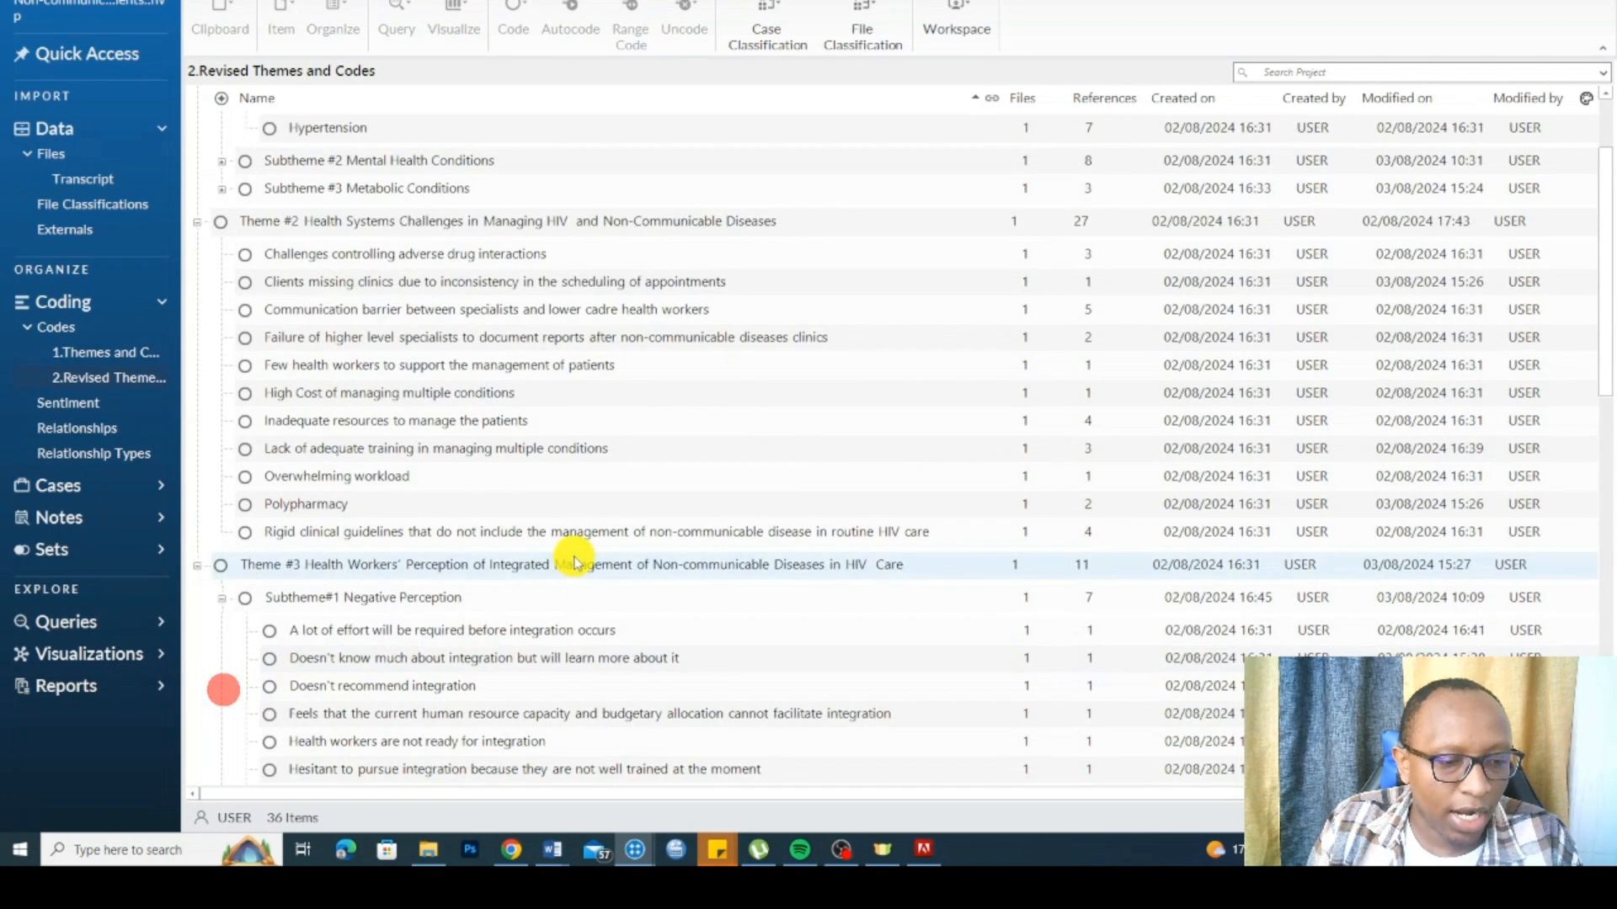
scroll(270, 690, "down", 2)
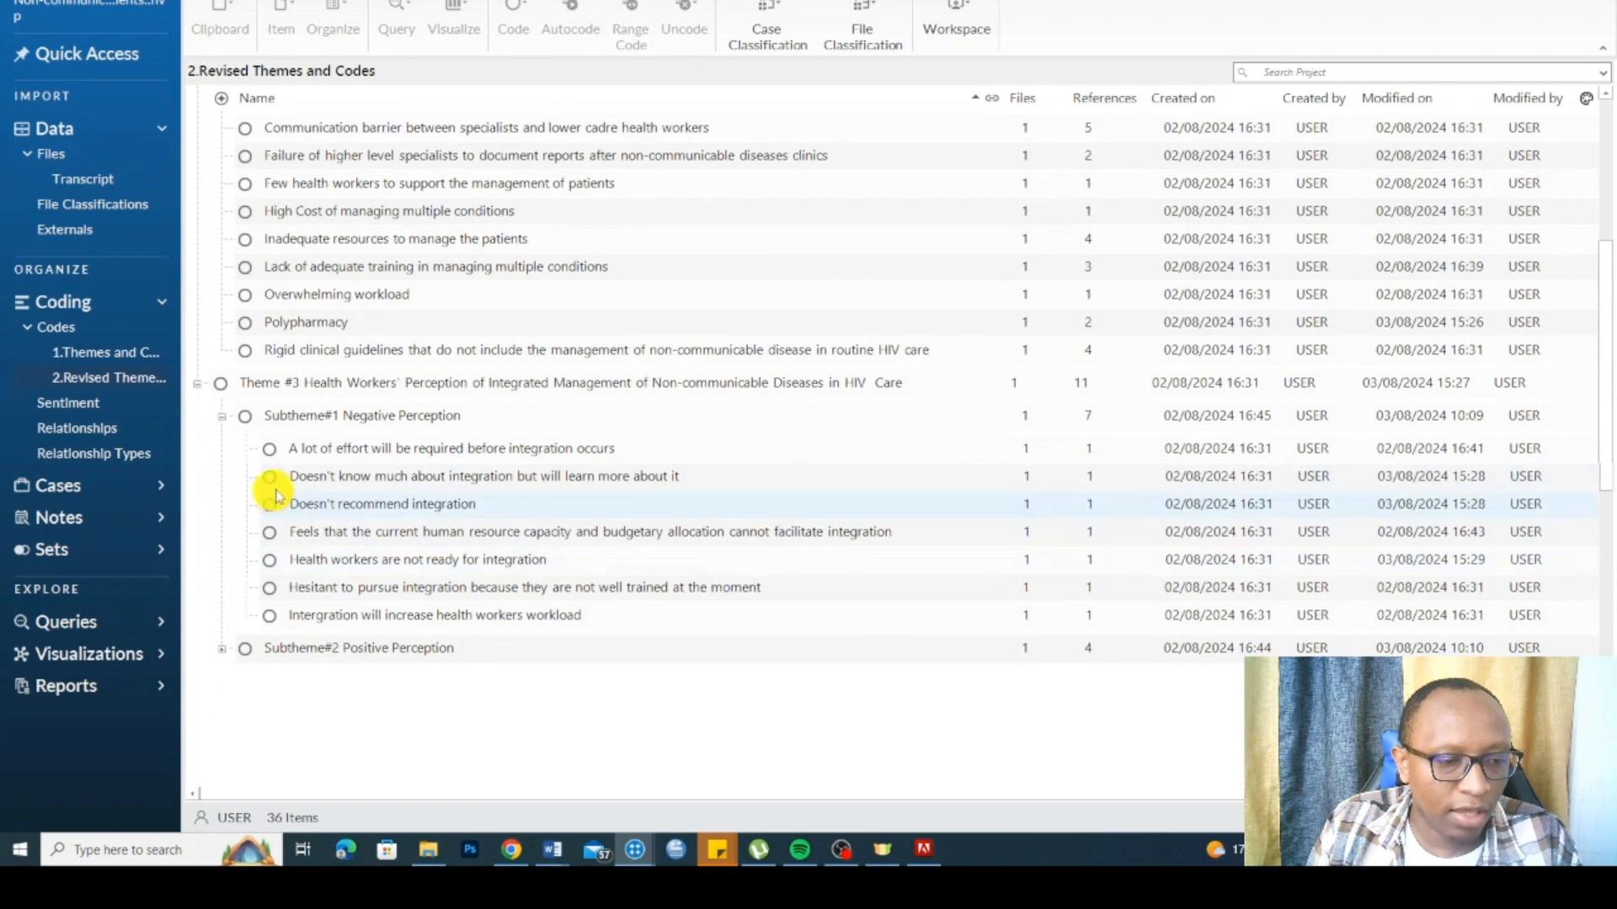
left_click(221, 655)
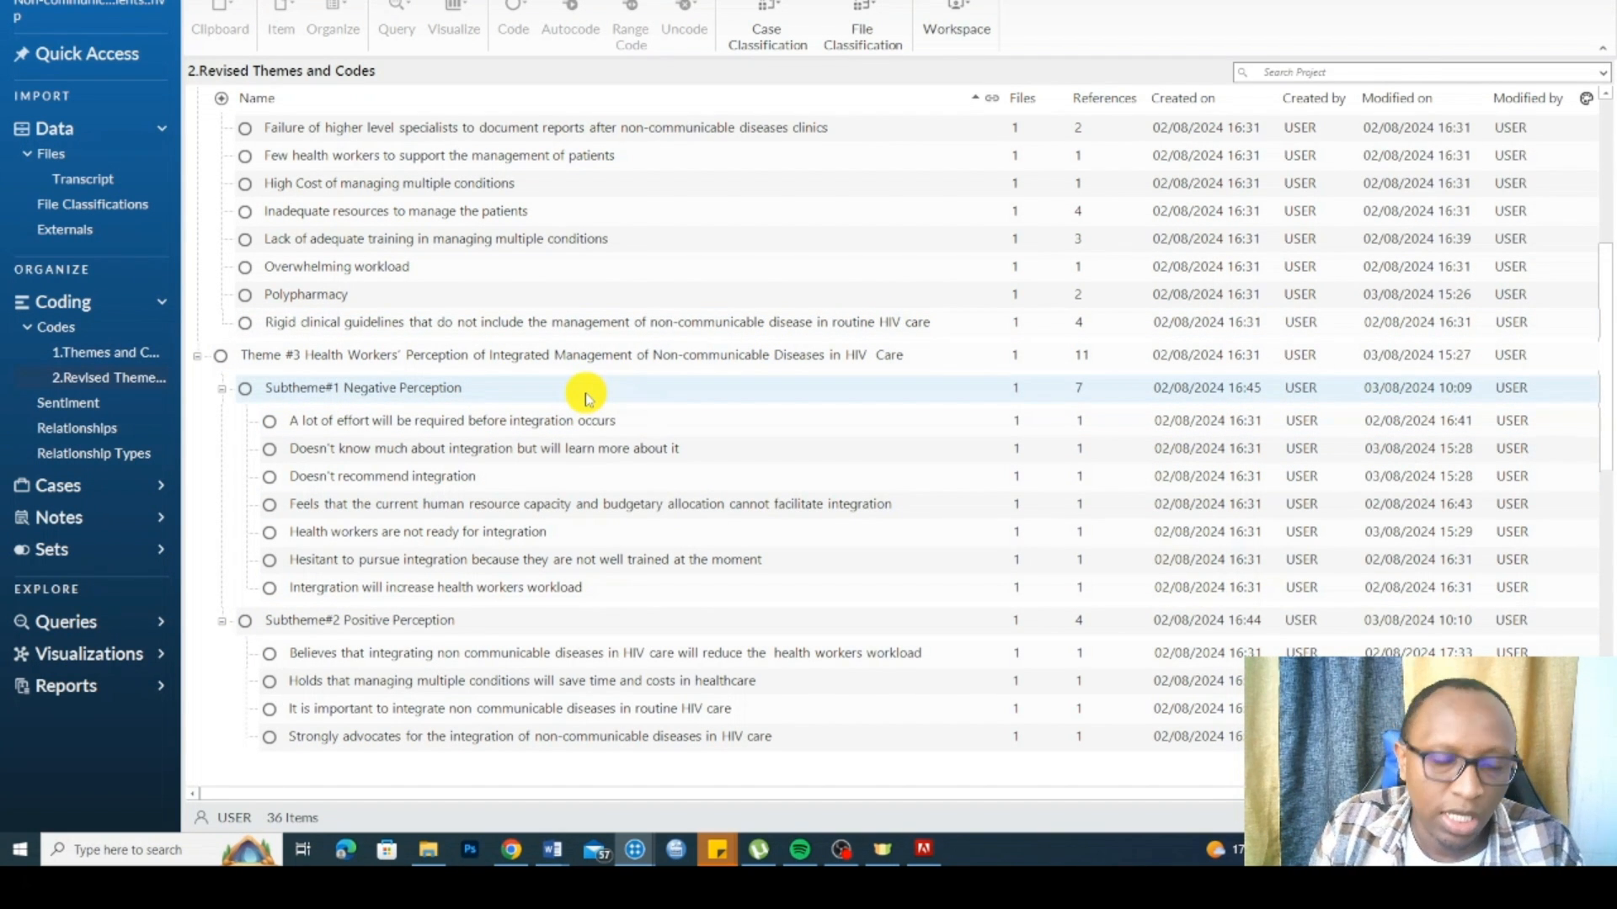
scroll(488, 404, "up", 4)
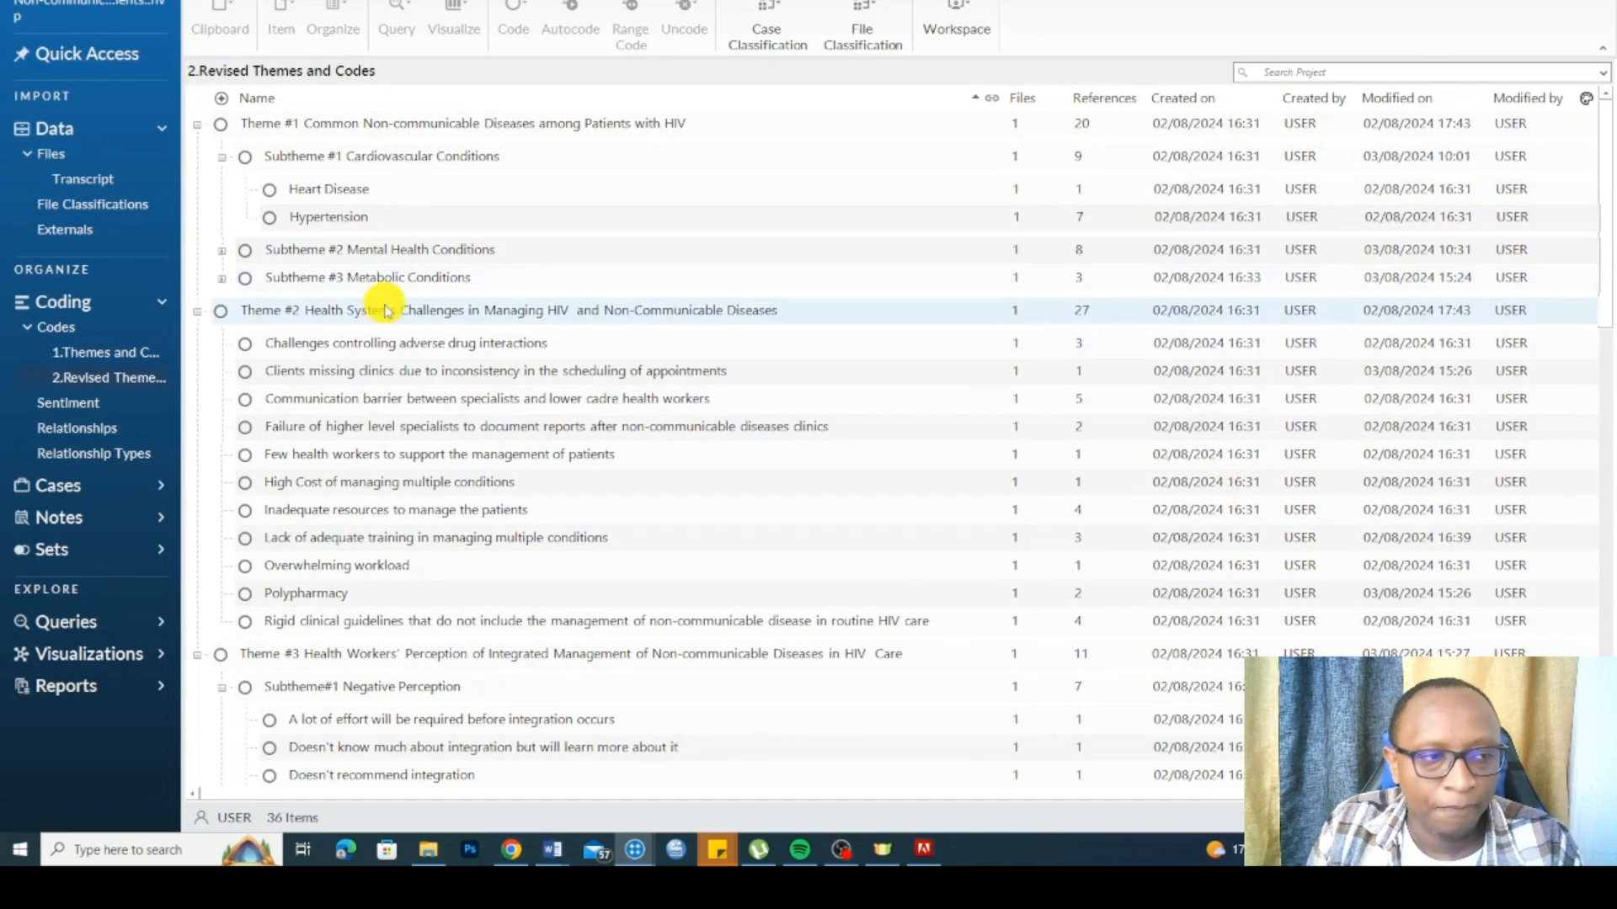
Step: Collapse all three themes in the revised themes and codes list
left_click(197, 124)
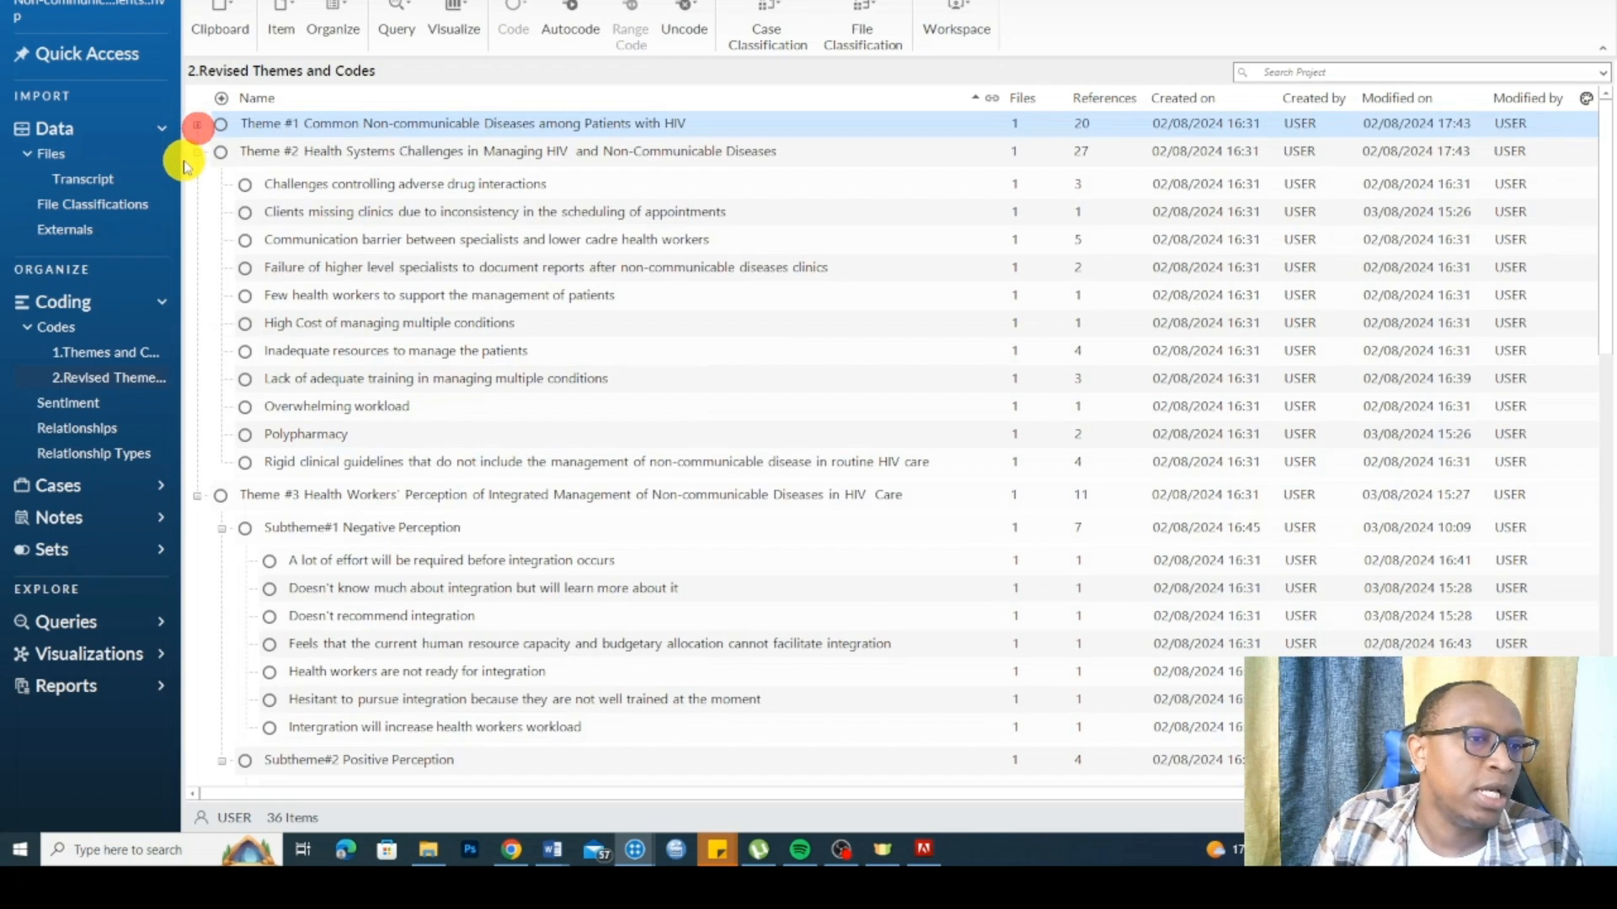
left_click(197, 153)
left_click(198, 179)
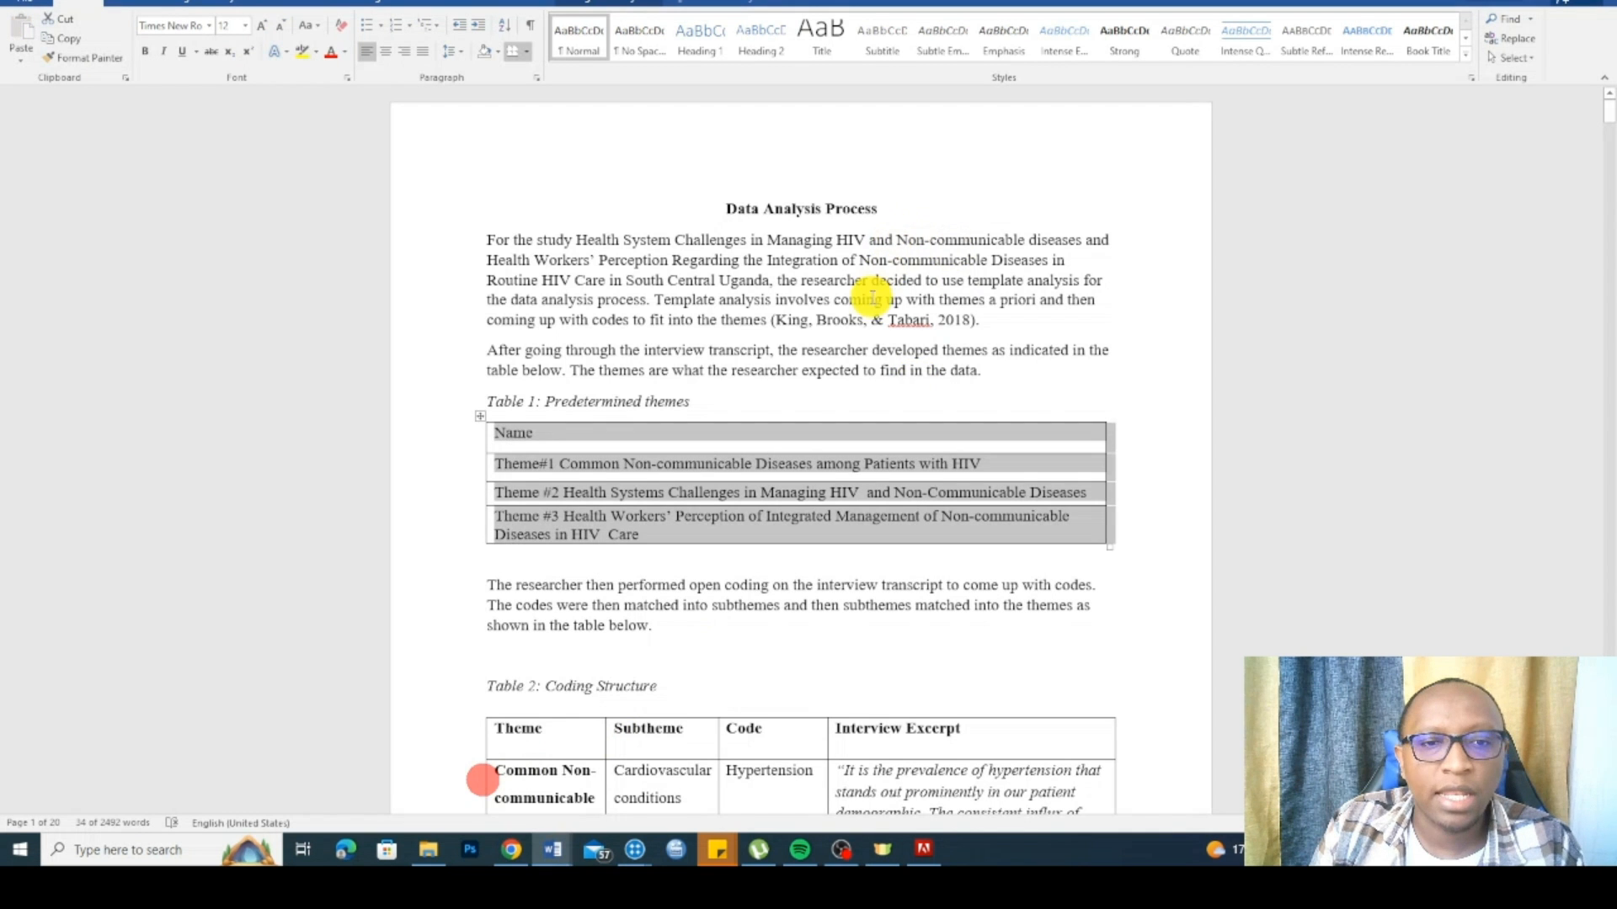
Step: Switch to Word and skim the Data Analysis Process report from the predetermined themes table through the Theme #2 codes table
left_click(737, 320)
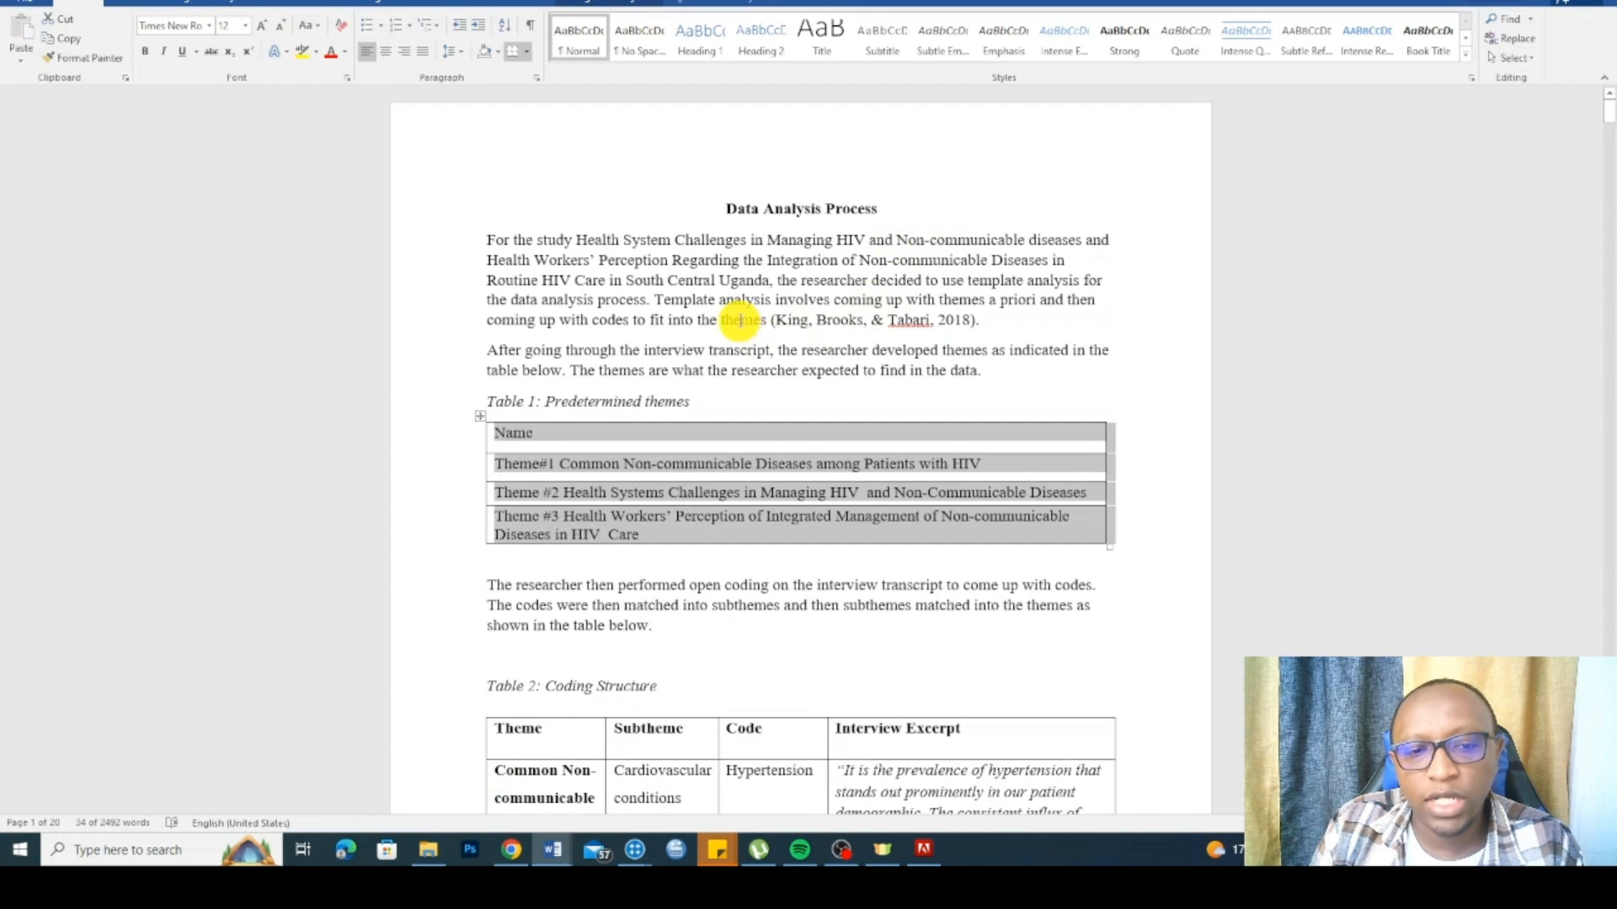
scroll(812, 318, "down", 20)
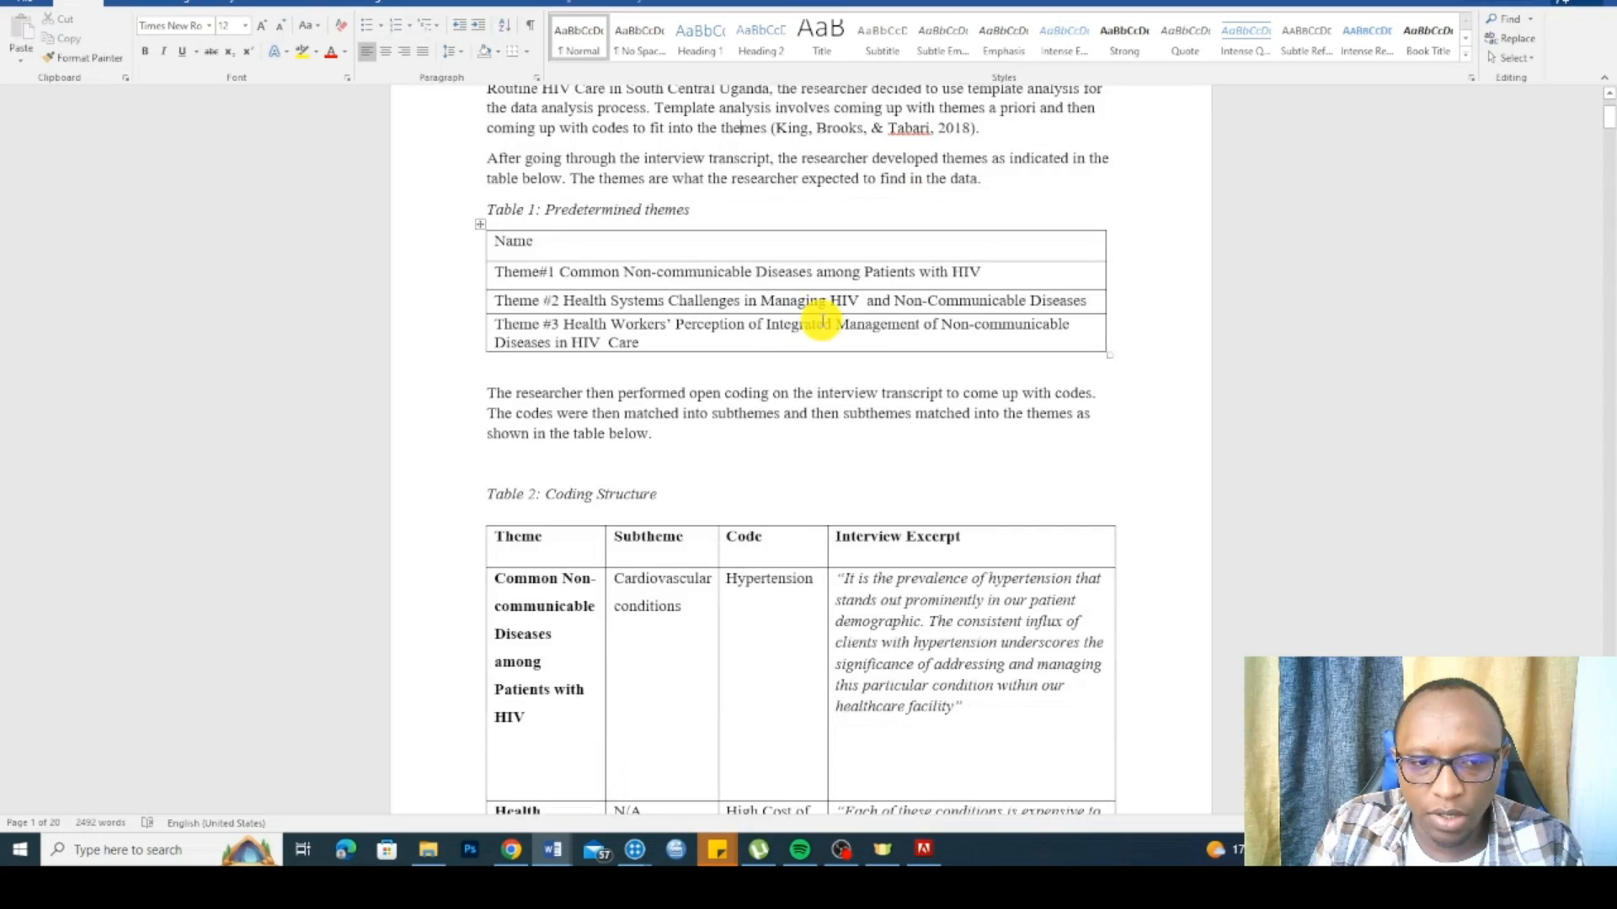
scroll(609, 361, "down", 14)
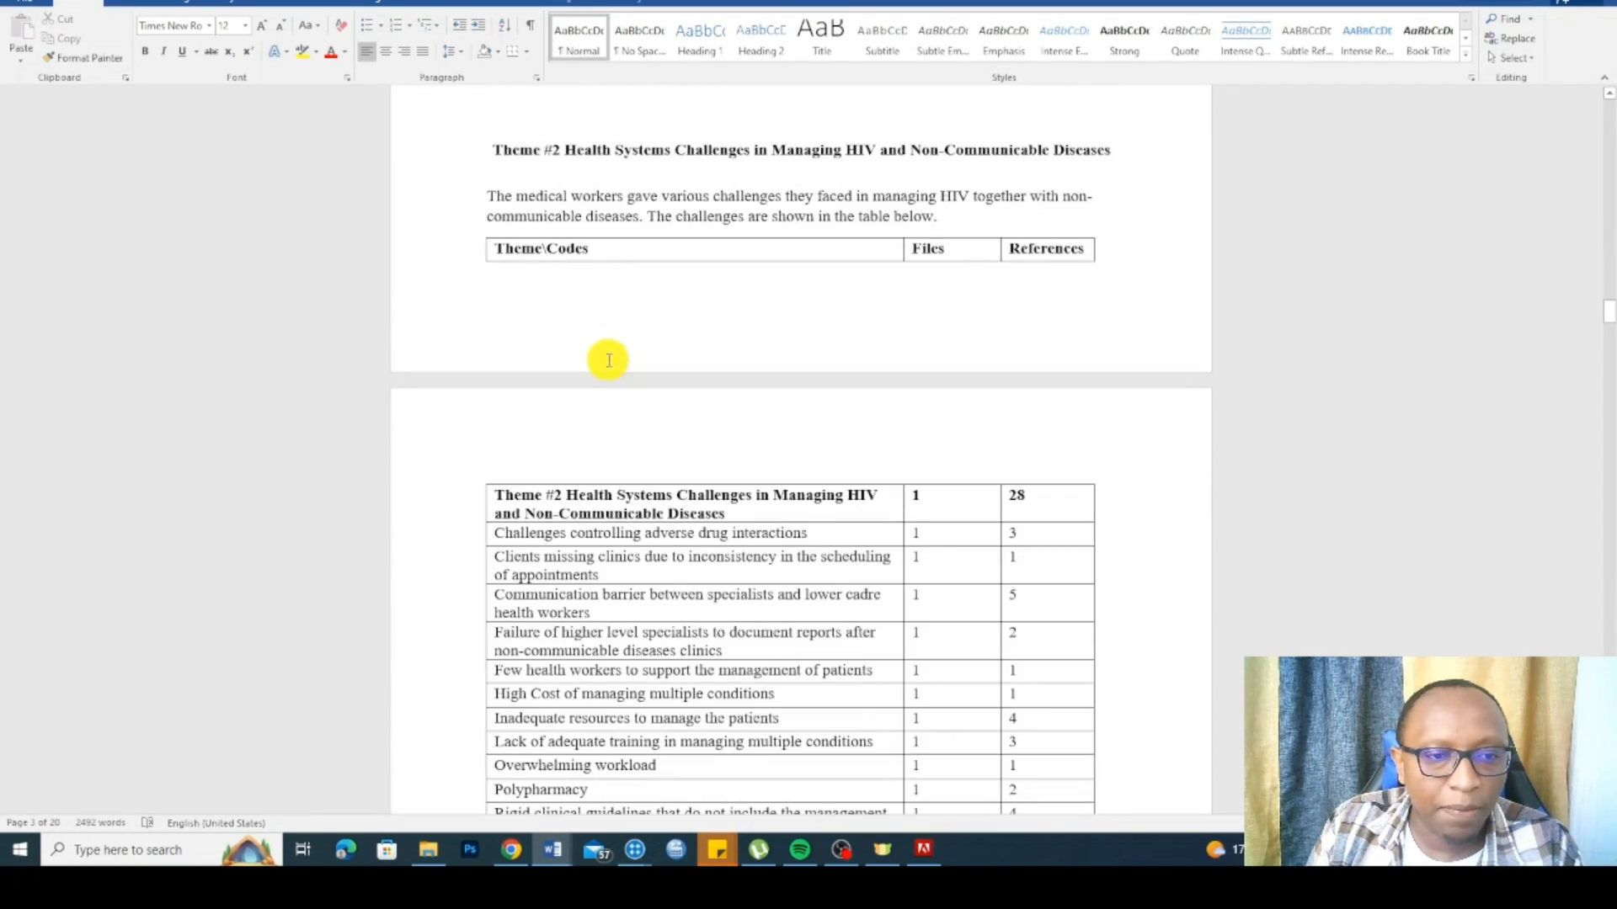
scroll(609, 360, "up", 5)
scroll(609, 361, "up", 15)
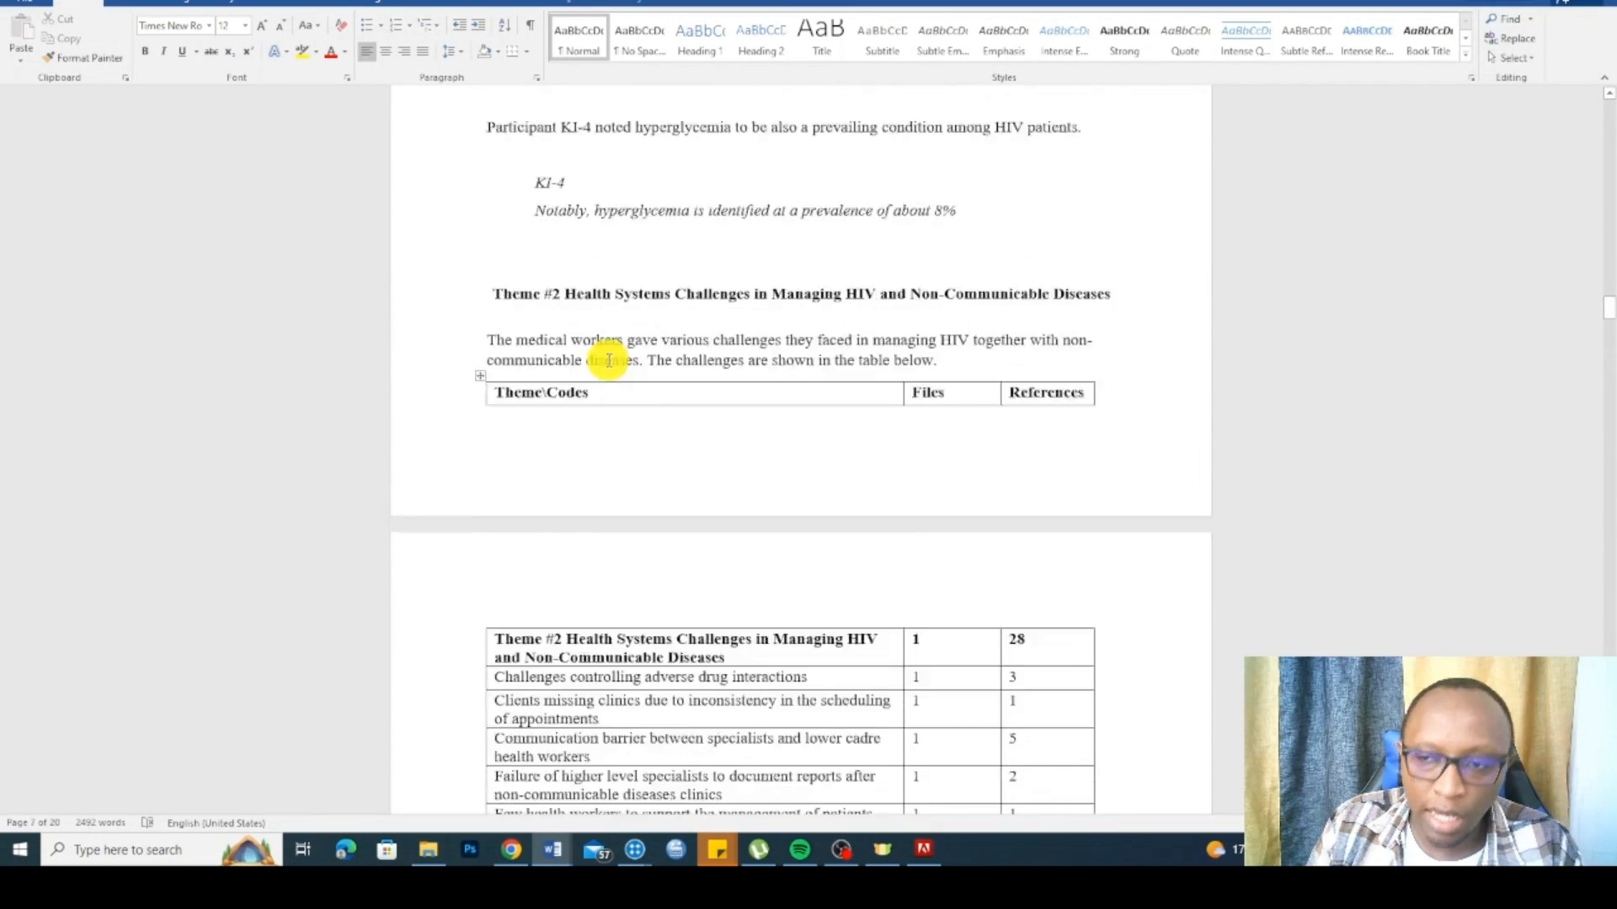
scroll(609, 361, "up", 20)
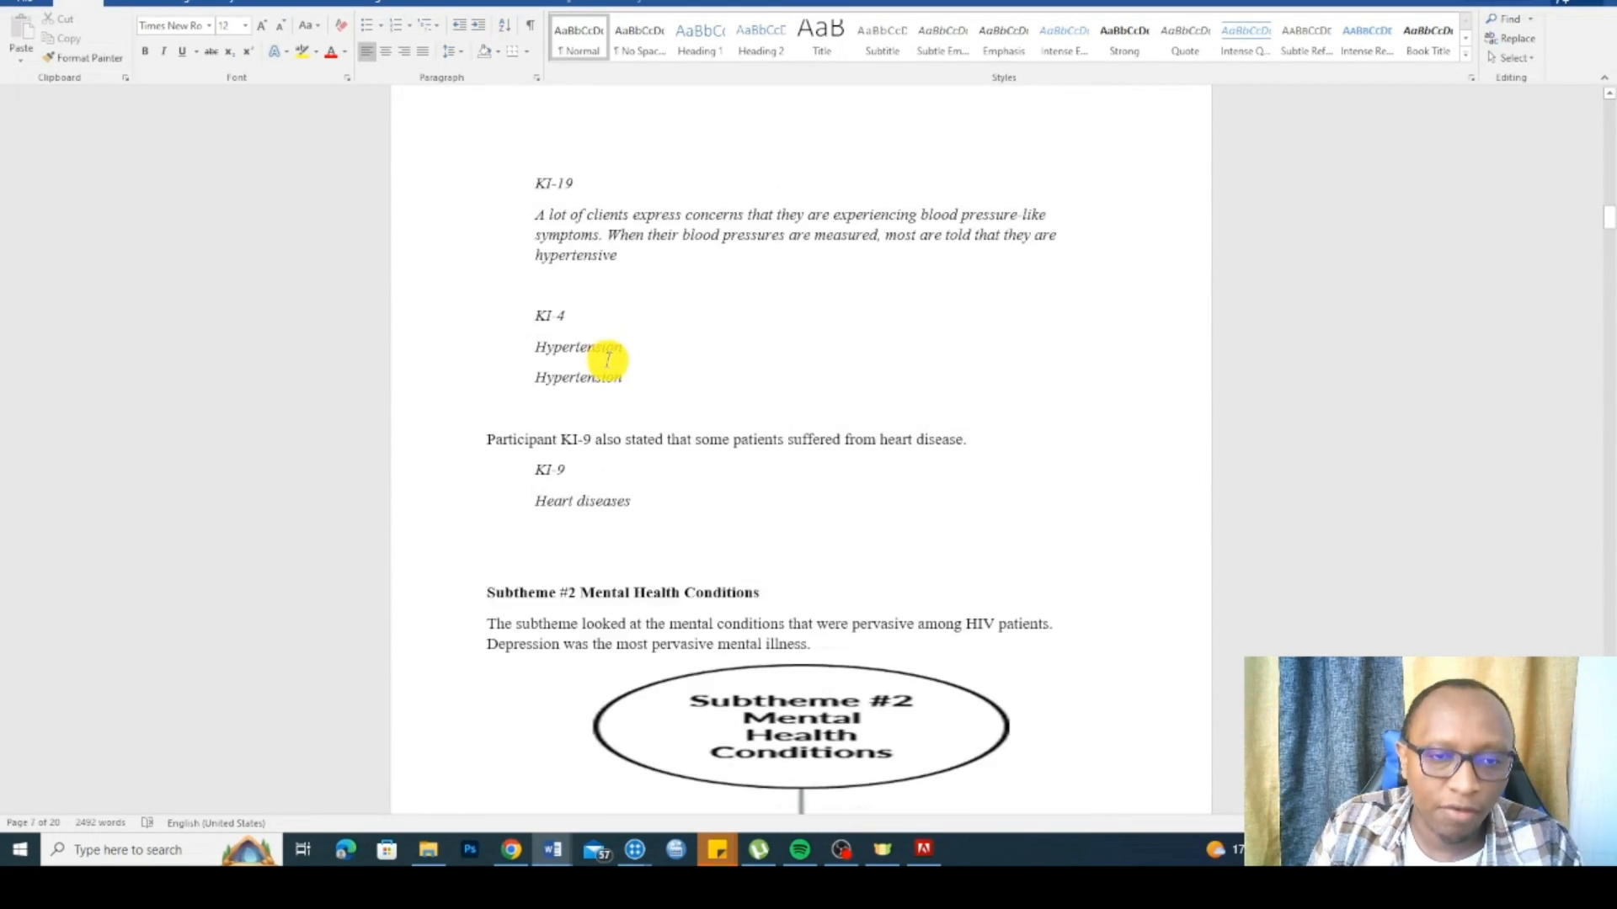
scroll(608, 360, "up", 15)
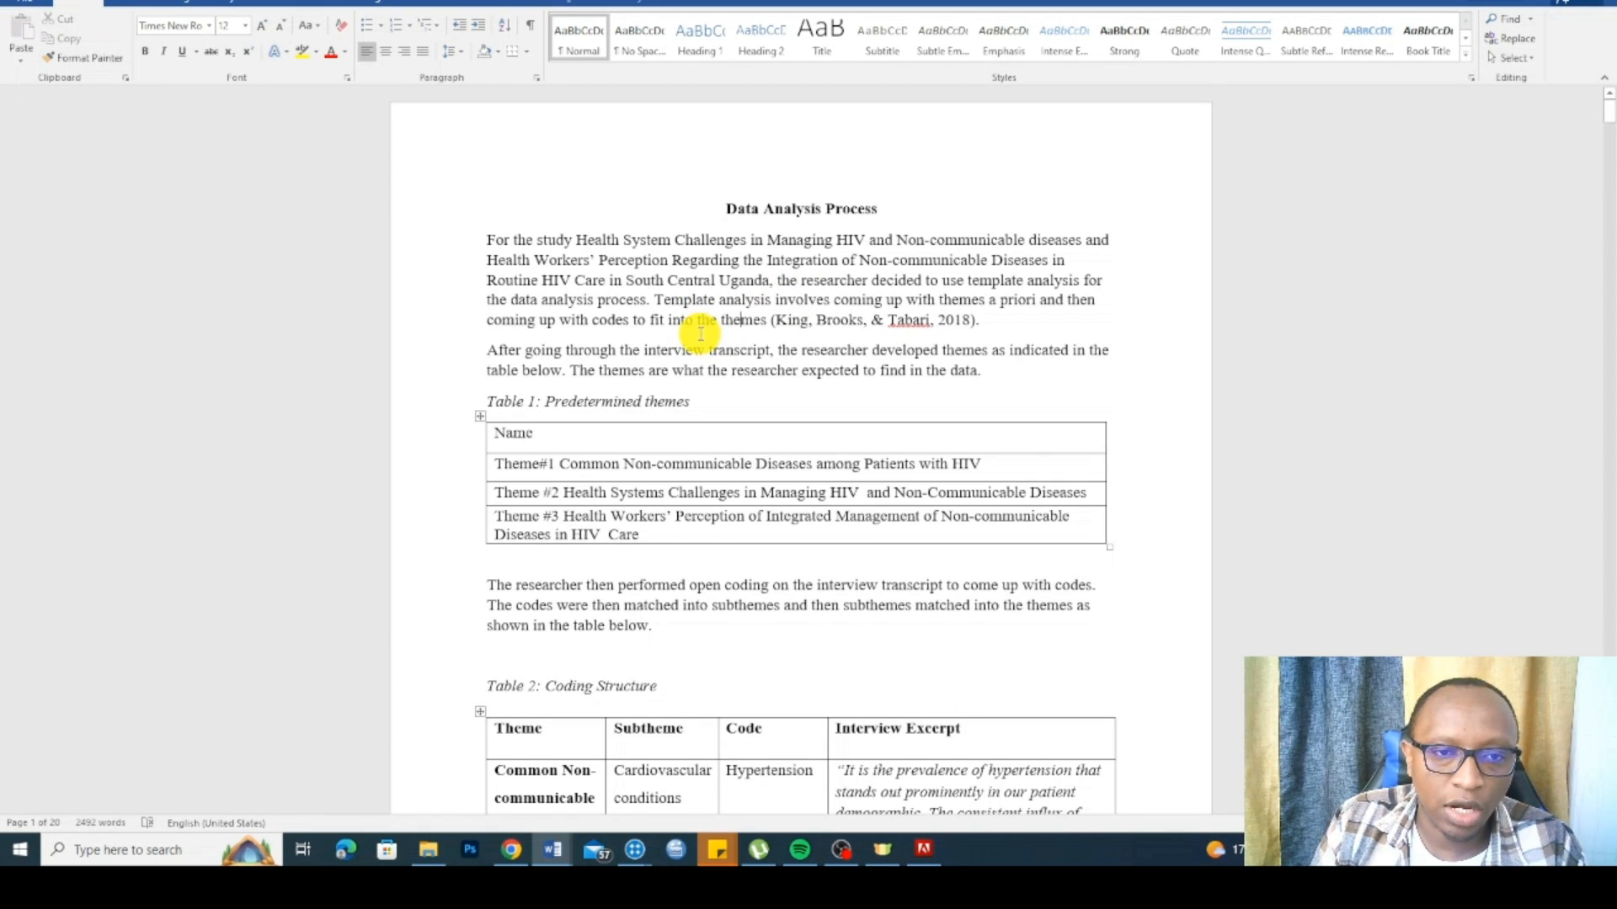
Step: Examine the Theme #2 codes table and the Subtheme #3 Metabolic Conditions diagram in the report
scroll(700, 335, "down", 20)
scroll(762, 369, "down", 15)
scroll(780, 343, "down", 20)
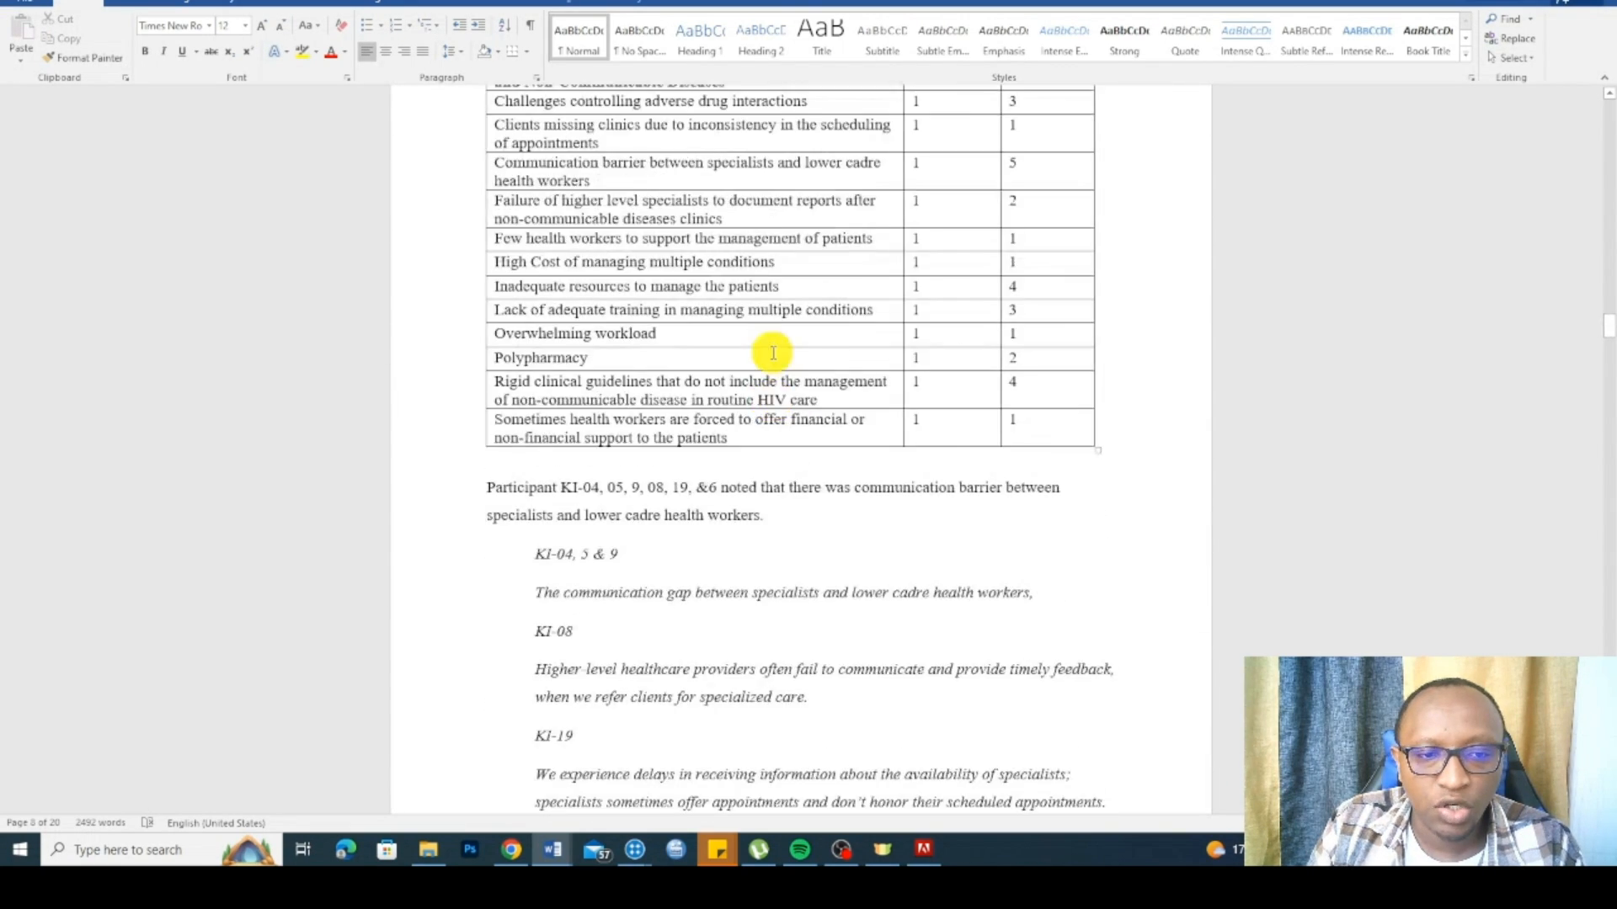
scroll(773, 353, "up", 5)
left_click(757, 343)
scroll(762, 379, "up", 20)
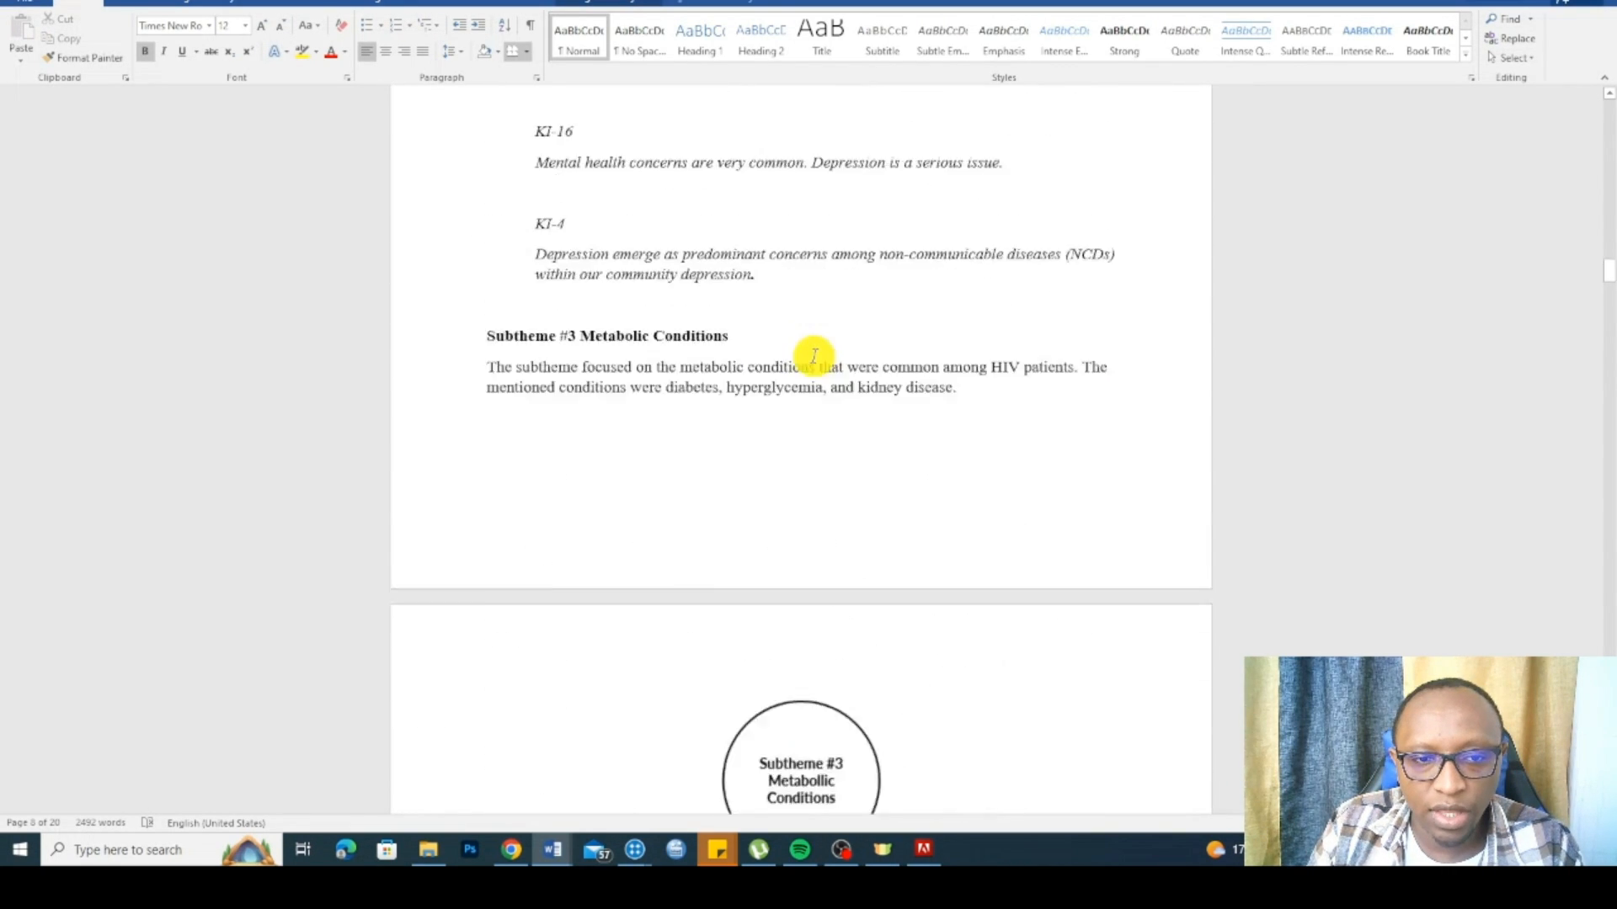
scroll(814, 354, "down", 4)
left_click(807, 594)
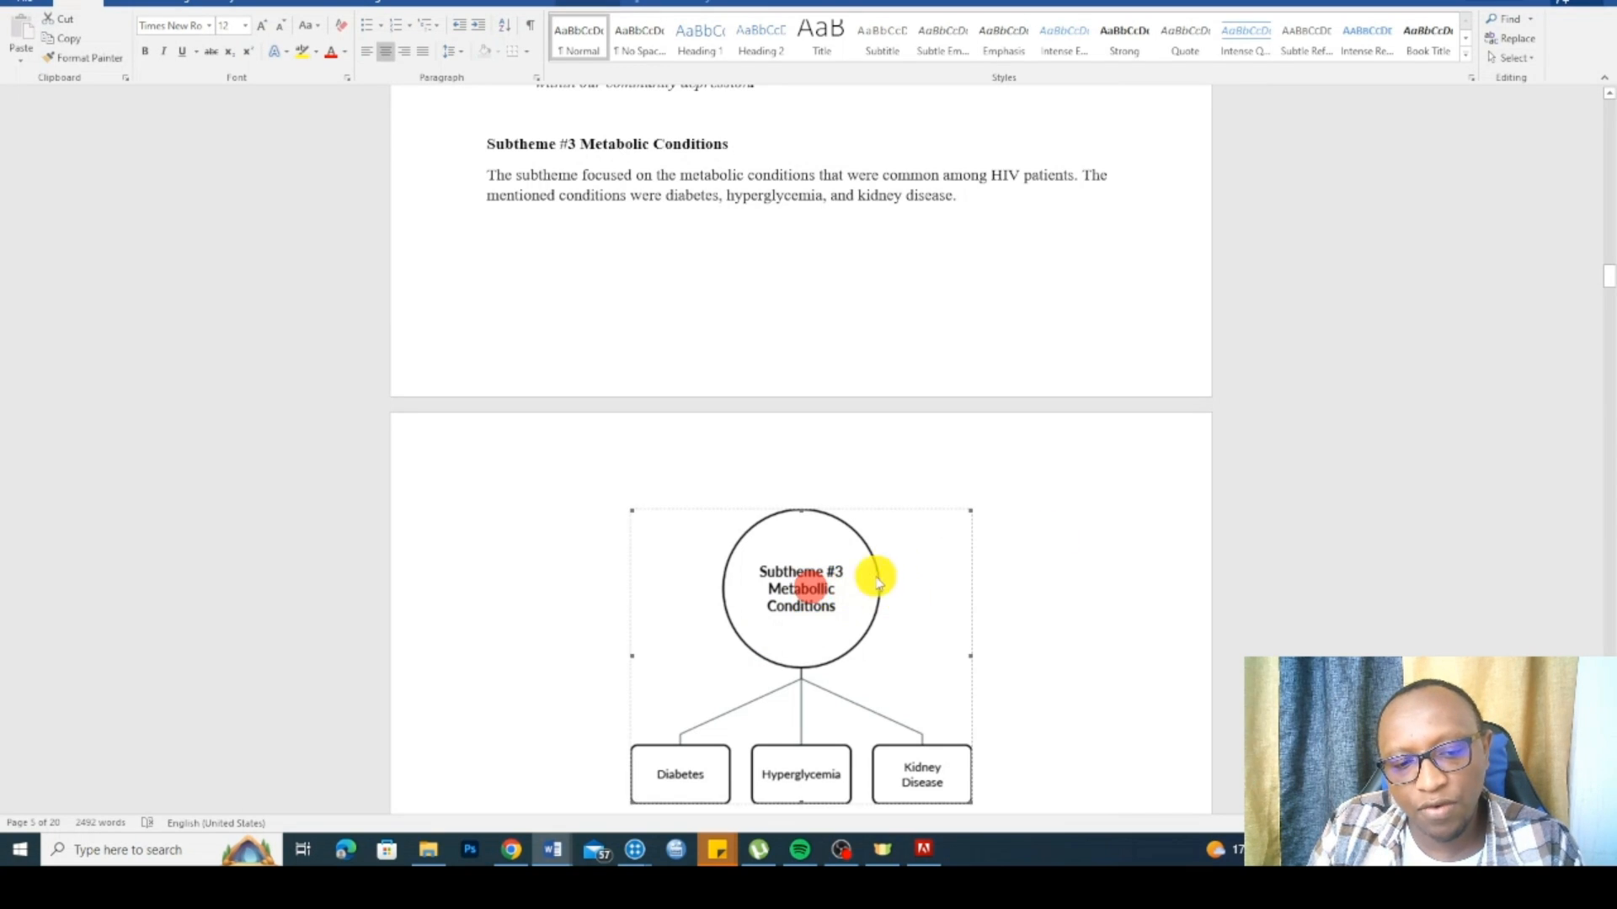
Step: Read through the report's participant statements and quotes supporting Theme #2 Health Systems Challenges in Managing HIV and Non-Communicable Diseases
scroll(877, 581, "down", 3)
scroll(898, 548, "down", 20)
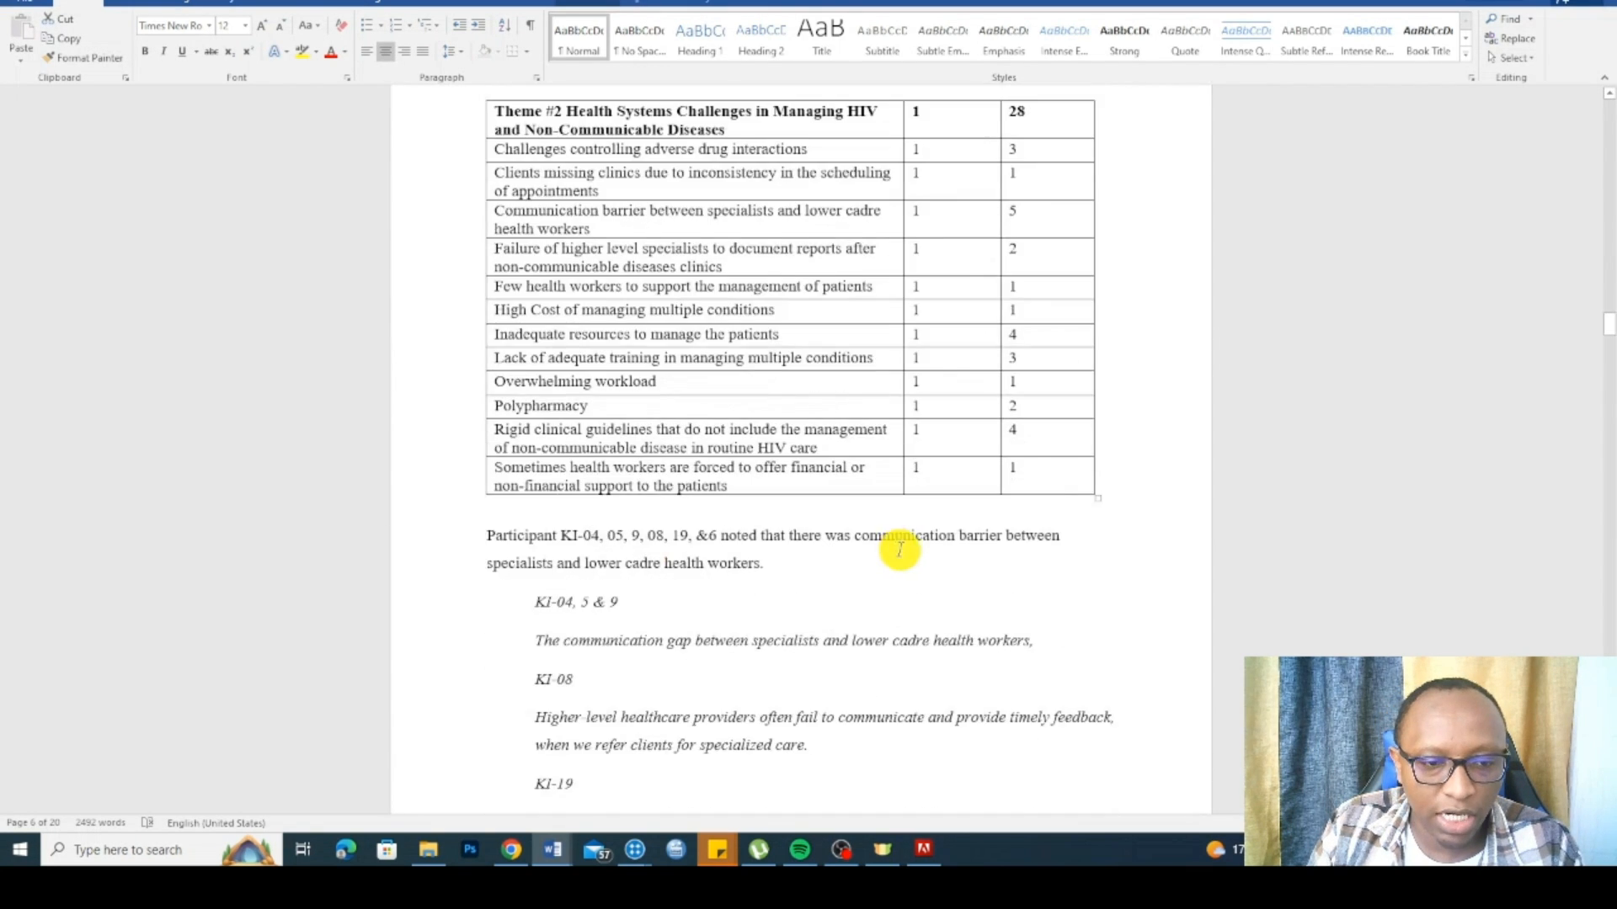
scroll(899, 554, "down", 10)
right_click(900, 571)
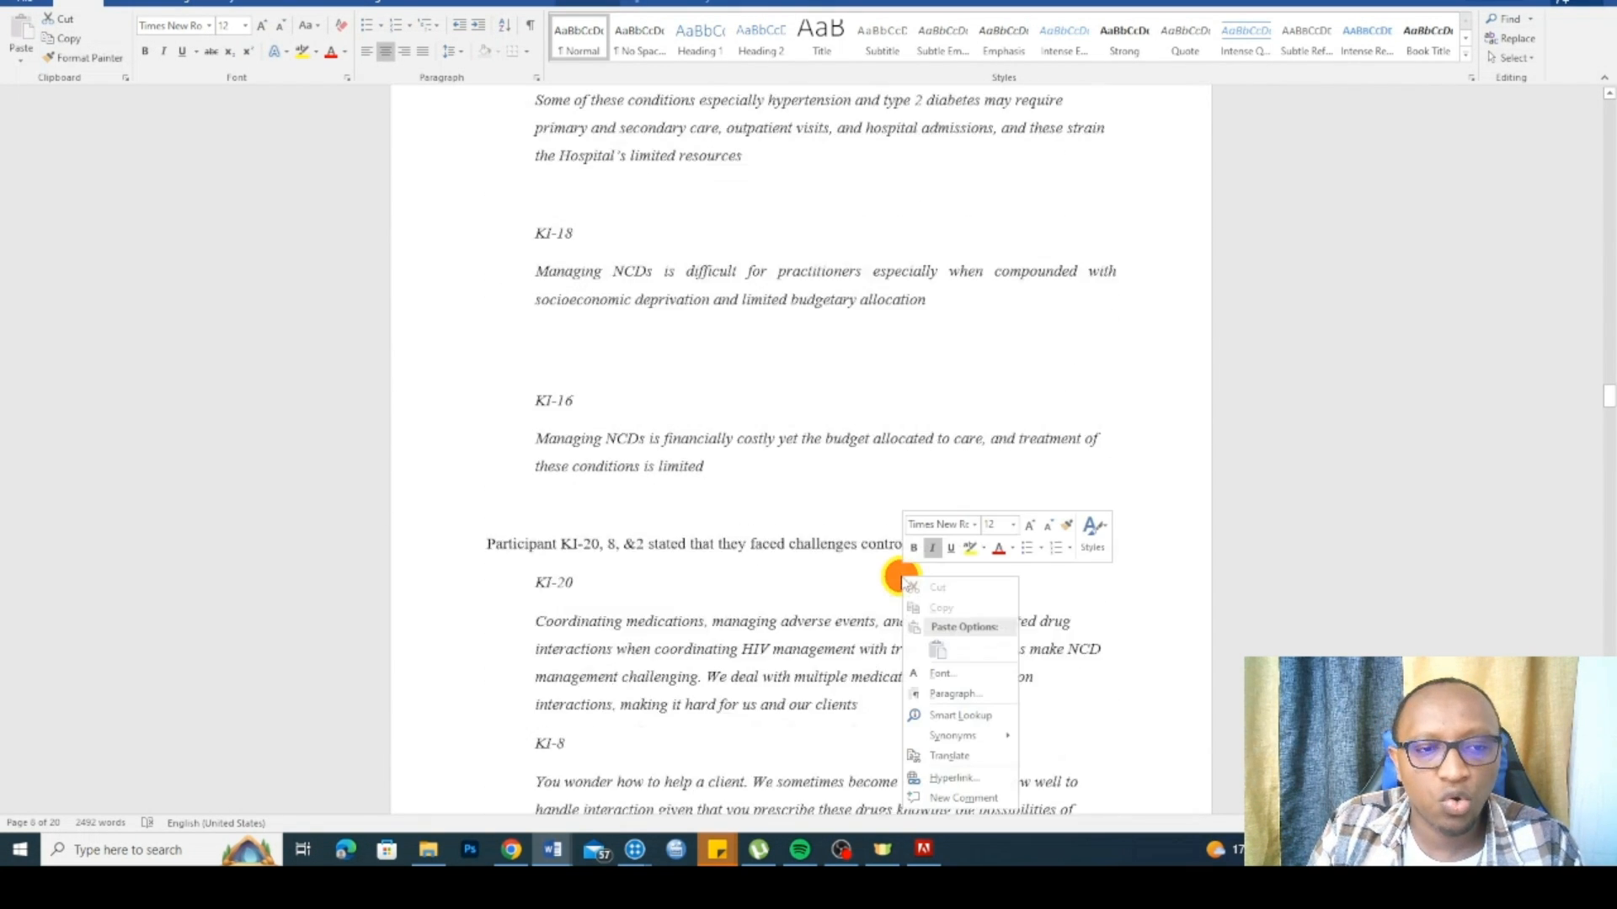
scroll(899, 571, "down", 8)
left_click(684, 383)
scroll(708, 413, "up", 3)
scroll(734, 444, "down", 3)
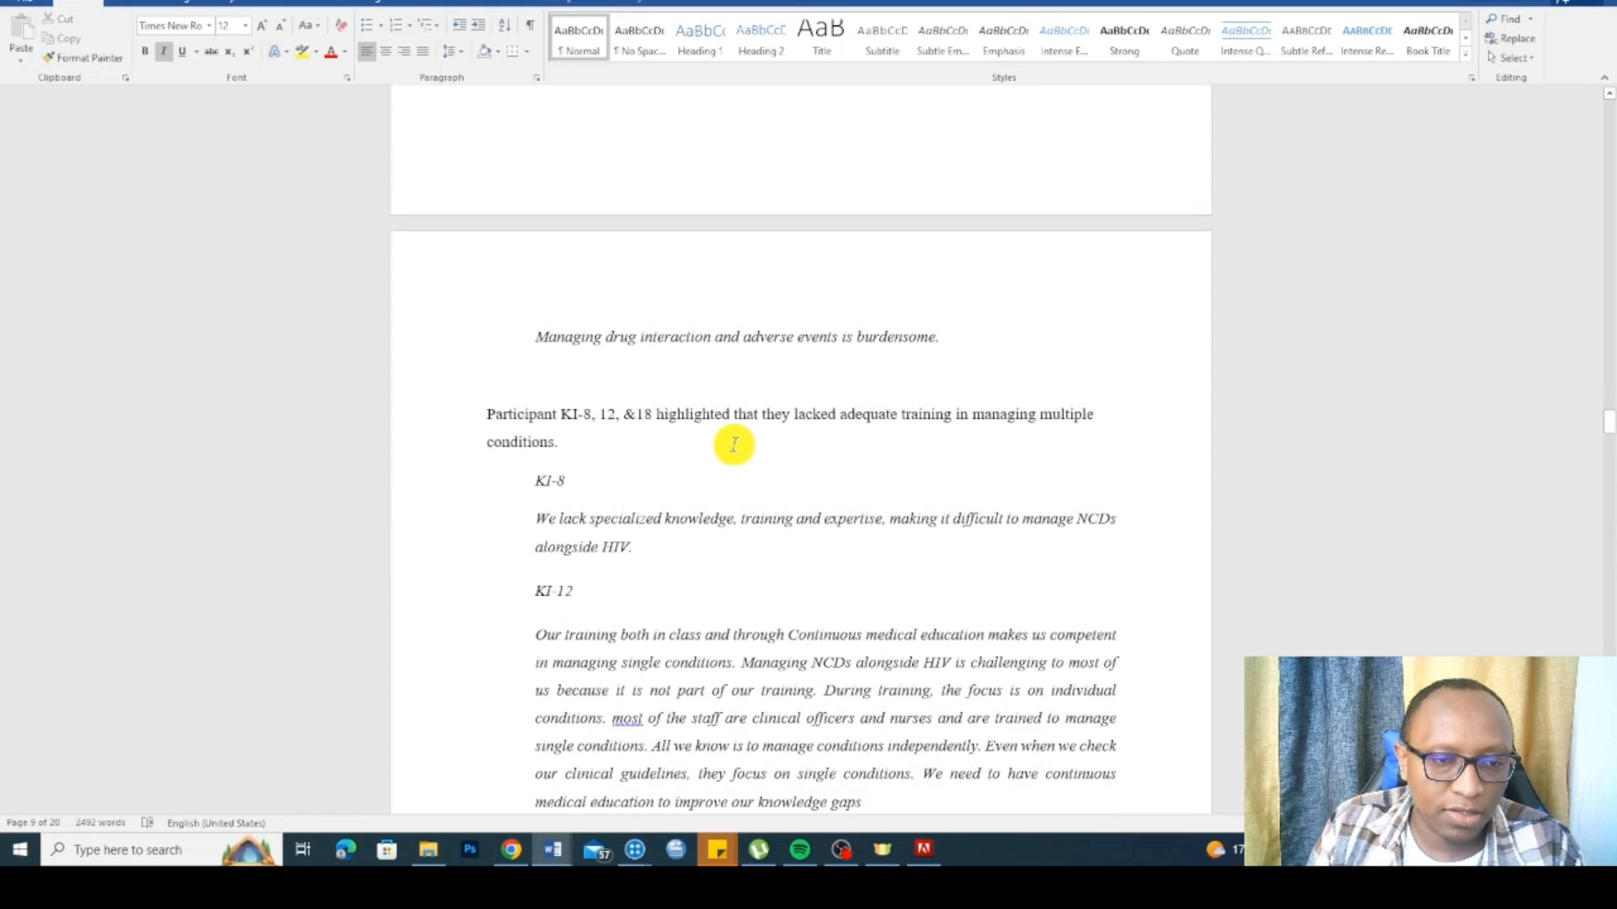
scroll(734, 445, "down", 7)
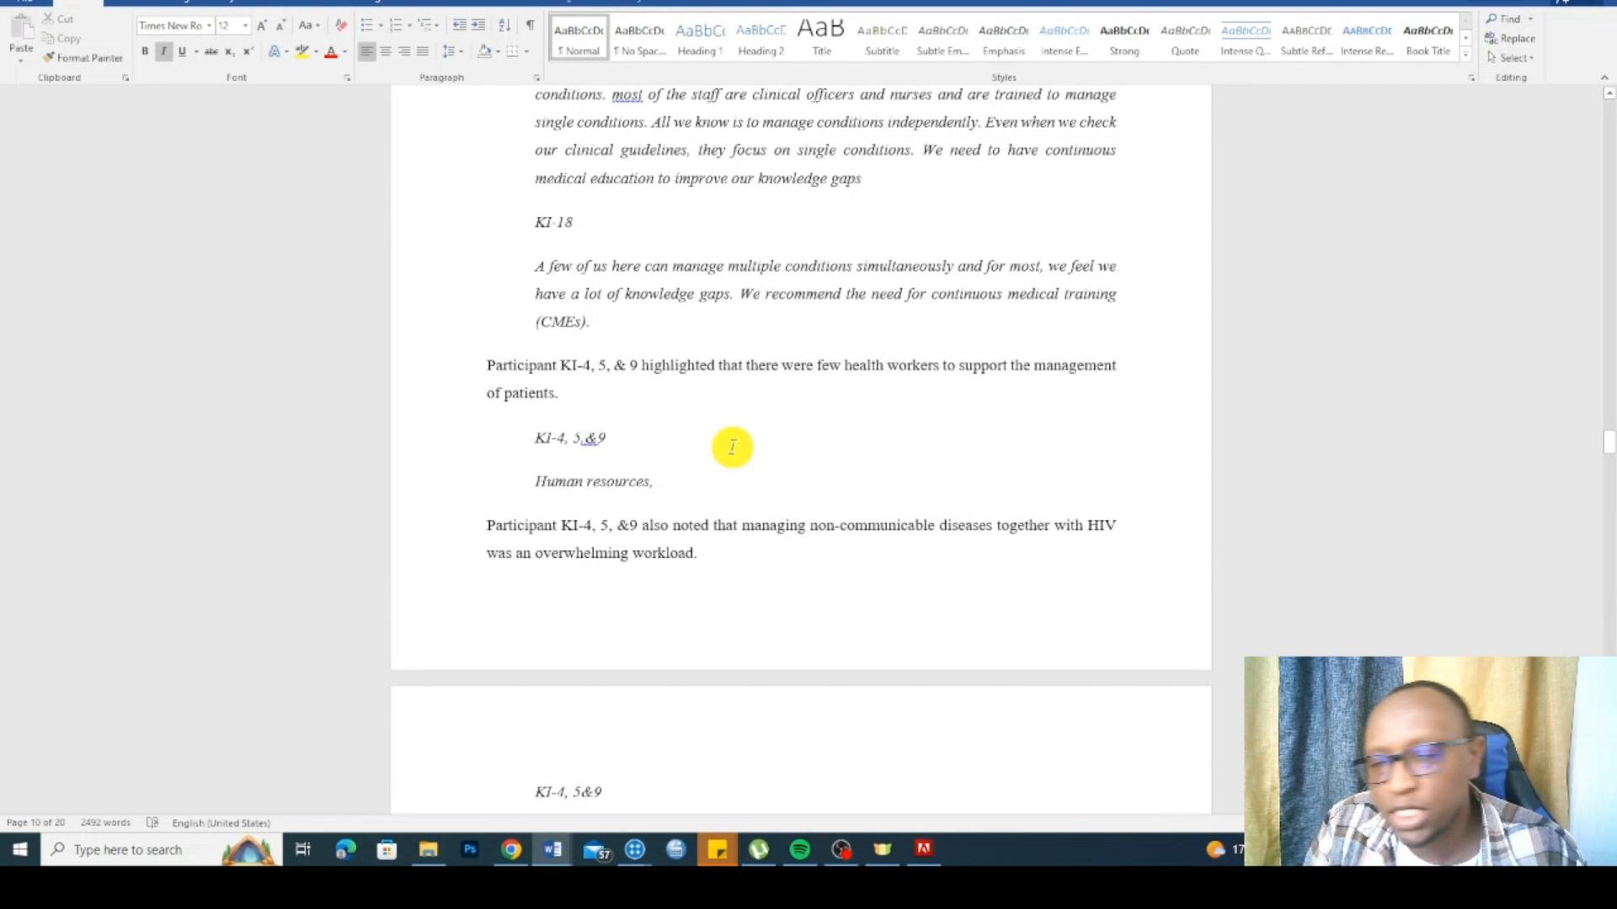
scroll(716, 453, "down", 16)
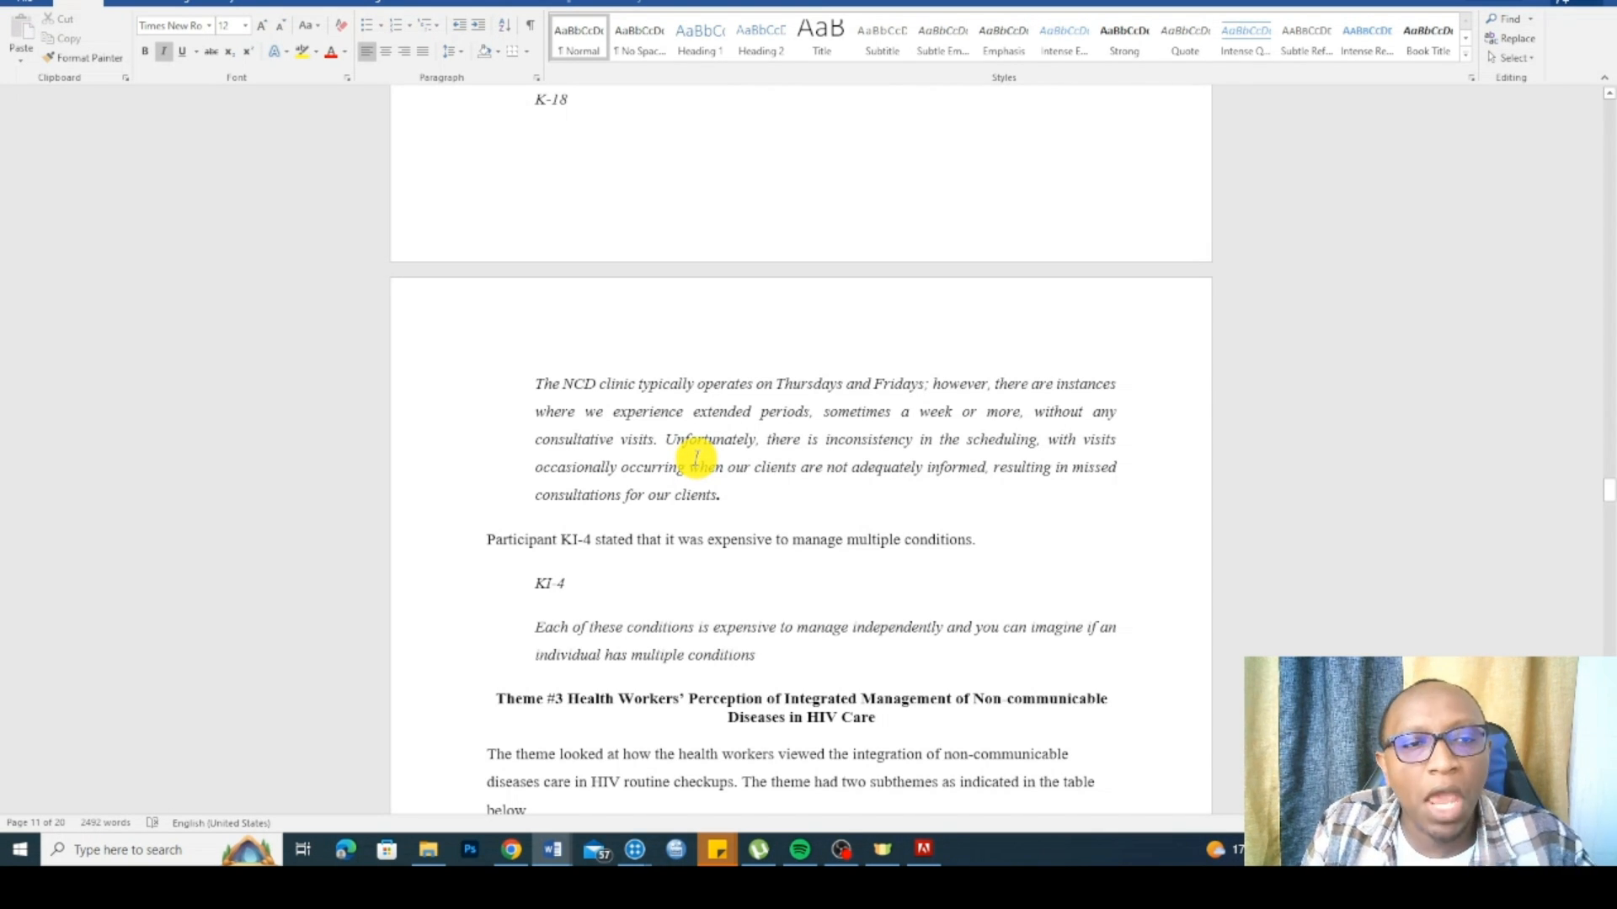
Step: Examine the report's Theme #3 section, covering the Negative Perception codes table and the participant quotes up to the last one
scroll(690, 465, "down", 15)
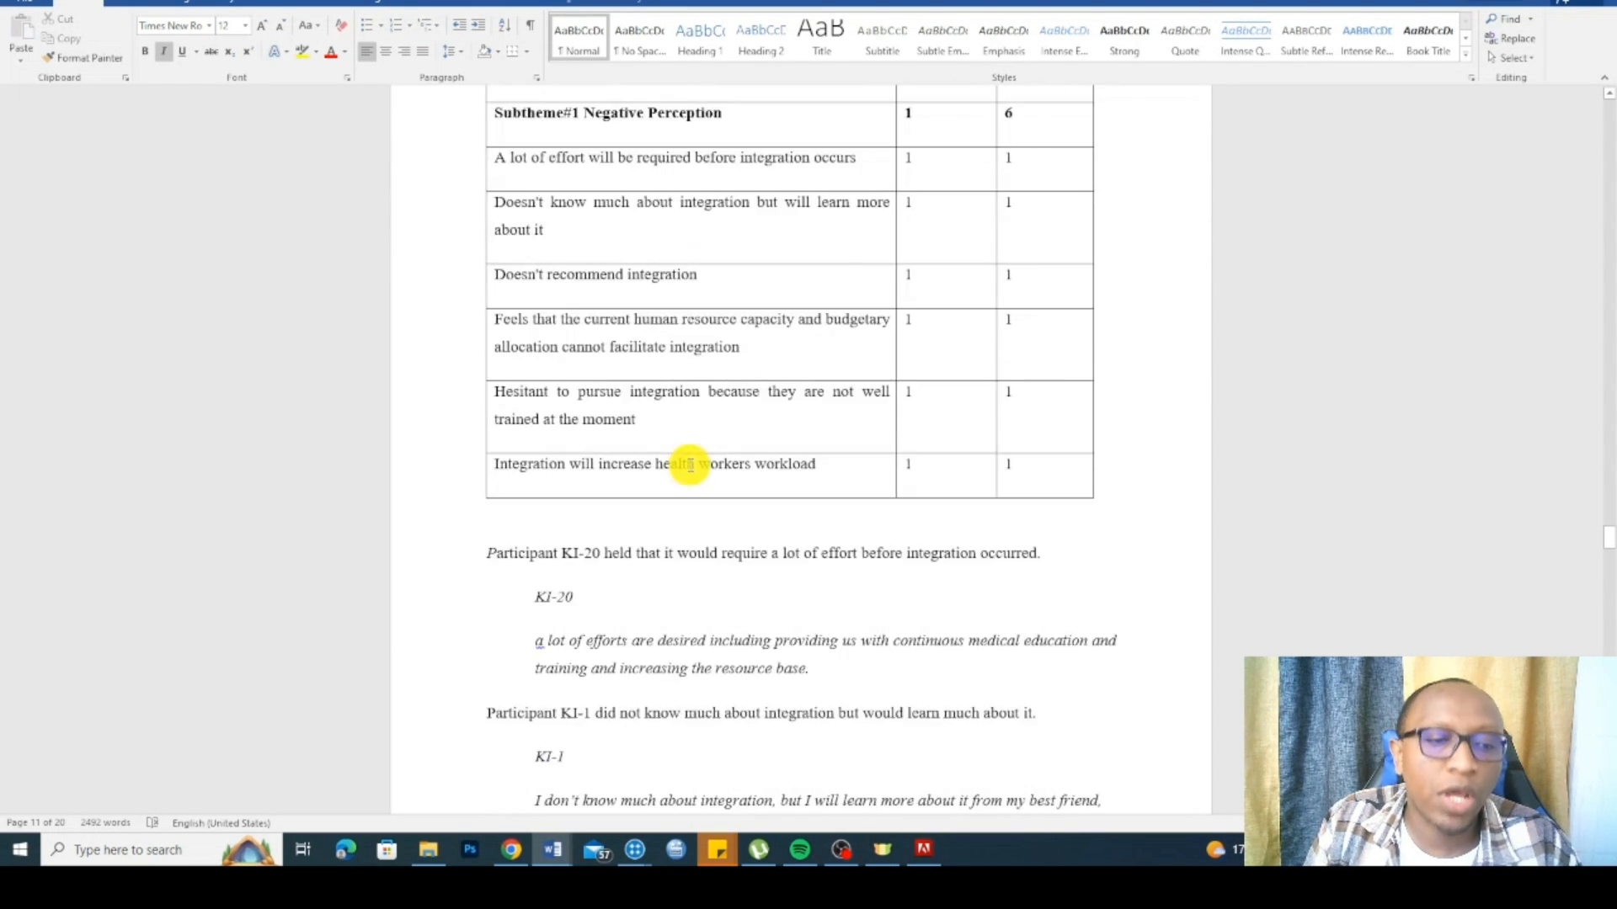
scroll(690, 465, "down", 15)
scroll(689, 465, "down", 8)
scroll(686, 462, "up", 12)
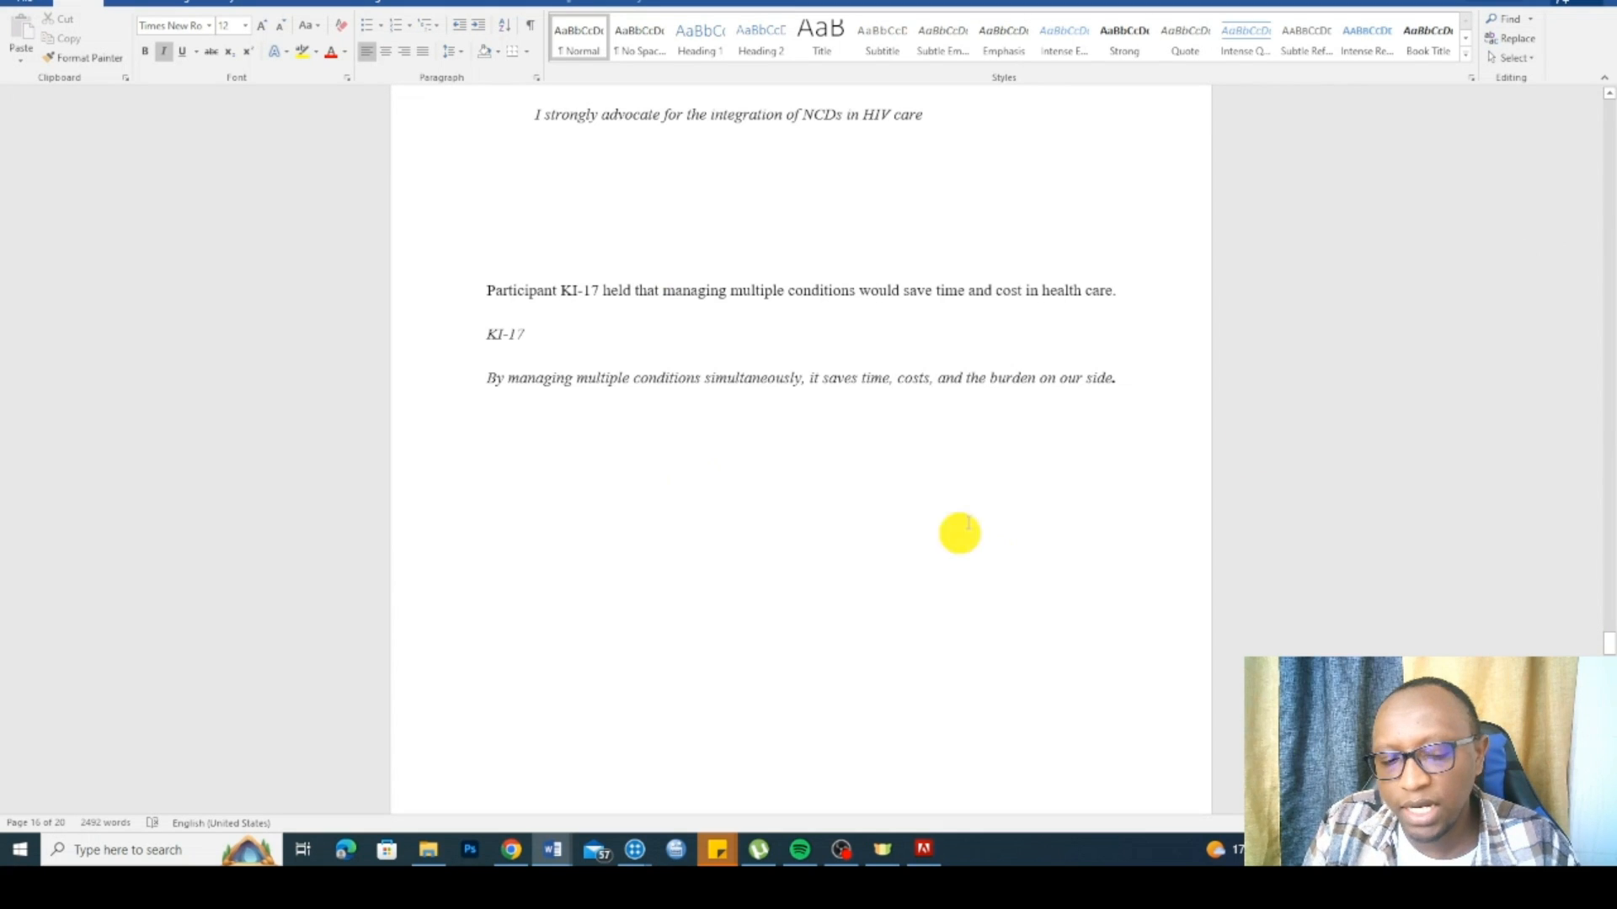
scroll(1011, 397, "up", 5)
Step: Switch to the Non-communicable Diseases project in NVivo and try to export the list of all three revised themes
mouse_move(640, 865)
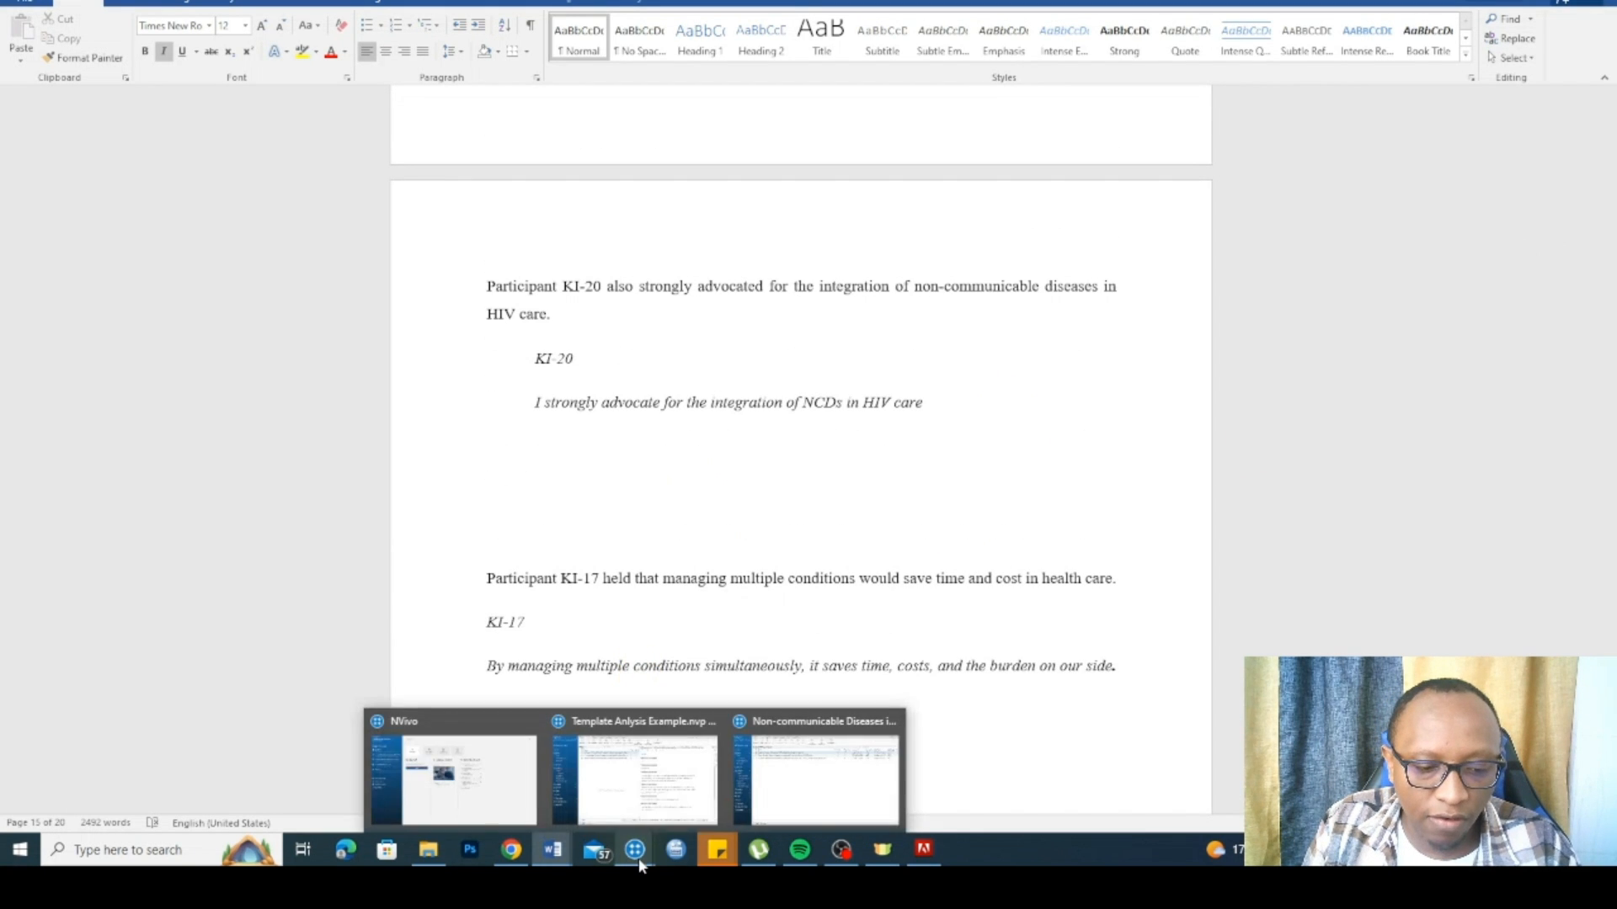
left_click(428, 859)
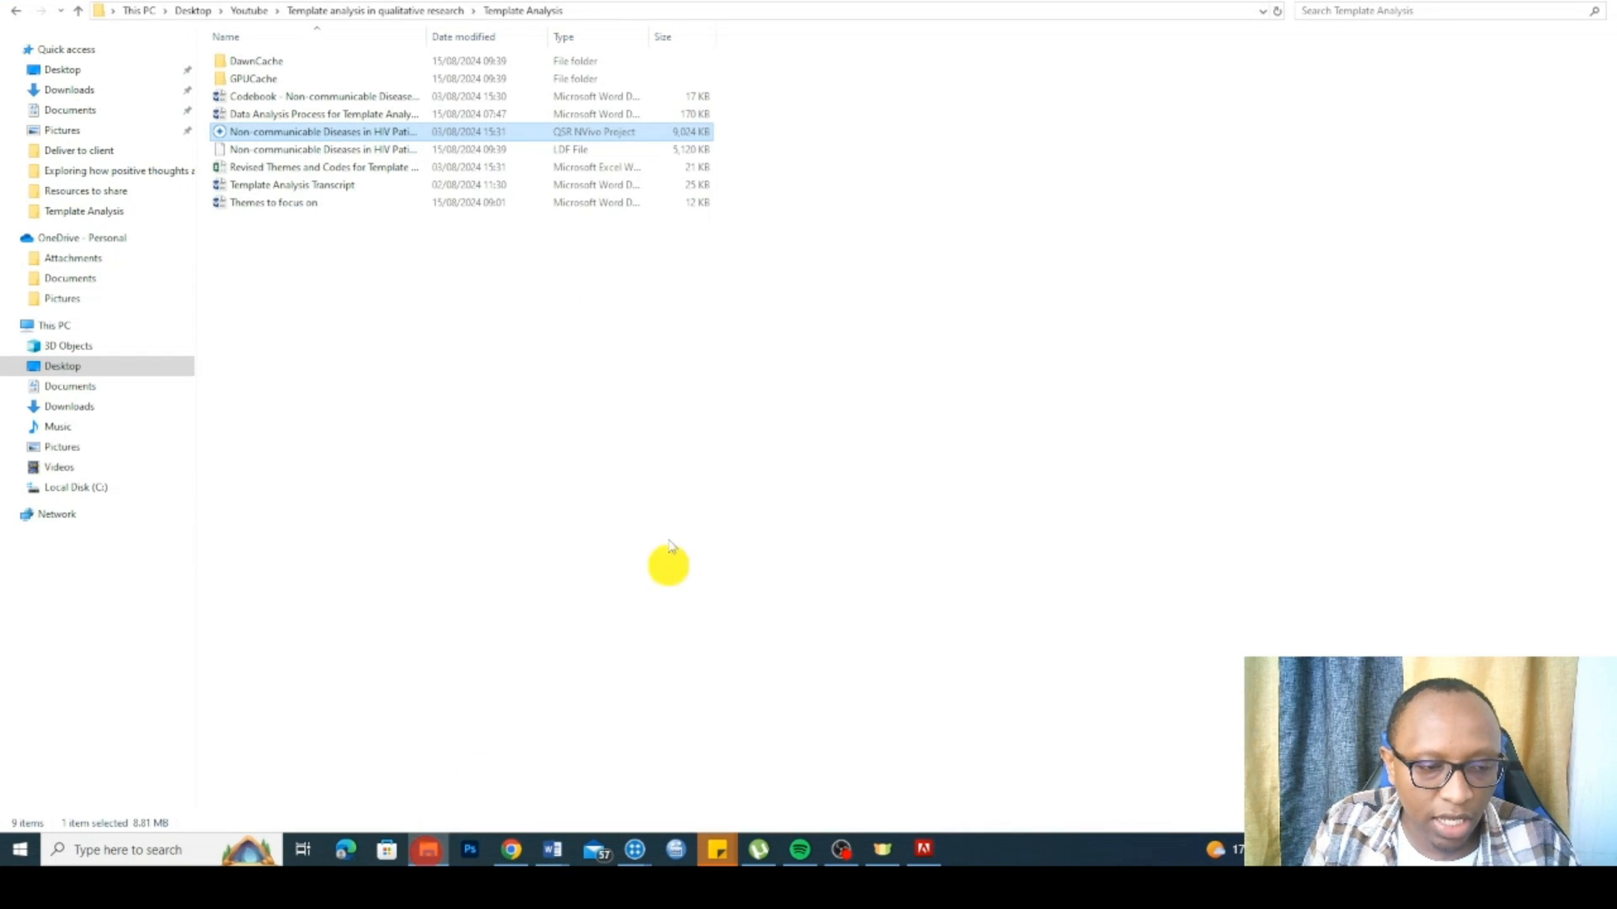
mouse_move(634, 850)
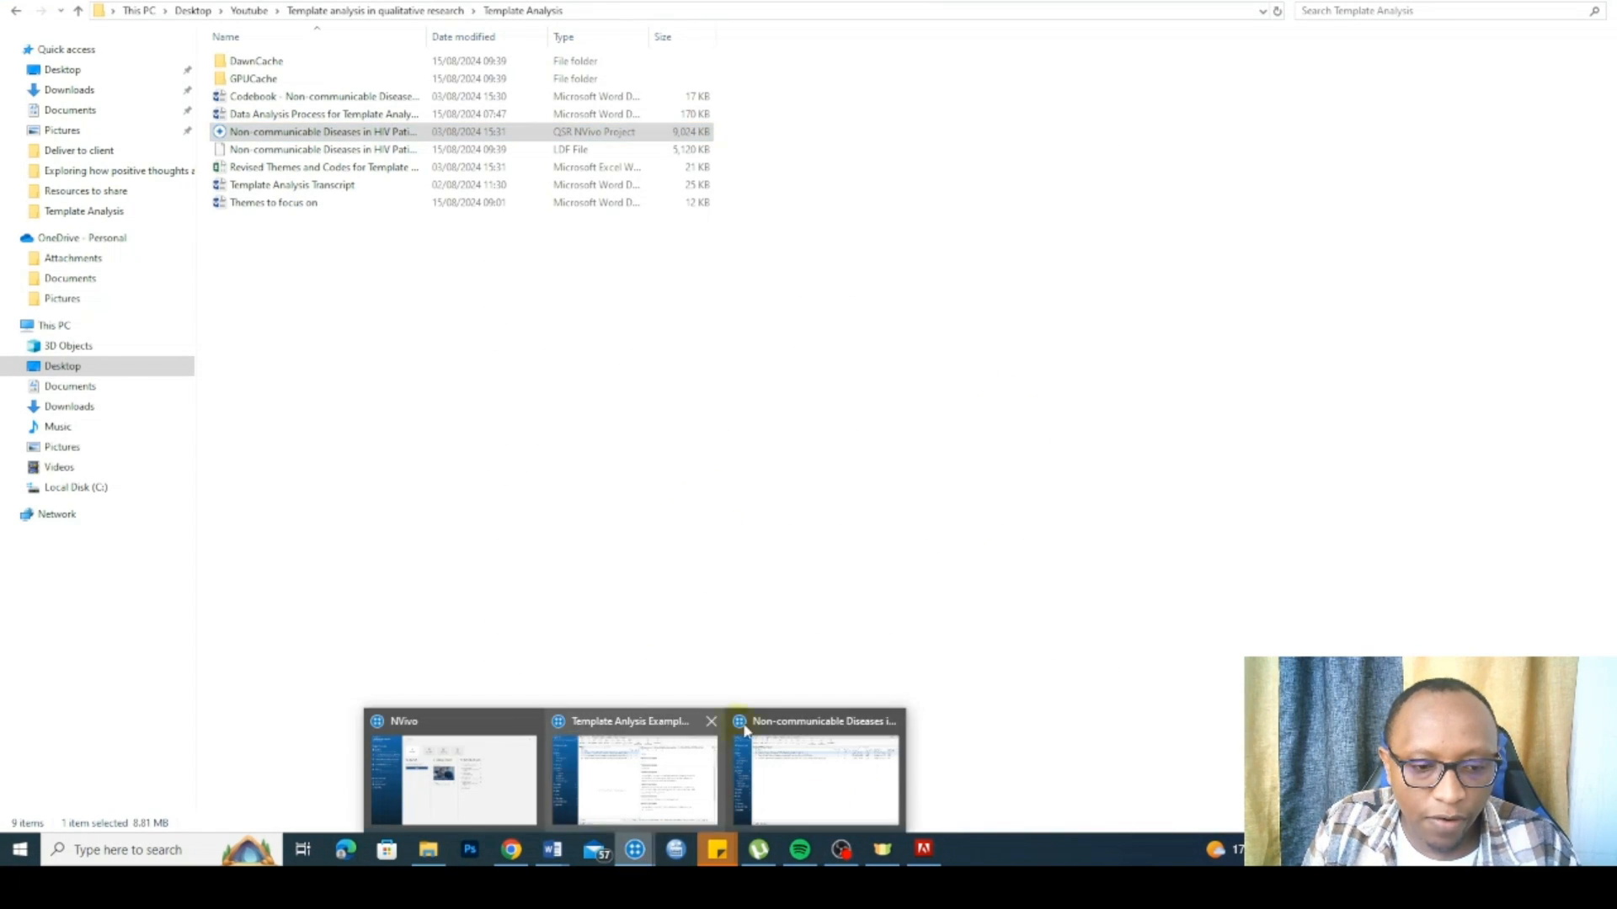
left_click(783, 767)
left_click(441, 156)
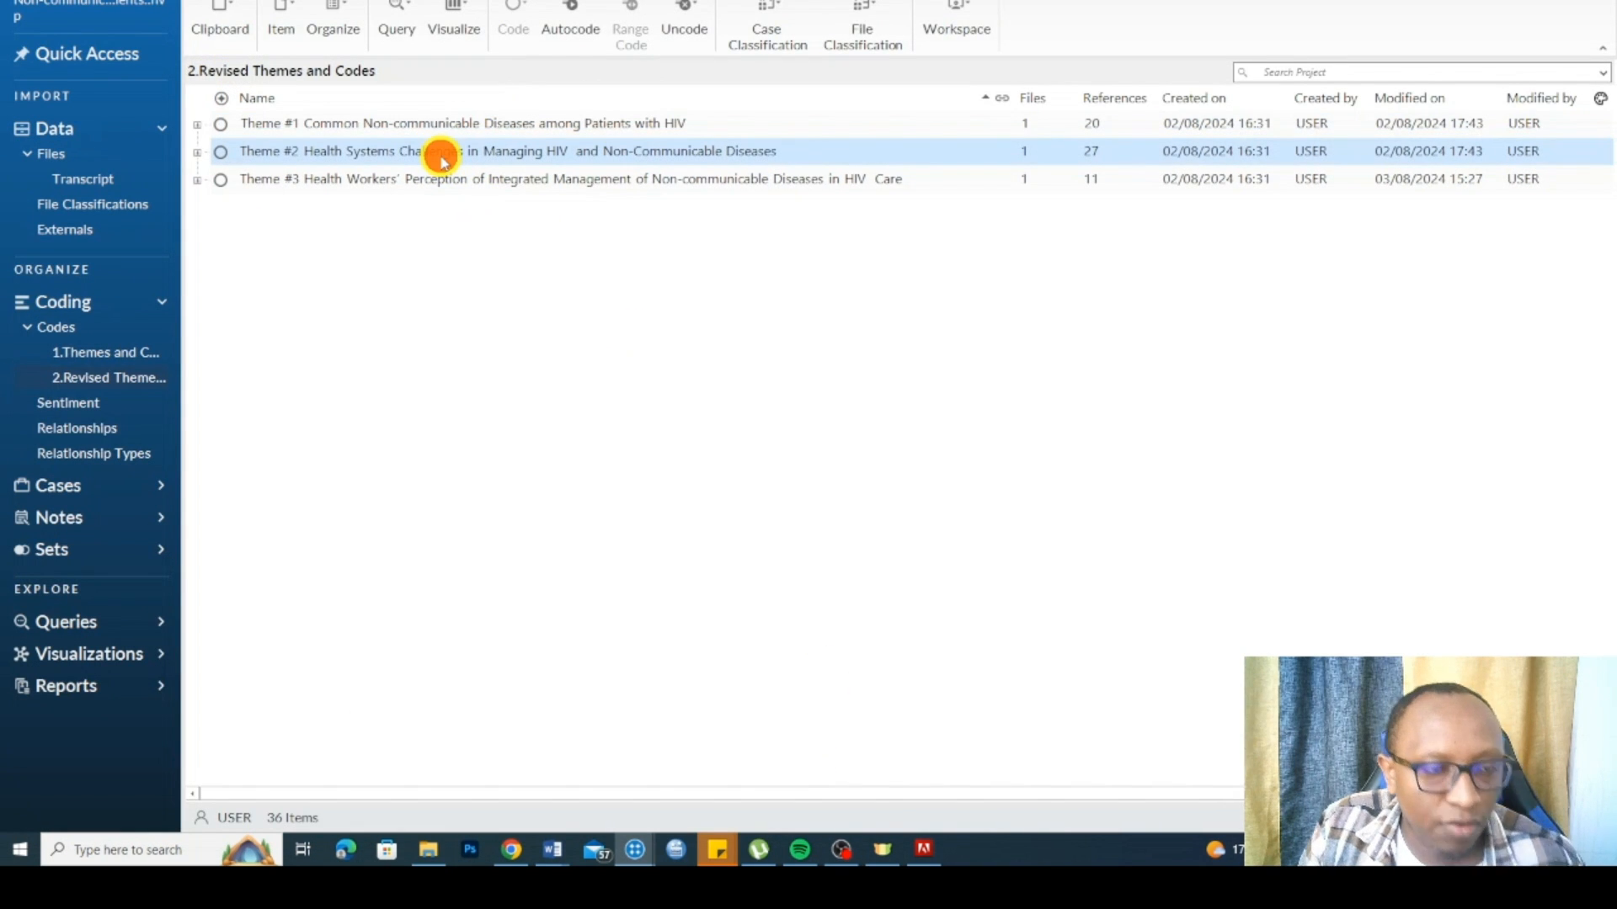
key("ctrl+a")
right_click(441, 158)
mouse_move(471, 183)
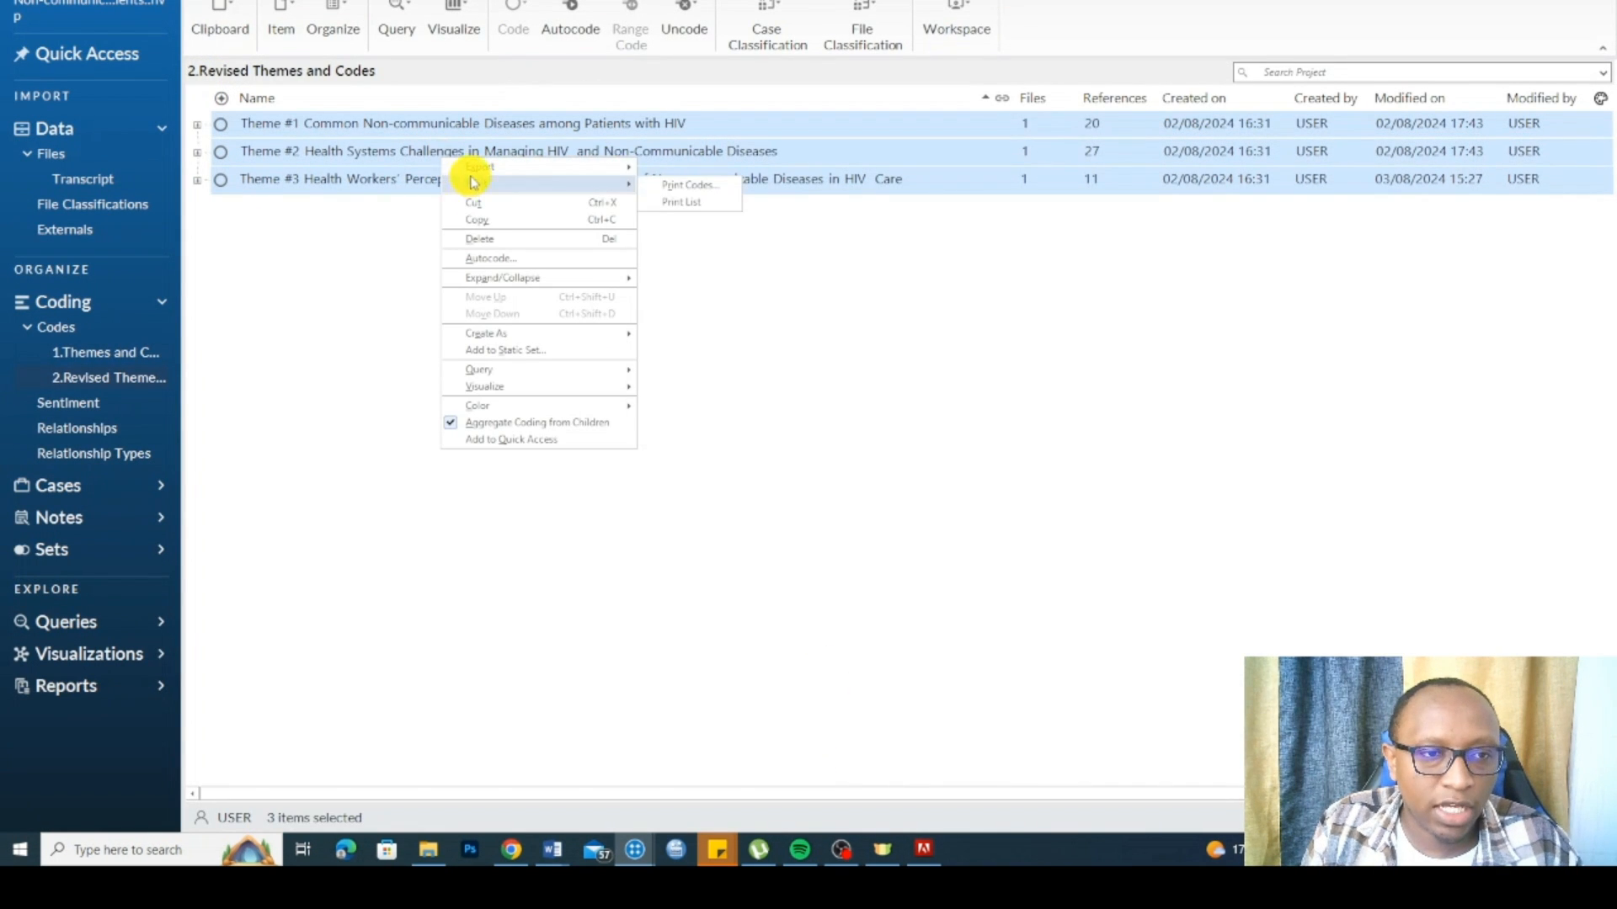
mouse_move(573, 166)
left_click(682, 204)
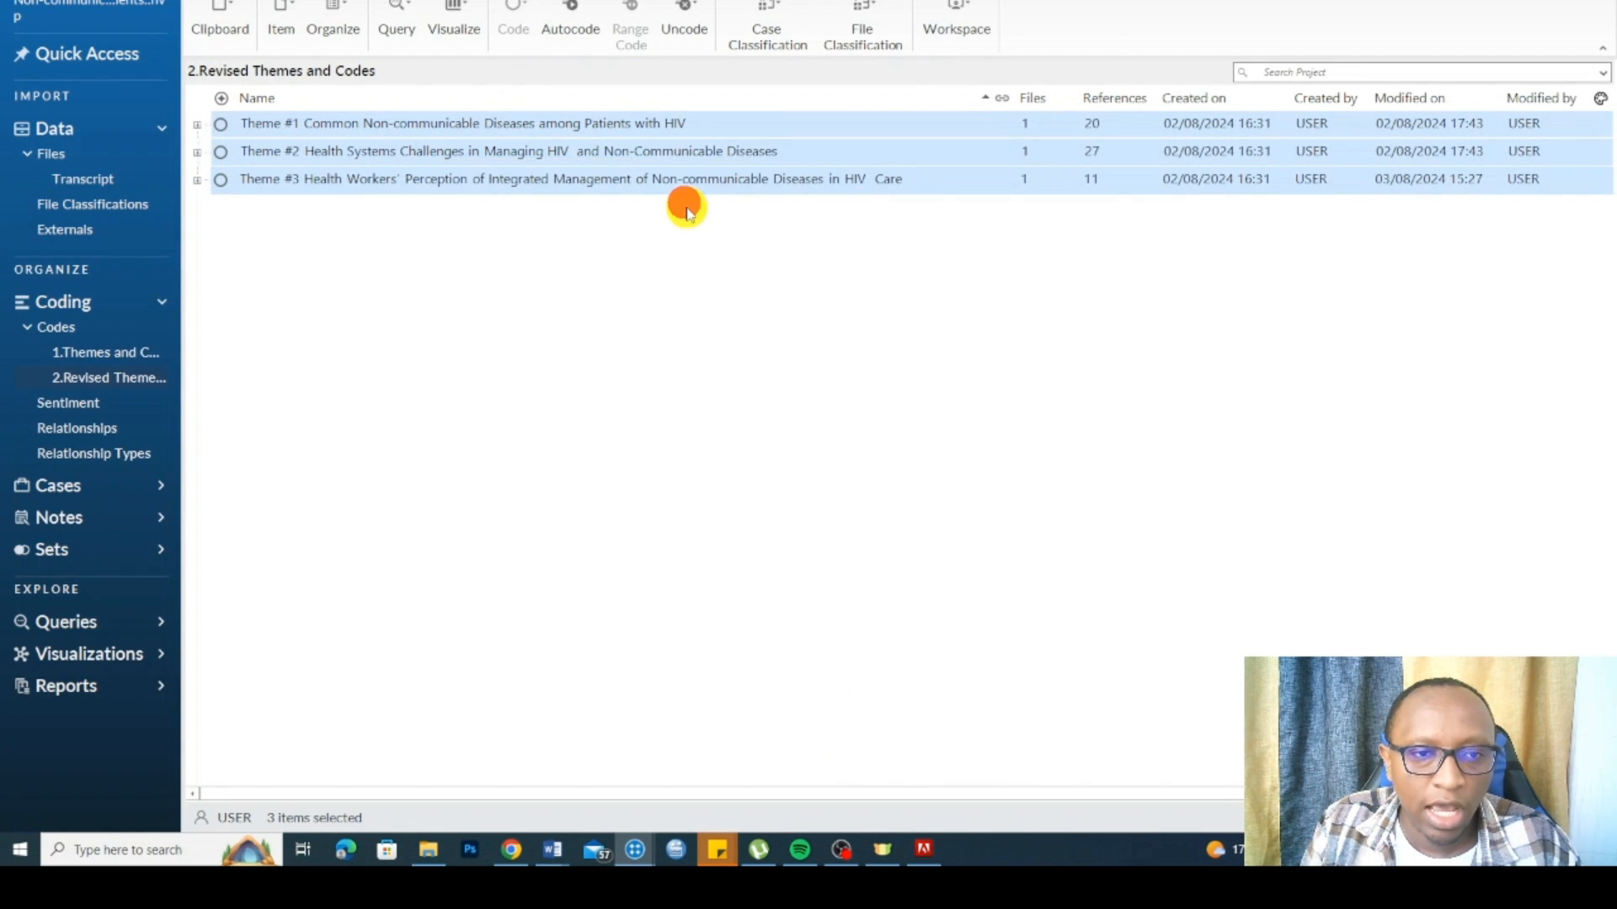
left_click(1068, 559)
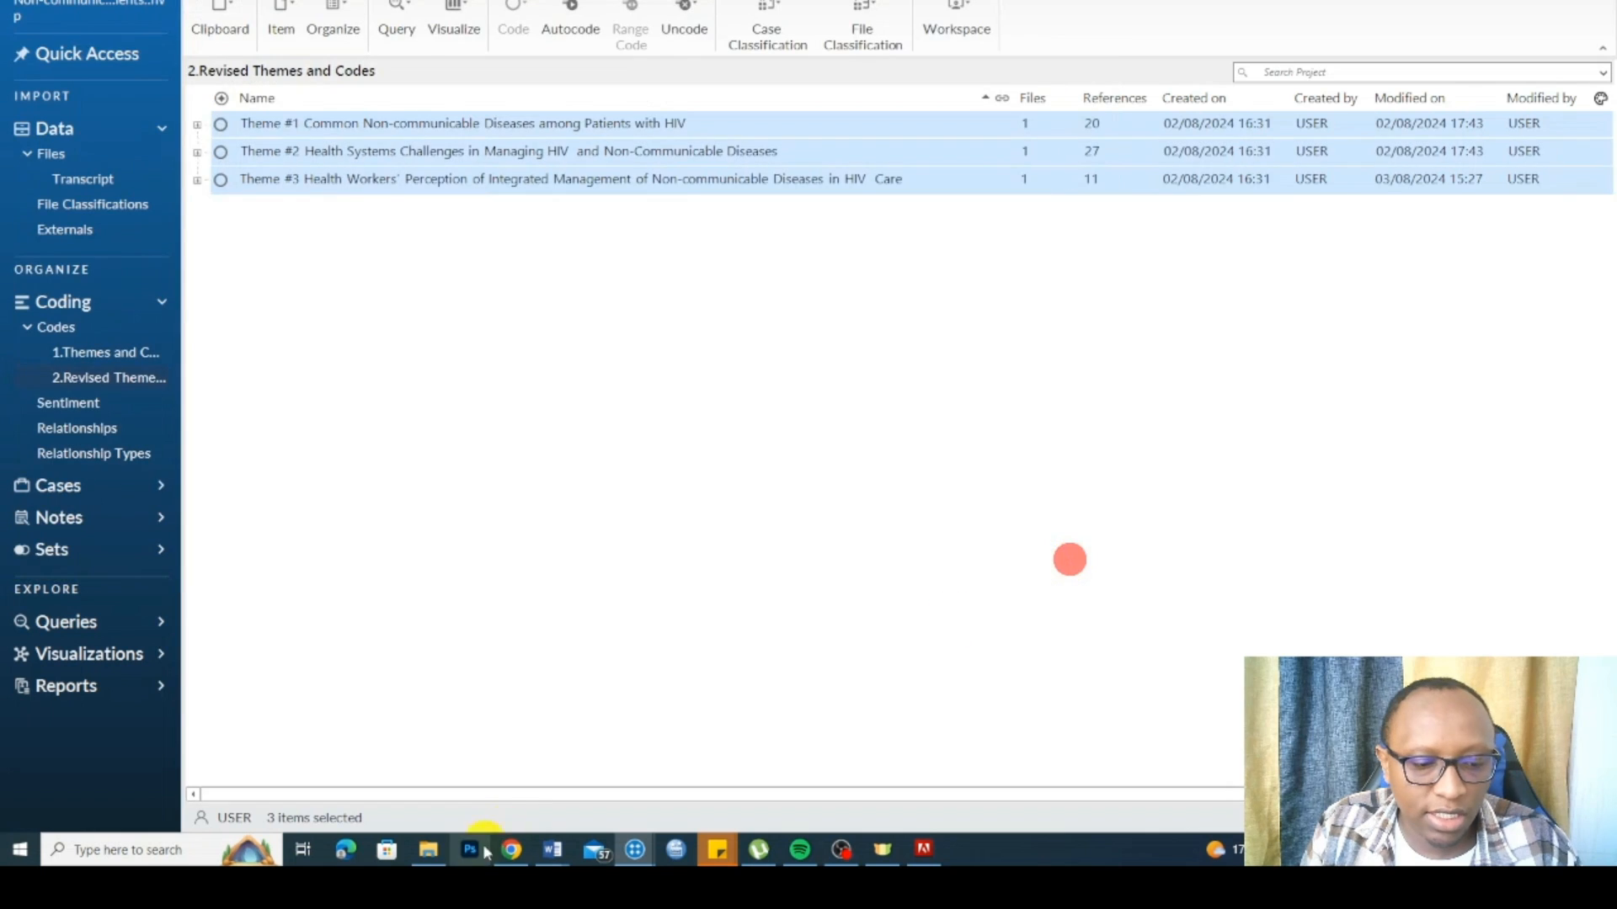
Step: Open the Revised Themes and Codes workbook from the Template Analysis folder, review its themes, subthemes and codes, and close it
left_click(429, 849)
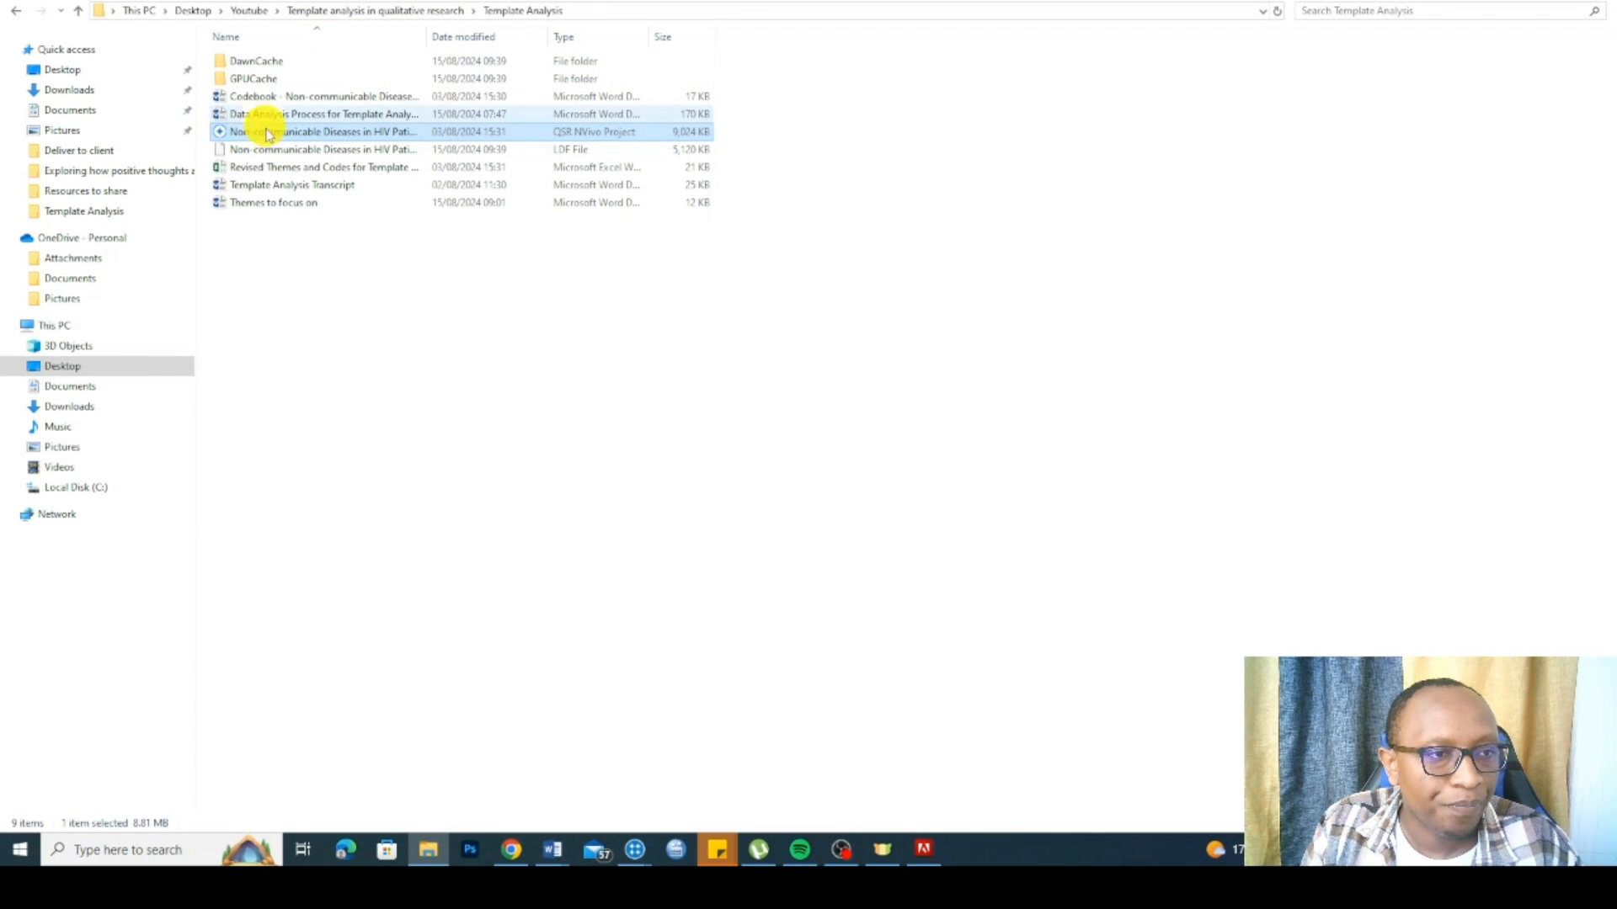
left_click(249, 168)
double_click(249, 167)
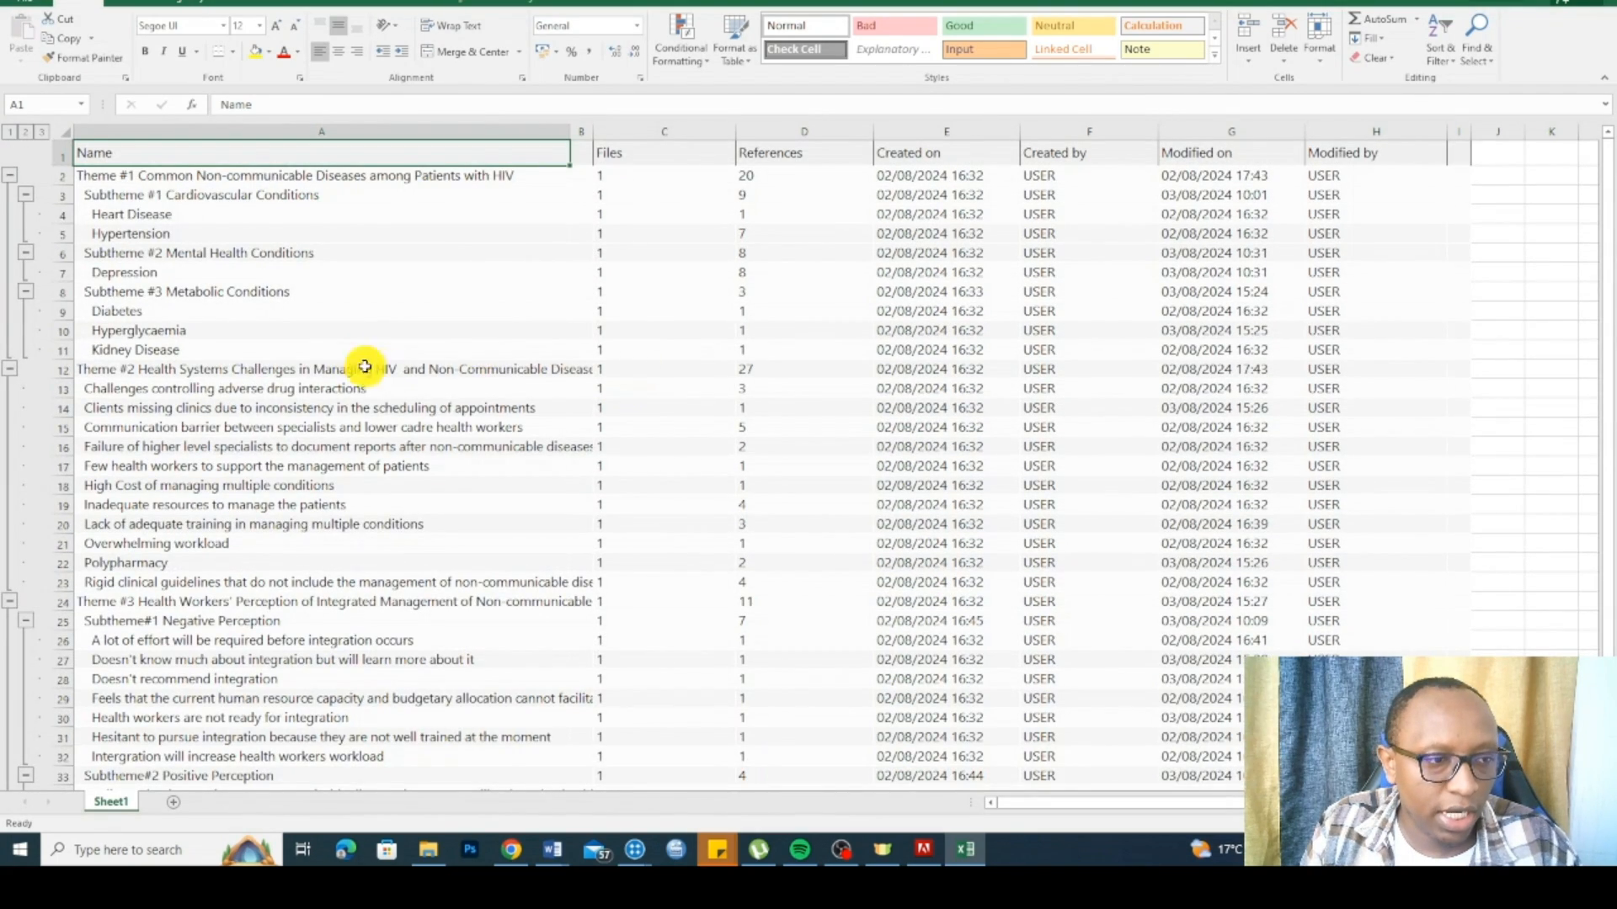
scroll(433, 390, "down", 9)
scroll(433, 390, "up", 8)
scroll(437, 388, "up", 1)
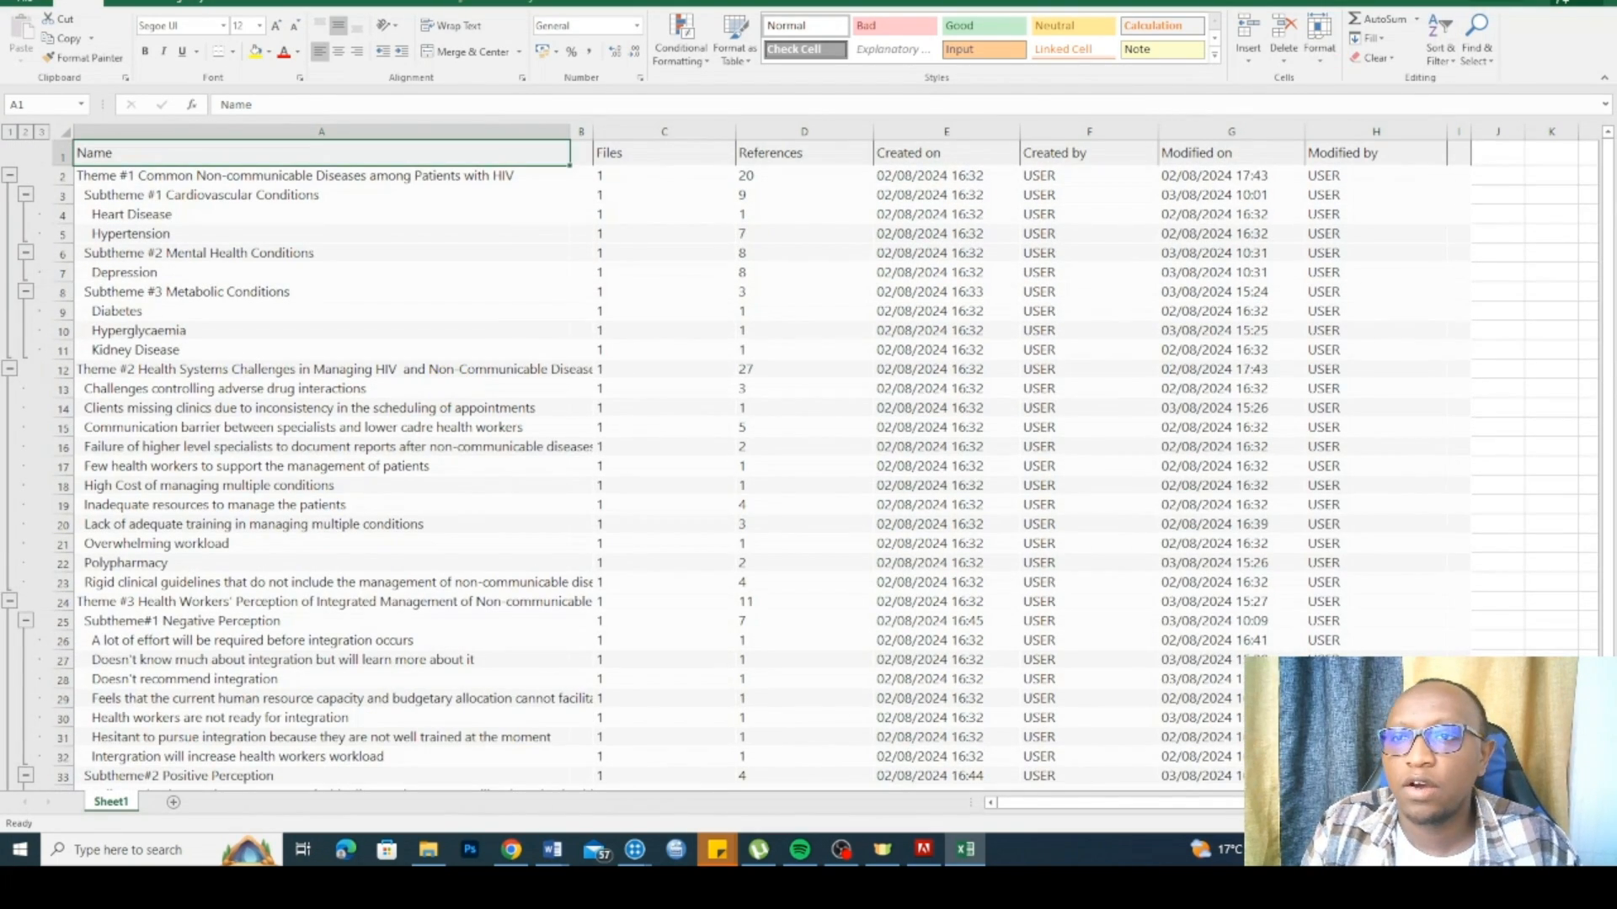
key("ctrl+w")
left_click(794, 426)
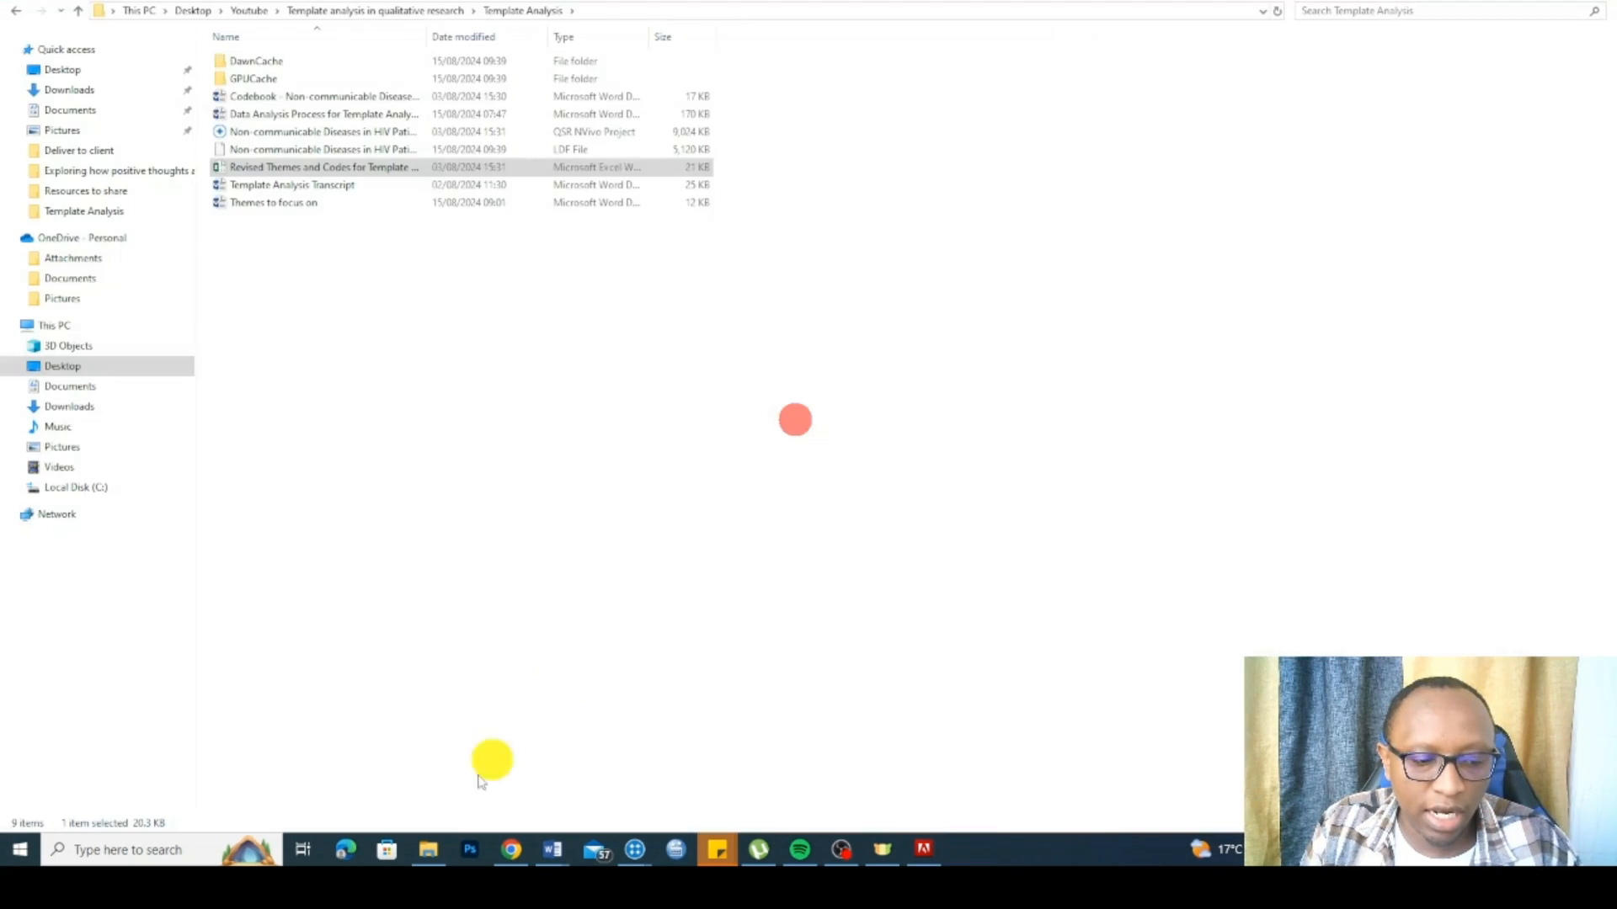
mouse_move(641, 853)
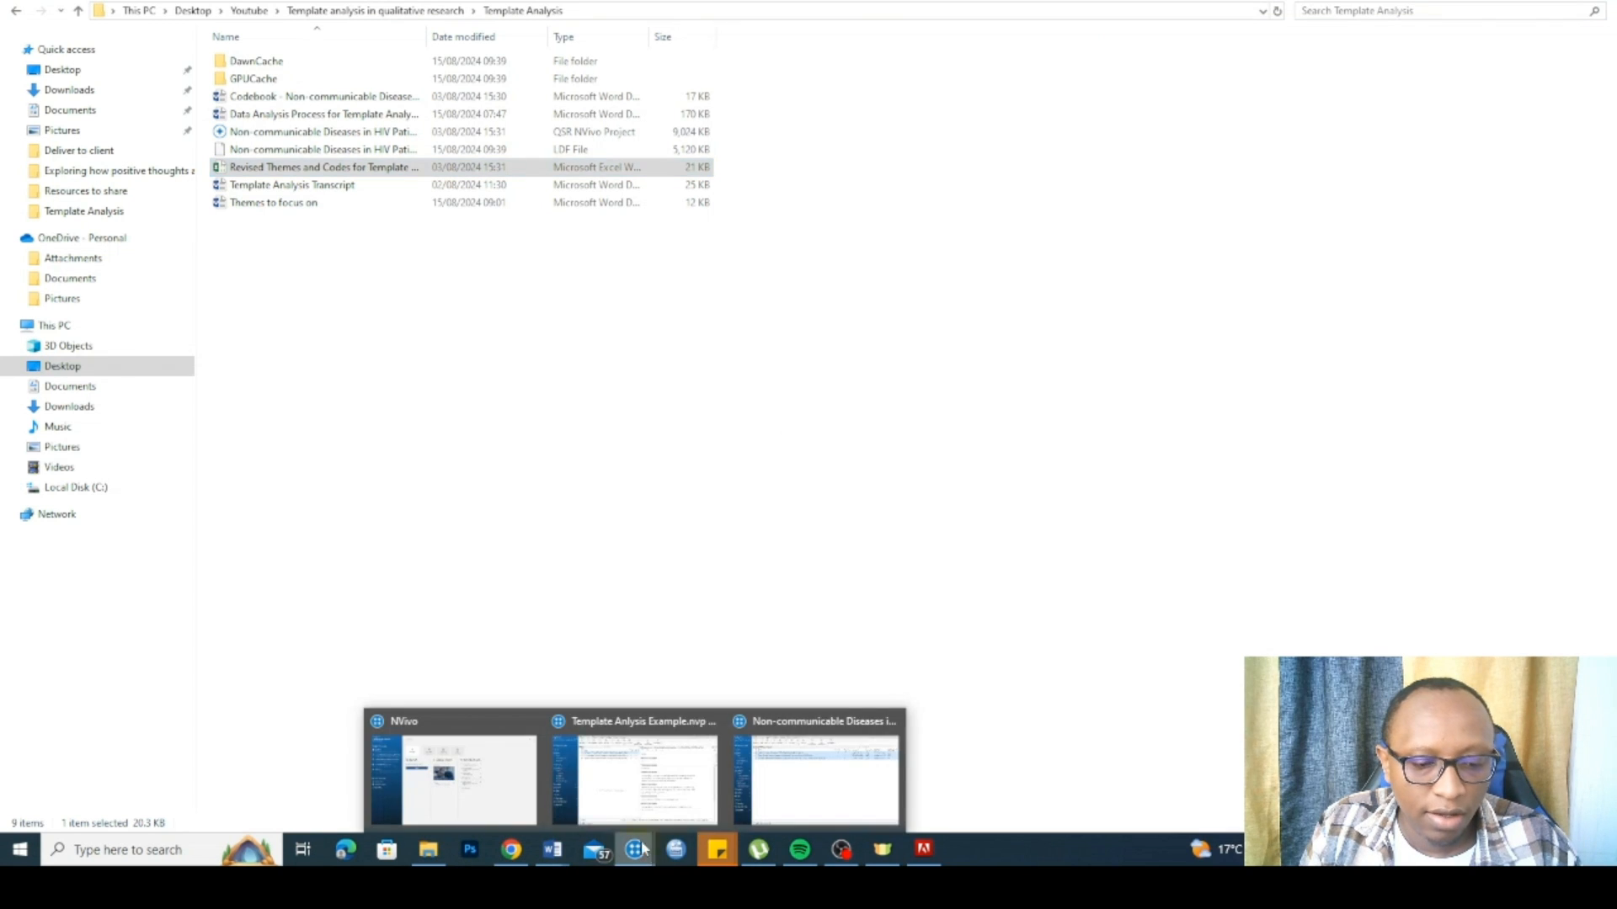
Step: Show the export options for the revised themes in NVivo, and open the Codebook document from the Template Analysis folder to review its codes and descriptions
left_click(785, 758)
left_click(550, 19)
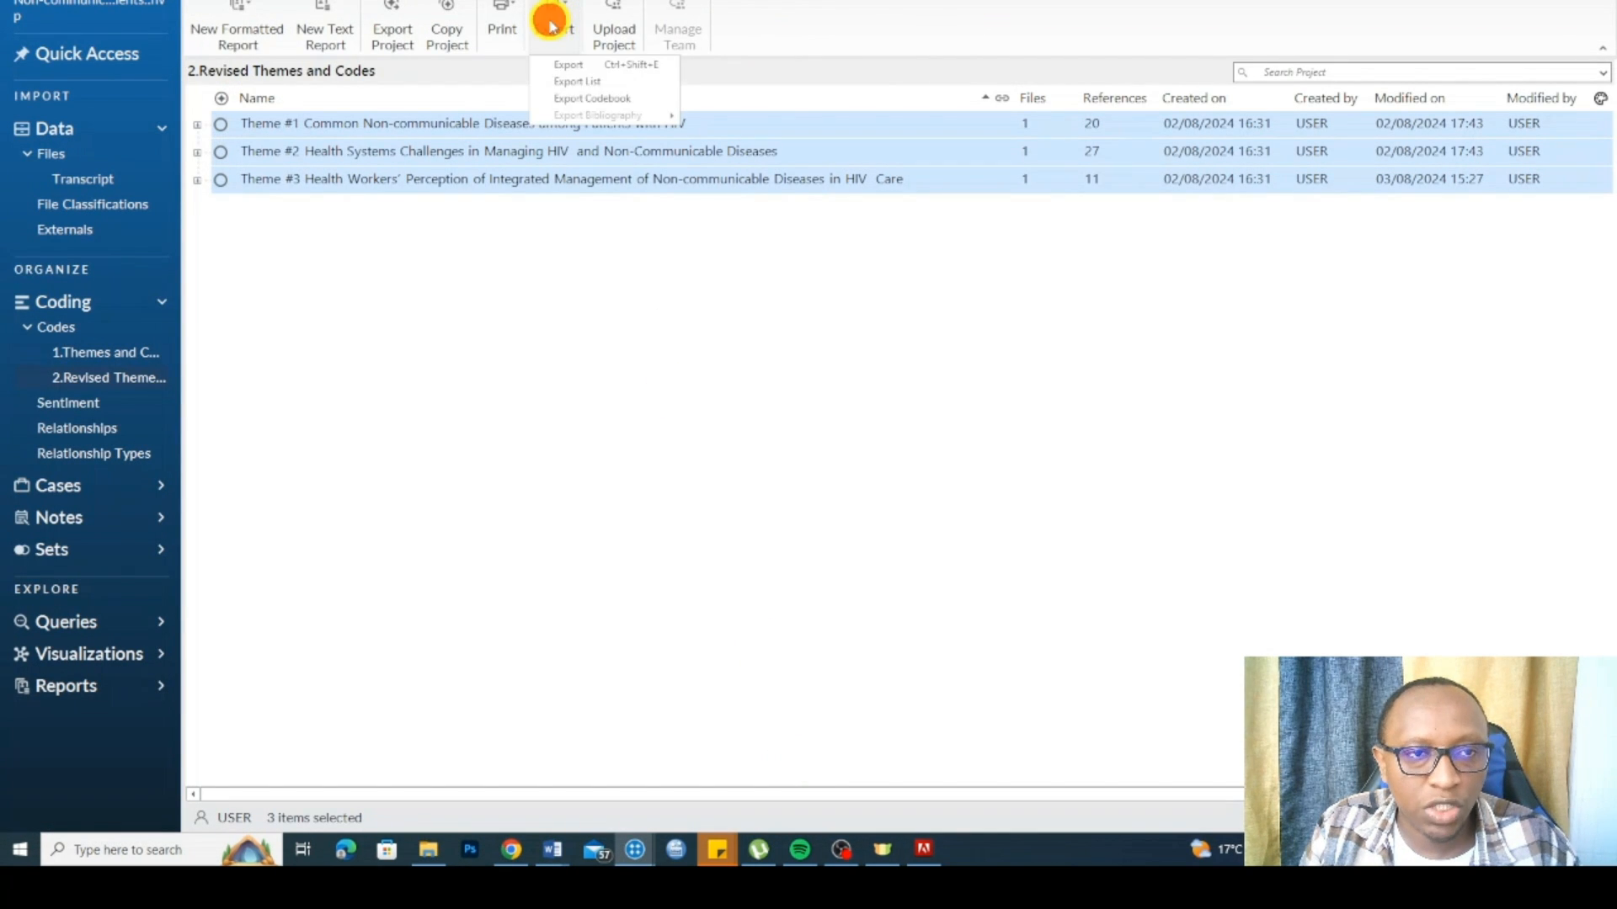
left_click(447, 853)
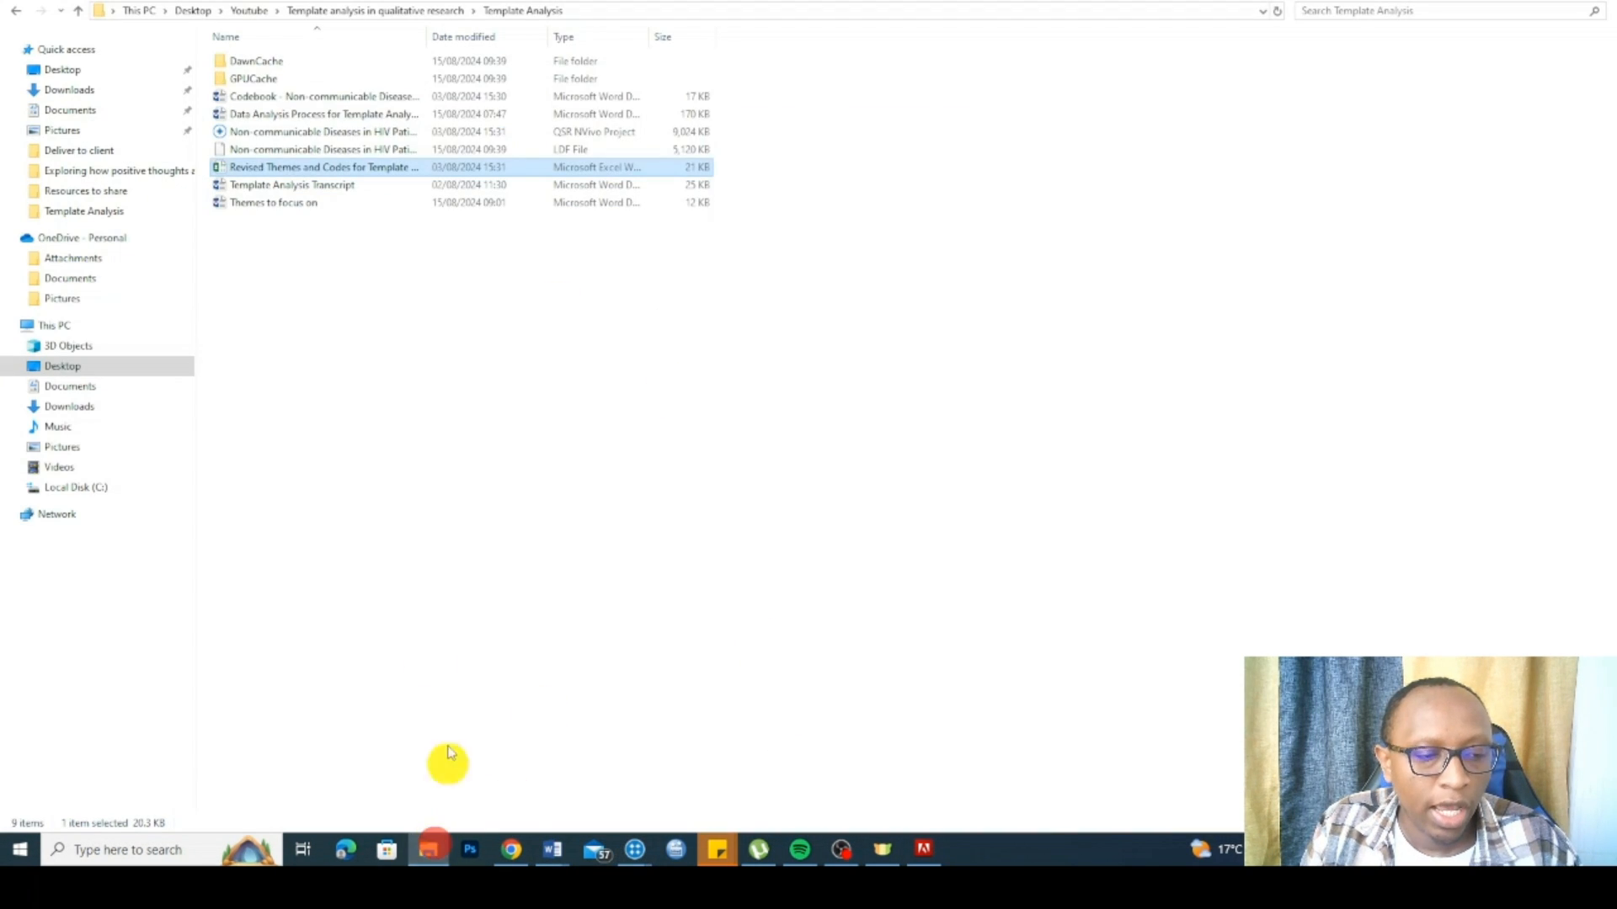
double_click(295, 97)
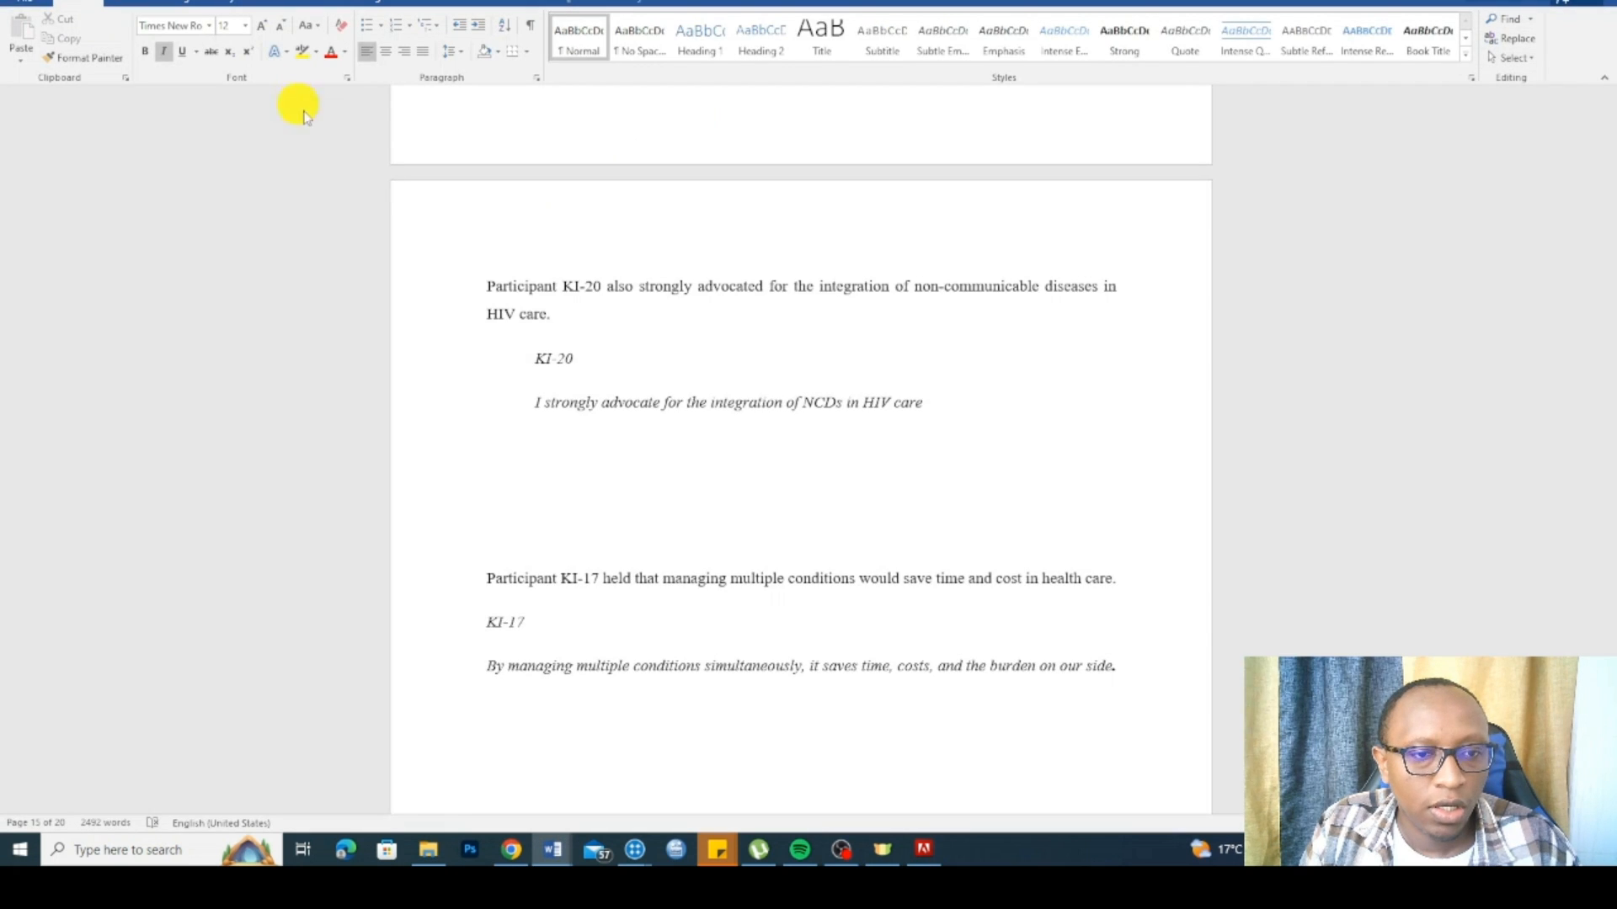
scroll(794, 352, "down", 20)
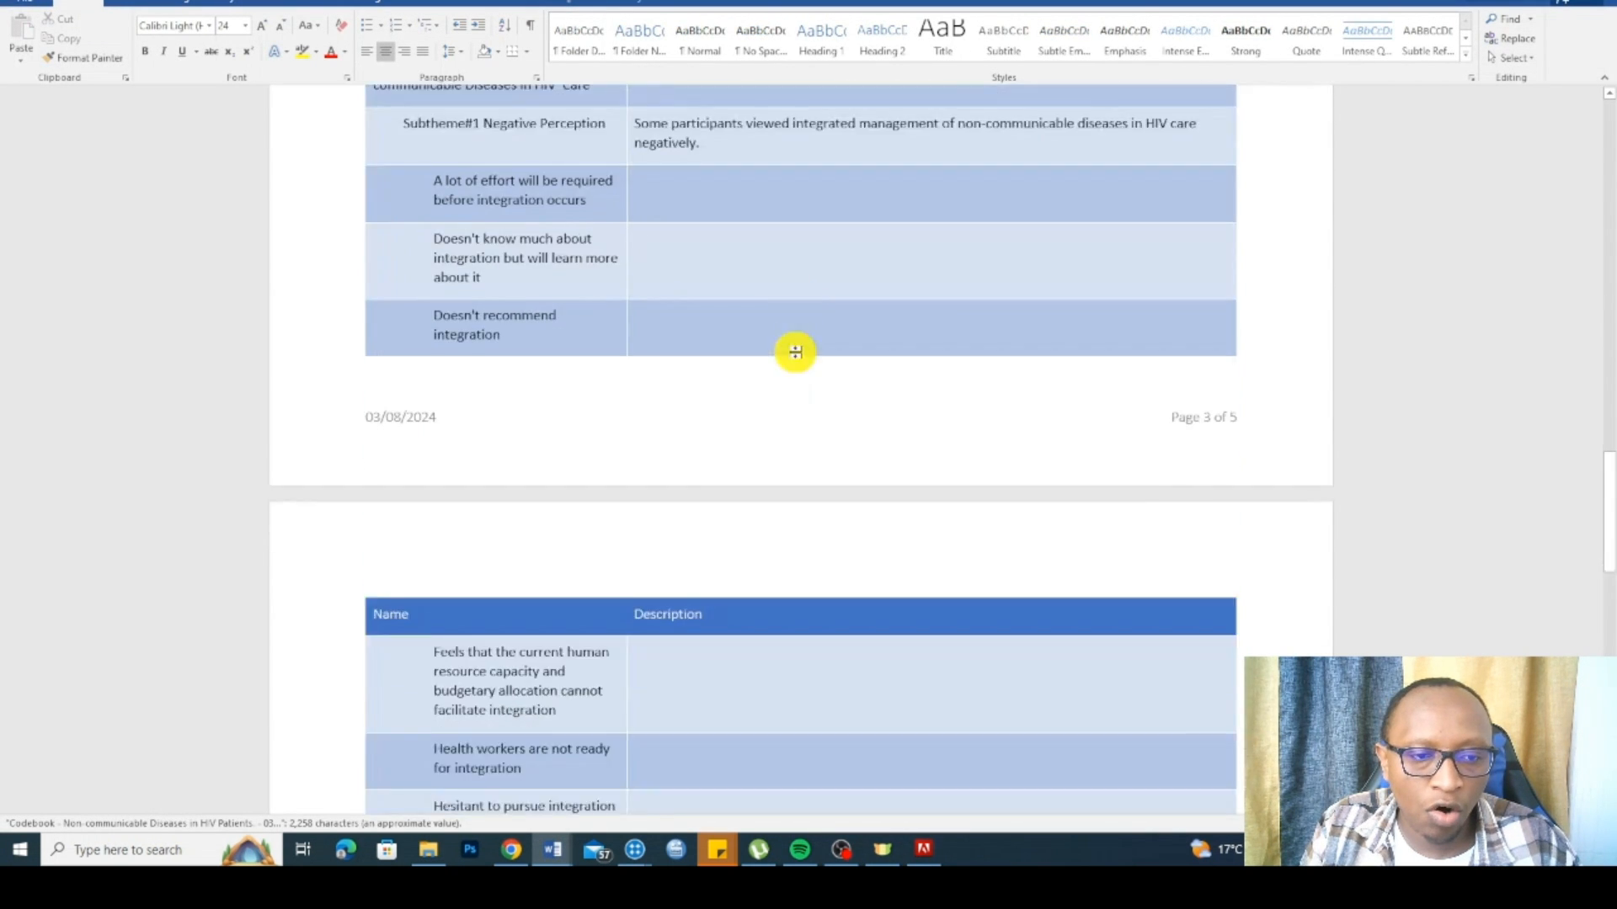
scroll(795, 352, "down", 20)
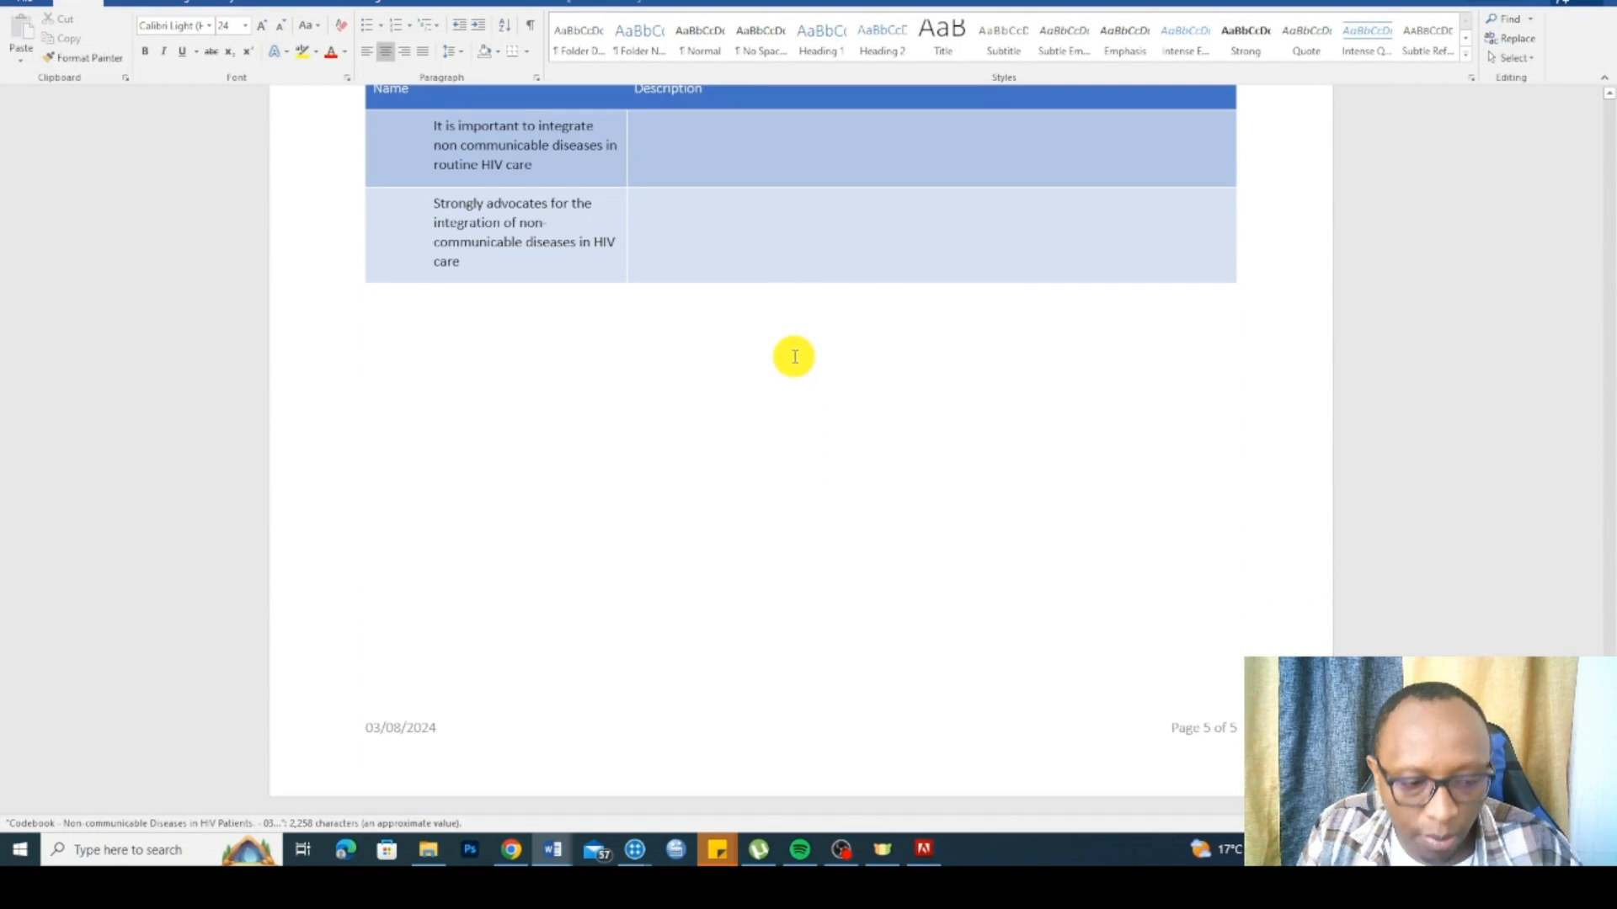
key("ctrl+Home")
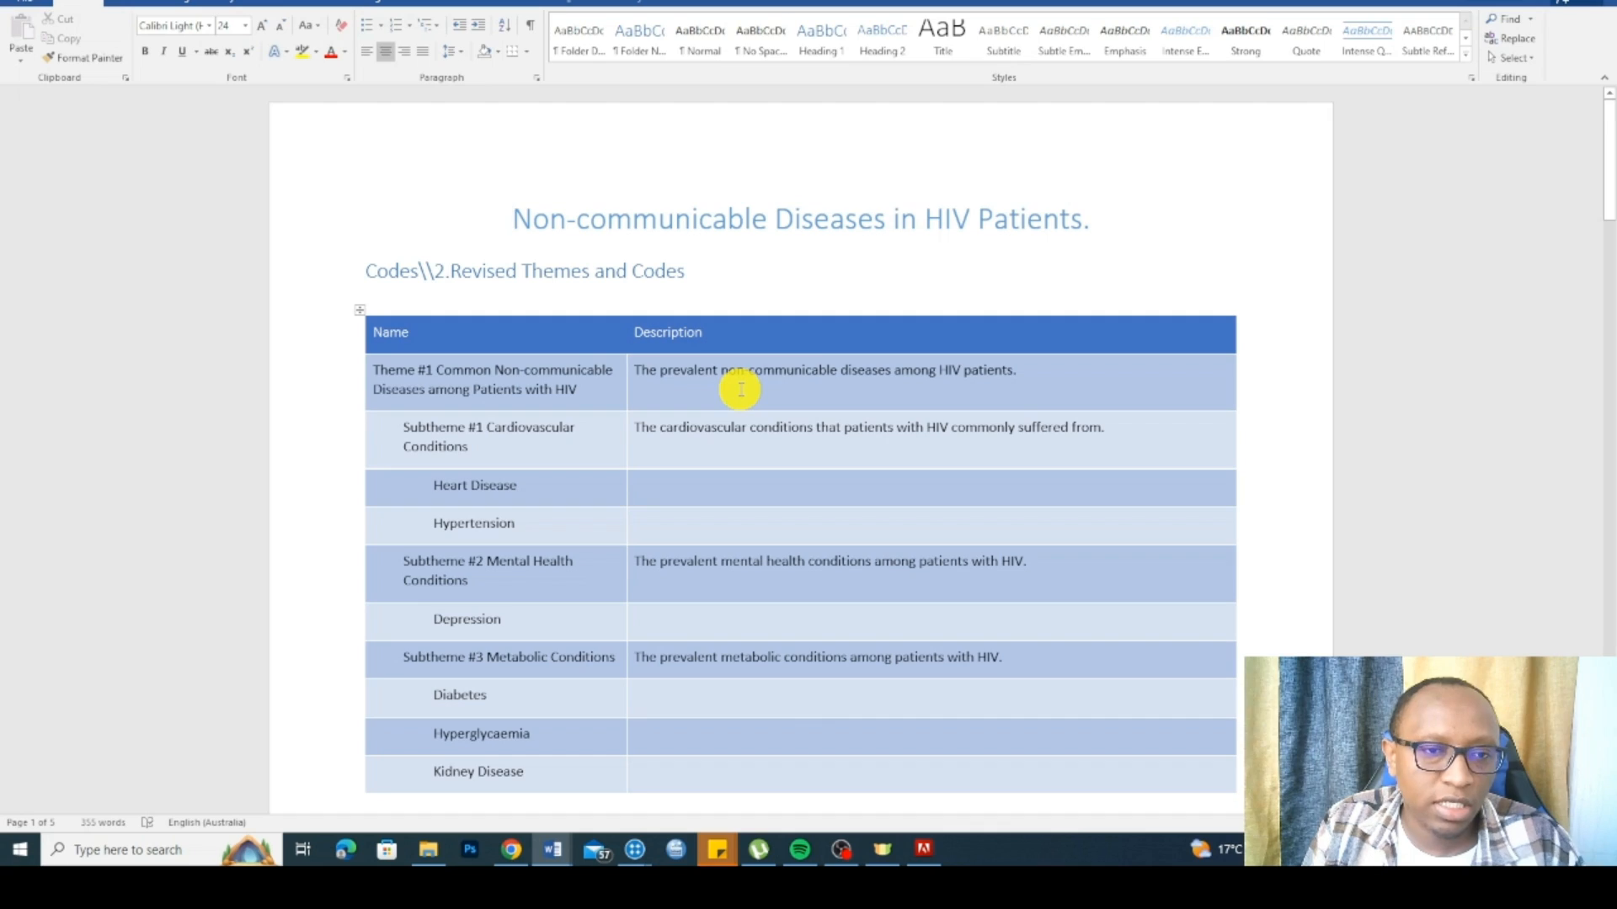